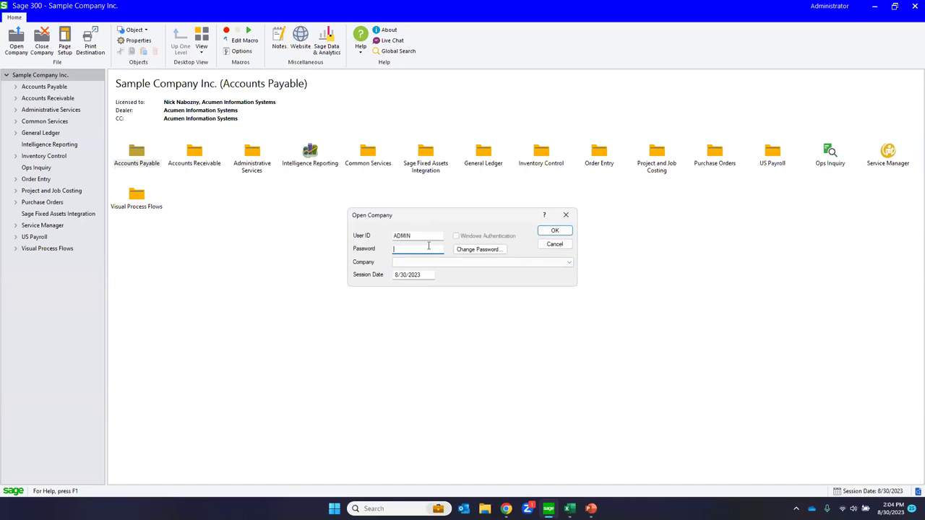
- Try opening without a password, then review the current user's company list and pick SAML69
{"action": "left_click", "coordinate": [554, 231]}
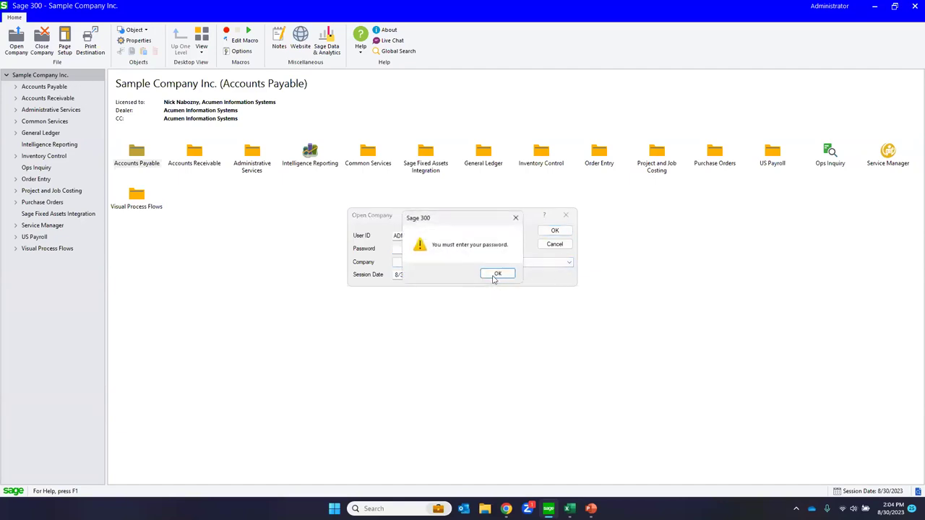
{"action": "left_click", "coordinate": [494, 277]}
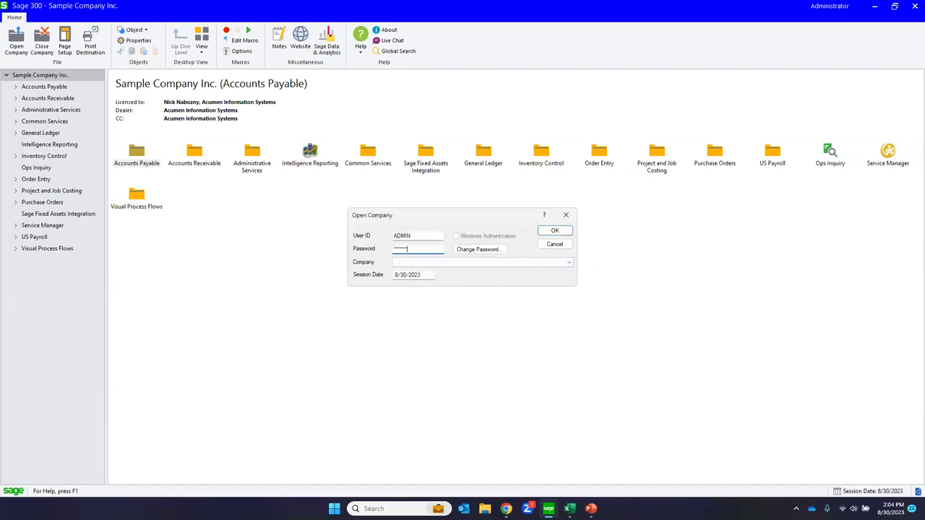
{"action": "key", "text": "Tab"}
{"action": "left_click", "coordinate": [568, 262]}
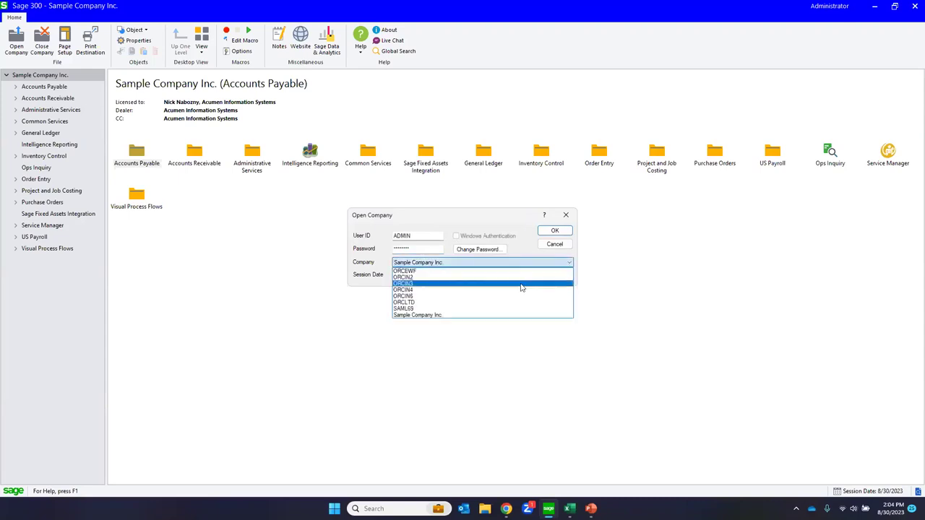
{"action": "left_click", "coordinate": [505, 308]}
{"action": "left_click", "coordinate": [570, 263]}
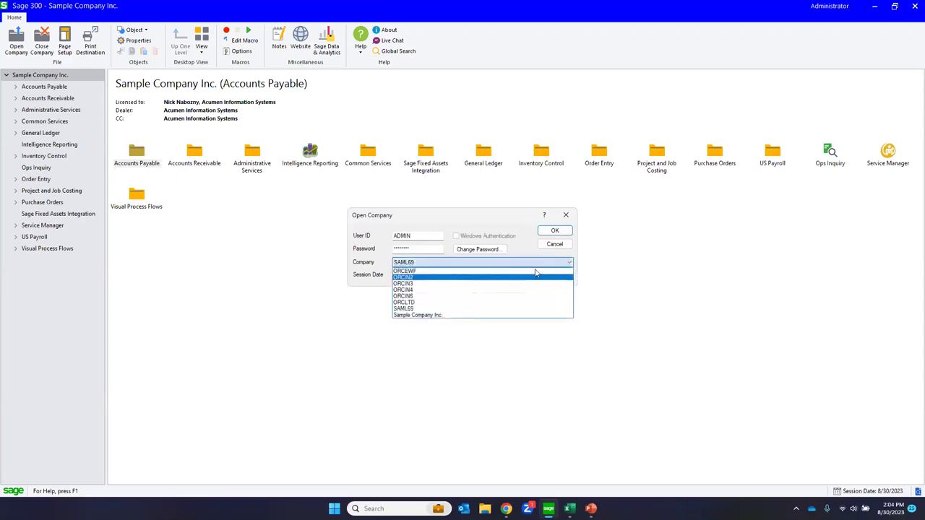
{"action": "left_click", "coordinate": [416, 234]}
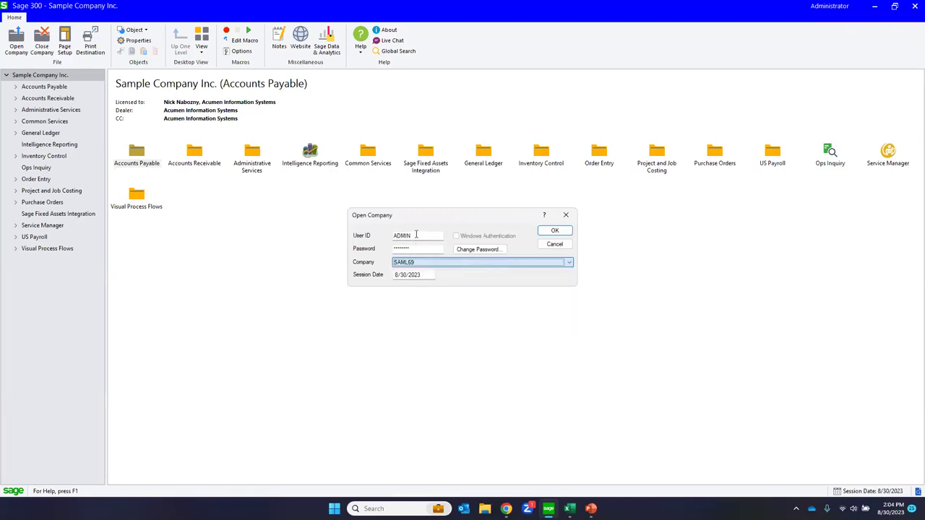
- Switch to a different user ID, compare its available companies, then cancel Open Company
{"action": "double_click", "coordinate": [416, 235]}
{"action": "type", "text": "NICK"}
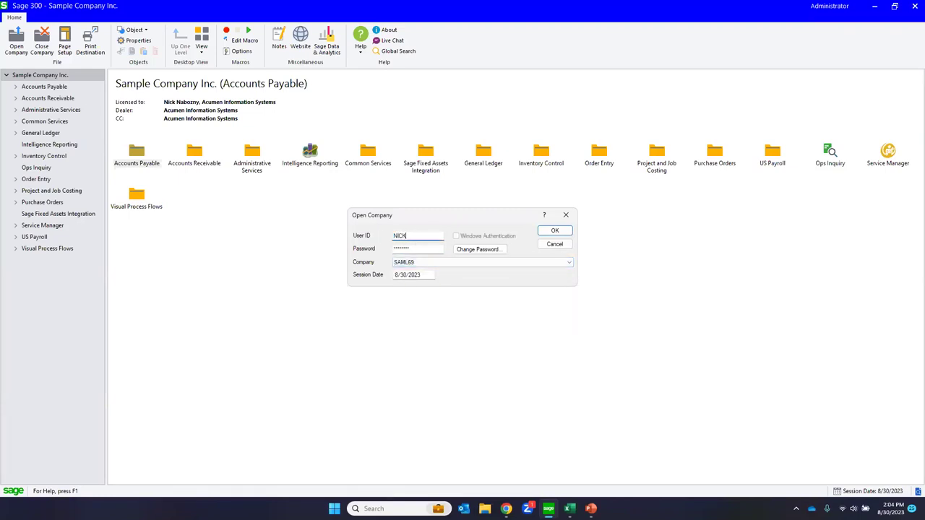
{"action": "key", "text": "Tab"}
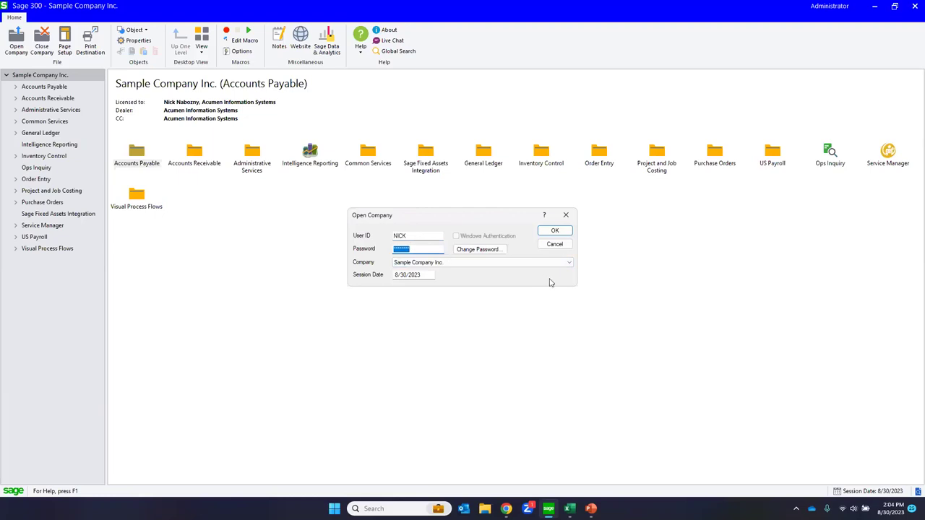
{"action": "left_click", "coordinate": [570, 263]}
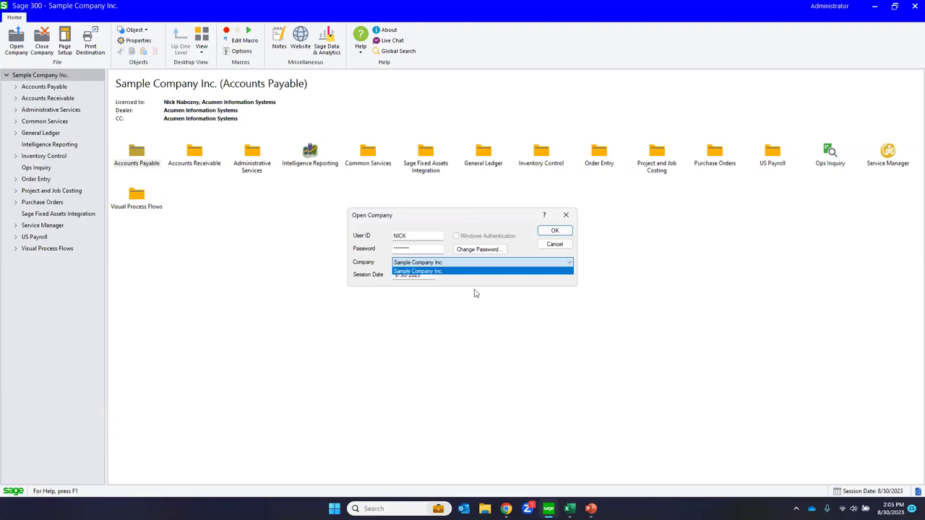
{"action": "left_click", "coordinate": [434, 271]}
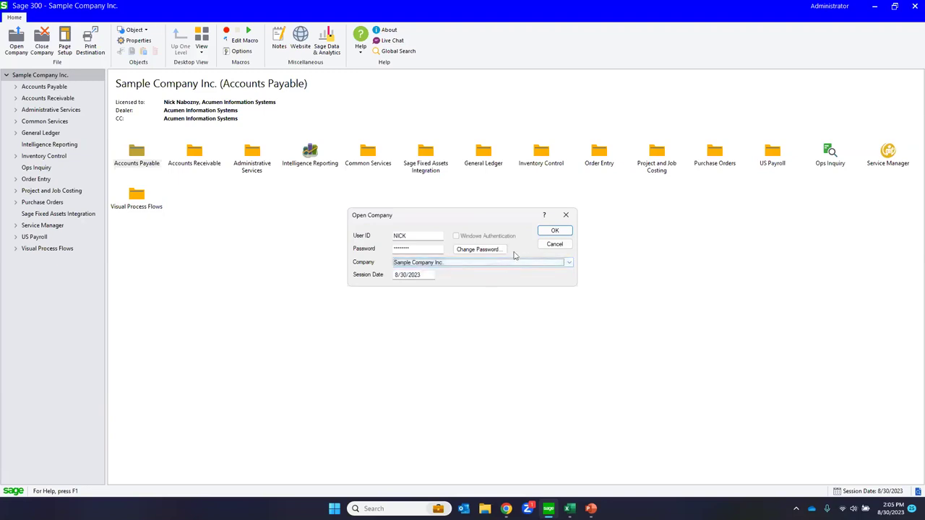
{"action": "left_click", "coordinate": [551, 244]}
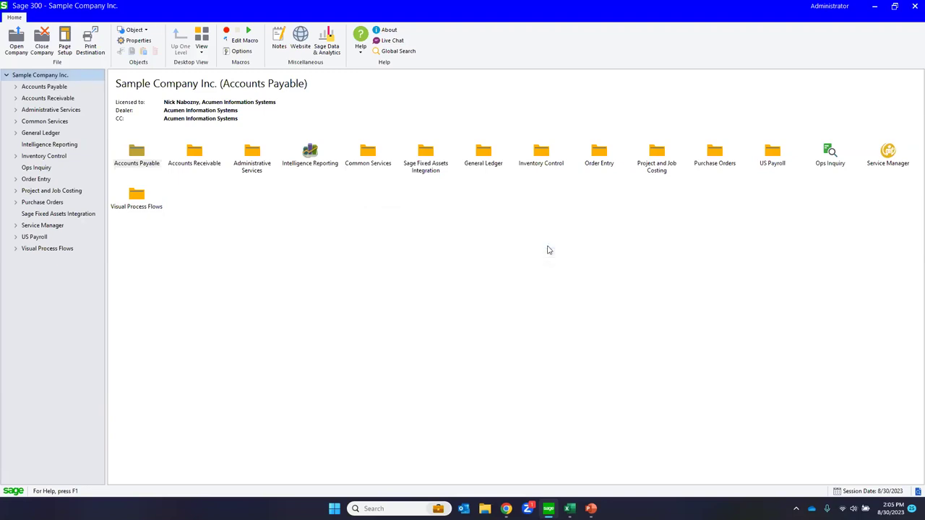
- Launch Database Setup from Windows search and sign on with the ADMIN password
{"action": "key", "text": "super"}
{"action": "type", "text": "data"}
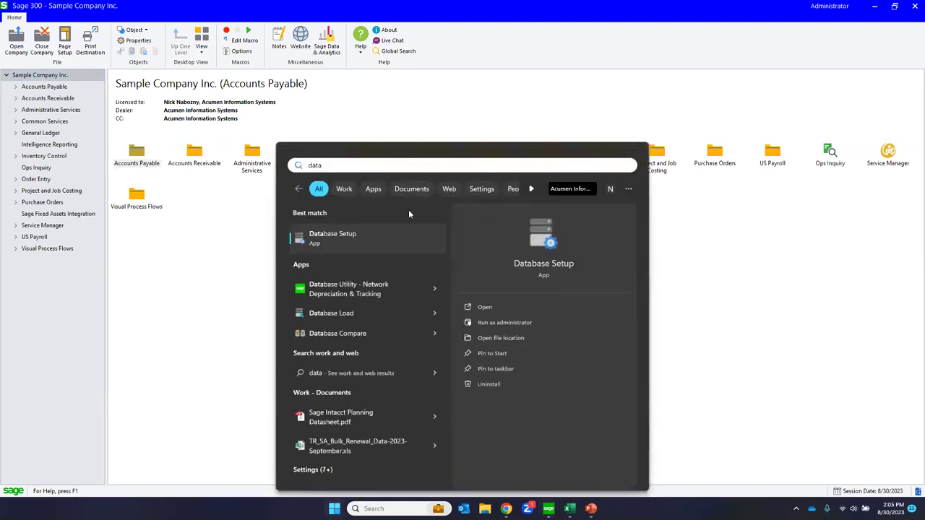
{"action": "left_click", "coordinate": [347, 236]}
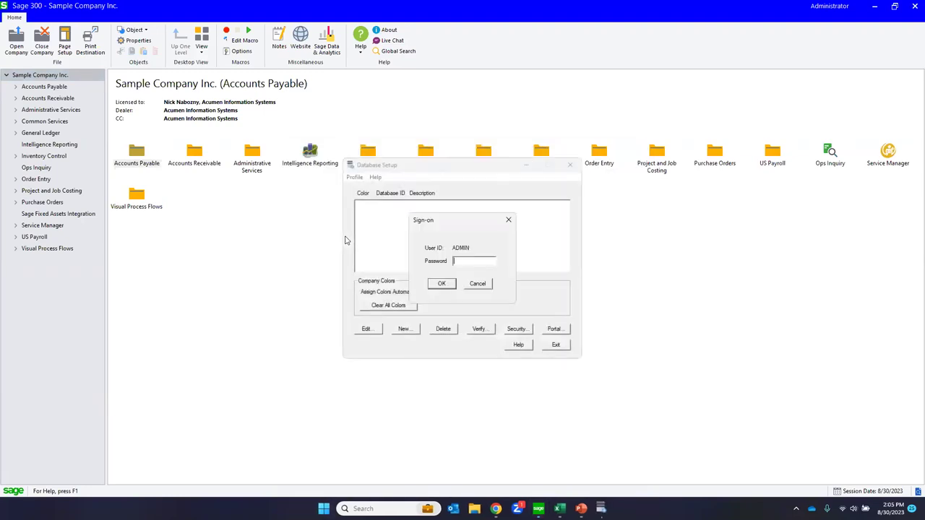
{"action": "type", "text": "A"}
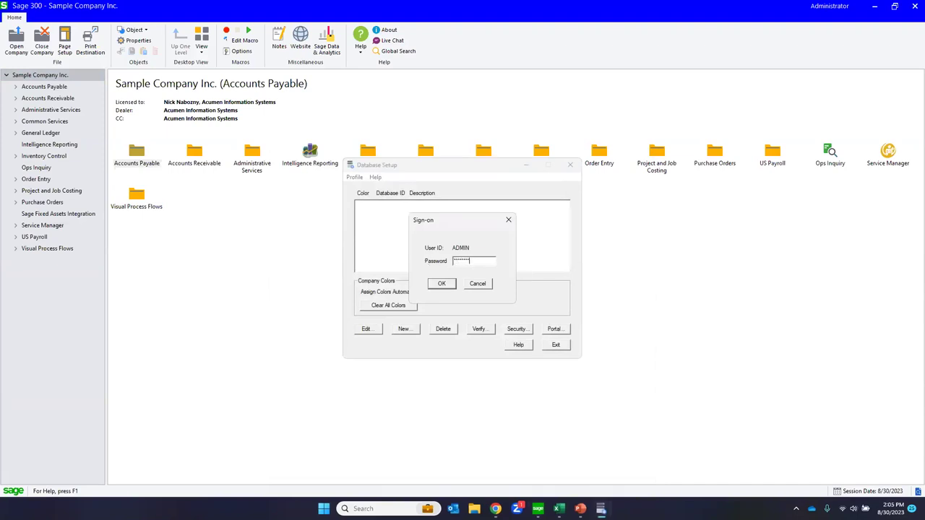
{"action": "key", "text": "Tab"}
{"action": "left_click", "coordinate": [446, 286]}
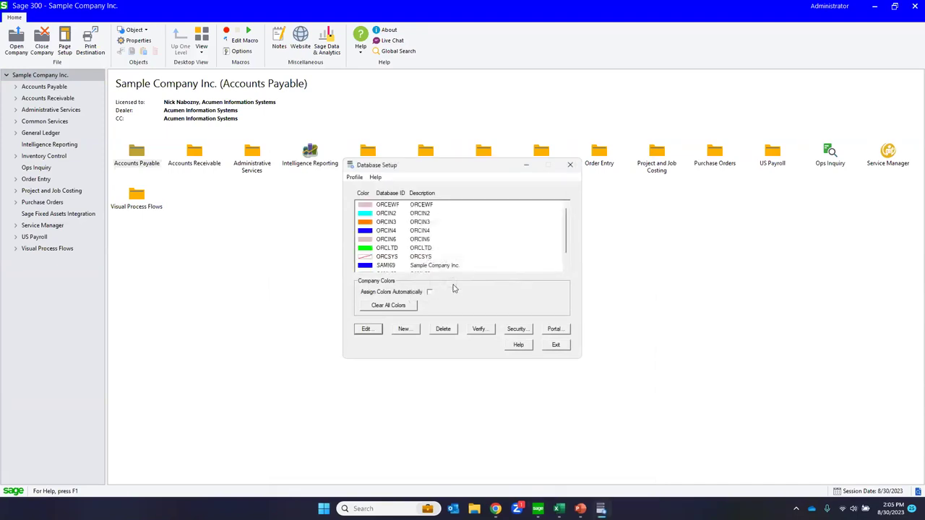
- Browse the database profiles, selecting SAMI69, ORCSYS and then SAMS69
{"action": "scroll", "coordinate": [440, 272], "scroll_direction": "down", "scroll_amount": 1}
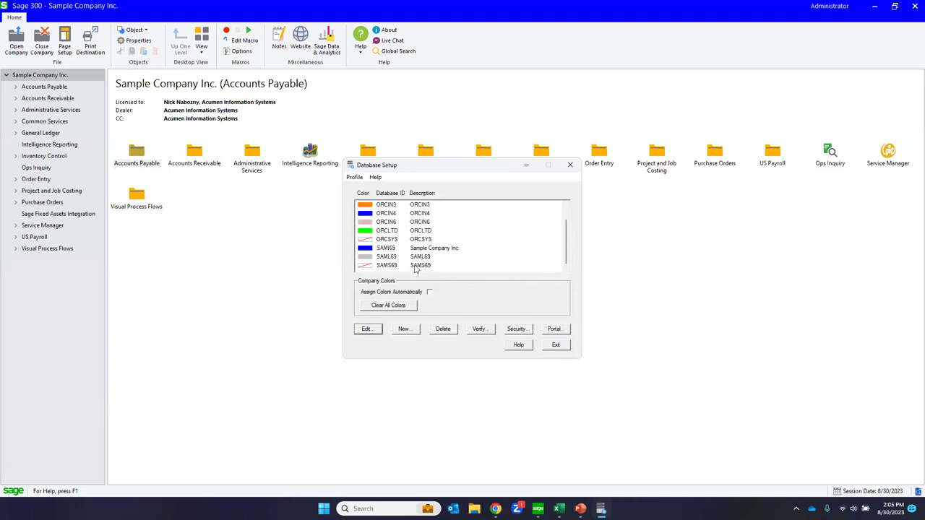
{"action": "left_click", "coordinate": [388, 249]}
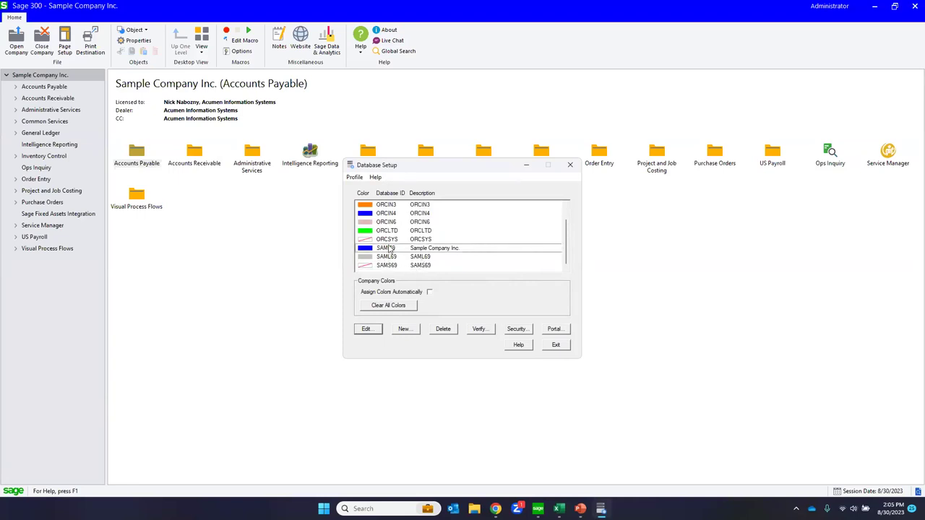
{"action": "left_click", "coordinate": [387, 240]}
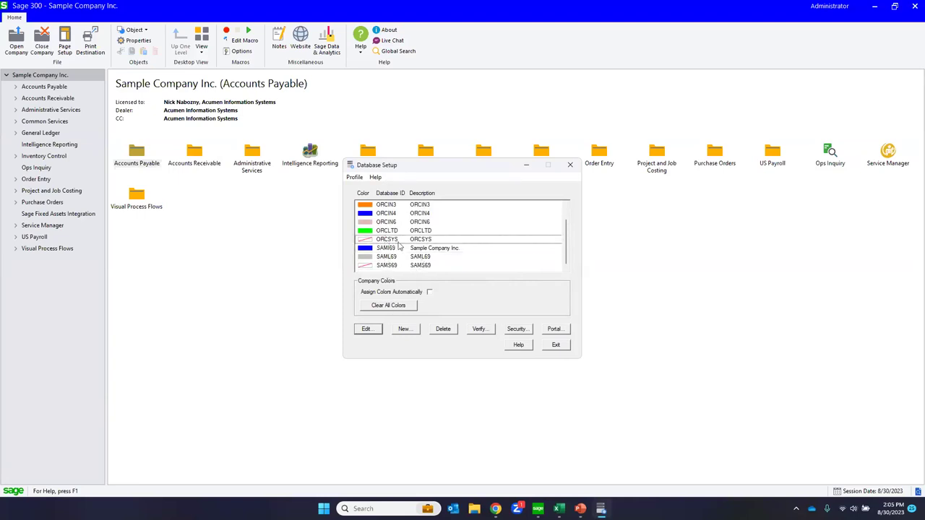
{"action": "scroll", "coordinate": [400, 253], "scroll_direction": "up", "scroll_amount": 2}
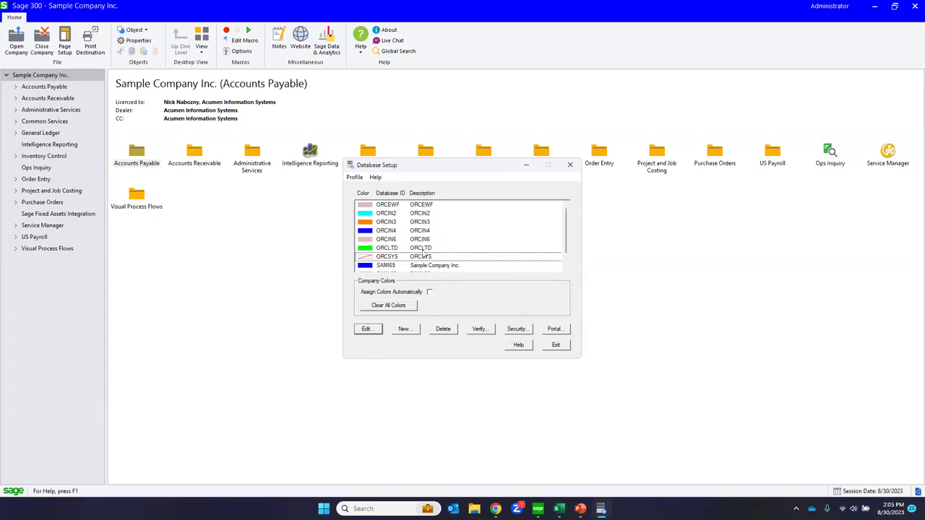
{"action": "scroll", "coordinate": [430, 257], "scroll_direction": "down", "scroll_amount": 2}
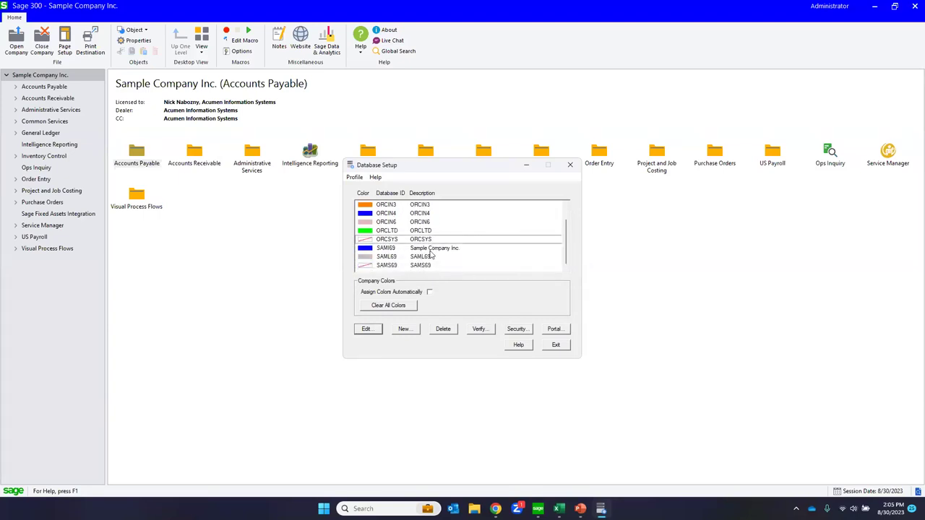
{"action": "left_click", "coordinate": [395, 266]}
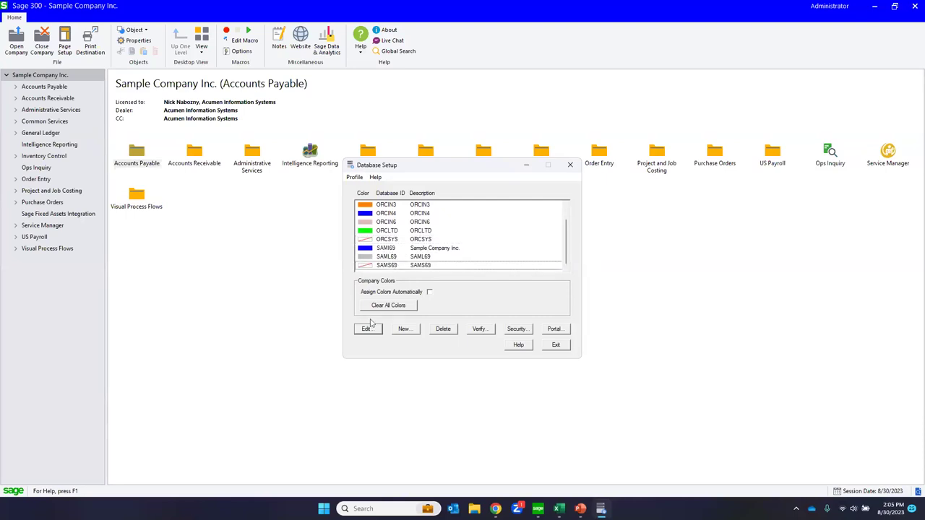
- Review the SAMS69 profile, cancel without changes, and exit Database Setup
{"action": "left_click", "coordinate": [366, 328]}
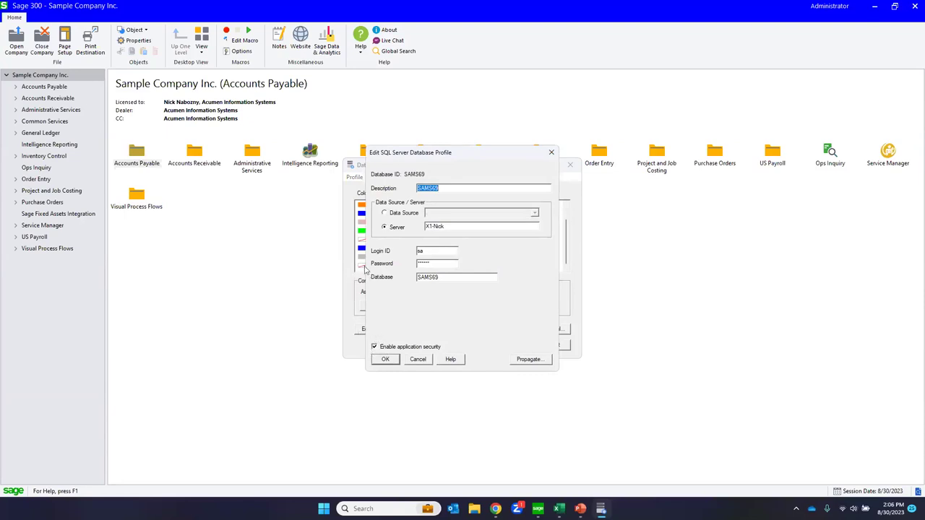
{"action": "left_click", "coordinate": [419, 360]}
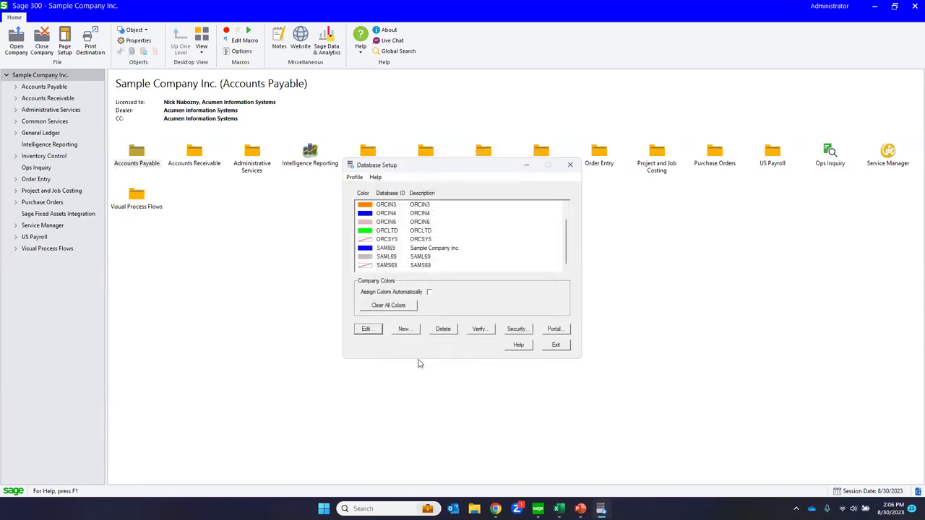
{"action": "left_click", "coordinate": [556, 346]}
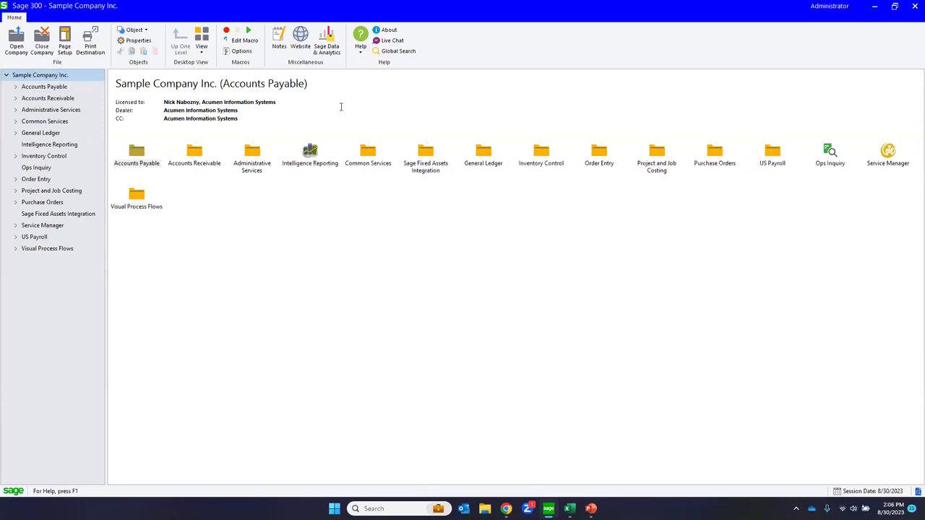
{"action": "left_click", "coordinate": [361, 47]}
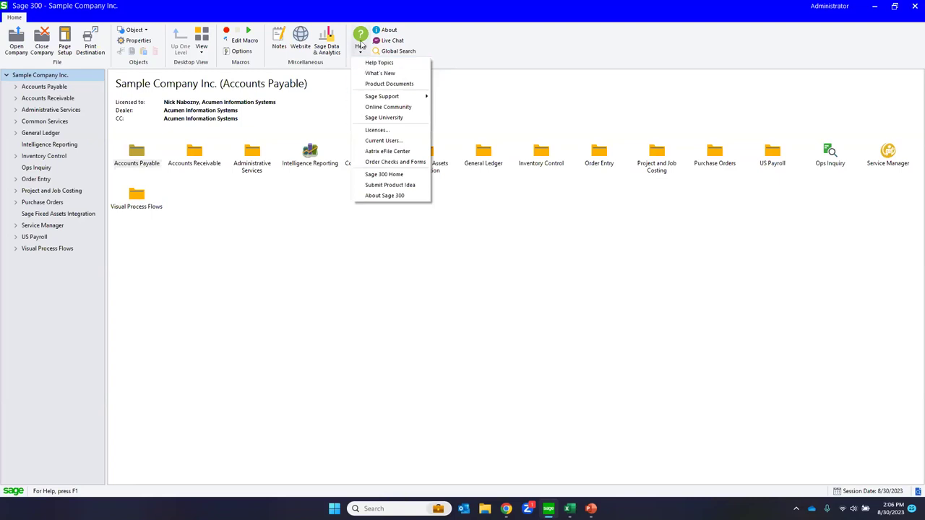
{"action": "left_click", "coordinate": [390, 196]}
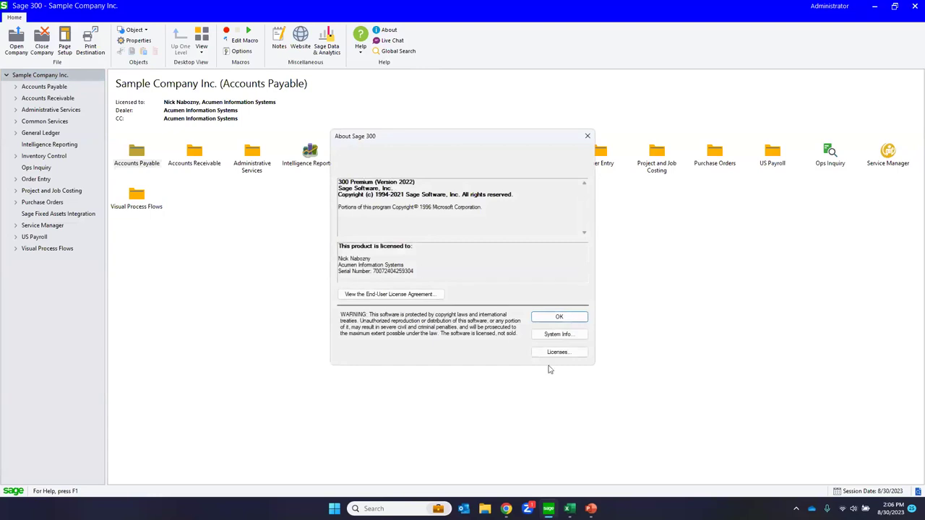
{"action": "left_click", "coordinate": [557, 335]}
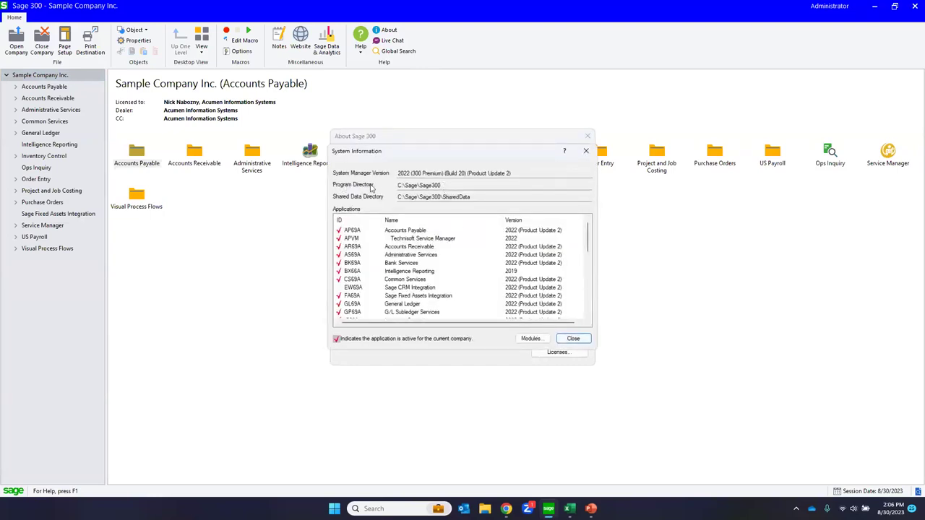
{"action": "left_click_drag", "start_coordinate": [442, 185], "coordinate": [395, 185]}
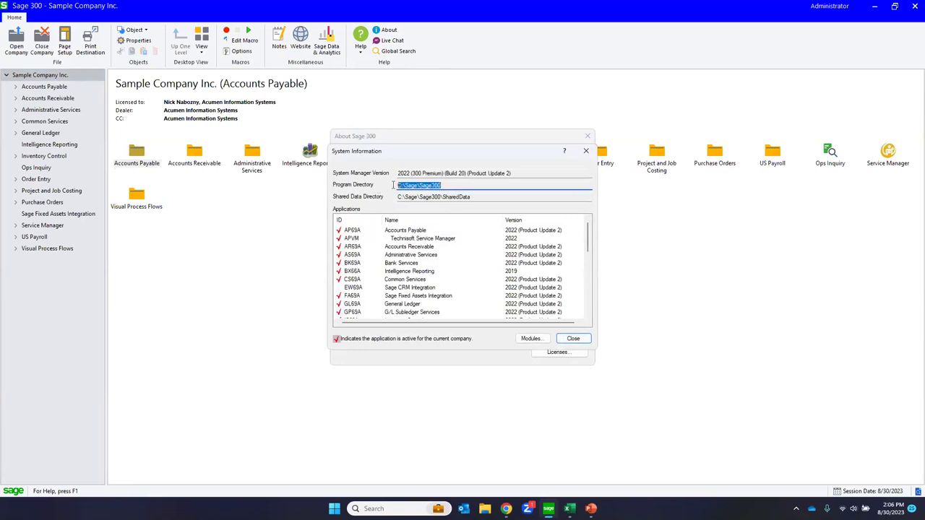
{"action": "left_click", "coordinate": [567, 339]}
{"action": "left_click", "coordinate": [586, 138]}
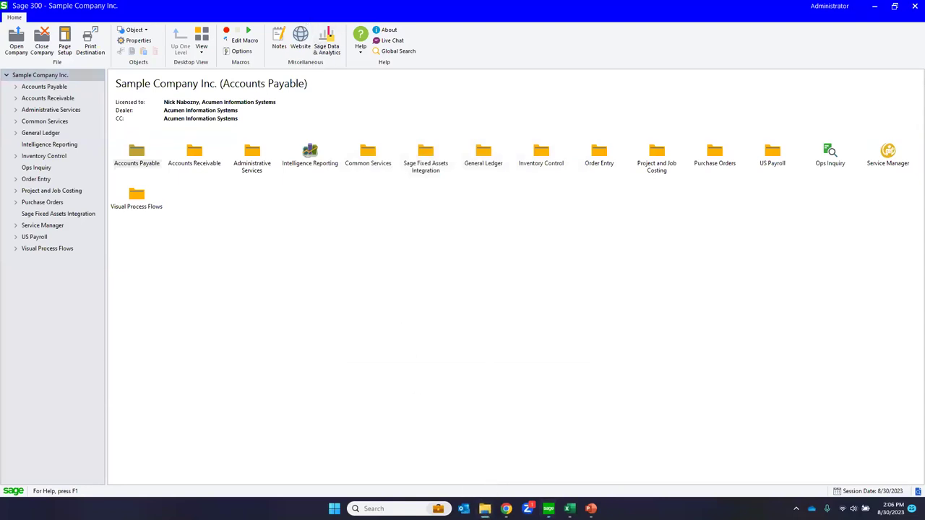
- Open the Sage300 program folder in a maximized File Explorer window
{"action": "key", "text": "super"}
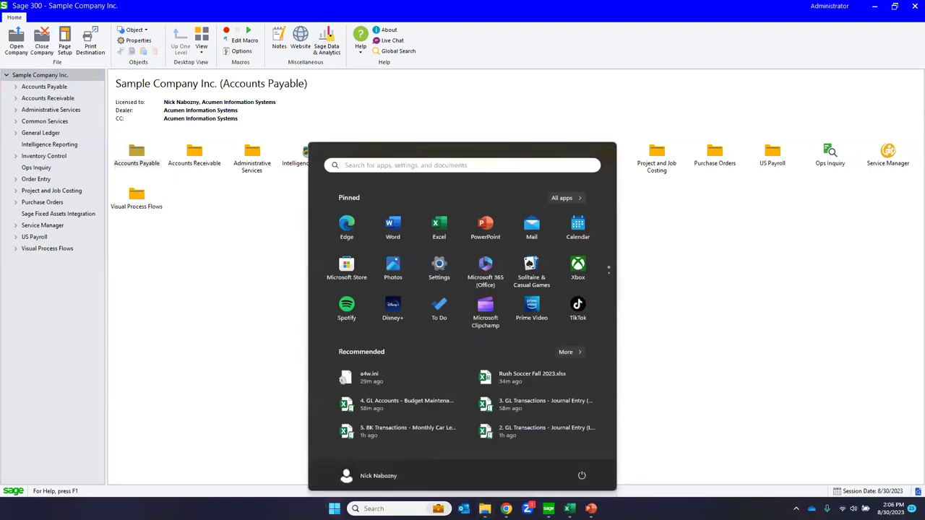
{"action": "left_click", "coordinate": [665, 256]}
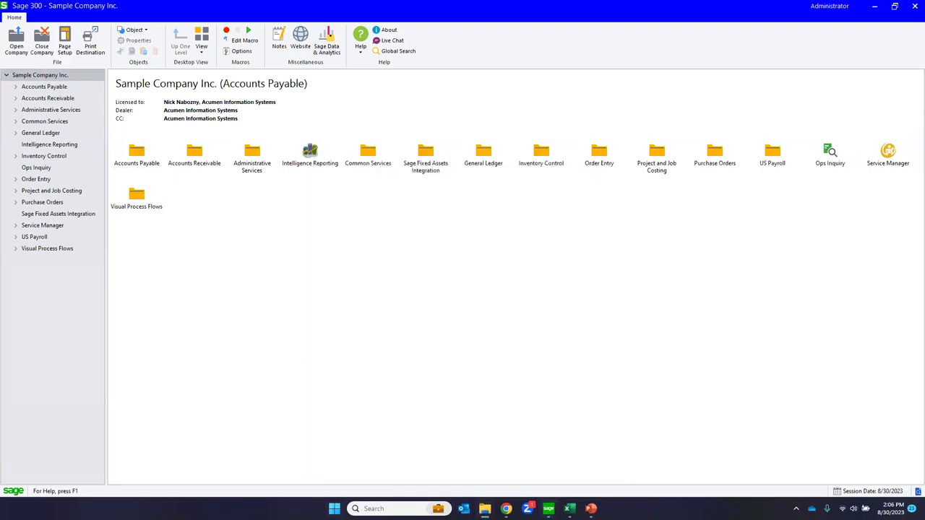
{"action": "left_click", "coordinate": [485, 508]}
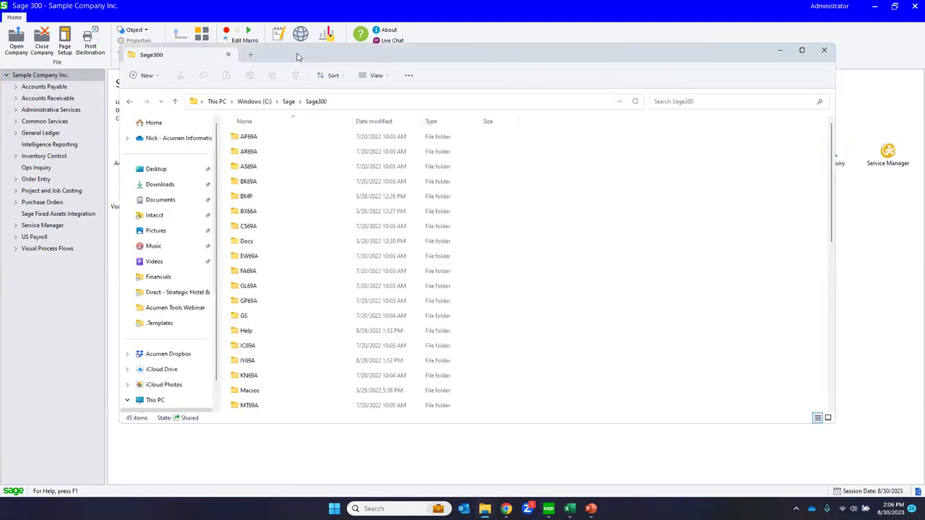
{"action": "key", "text": "super+Up"}
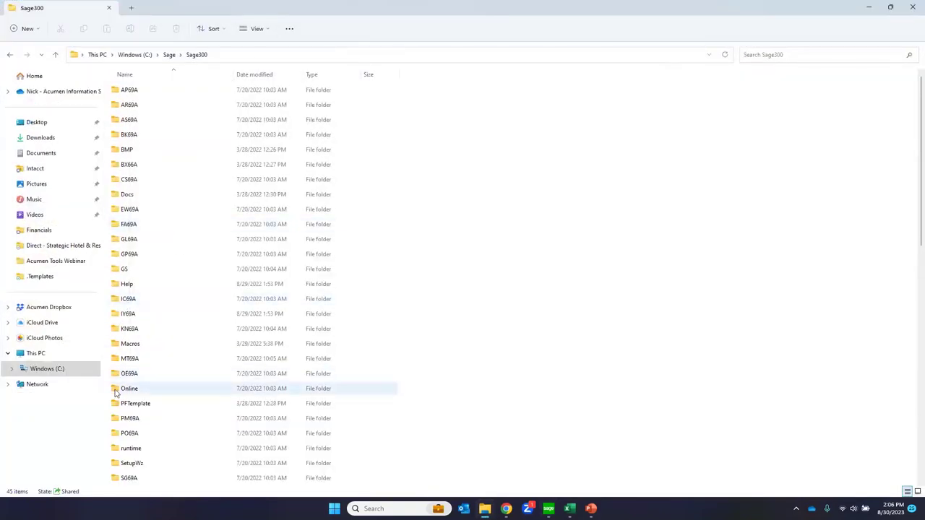
- Go into the runtime folder and open a4w.ini with Notepad
{"action": "double_click", "coordinate": [128, 449]}
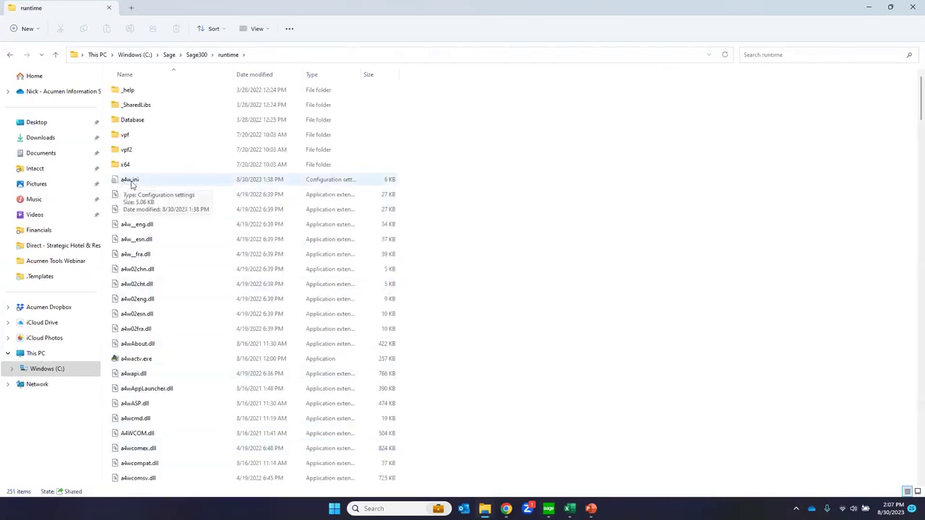
{"action": "right_click", "coordinate": [132, 185]}
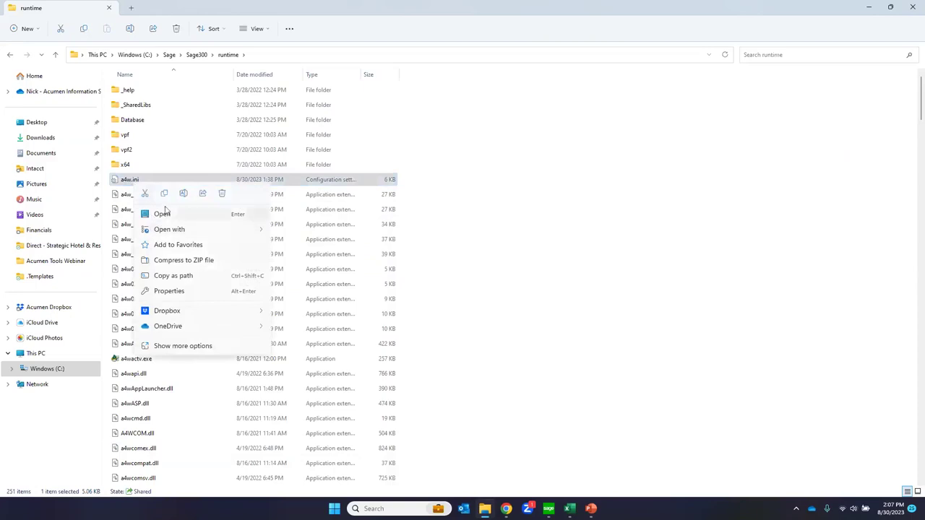
{"action": "mouse_move", "coordinate": [163, 232]}
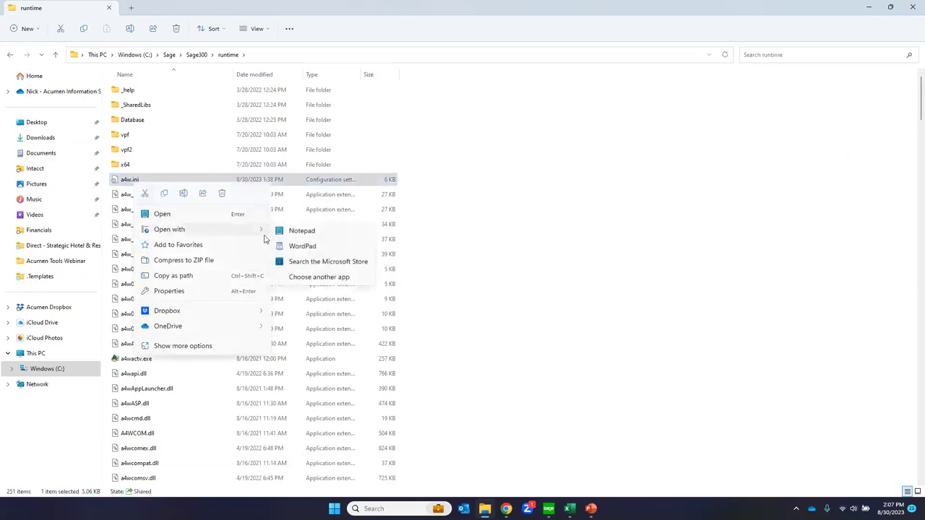
{"action": "left_click", "coordinate": [314, 236]}
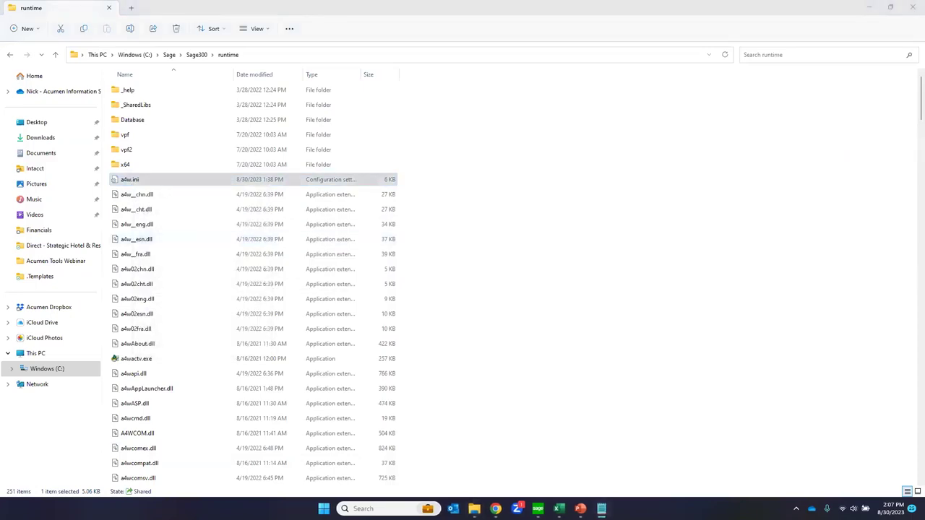
- In maximized Notepad, change UserAuthenticatedListOfCompanies from 1 to 0, then remove the 0
{"action": "double_click", "coordinate": [442, 84]}
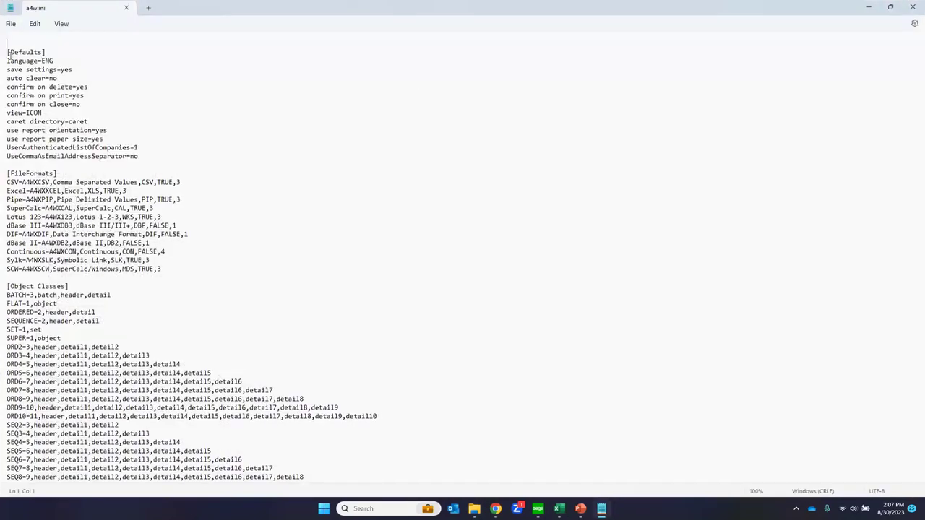
{"action": "triple_click", "coordinate": [16, 55]}
{"action": "left_click_drag", "start_coordinate": [9, 148], "coordinate": [133, 154]}
{"action": "left_click", "coordinate": [135, 148]}
{"action": "key", "text": "BackSpace"}
{"action": "type", "text": "0"}
{"action": "key", "text": "BackSpace"}
- Close a4w.ini without saving the changes
{"action": "left_click", "coordinate": [12, 23]}
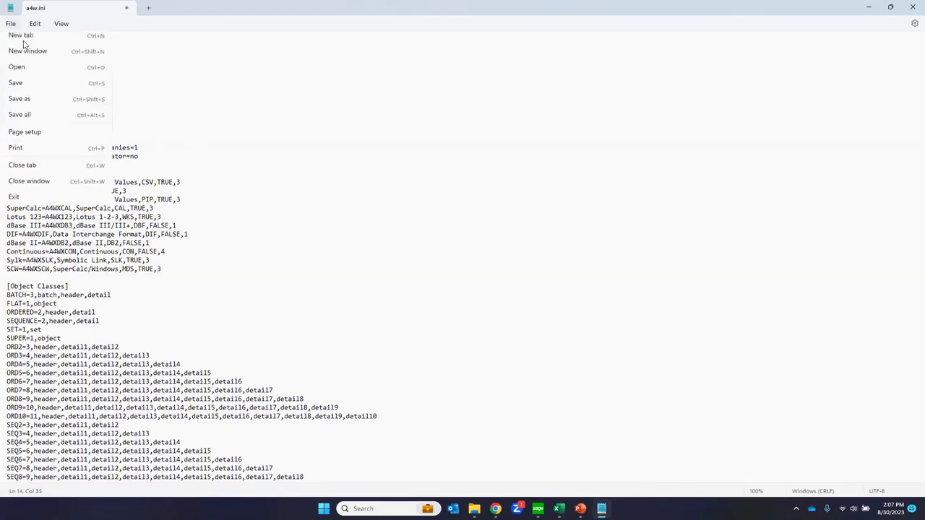
{"action": "left_click", "coordinate": [308, 85]}
{"action": "left_click", "coordinate": [912, 7]}
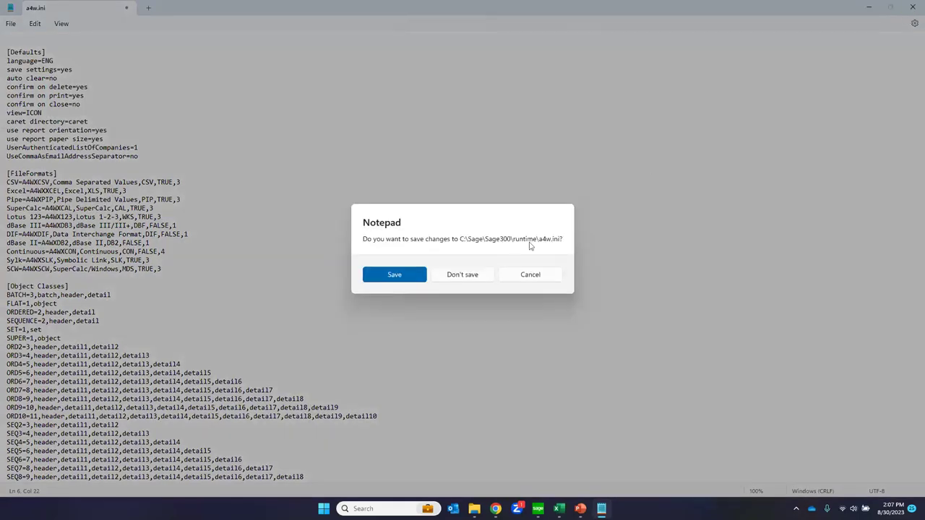
{"action": "left_click", "coordinate": [487, 276]}
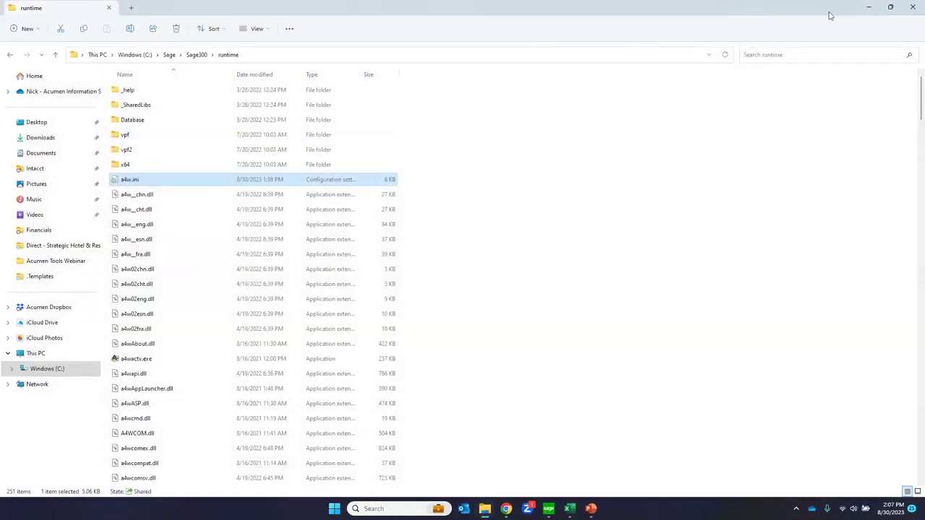
- Close File Explorer, check another user ID's company list (only Sample Company Inc.), and cancel
{"action": "left_click", "coordinate": [913, 7]}
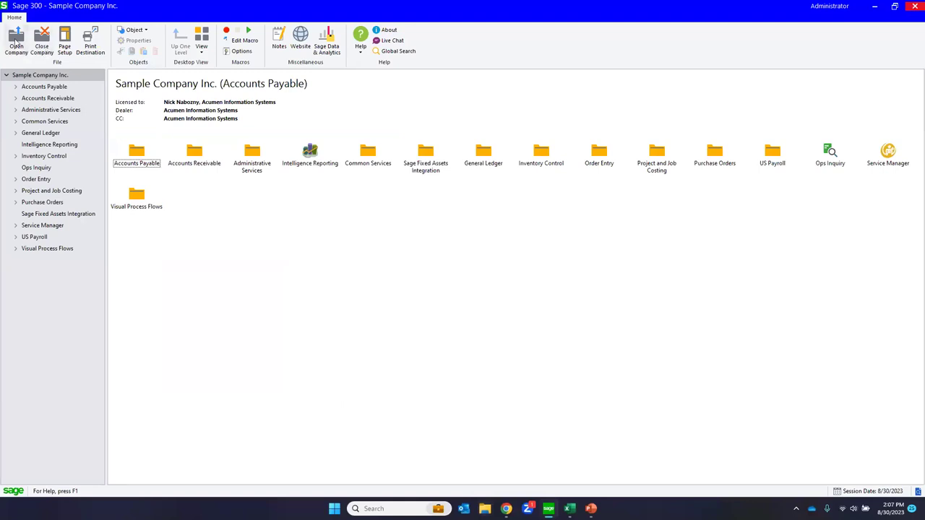
{"action": "left_click", "coordinate": [16, 41]}
{"action": "left_click", "coordinate": [410, 237]}
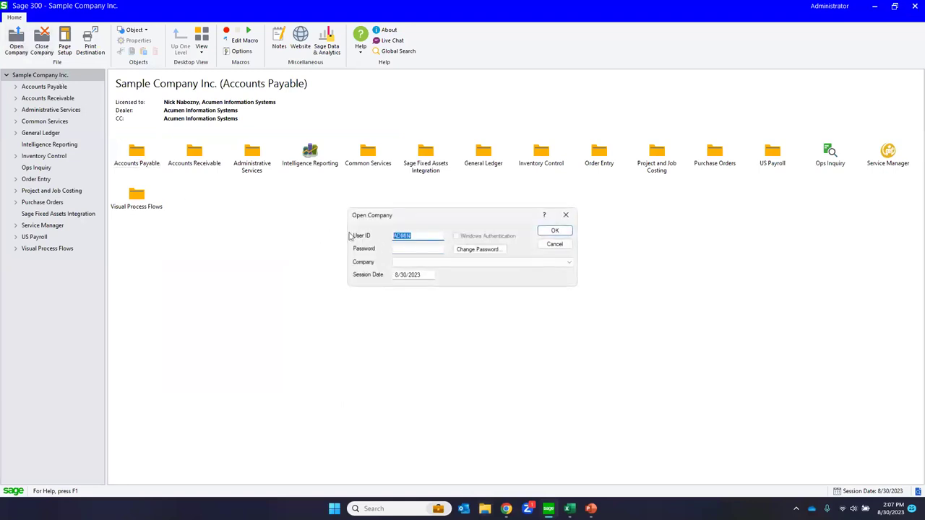
{"action": "type", "text": "NiCK"}
{"action": "key", "text": "Tab"}
{"action": "left_click", "coordinate": [506, 262]}
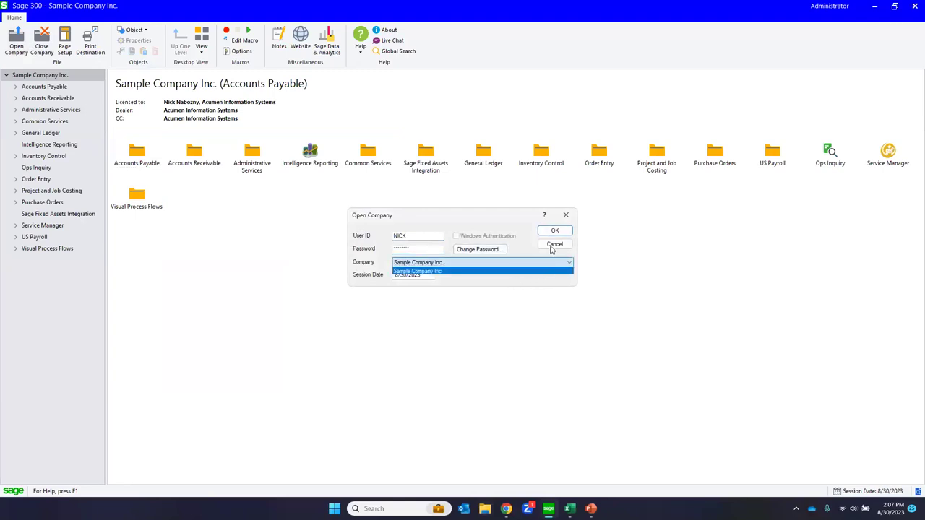
{"action": "left_click", "coordinate": [506, 271]}
{"action": "left_click", "coordinate": [566, 215]}
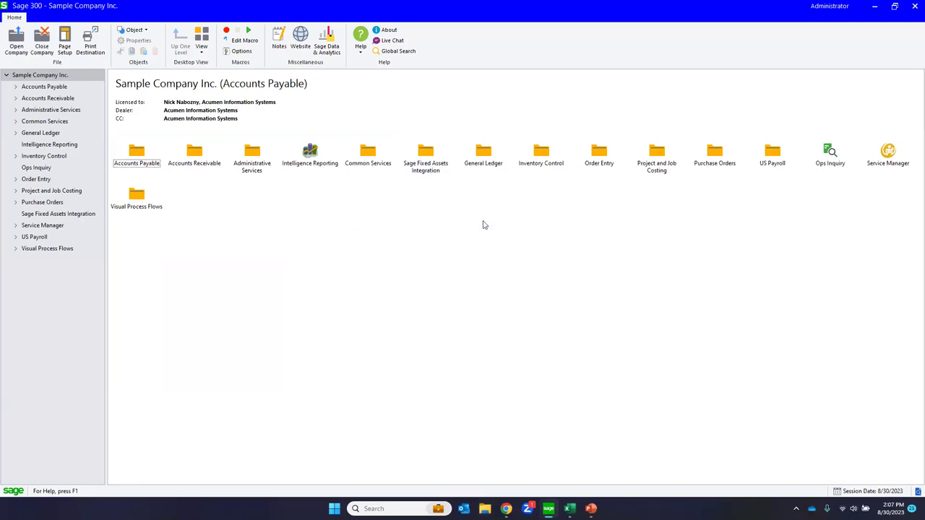
- Open the Administrative Services folder and select Security Groups and User Authorizations
{"action": "left_click", "coordinate": [15, 109]}
{"action": "left_click", "coordinate": [41, 112]}
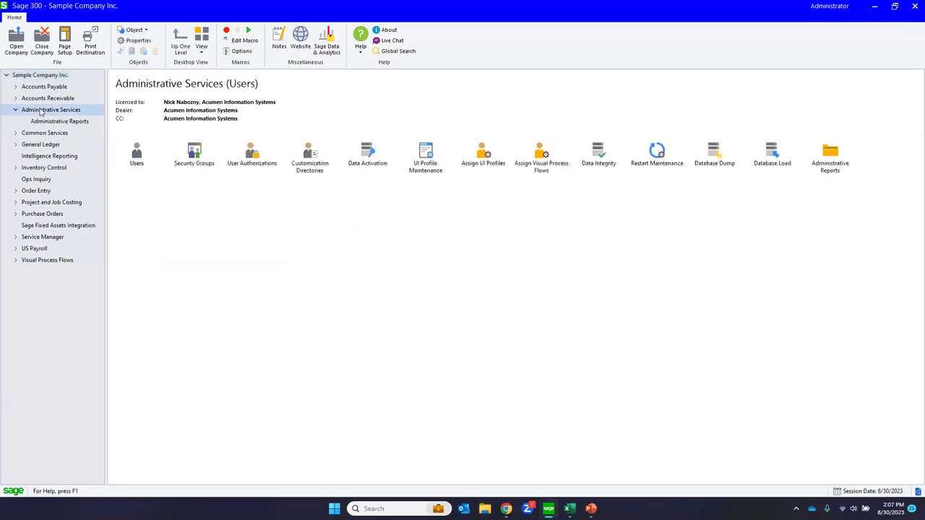
{"action": "left_click", "coordinate": [200, 154]}
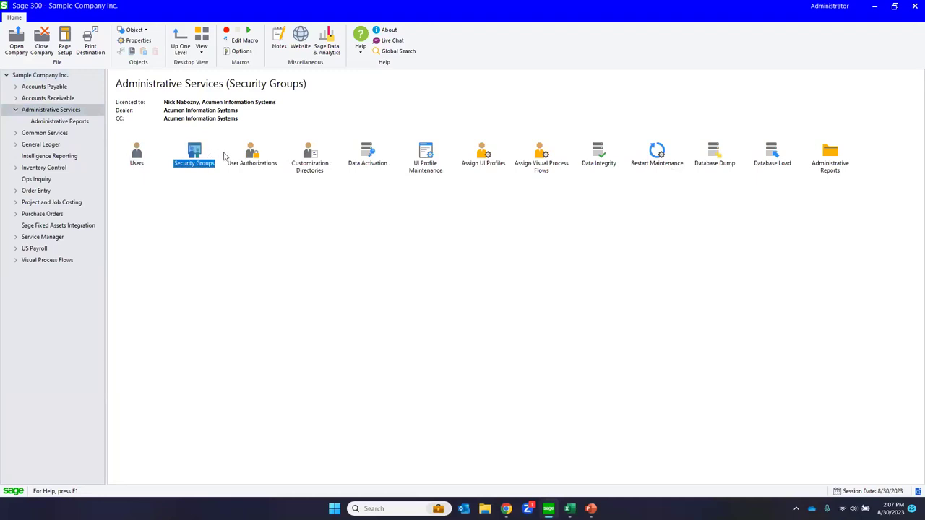
{"action": "left_click", "coordinate": [250, 155]}
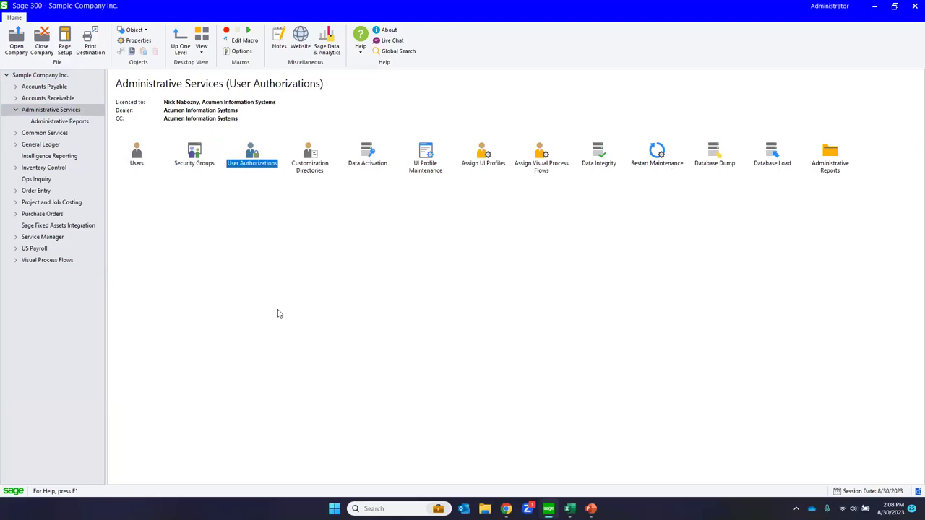
{"action": "key", "text": "super"}
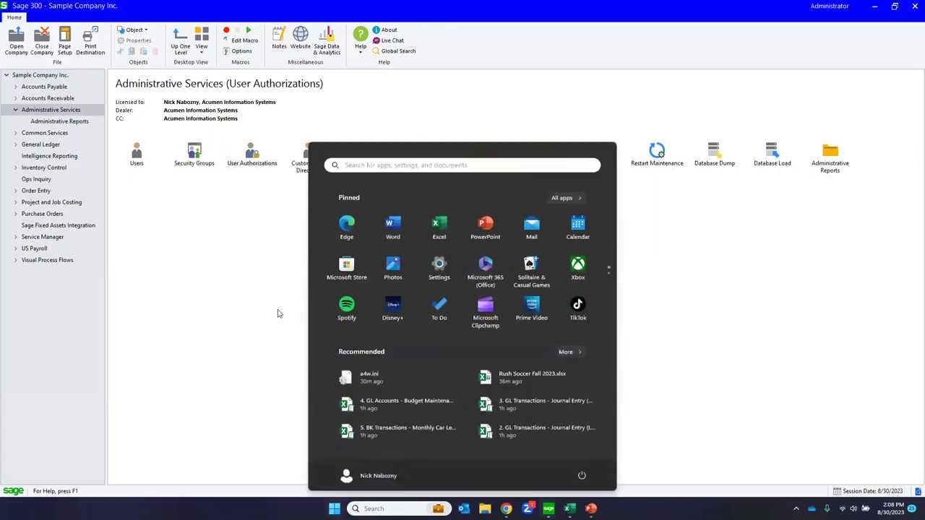
{"action": "type", "text": "data"}
{"action": "key", "text": "Return"}
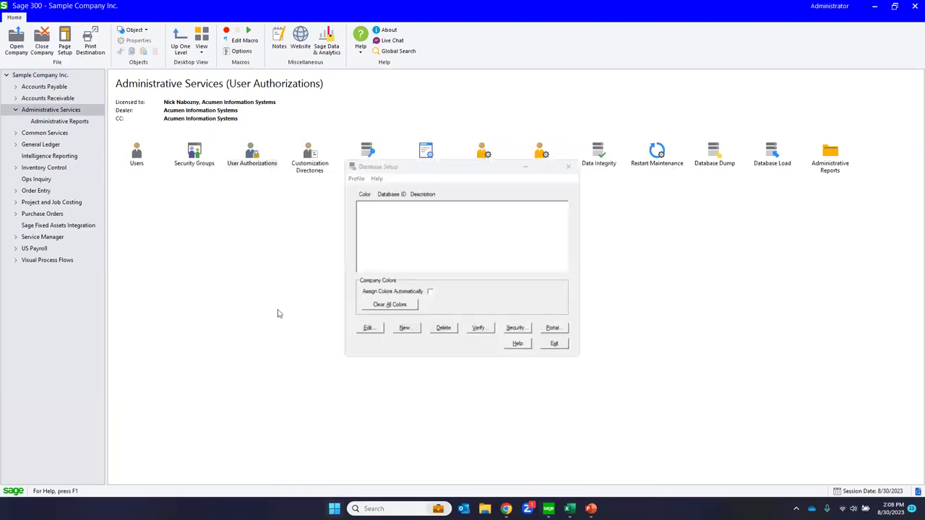
{"action": "type", "text": "ADM"}
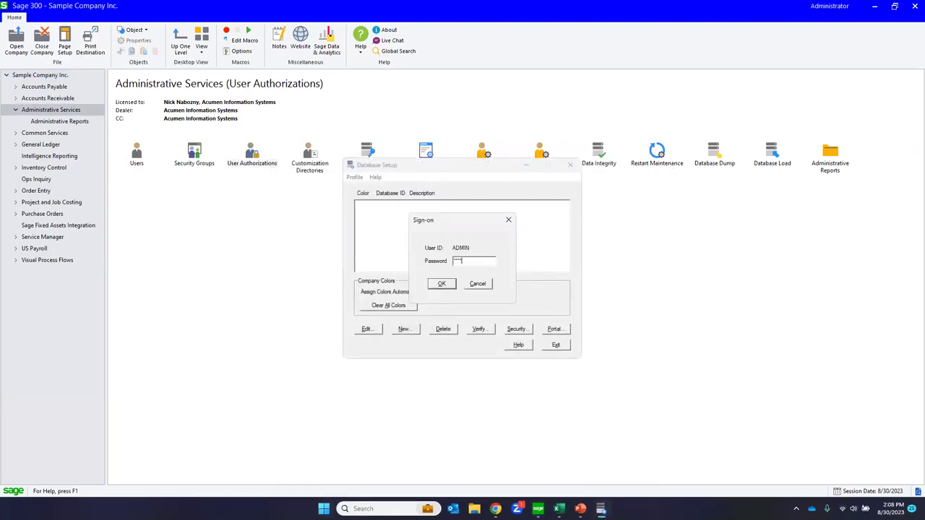
{"action": "type", "text": "IN"}
{"action": "key", "text": "Return"}
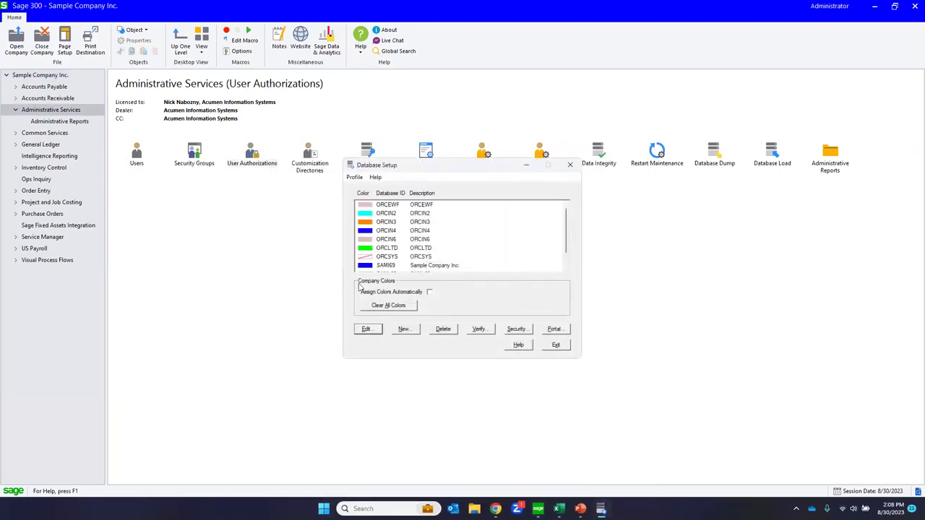
{"action": "left_click", "coordinate": [367, 223]}
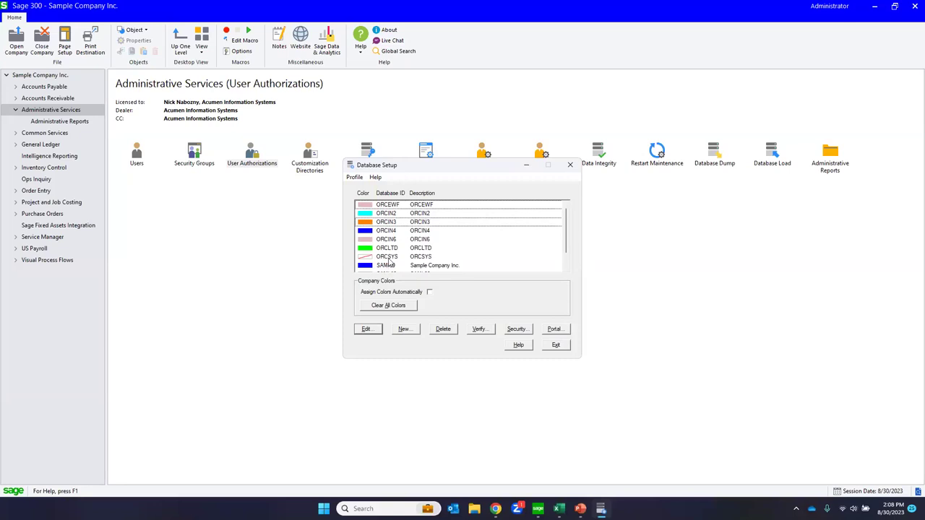
{"action": "left_click", "coordinate": [429, 292]}
{"action": "left_click", "coordinate": [417, 290]}
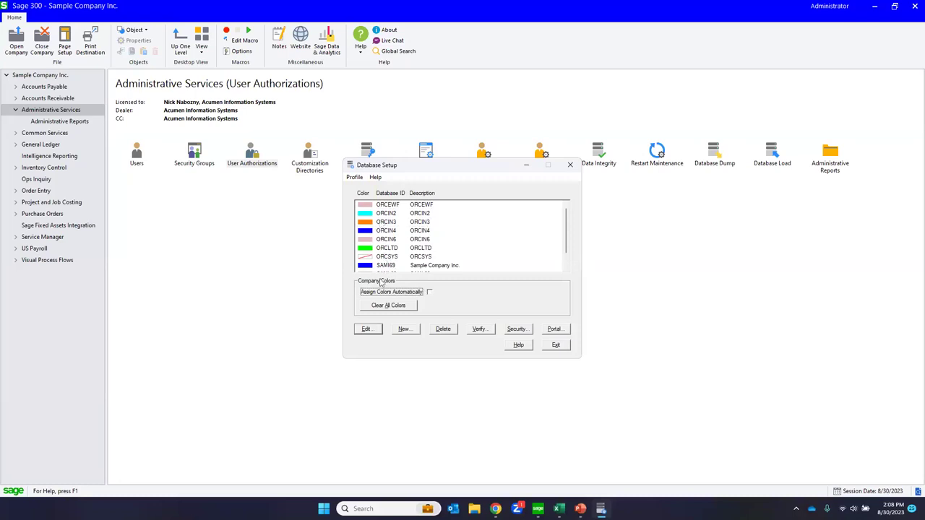
{"action": "left_click", "coordinate": [382, 240]}
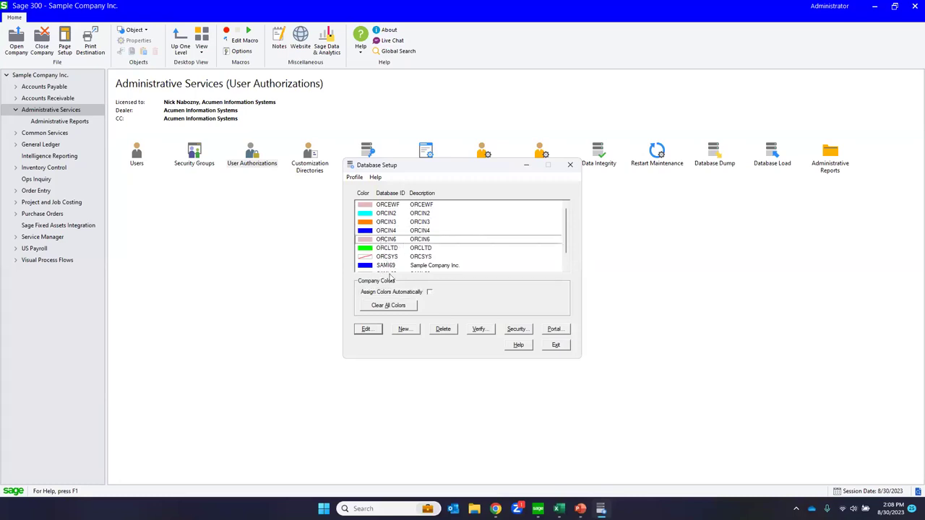
{"action": "left_click", "coordinate": [372, 330]}
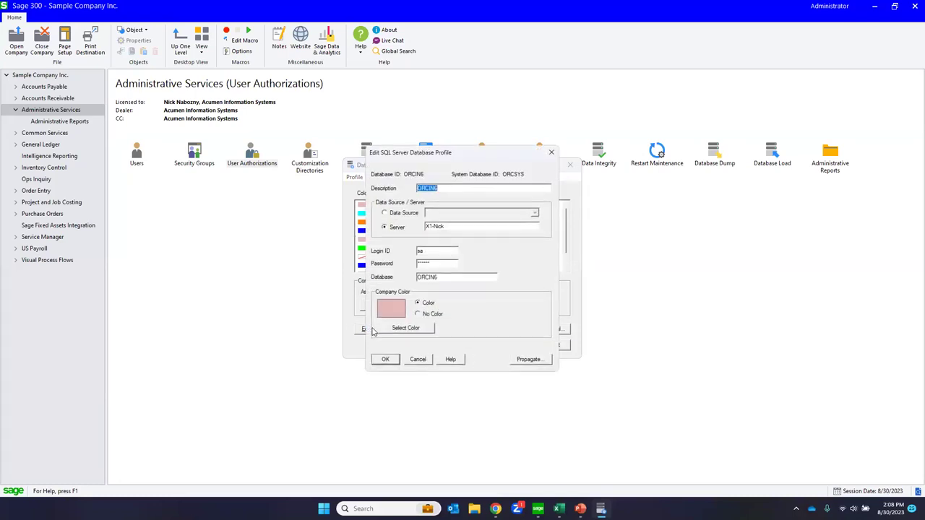
{"action": "left_click", "coordinate": [407, 328]}
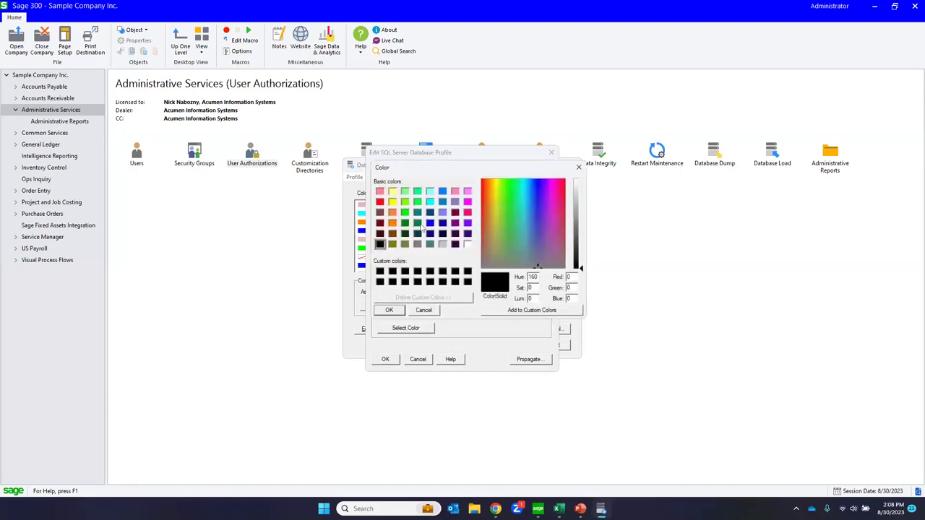
{"action": "left_click", "coordinate": [578, 166]}
{"action": "left_click", "coordinate": [551, 152]}
{"action": "left_click", "coordinate": [570, 166]}
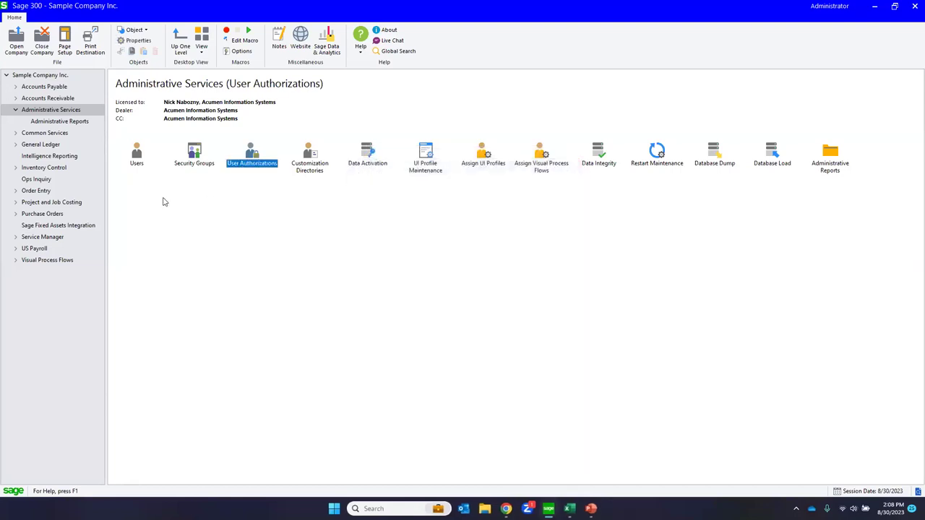
- Expand General Ledger to G/L Transactions, then view and close the SAMI69 G/L Batch List
{"action": "left_click", "coordinate": [32, 146]}
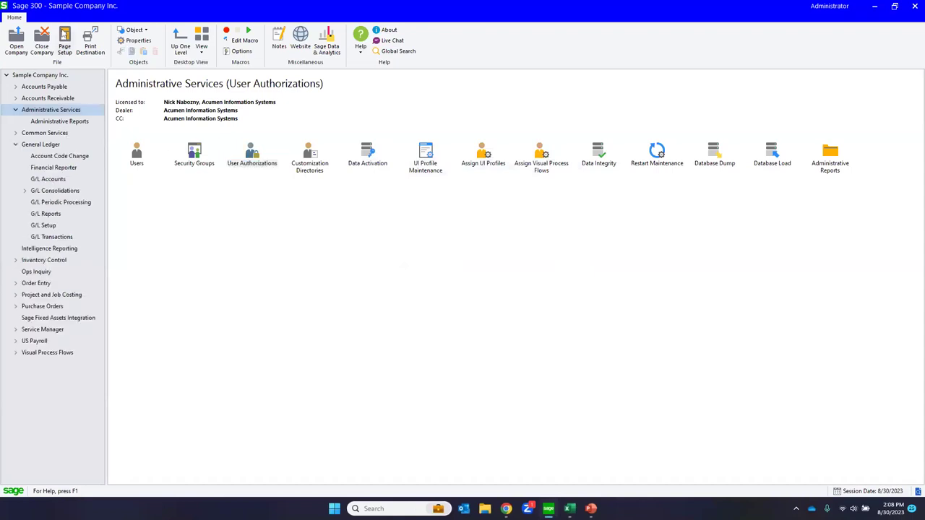
{"action": "left_click", "coordinate": [64, 239]}
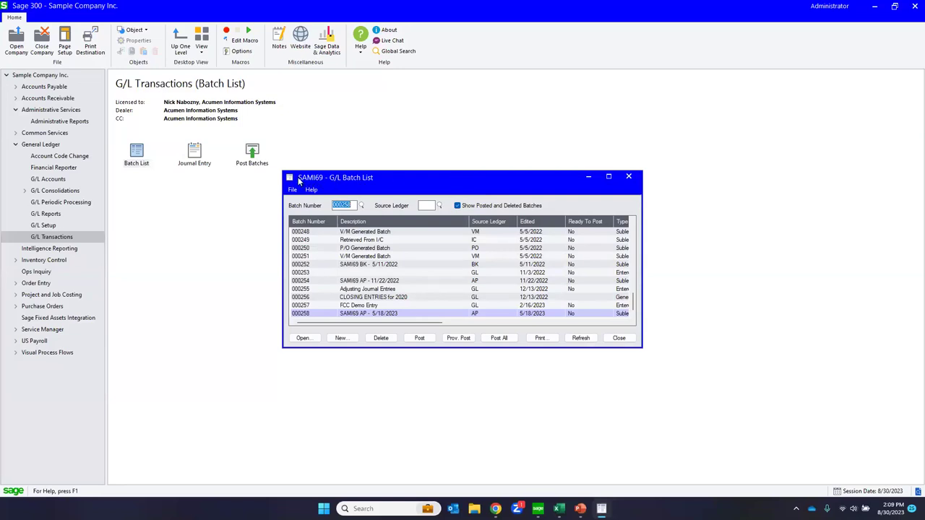
{"action": "left_click_drag", "start_coordinate": [302, 181], "coordinate": [317, 181]}
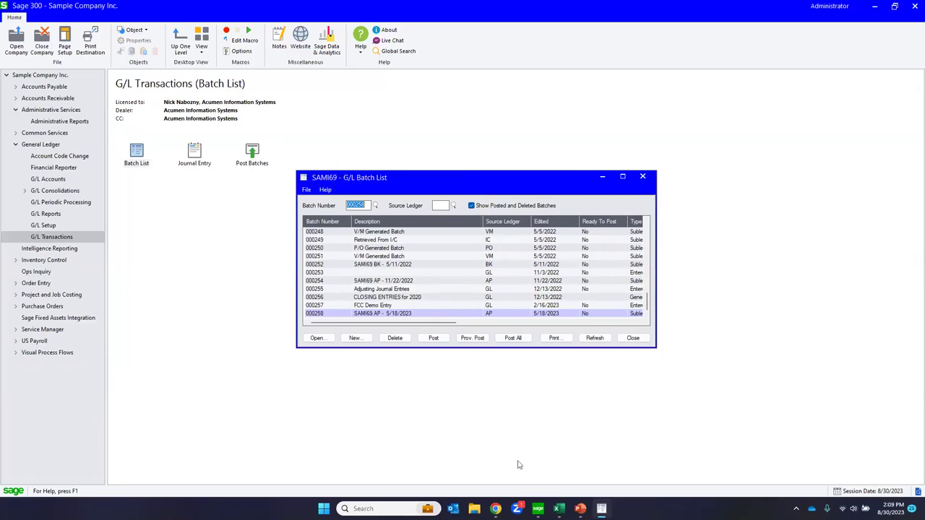
{"action": "left_click", "coordinate": [645, 177]}
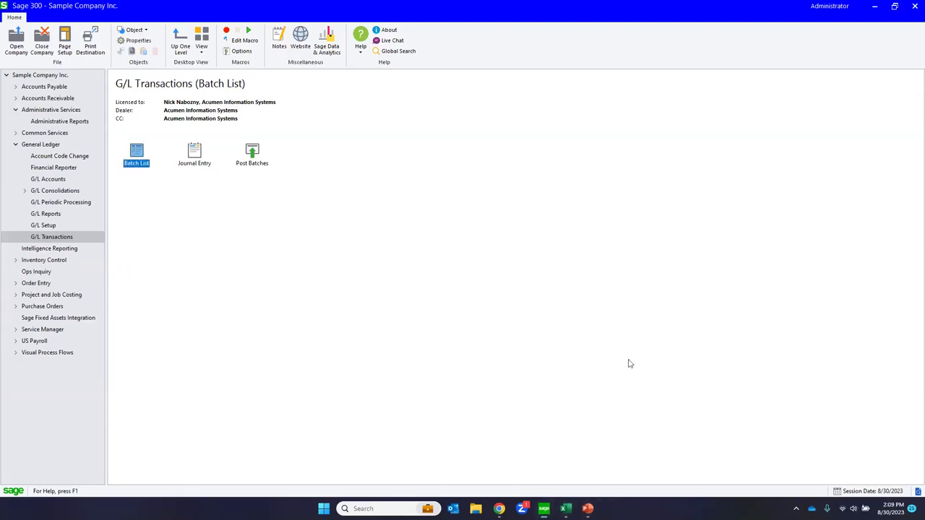
- Return to PowerPoint and show slide 5, Data Entry Shortcuts
{"action": "key", "text": "alt+Tab"}
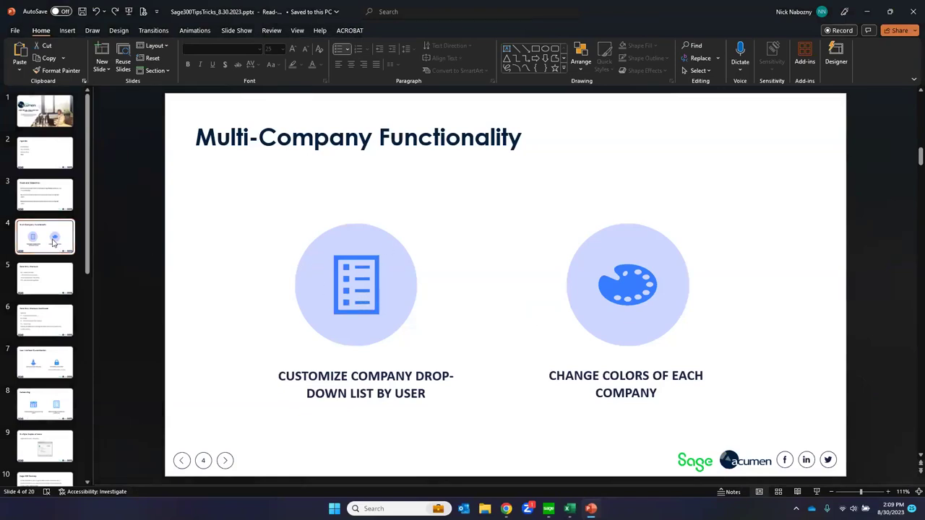
{"action": "left_click", "coordinate": [41, 289]}
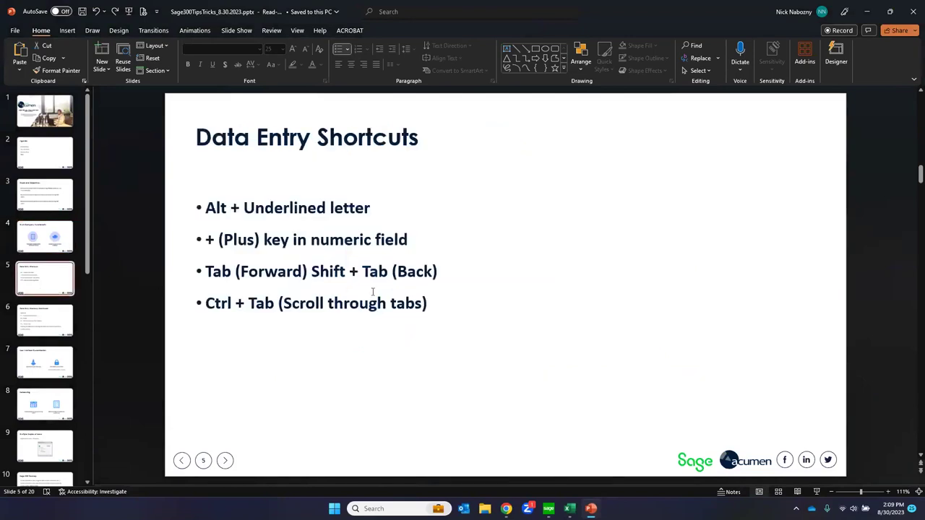
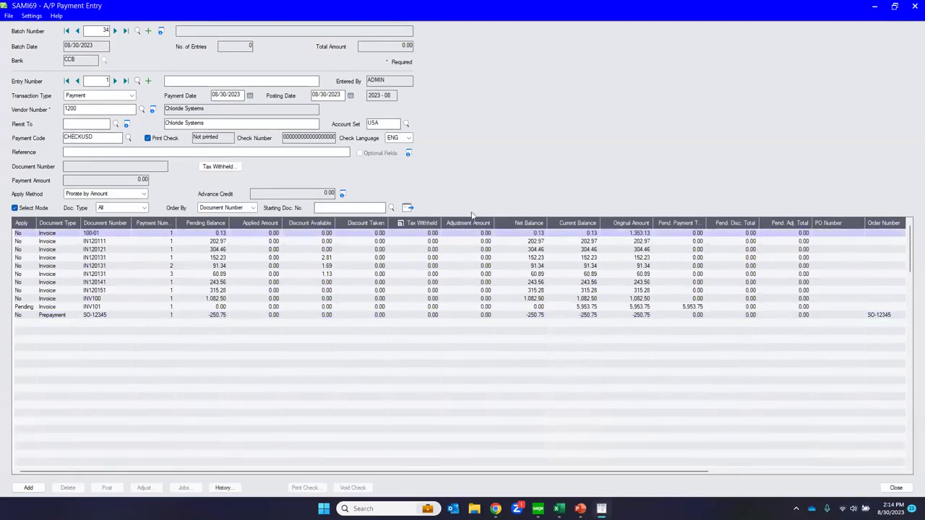
- Toggle invoice IN120111's Apply setting on and back off in the document grid
{"action": "left_click", "coordinate": [23, 232]}
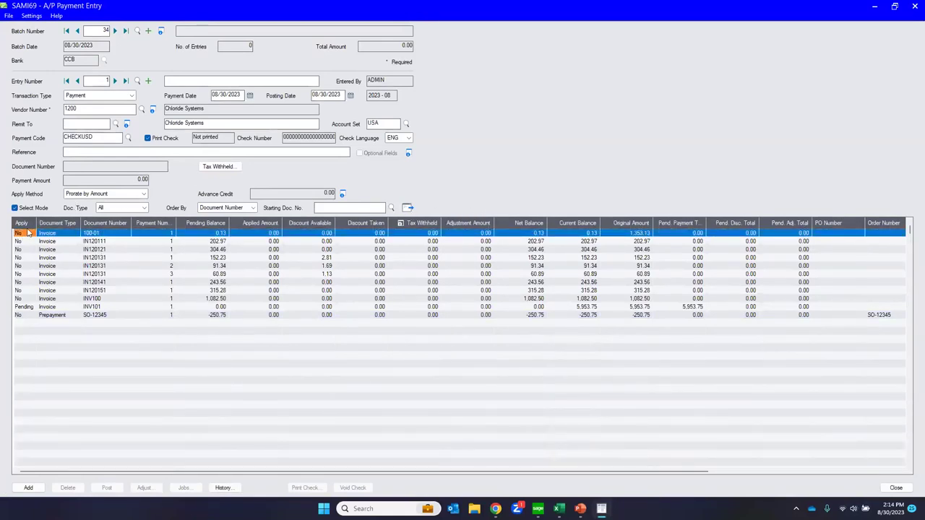
{"action": "double_click", "coordinate": [21, 241]}
{"action": "left_click", "coordinate": [23, 232]}
{"action": "double_click", "coordinate": [29, 240]}
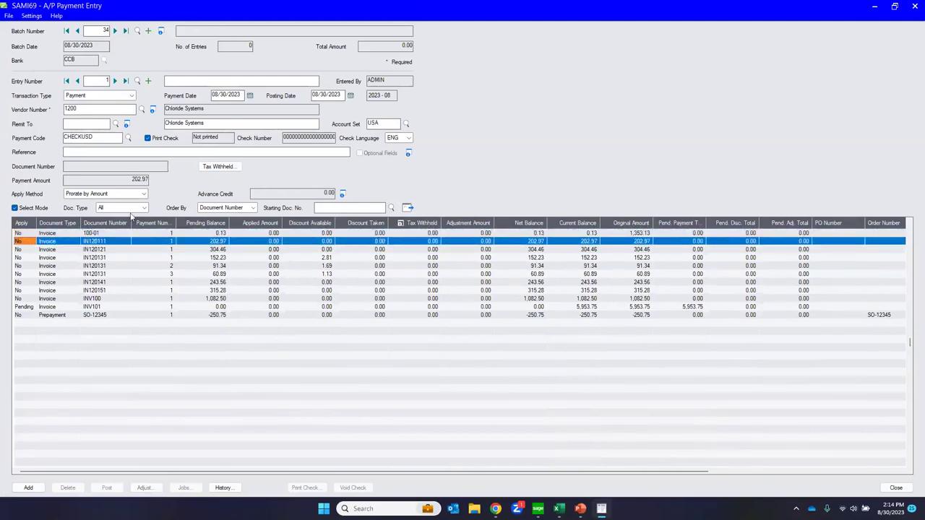
- Set Apply to Yes/No down the list so 100-01, IN120131 and IN120141 are applied
{"action": "key", "text": "Up"}
{"action": "key", "text": "y"}
{"action": "key", "text": "Down"}
{"action": "key", "text": "y"}
{"action": "key", "text": "Down"}
{"action": "key", "text": "y"}
{"action": "key", "text": "Down"}
{"action": "key", "text": "y"}
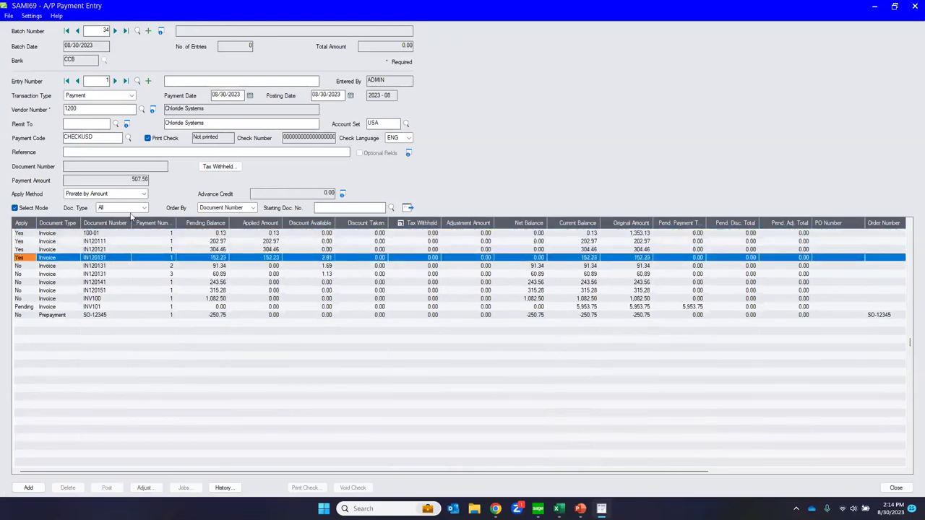
{"action": "key", "text": "n"}
{"action": "key", "text": "Down"}
{"action": "key", "text": "Down"}
{"action": "key", "text": "y"}
{"action": "key", "text": "Down"}
{"action": "key", "text": "y"}
{"action": "key", "text": "Up"}
{"action": "key", "text": "Up"}
{"action": "key", "text": "Up"}
{"action": "key", "text": "Up"}
{"action": "key", "text": "n"}
{"action": "key", "text": "Up"}
{"action": "key", "text": "n"}
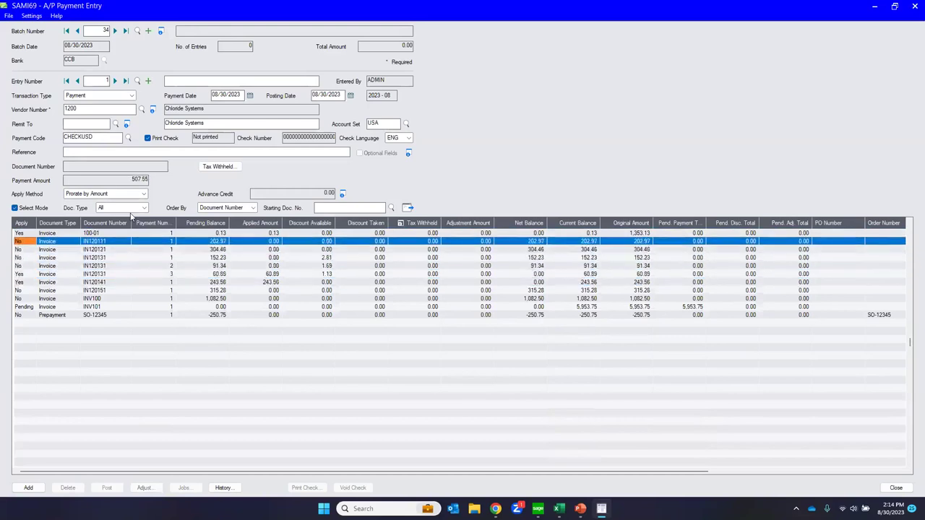
{"action": "key", "text": "Up"}
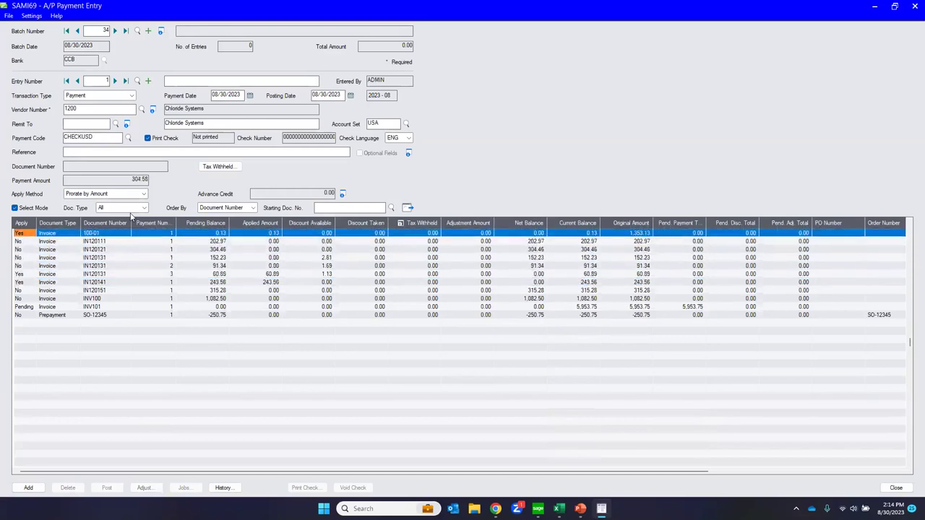
- Toggle the documents' select mode off and back on
{"action": "left_click", "coordinate": [15, 208]}
{"action": "left_click", "coordinate": [15, 209]}
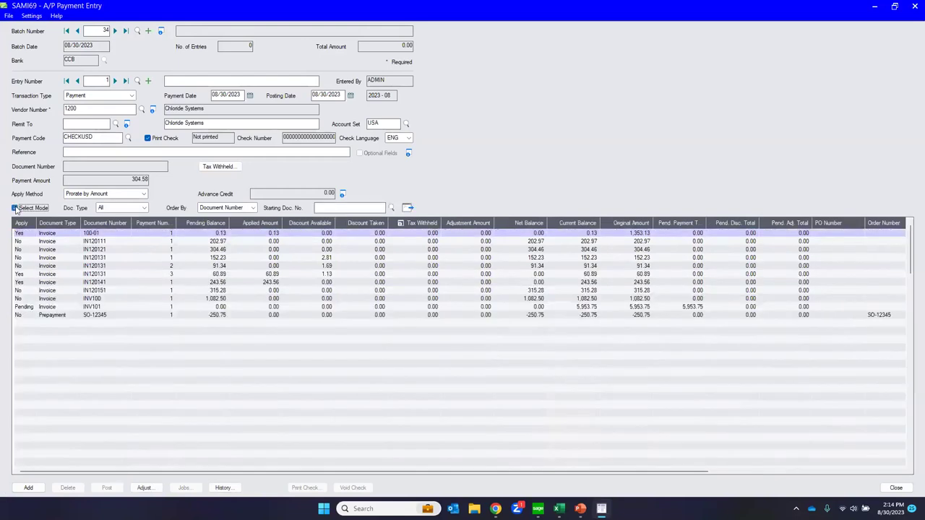
{"action": "left_click", "coordinate": [16, 208]}
{"action": "left_click", "coordinate": [16, 208]}
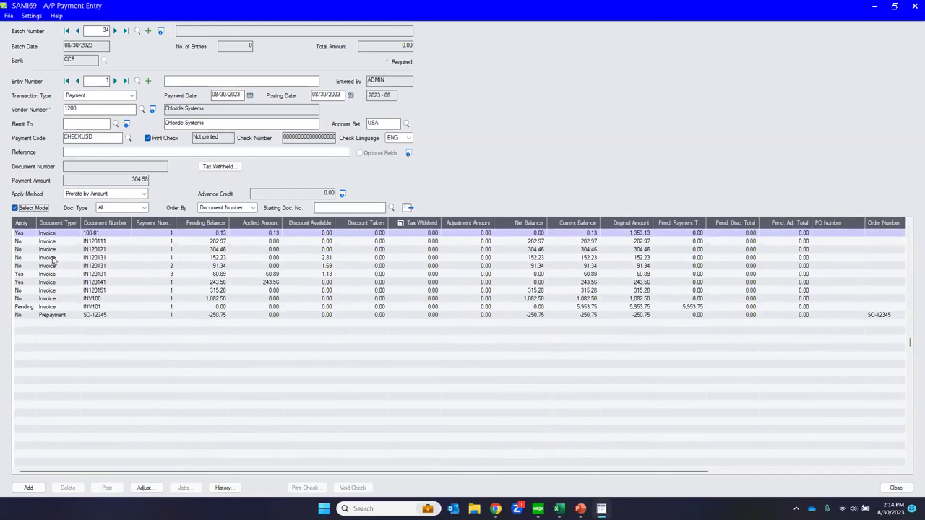
- Move focus back through the payment header fields to the vendor number
{"action": "key", "text": "shift+Tab"}
{"action": "key", "text": "shift+Tab"}
{"action": "key", "text": "shift+Tab"}
{"action": "key", "text": "shift+Tab"}
{"action": "key", "text": "shift+Tab"}
{"action": "key", "text": "shift+Tab"}
{"action": "key", "text": "shift+Tab"}
{"action": "key", "text": "shift+Tab"}
{"action": "key", "text": "shift+Tab"}
{"action": "key", "text": "Tab"}
{"action": "key", "text": "super+s"}
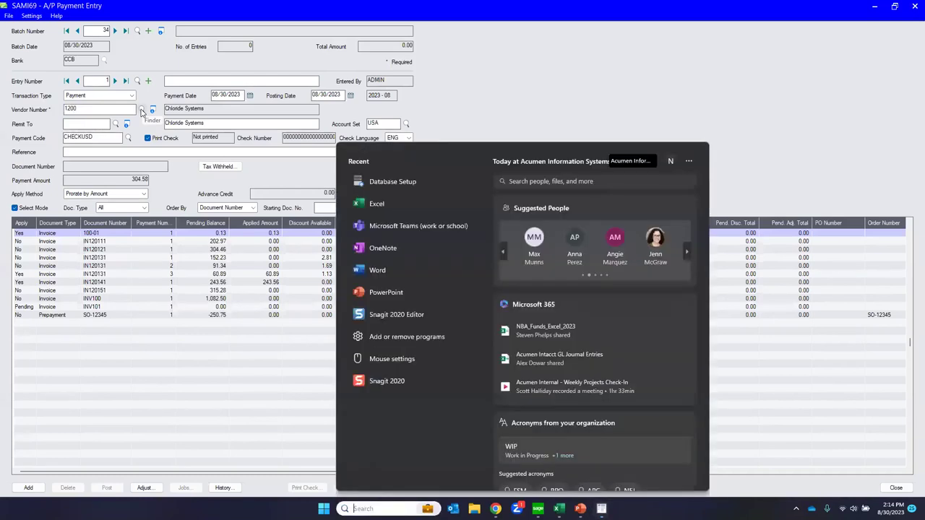
- Dismiss Windows search, then open and close the vendor Finder without changing vendor
{"action": "left_click", "coordinate": [525, 63]}
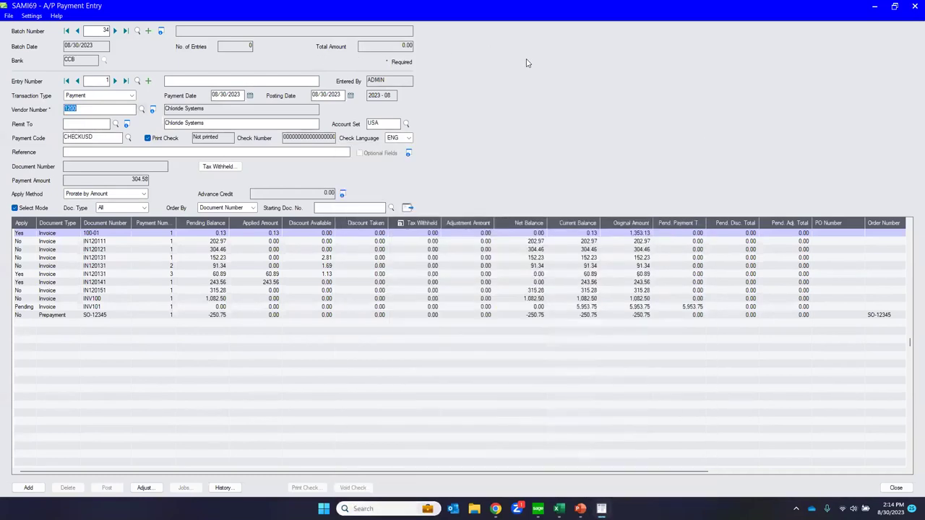
{"action": "key", "text": "F5"}
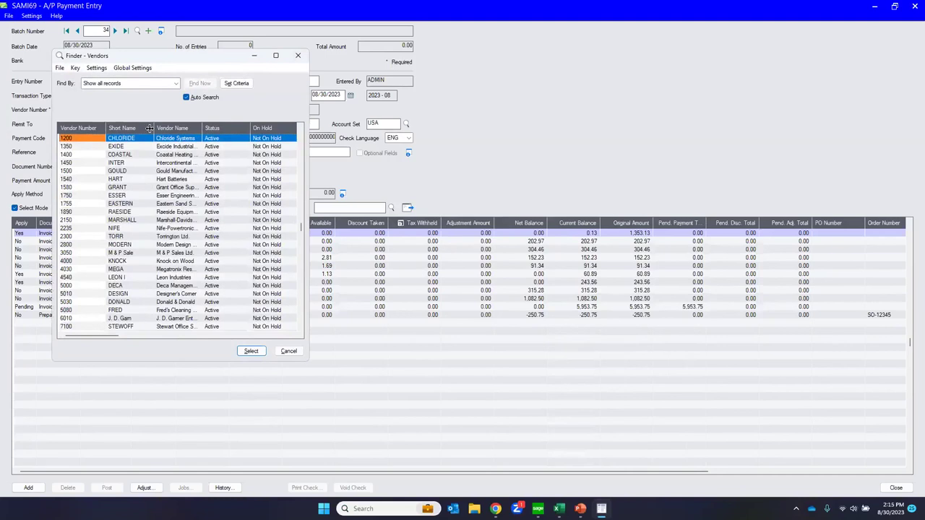
{"action": "left_click", "coordinate": [297, 55]}
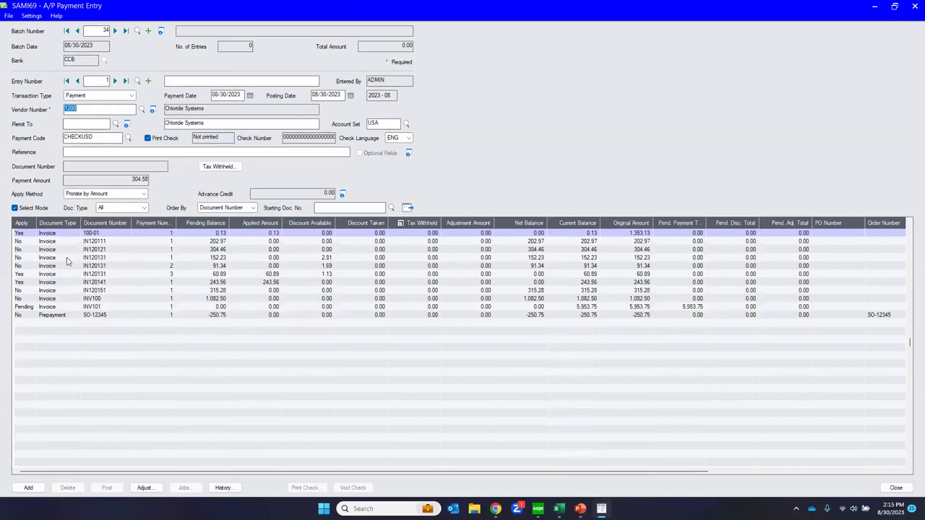
- Select document 100-01's row and Tax Withheld cell, then close A/P Payment Entry
{"action": "left_click", "coordinate": [27, 235]}
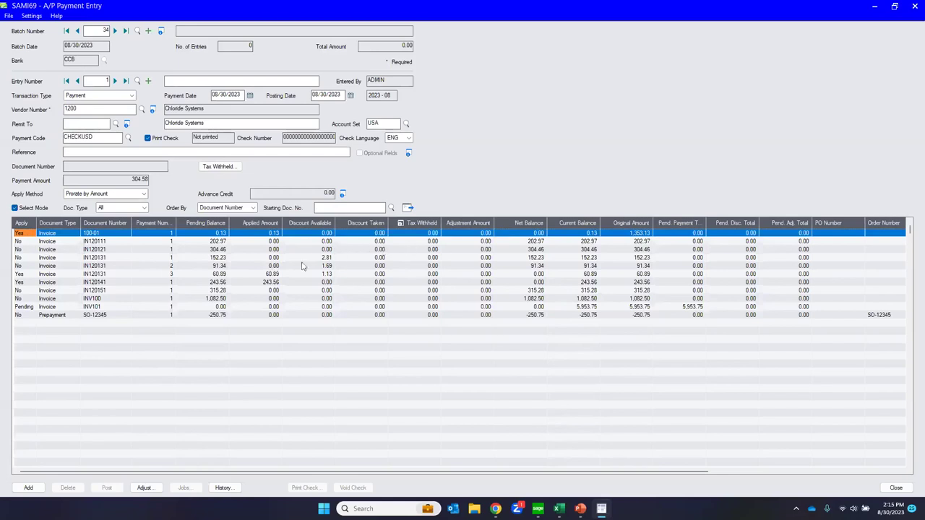
{"action": "left_click", "coordinate": [403, 234]}
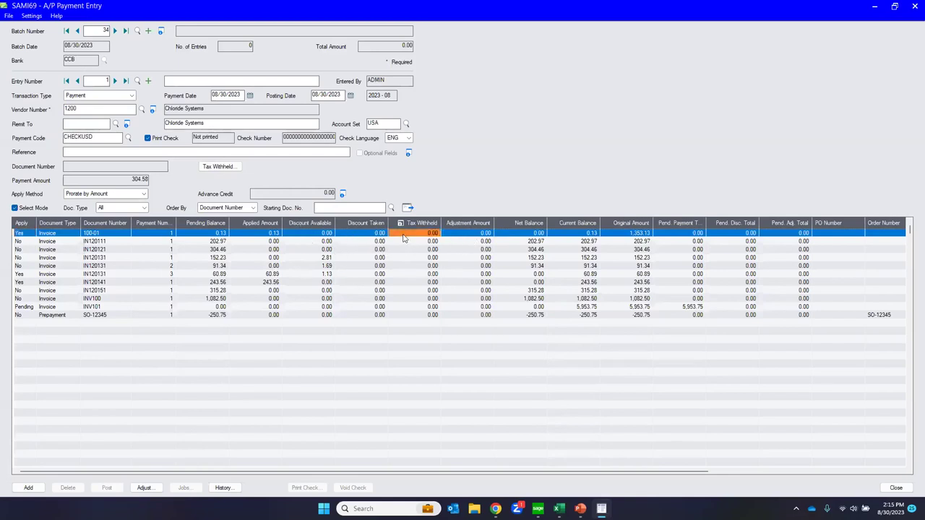
{"action": "left_click", "coordinate": [912, 6]}
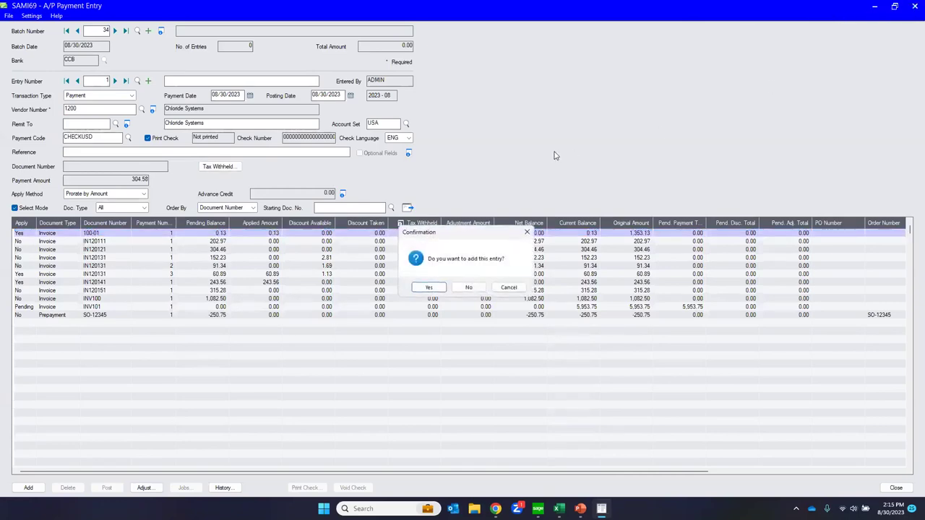
- Decline adding the payment, close the Payment Batch List, and launch G/L Accounts
{"action": "left_click", "coordinate": [468, 287]}
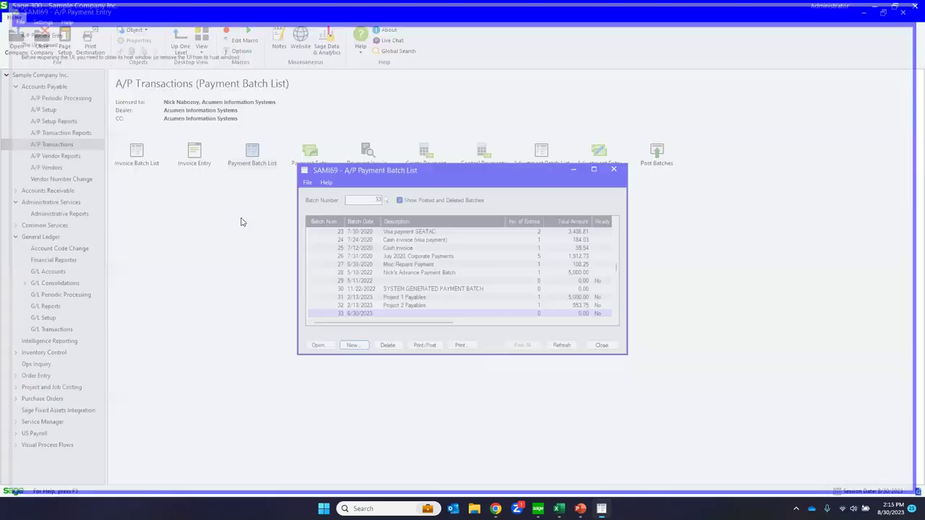
{"action": "left_click", "coordinate": [613, 170]}
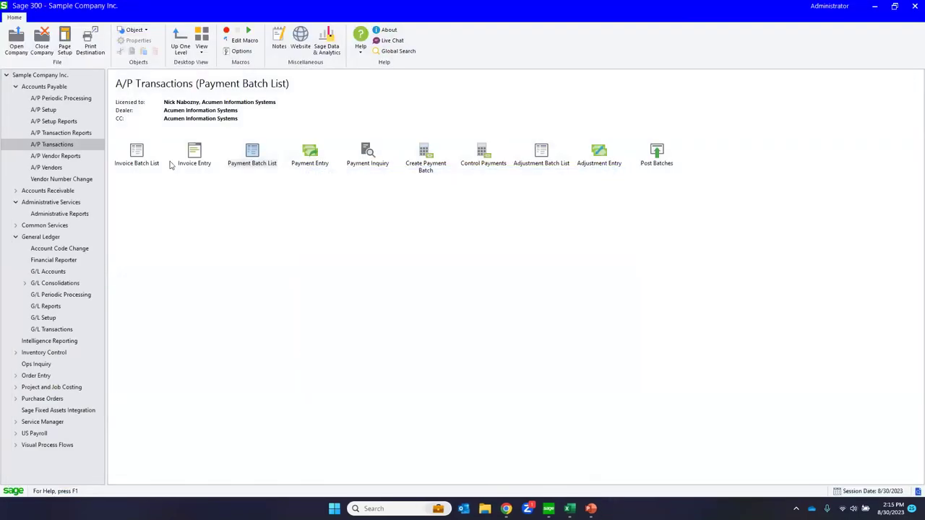
{"action": "left_click", "coordinate": [45, 330]}
{"action": "left_click", "coordinate": [46, 272]}
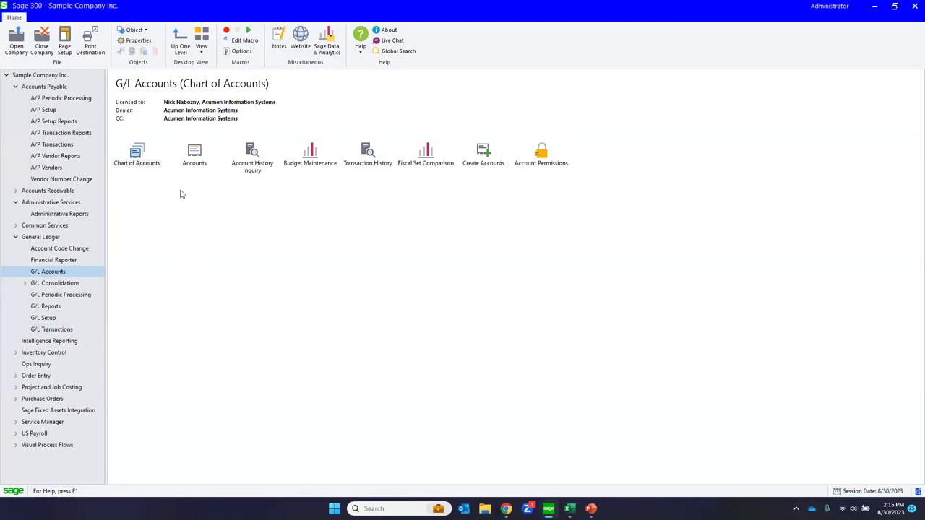
{"action": "left_click", "coordinate": [193, 163]}
{"action": "double_click", "coordinate": [194, 163]}
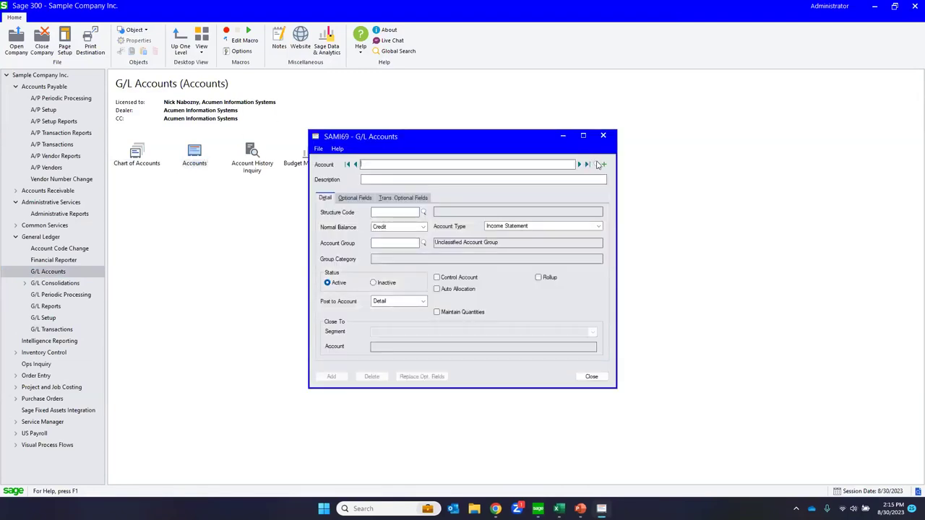
- Load account 1023, Bank account, Mastercard, from the Accounts Finder
{"action": "left_click", "coordinate": [573, 164]}
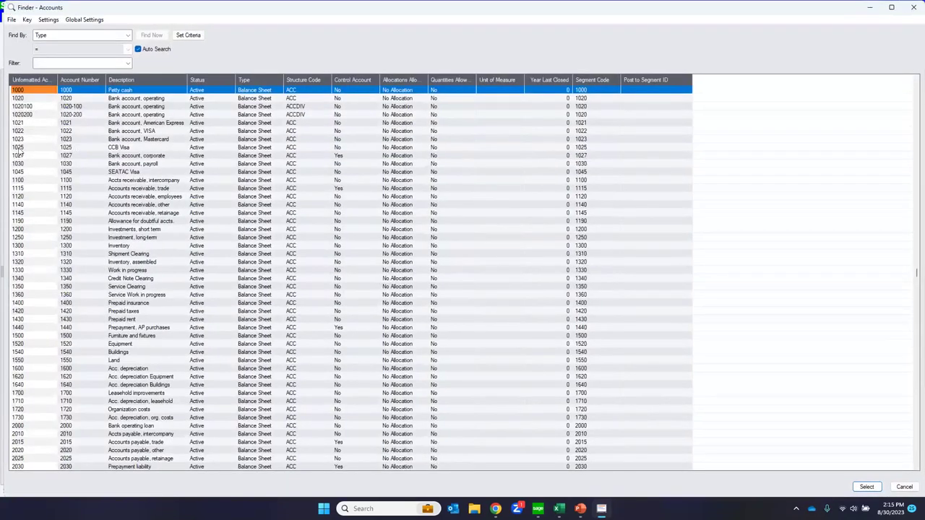
{"action": "left_click", "coordinate": [19, 128]}
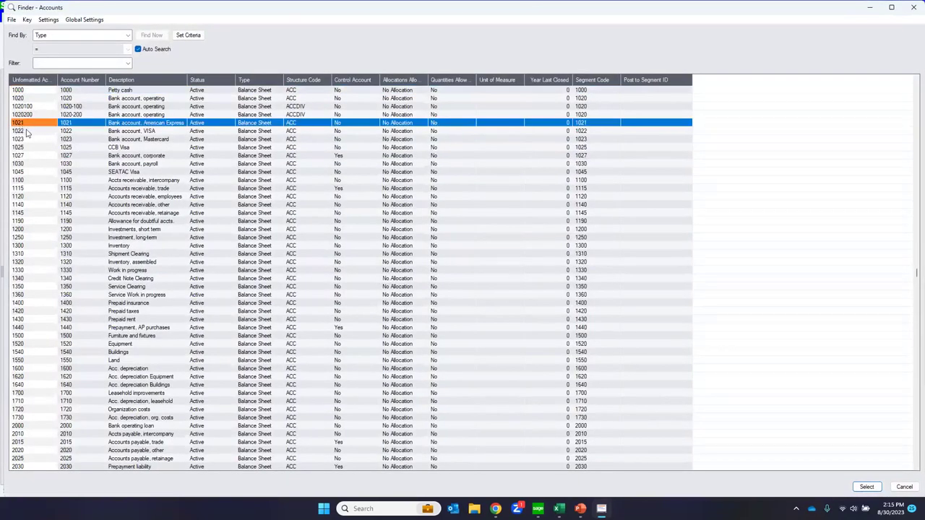
{"action": "left_click", "coordinate": [26, 132]}
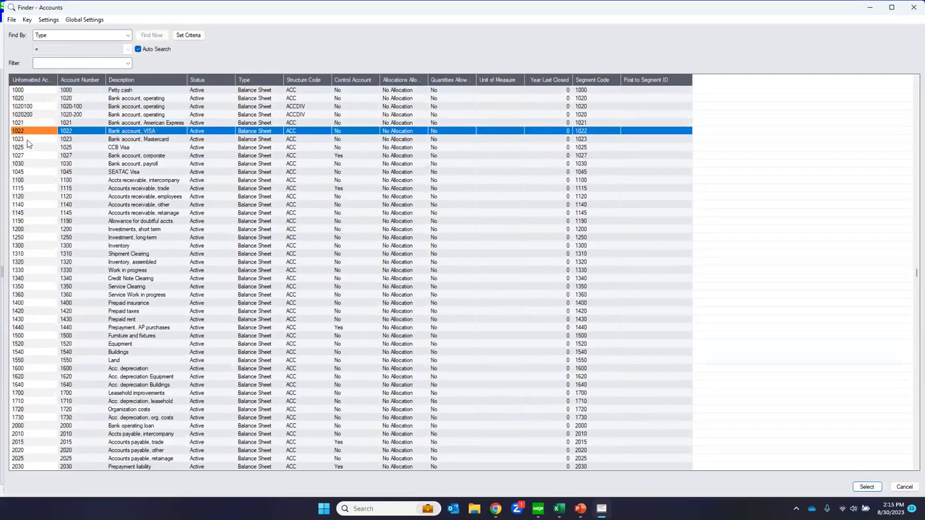
{"action": "left_click", "coordinate": [26, 141]}
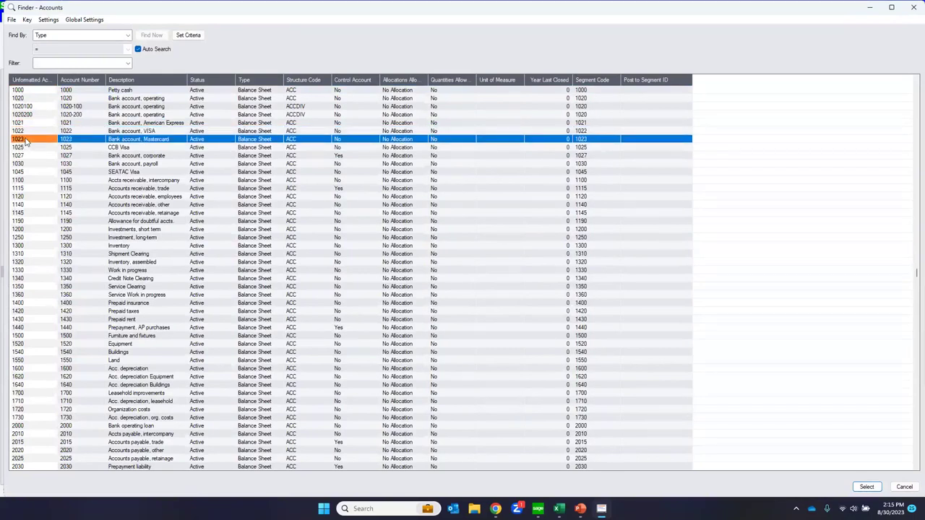
{"action": "double_click", "coordinate": [26, 142]}
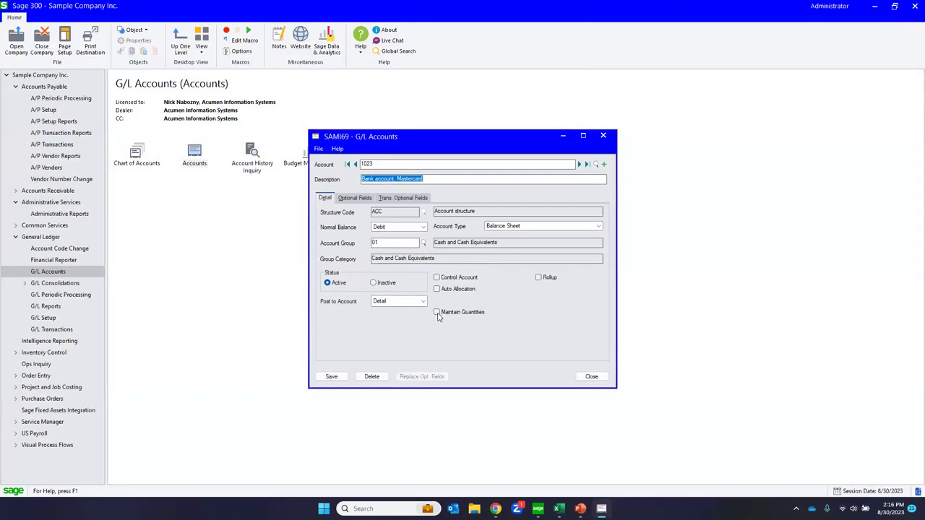
- Toggle Maintain Quantities and Control Account on and back off for account 1023
{"action": "left_click", "coordinate": [437, 313]}
{"action": "left_click", "coordinate": [437, 313]}
{"action": "left_click", "coordinate": [438, 279]}
{"action": "left_click", "coordinate": [438, 279]}
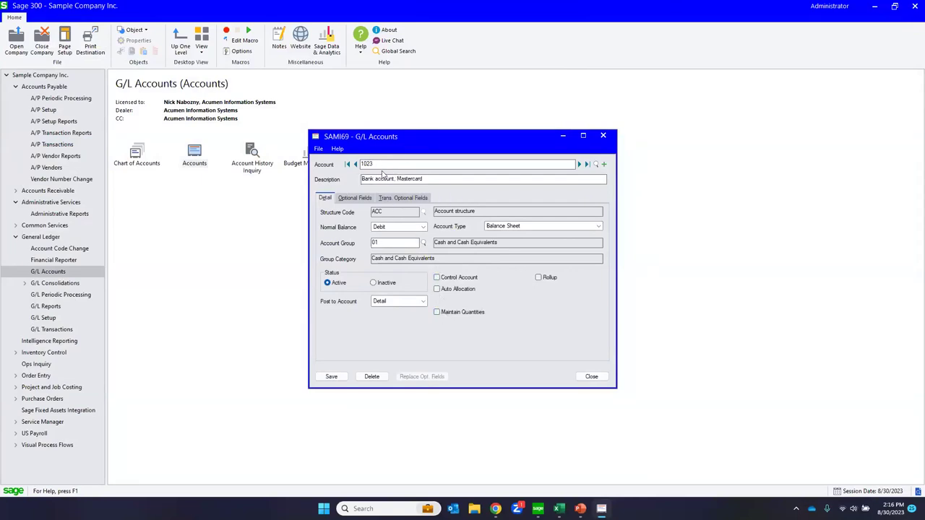
- Change the account number to 1024 and answer the save-changes prompt
{"action": "key", "text": "BackSpace"}
{"action": "type", "text": "4"}
{"action": "key", "text": "Tab"}
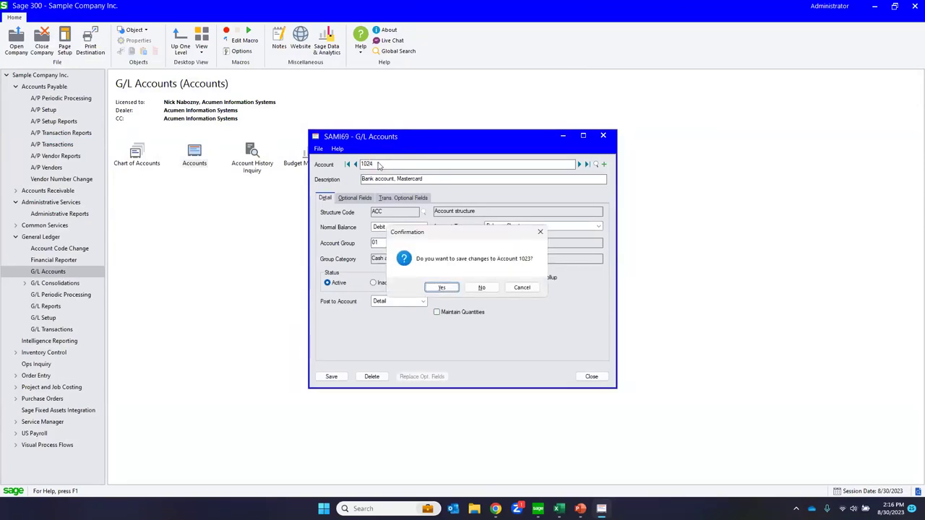
{"action": "key", "text": "Return"}
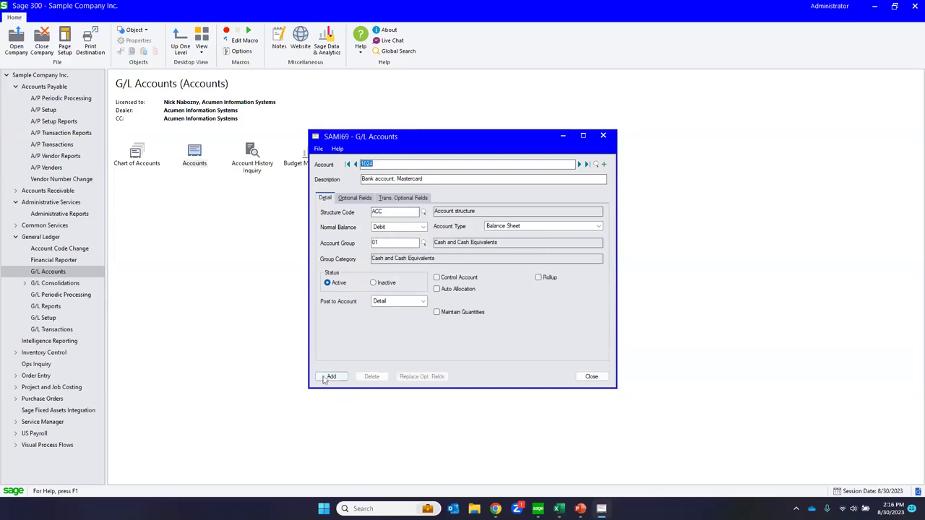
- Edit the account description to end in 'Visa'
{"action": "left_click", "coordinate": [424, 178]}
{"action": "key", "text": "BackSpace"}
{"action": "key", "text": "BackSpace"}
{"action": "key", "text": "BackSpace"}
{"action": "key", "text": "BackSpace"}
{"action": "key", "text": "BackSpace"}
{"action": "key", "text": "BackSpace"}
{"action": "key", "text": "BackSpace"}
{"action": "key", "text": "BackSpace"}
{"action": "key", "text": "BackSpace"}
{"action": "key", "text": "BackSpace"}
{"action": "type", "text": "Visa"}
{"action": "key", "text": "Tab"}
- Add account 1024 as a new account and switch to the User Interface Customization slide
{"action": "left_click", "coordinate": [355, 198]}
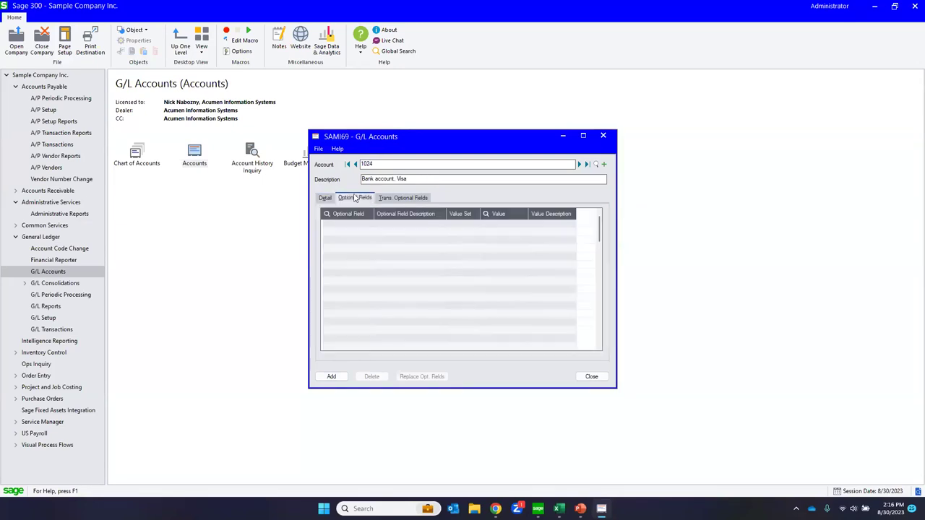
{"action": "left_click", "coordinate": [326, 199]}
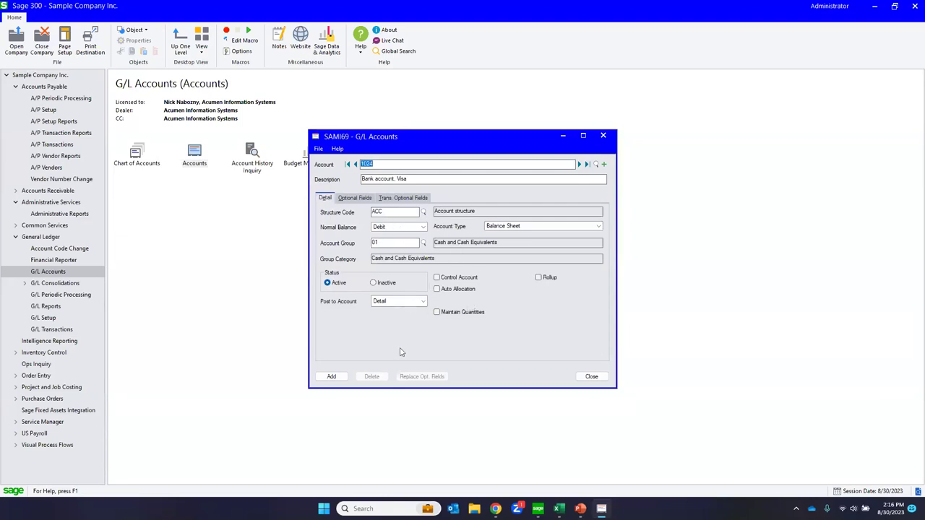
{"action": "left_click", "coordinate": [345, 377]}
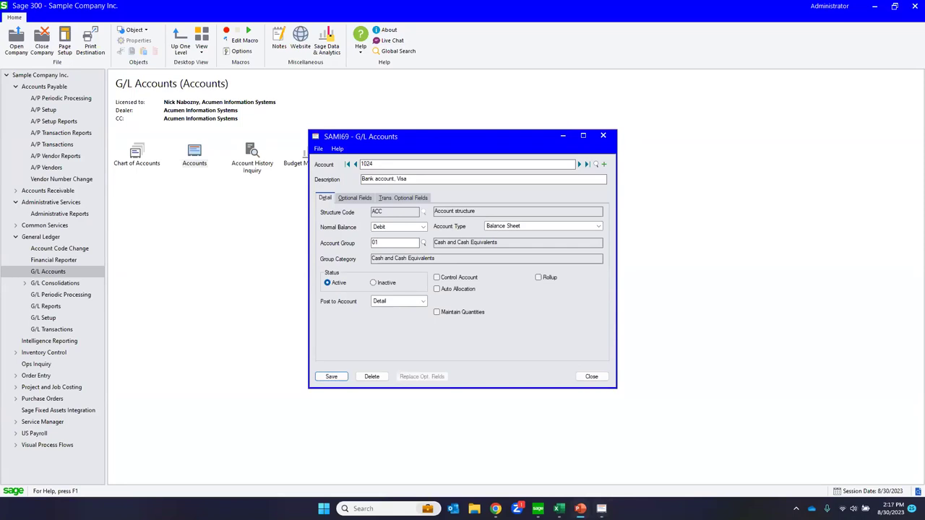
{"action": "key", "text": "alt+Tab"}
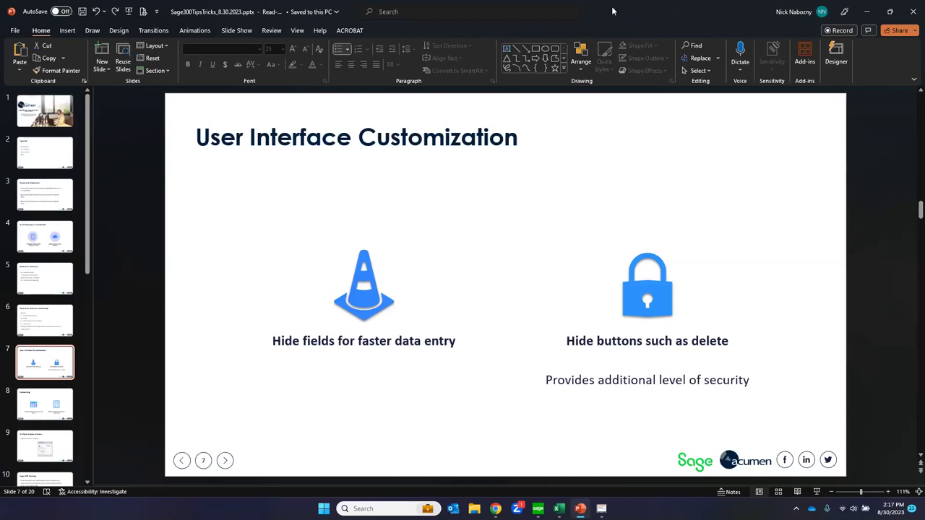
- Switch from PowerPoint back to Sage 300's G/L Accounts form showing account 1024
{"action": "key", "text": "alt+Tab"}
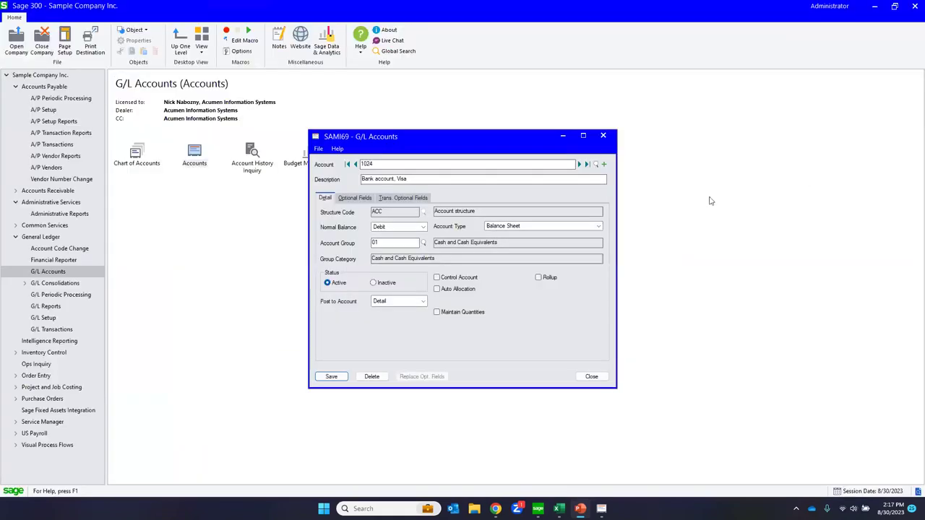
- Close the G/L account record and browse Administrative Services to UI Profile Maintenance
{"action": "left_click", "coordinate": [602, 136]}
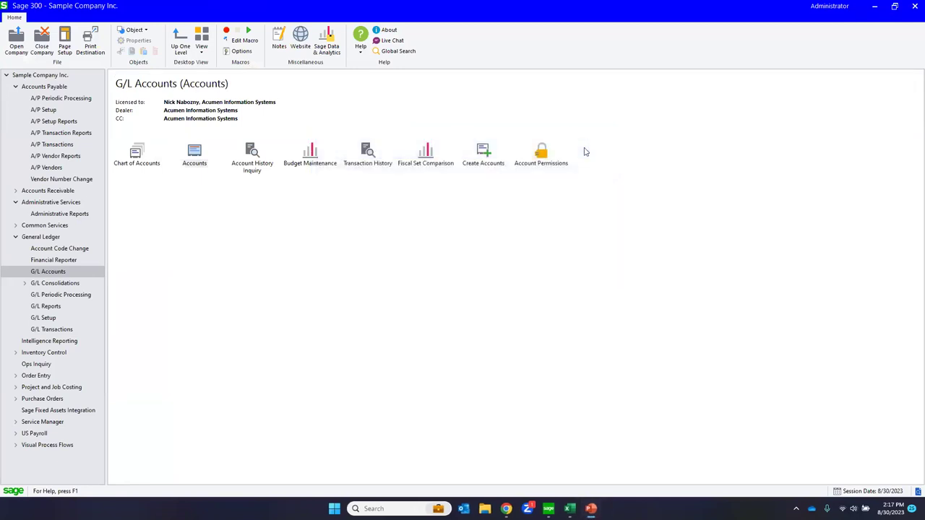
{"action": "left_click", "coordinate": [15, 237]}
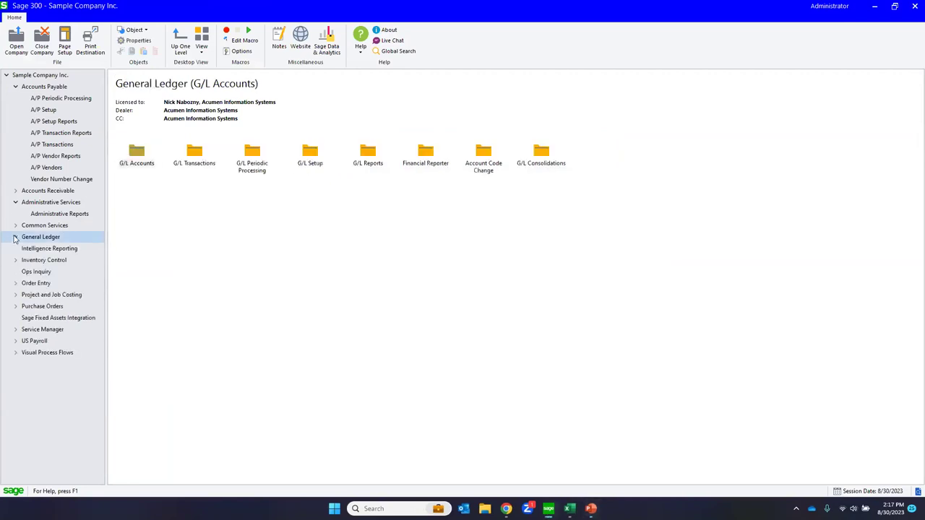
{"action": "left_click", "coordinate": [44, 203]}
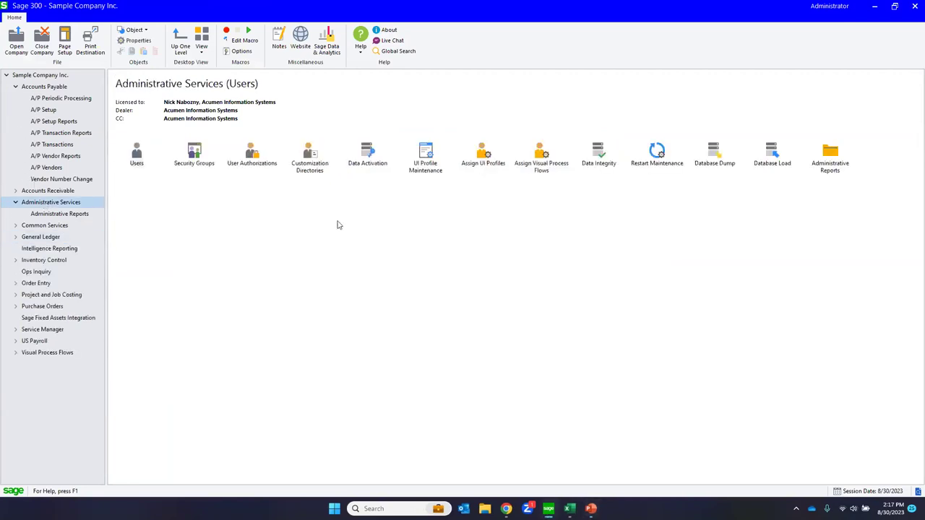
{"action": "left_click", "coordinate": [421, 167]}
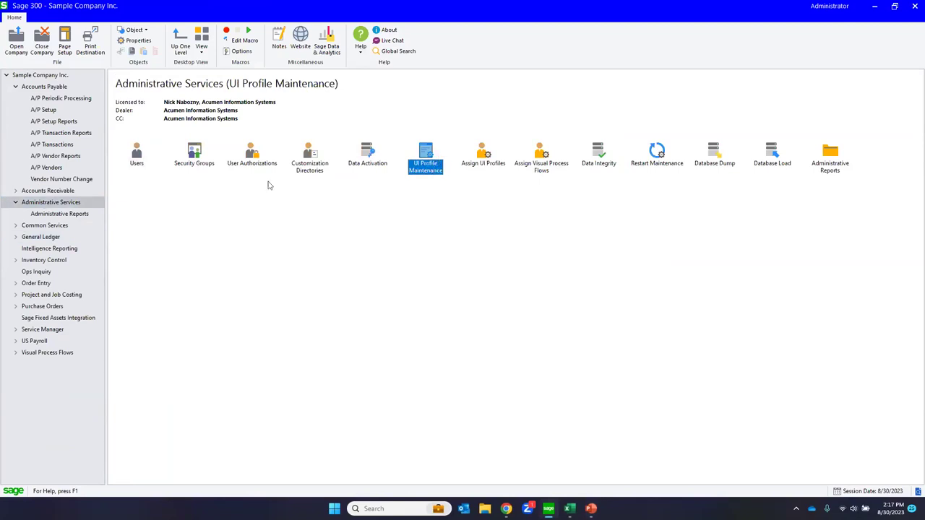
- Open A/P Vendors maintenance and load vendor 1200, Chloride Systems
{"action": "left_click", "coordinate": [45, 168]}
{"action": "left_click", "coordinate": [194, 154]}
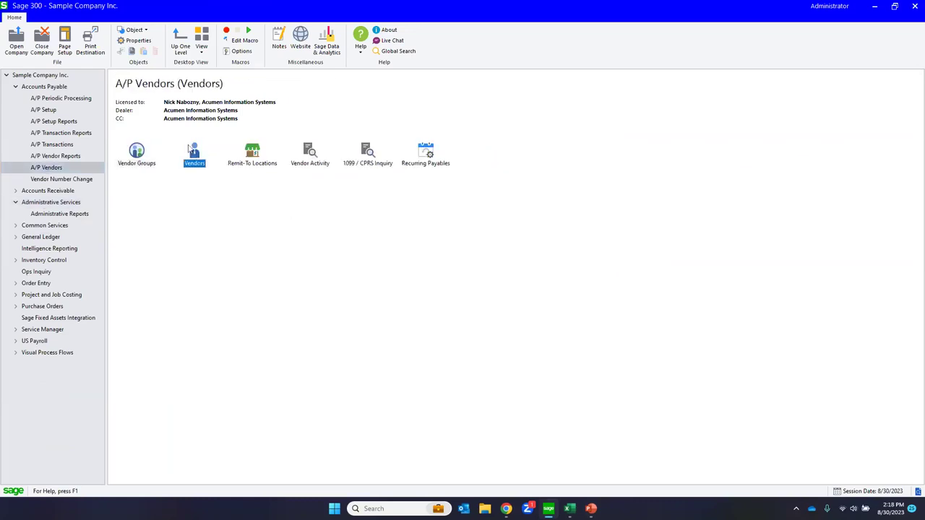
{"action": "double_click", "coordinate": [194, 156]}
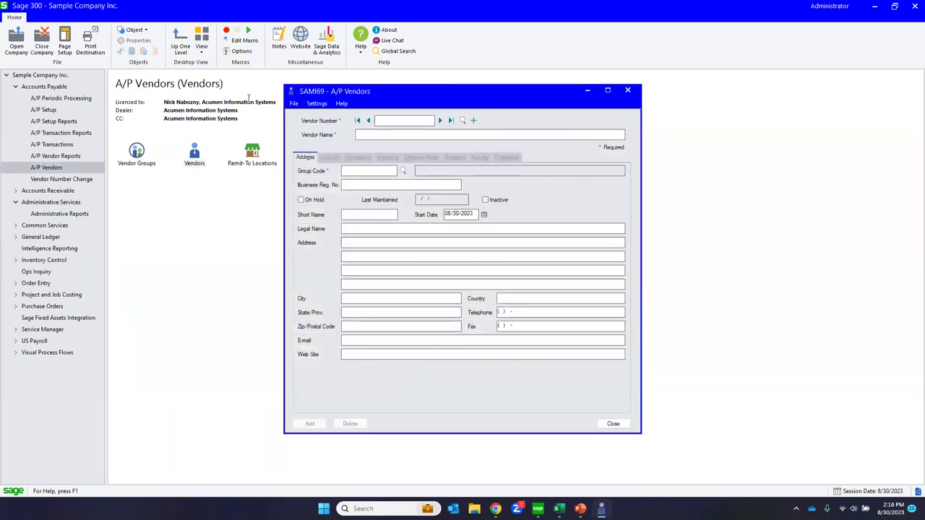
{"action": "left_click", "coordinate": [439, 120]}
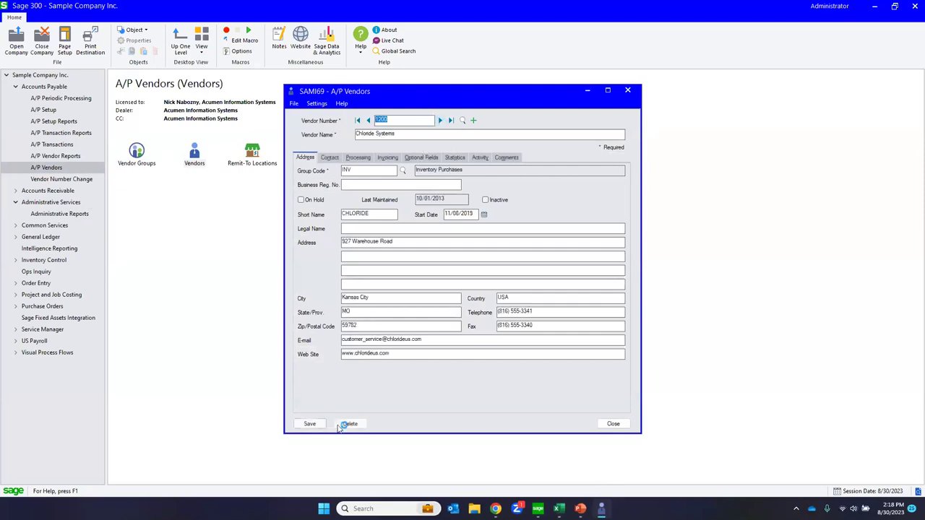
{"action": "left_click", "coordinate": [350, 423]}
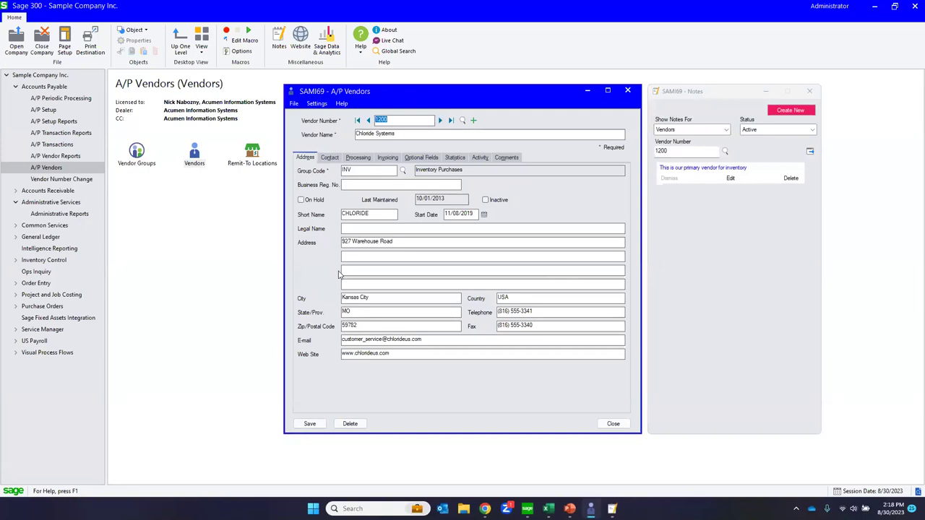
- Open File > Customize for the vendor form and drop down the Working Profile list
{"action": "left_click", "coordinate": [293, 104]}
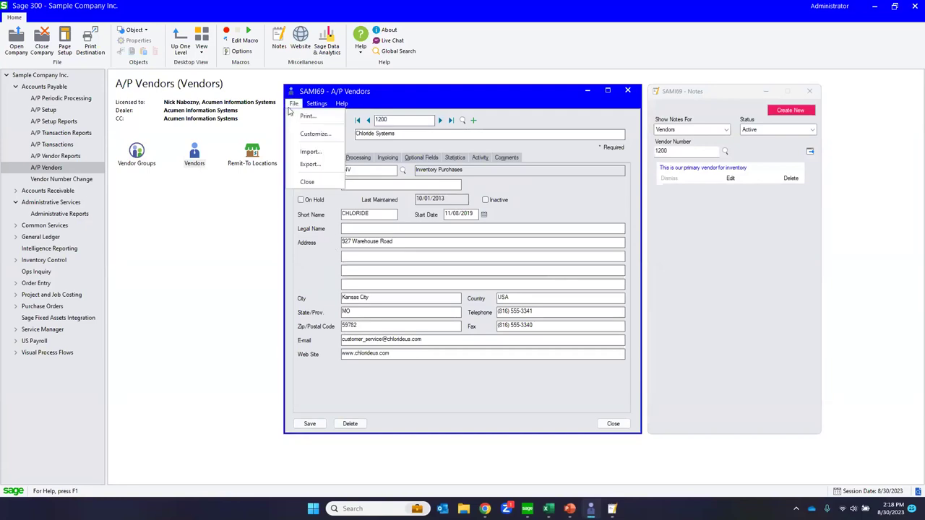
{"action": "left_click", "coordinate": [316, 135]}
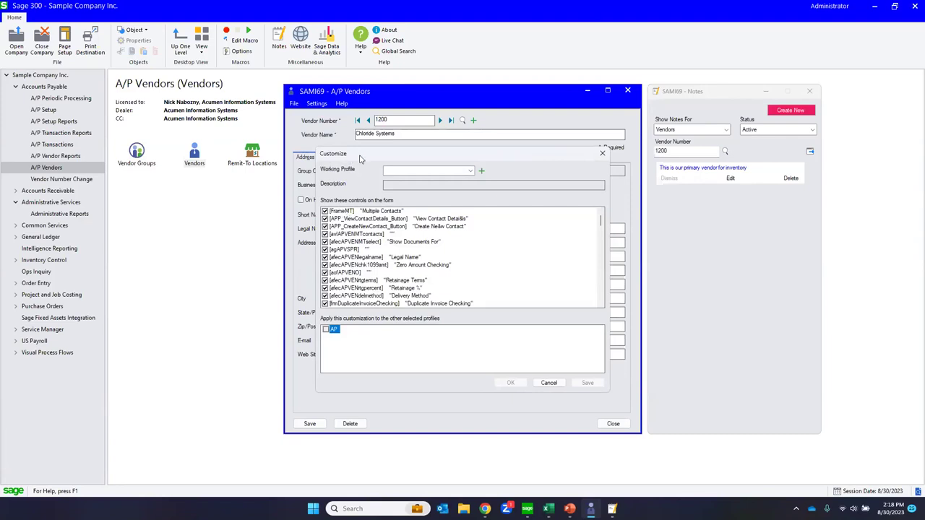
{"action": "left_click_drag", "start_coordinate": [361, 159], "coordinate": [377, 166]}
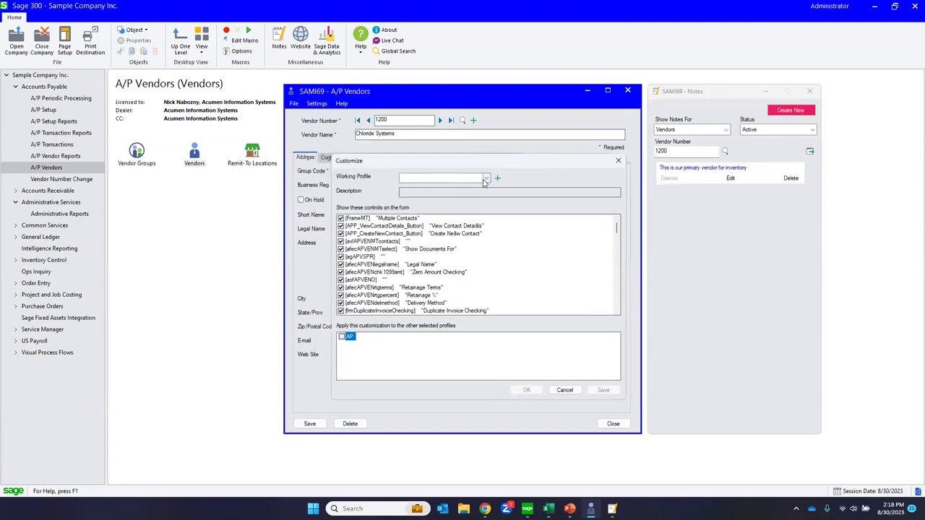
{"action": "left_click", "coordinate": [485, 179]}
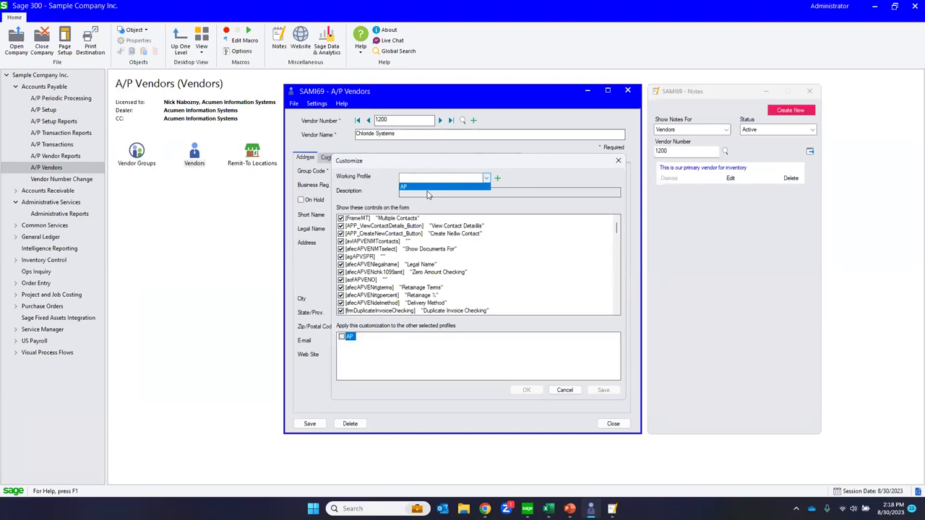
- Select the AP working profile and reposition the Customize window
{"action": "left_click", "coordinate": [430, 188]}
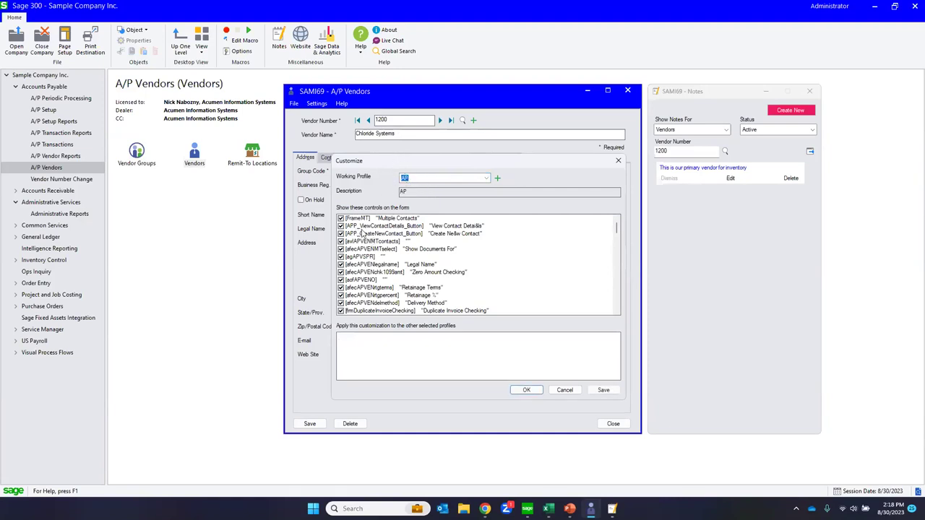
{"action": "scroll", "coordinate": [362, 234], "scroll_direction": "down", "scroll_amount": 4}
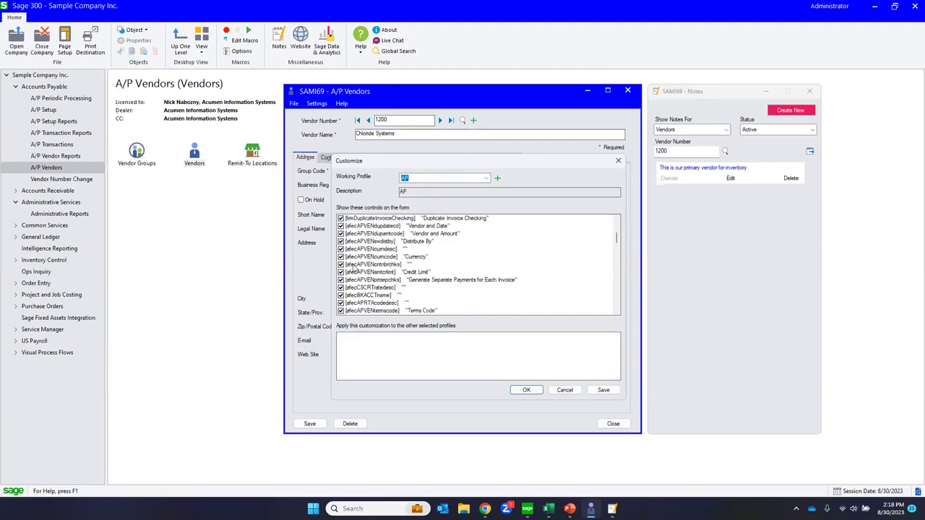
{"action": "scroll", "coordinate": [355, 272], "scroll_direction": "down", "scroll_amount": 3}
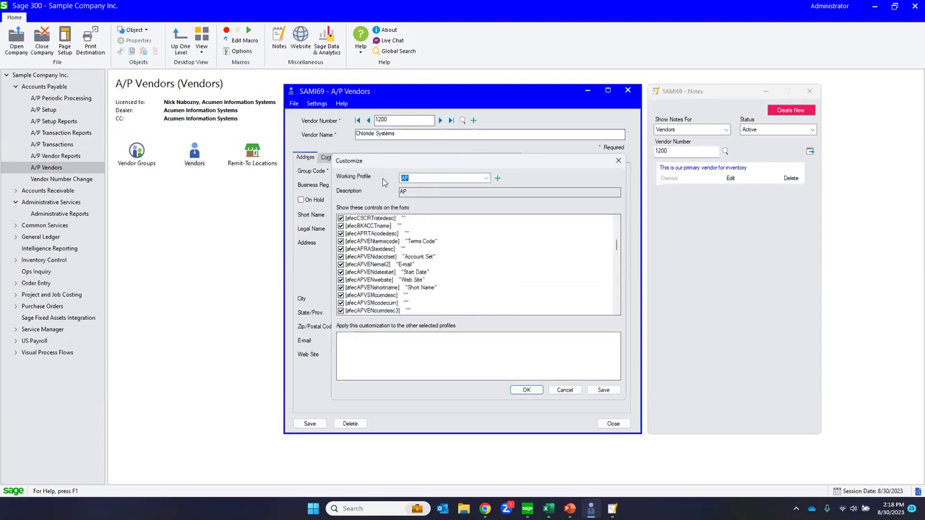
{"action": "left_click_drag", "start_coordinate": [384, 167], "coordinate": [592, 208]}
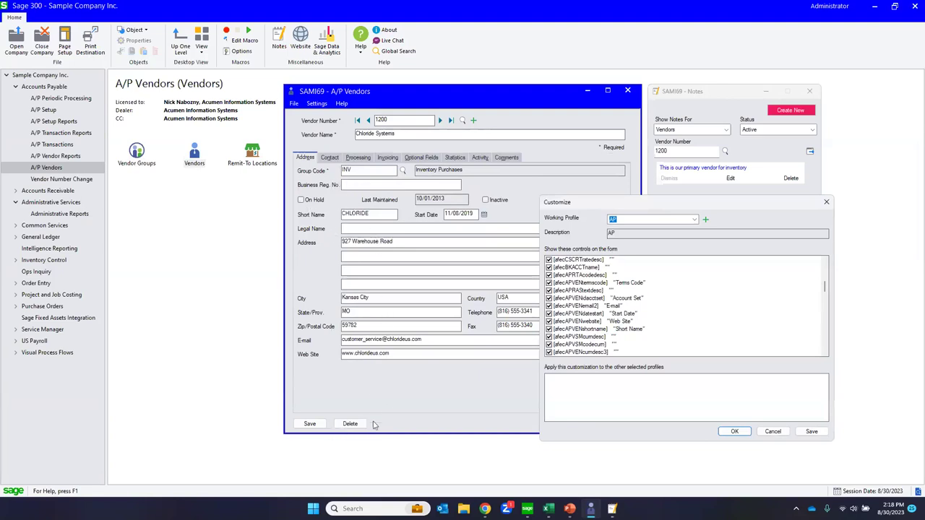
{"action": "left_click_drag", "start_coordinate": [582, 208], "coordinate": [433, 173]}
- Scroll the control list and uncheck [APP_Delete_Button] '&Delete'
{"action": "scroll", "coordinate": [457, 278], "scroll_direction": "down", "scroll_amount": 5}
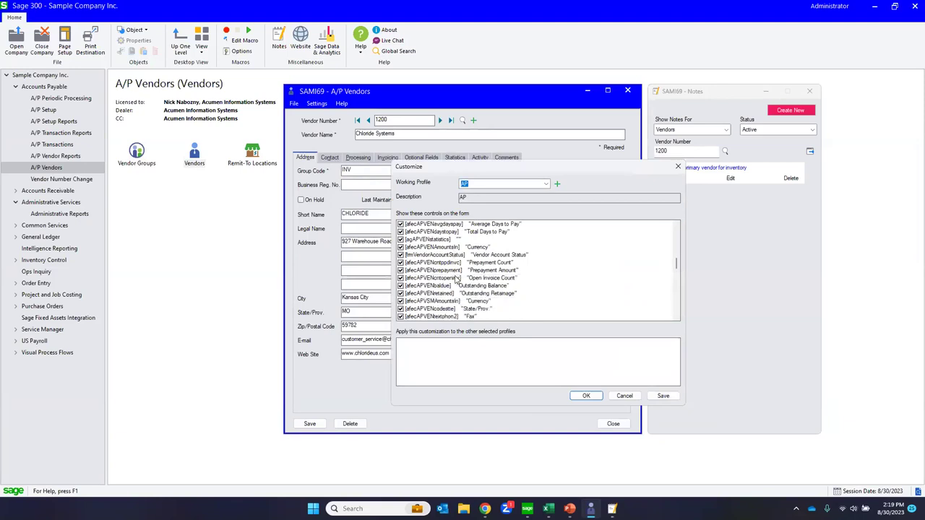
{"action": "scroll", "coordinate": [457, 278], "scroll_direction": "down", "scroll_amount": 4}
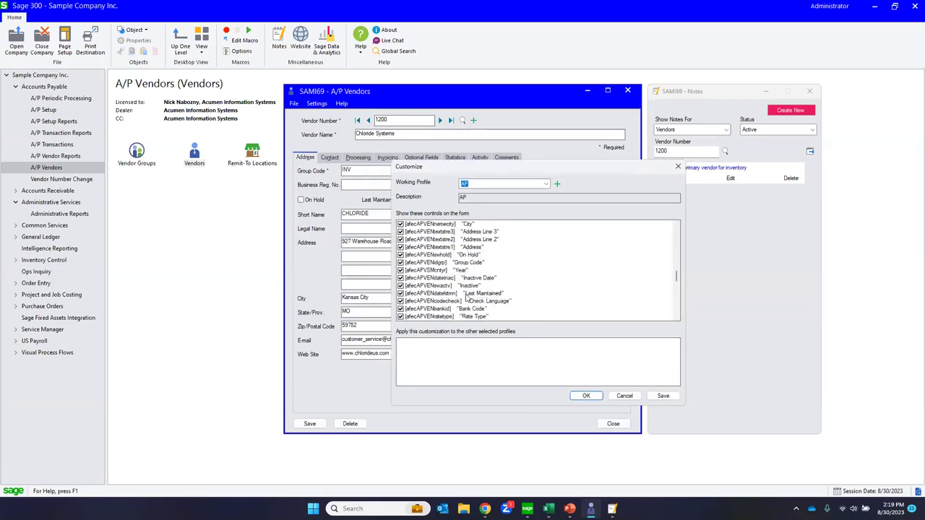
{"action": "scroll", "coordinate": [466, 298], "scroll_direction": "down", "scroll_amount": 4}
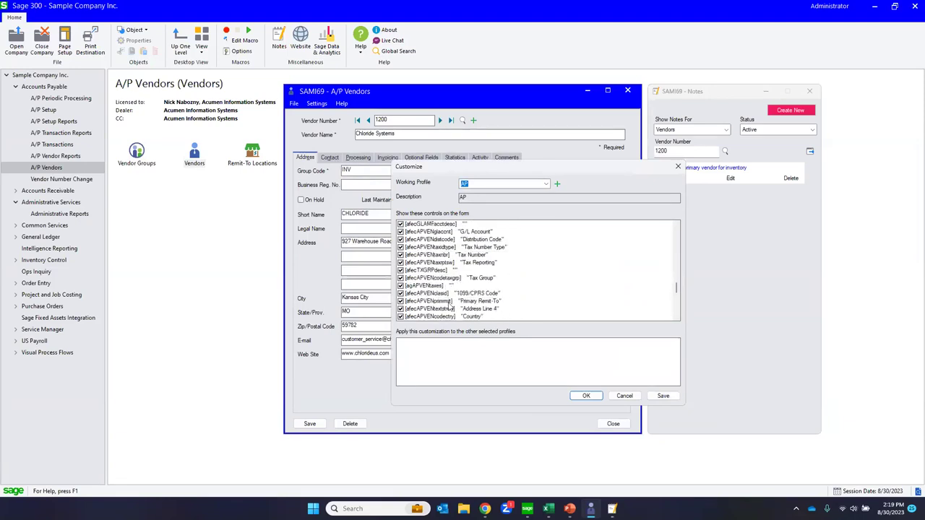
{"action": "scroll", "coordinate": [448, 277], "scroll_direction": "down", "scroll_amount": 4}
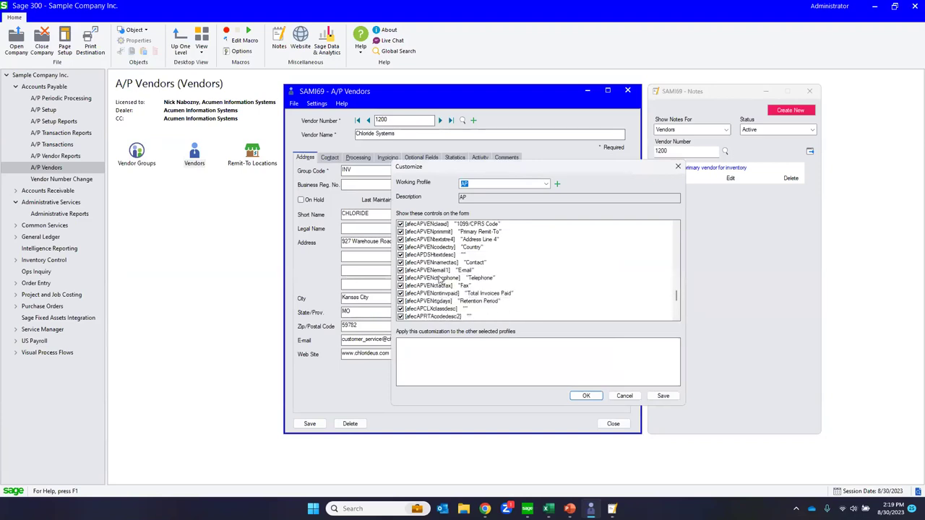
{"action": "scroll", "coordinate": [437, 281], "scroll_direction": "down", "scroll_amount": 4}
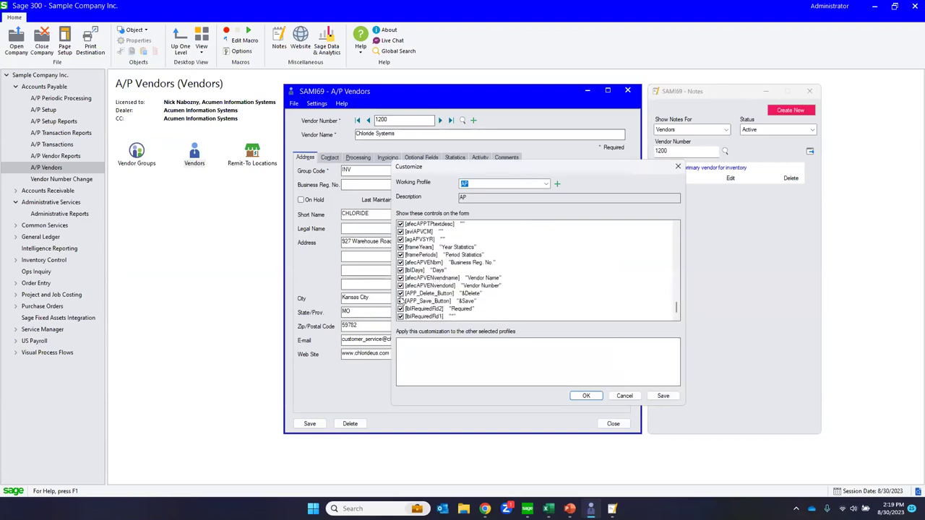
{"action": "left_click", "coordinate": [401, 294]}
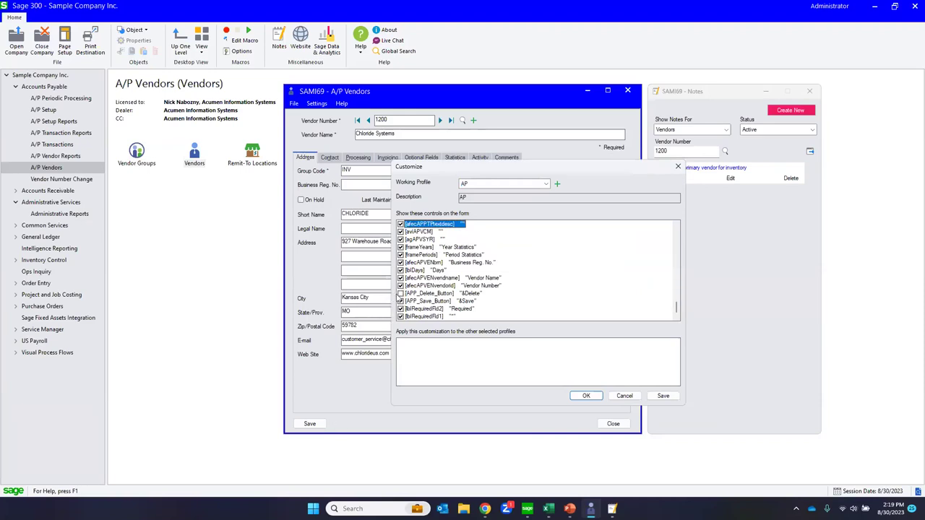
{"action": "left_click", "coordinate": [401, 295]}
{"action": "left_click", "coordinate": [401, 293]}
- Review the AP profile's control list, then cancel the Customize dialog without changes
{"action": "scroll", "coordinate": [403, 296], "scroll_direction": "up", "scroll_amount": 10}
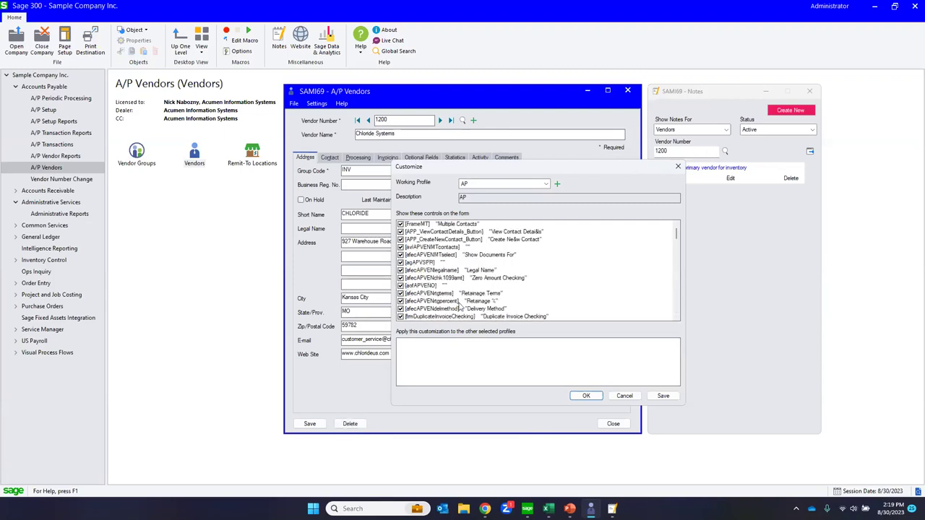
{"action": "scroll", "coordinate": [458, 306], "scroll_direction": "down", "scroll_amount": 1}
{"action": "scroll", "coordinate": [448, 298], "scroll_direction": "down", "scroll_amount": 3}
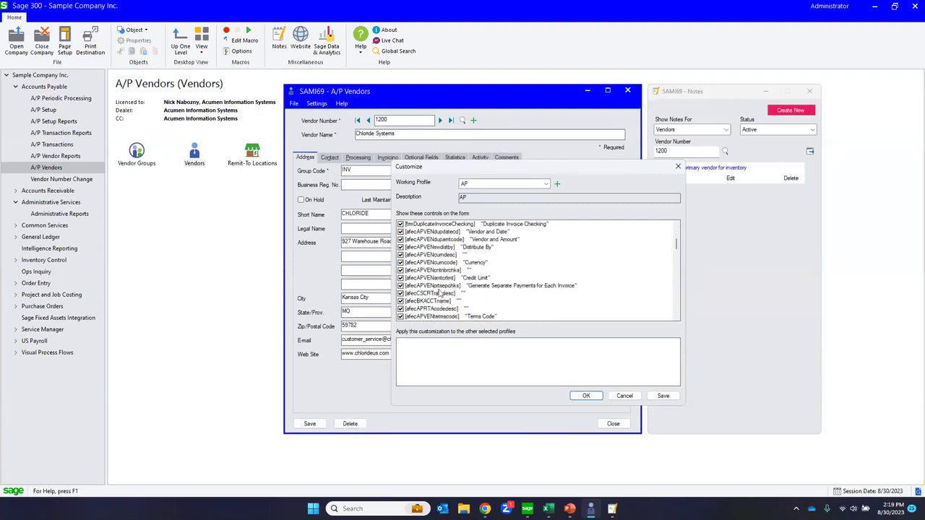
{"action": "scroll", "coordinate": [440, 292], "scroll_direction": "down", "scroll_amount": 1}
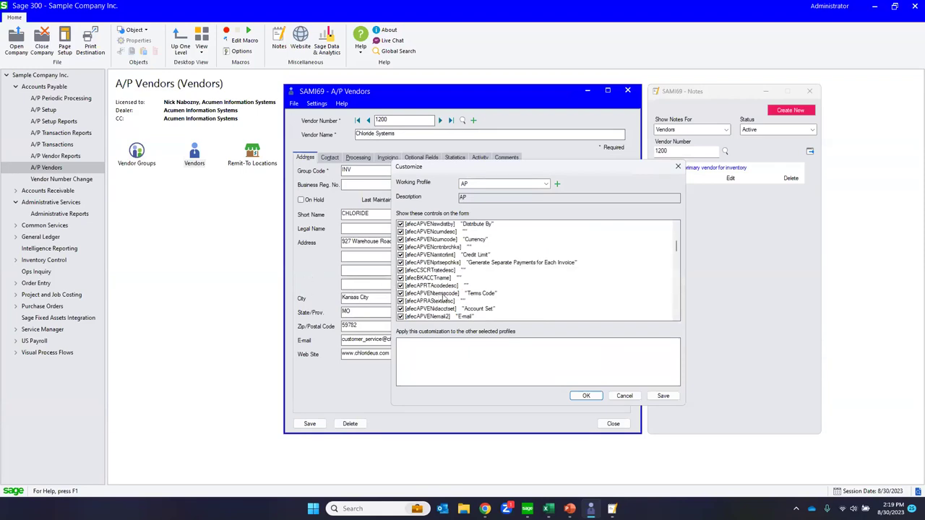
{"action": "scroll", "coordinate": [432, 295], "scroll_direction": "down", "scroll_amount": 3}
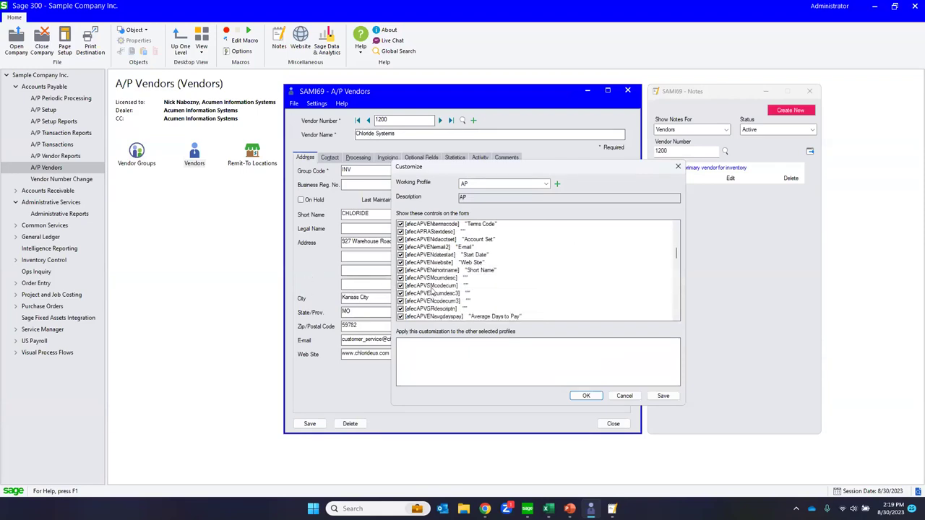
{"action": "scroll", "coordinate": [431, 288], "scroll_direction": "down", "scroll_amount": 2}
{"action": "scroll", "coordinate": [427, 276], "scroll_direction": "down", "scroll_amount": 2}
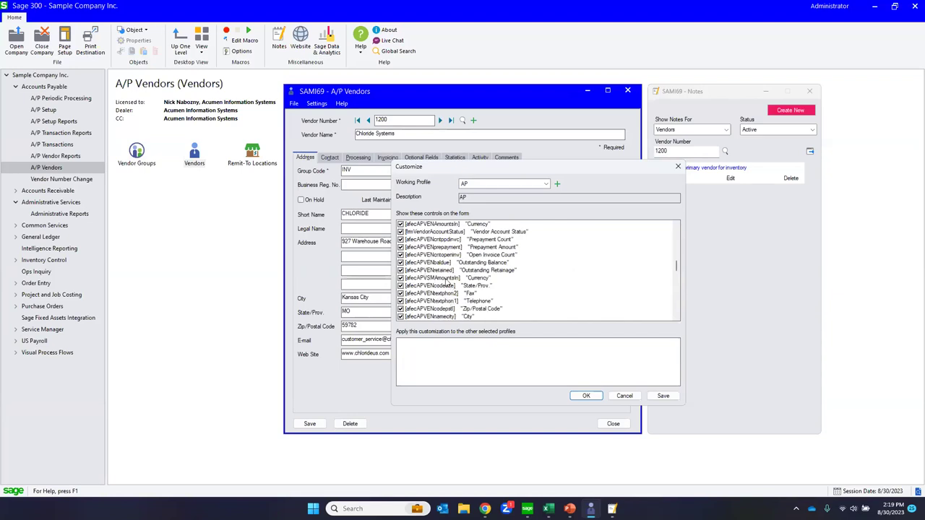
{"action": "left_click", "coordinate": [624, 396]}
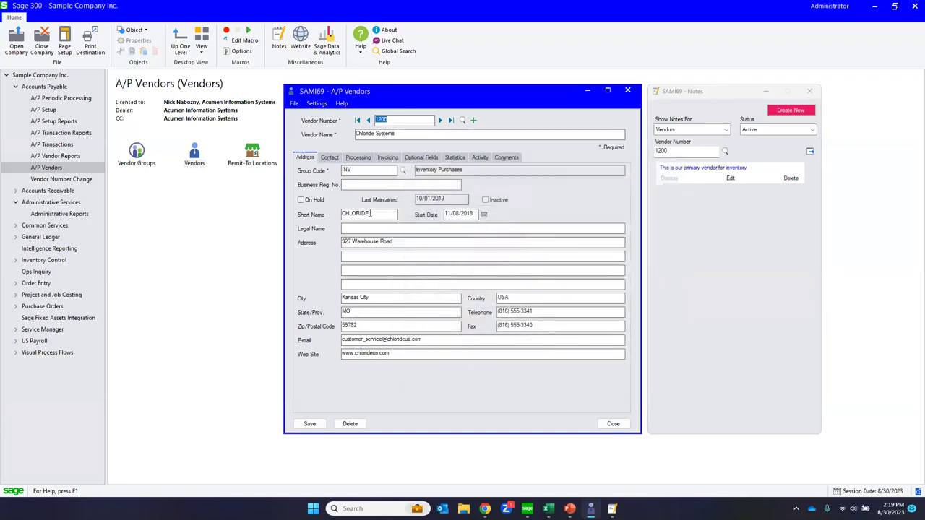
- Save vendor 1200 with On Hold toggled back off, then close A/P Vendors
{"action": "left_click", "coordinate": [302, 200]}
{"action": "left_click", "coordinate": [302, 200]}
{"action": "left_click", "coordinate": [311, 424]}
{"action": "left_click", "coordinate": [627, 90]}
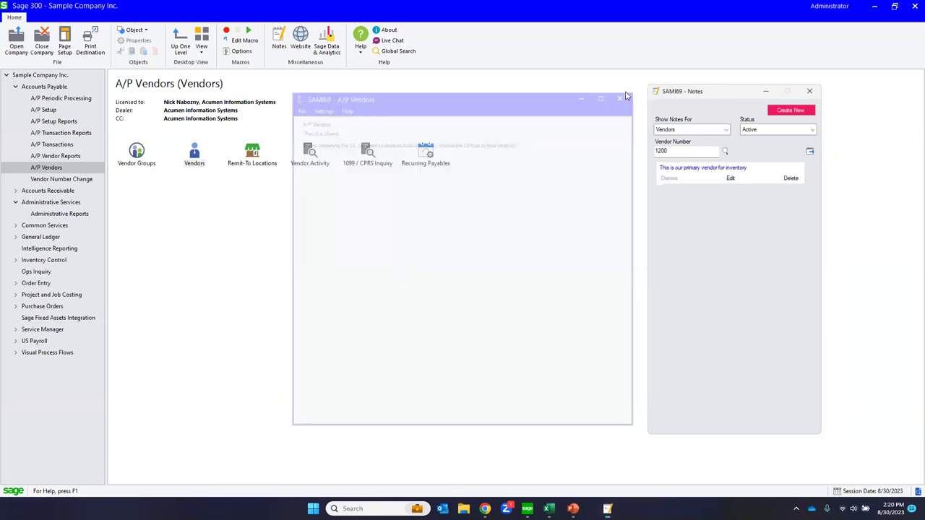
- Close the vendor notes and open Assign UI Profiles under Administrative Services
{"action": "left_click", "coordinate": [809, 93]}
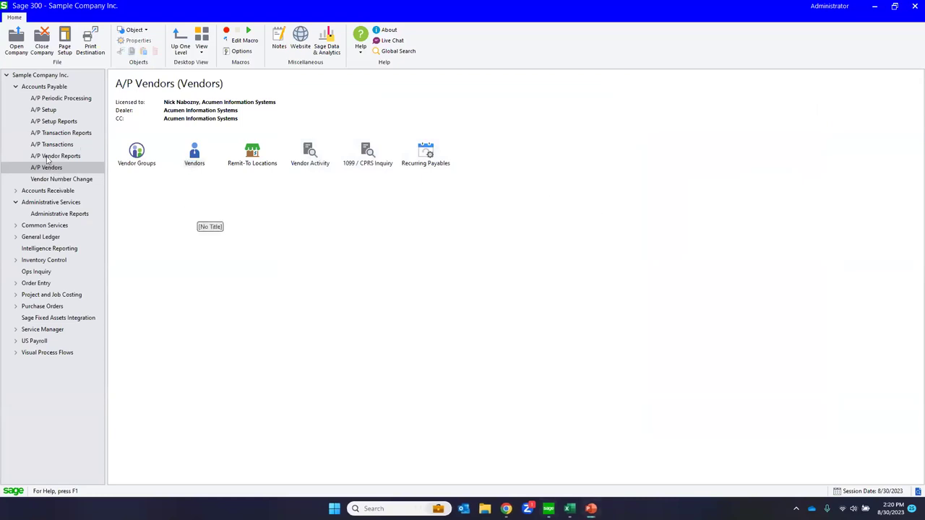
{"action": "left_click", "coordinate": [197, 165]}
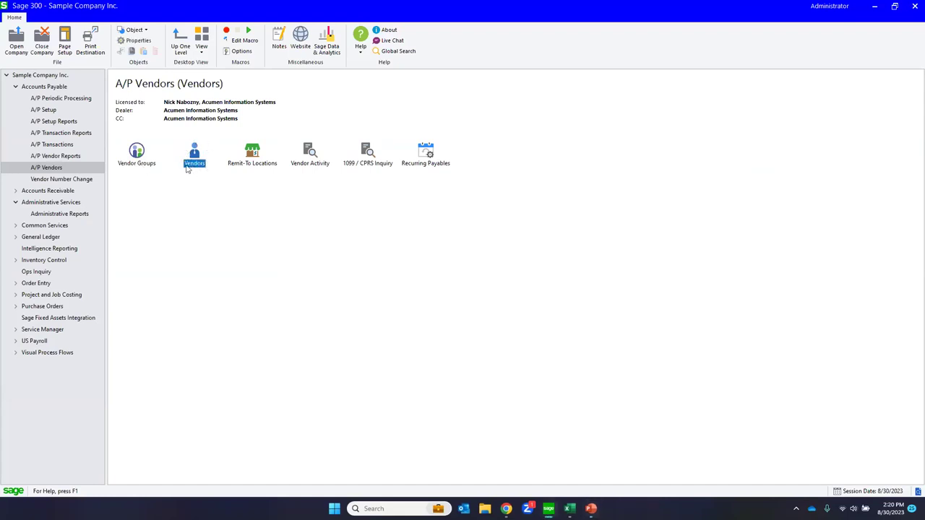
{"action": "left_click", "coordinate": [67, 204]}
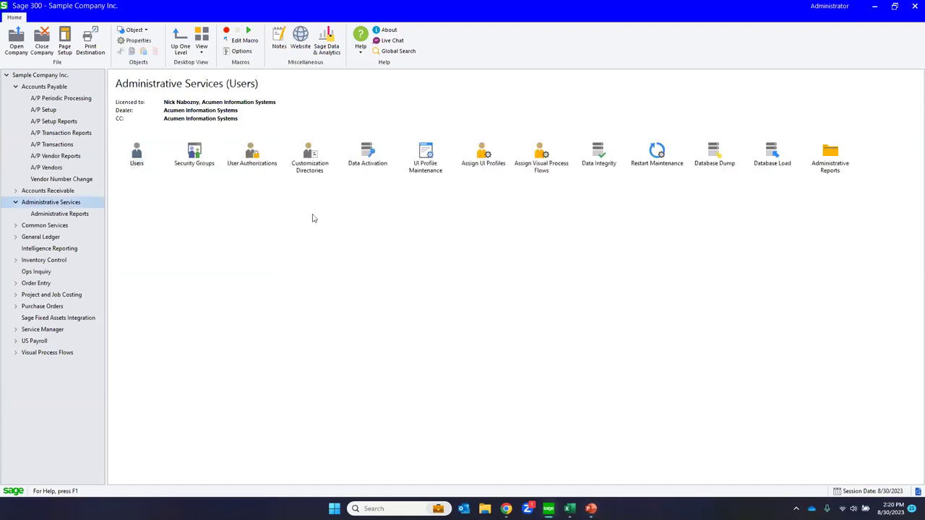
{"action": "left_click", "coordinate": [425, 167]}
{"action": "left_click", "coordinate": [485, 164]}
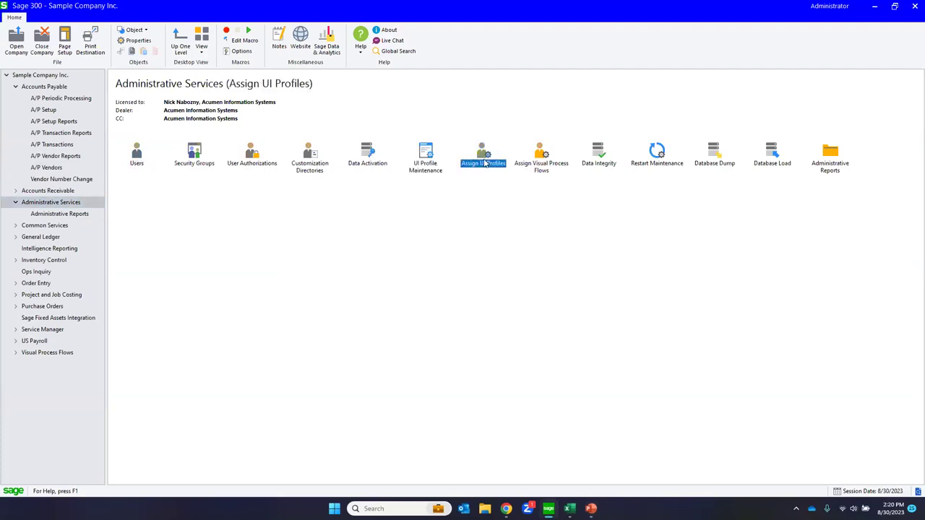
{"action": "double_click", "coordinate": [482, 167]}
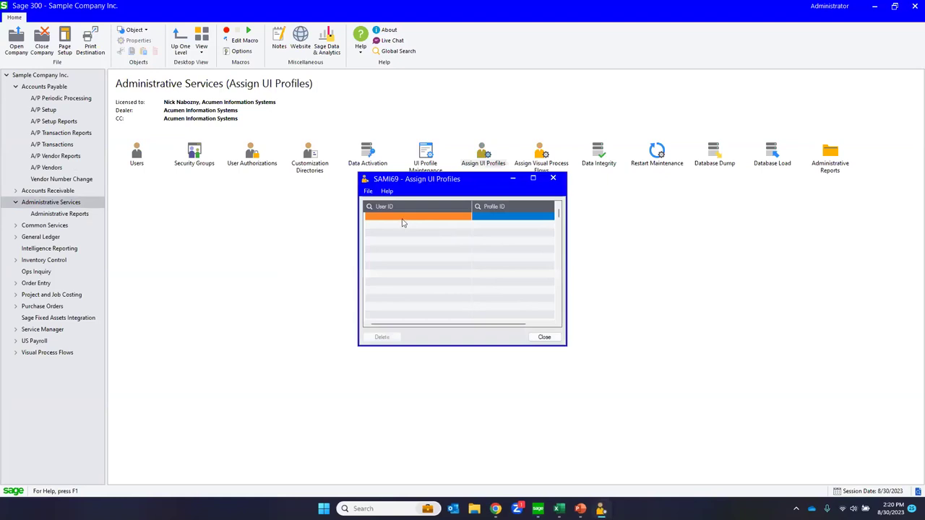
- Delete the user's AP profile assignment row, confirm, and close Assign UI Profiles
{"action": "left_click", "coordinate": [404, 222]}
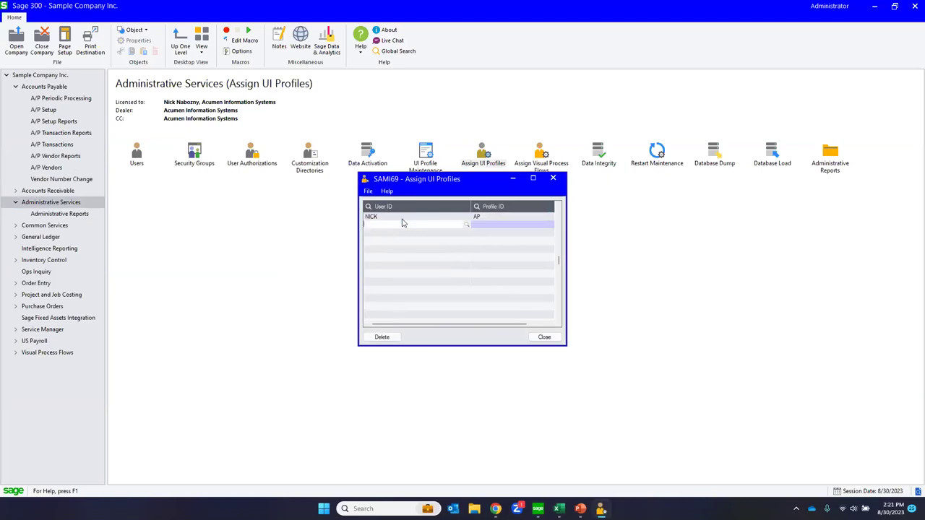
{"action": "left_click", "coordinate": [478, 217]}
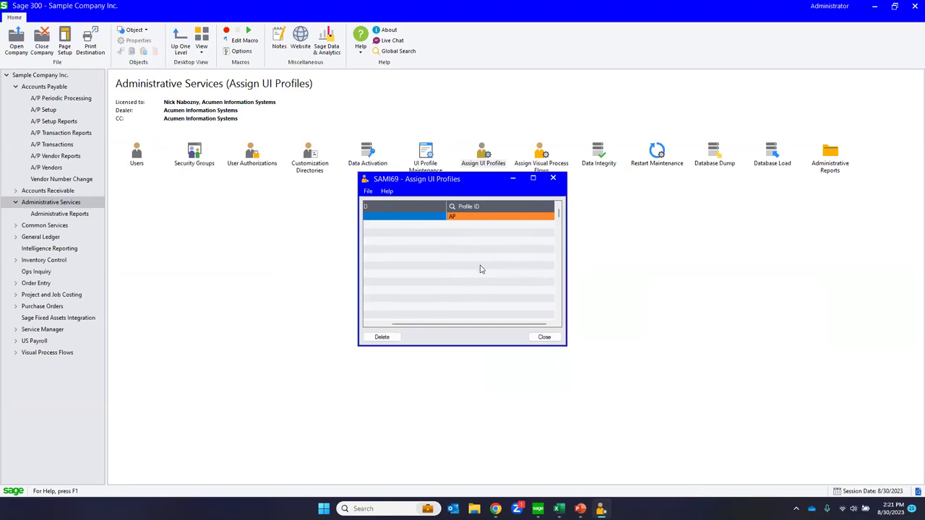
{"action": "key", "text": "Delete"}
{"action": "key", "text": "Return"}
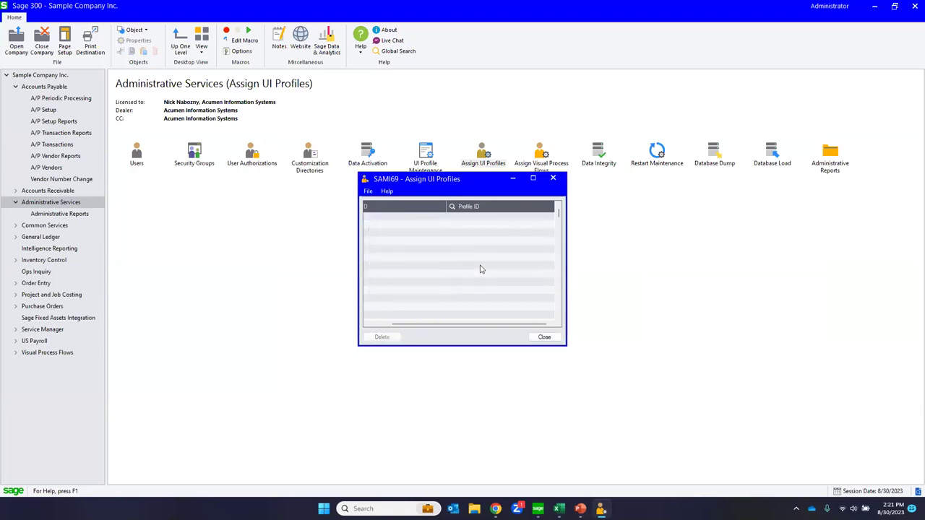
{"action": "left_click", "coordinate": [555, 343]}
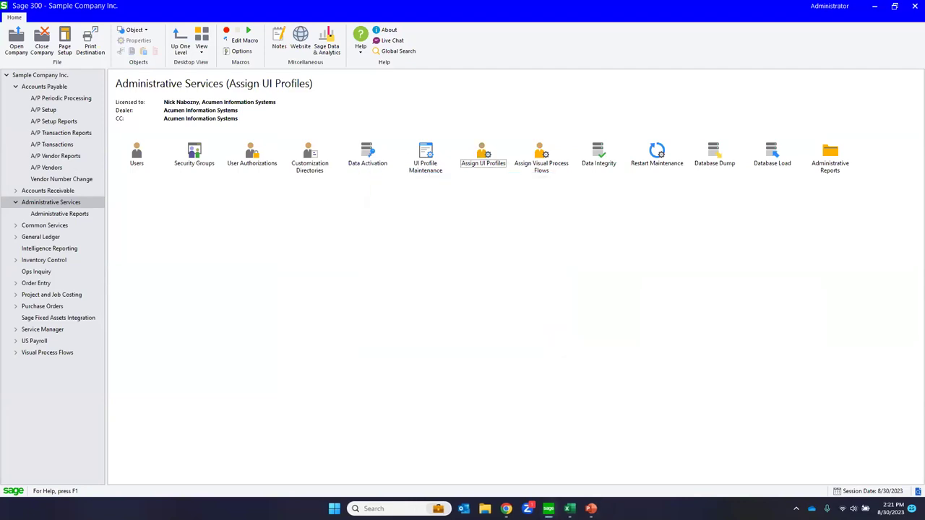
- Show PowerPoint slide 8, Scheduling, then switch back to Sage 300
{"action": "key", "text": "alt+Tab"}
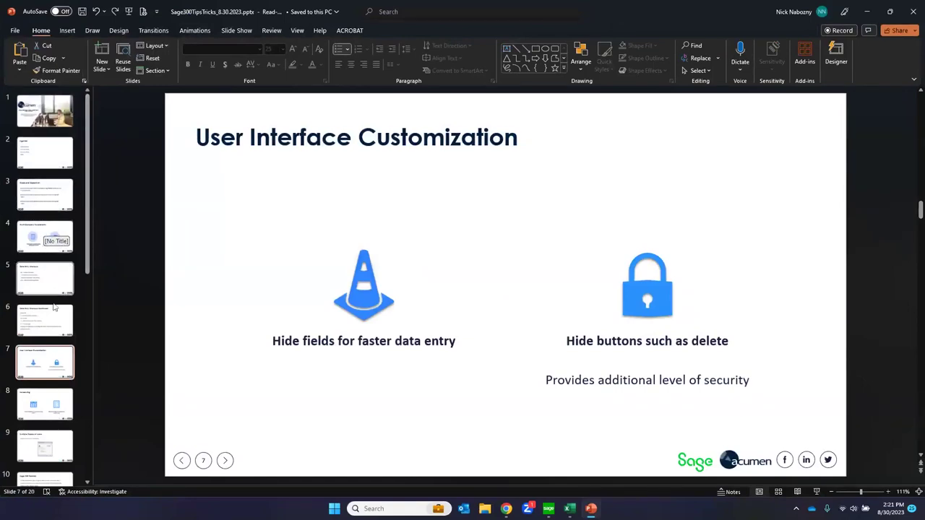
{"action": "left_click", "coordinate": [59, 405]}
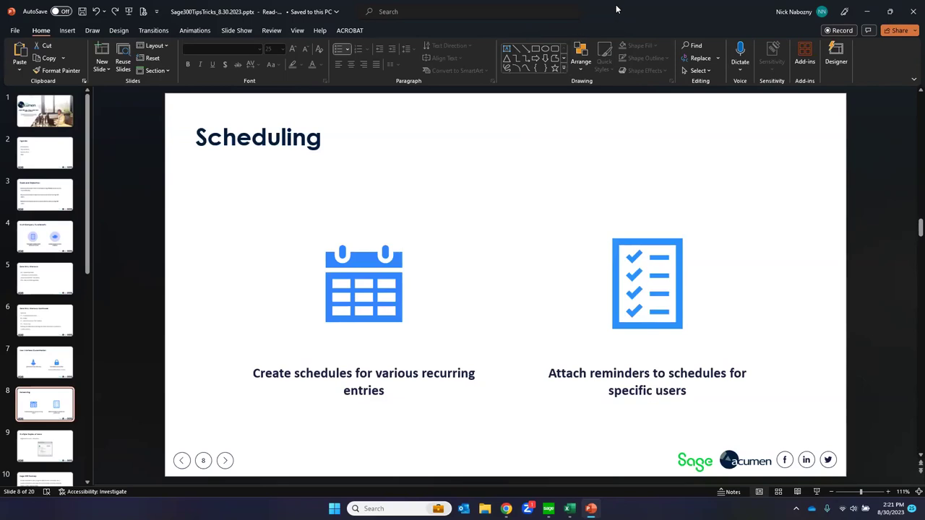
{"action": "key", "text": "alt+Tab"}
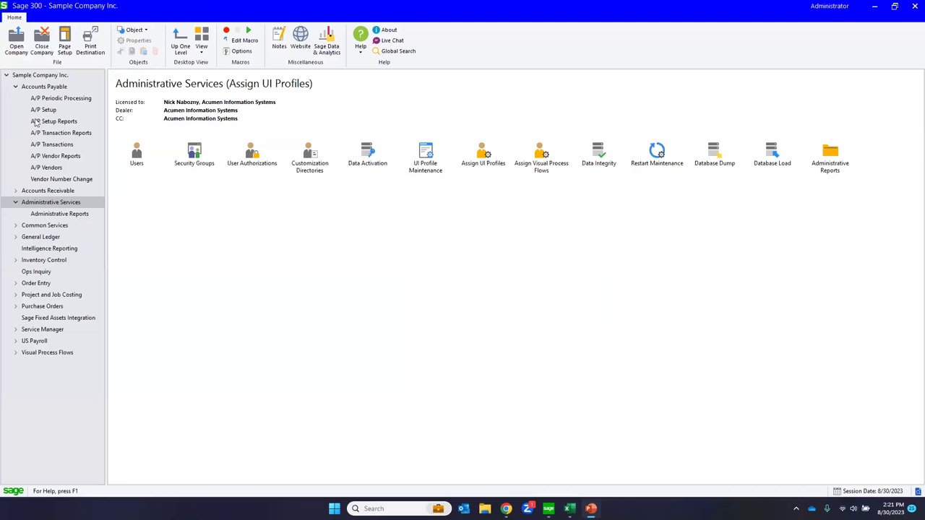
- Collapse Accounts Payable and open Schedules under Common Services > Scheduling
{"action": "left_click", "coordinate": [16, 88]}
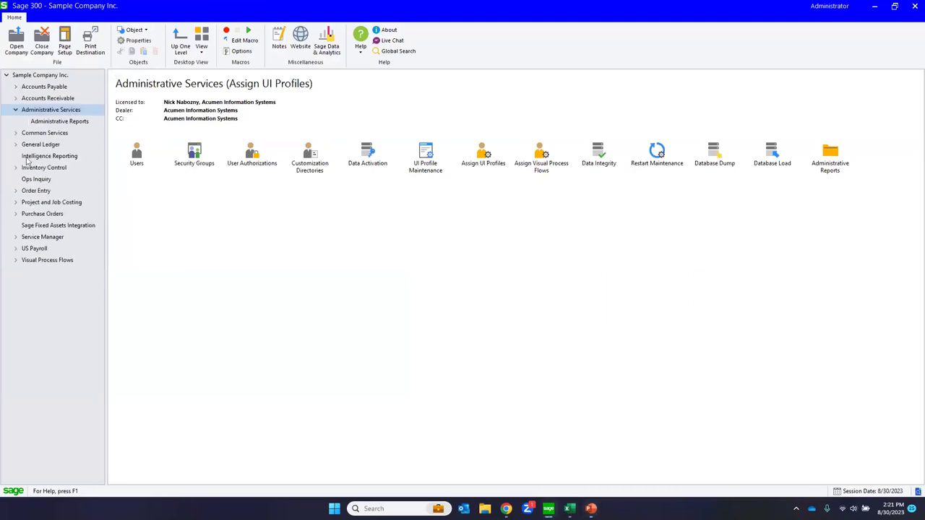
{"action": "left_click", "coordinate": [25, 134]}
{"action": "left_click", "coordinate": [16, 133]}
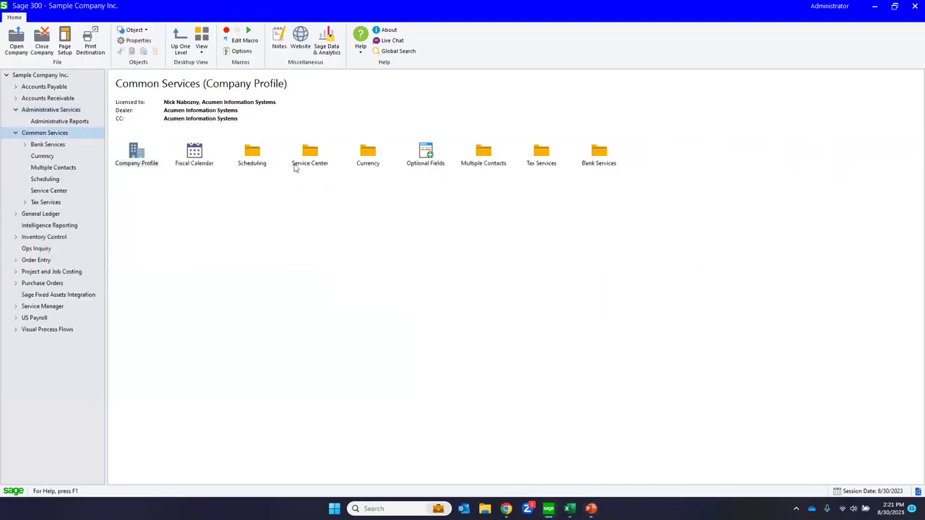
{"action": "double_click", "coordinate": [250, 154]}
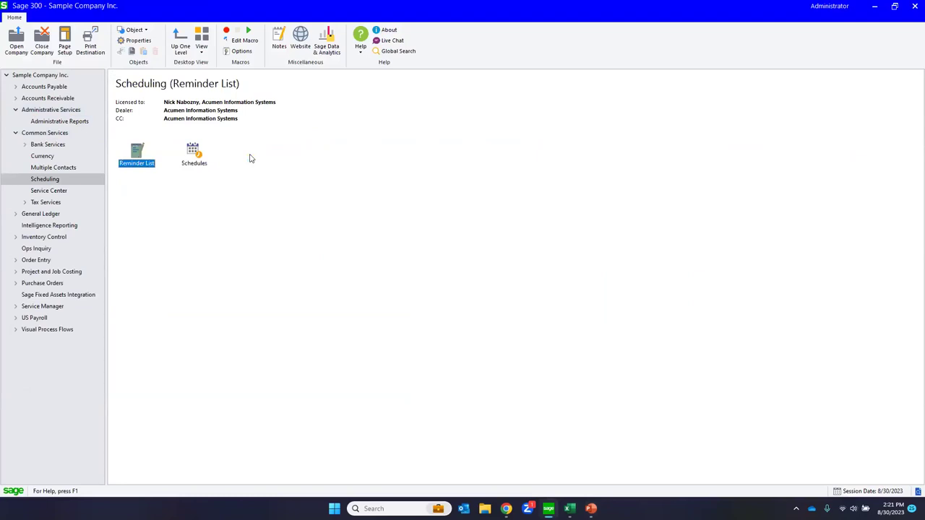
{"action": "double_click", "coordinate": [193, 154]}
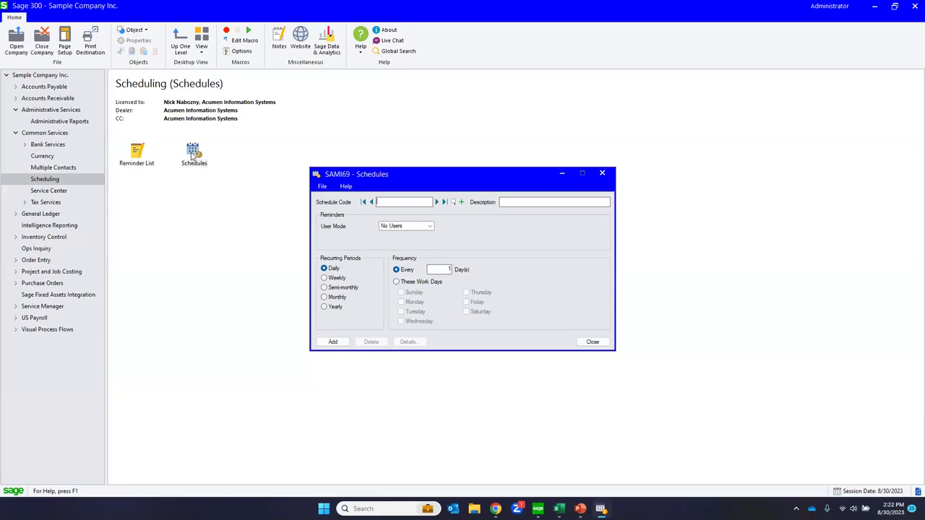
- Load the MONTHLY schedule and set it to remind a specific user ID 2 days in advance
{"action": "left_click", "coordinate": [437, 202]}
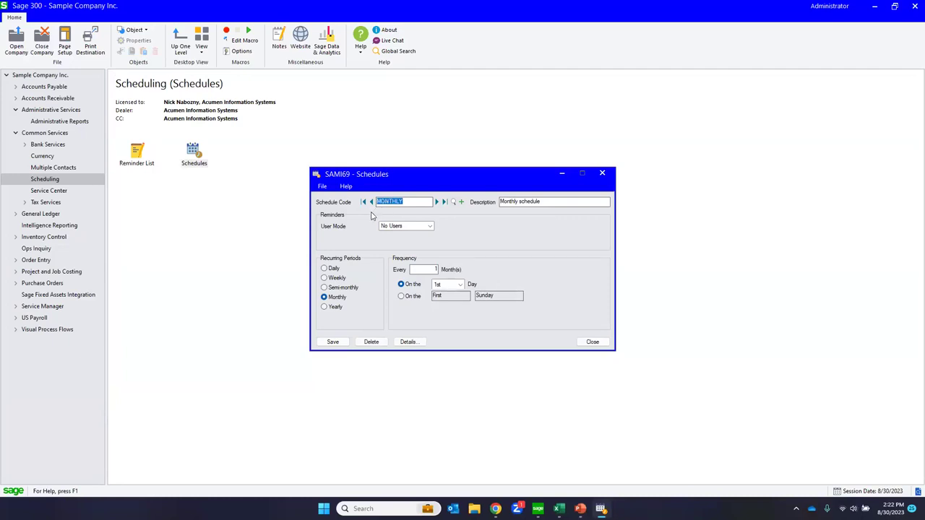
{"action": "left_click", "coordinate": [404, 202]}
{"action": "left_click", "coordinate": [425, 227]}
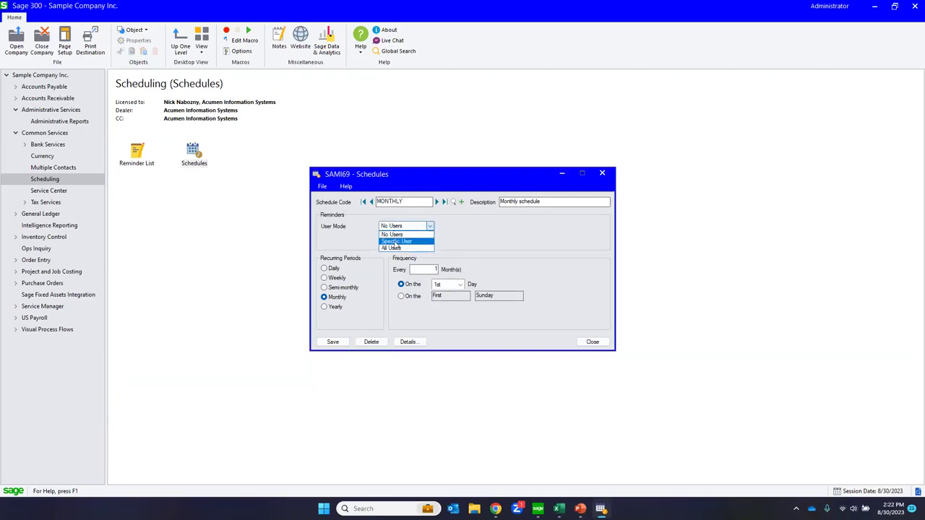
{"action": "left_click", "coordinate": [404, 241]}
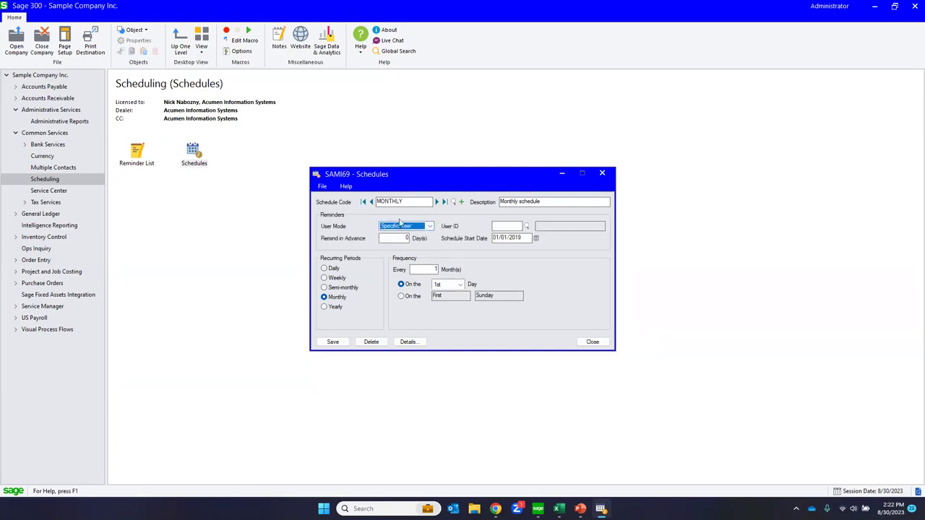
{"action": "left_click", "coordinate": [500, 225]}
{"action": "type", "text": "NICK"}
{"action": "key", "text": "Tab"}
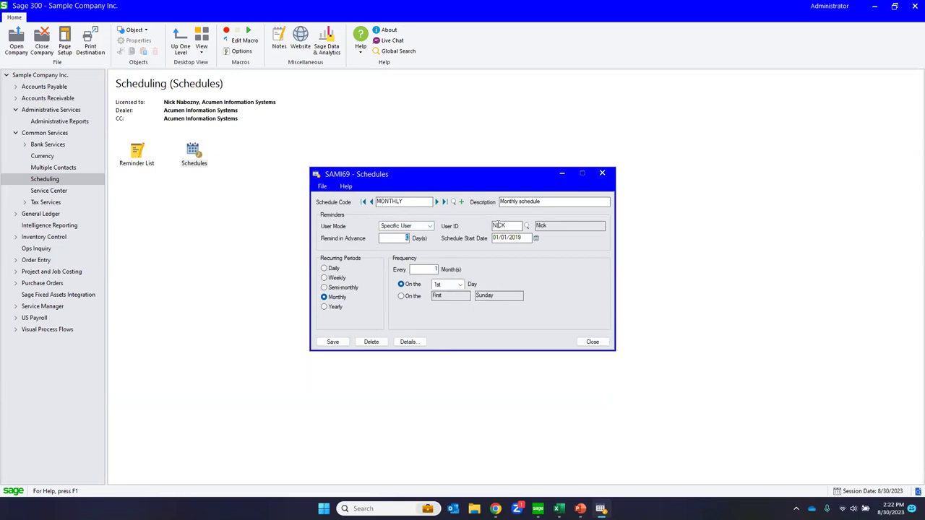
{"action": "type", "text": "2"}
{"action": "key", "text": "Tab"}
- Close Schedules without saving the MONTHLY changes and switch to PowerPoint
{"action": "left_click", "coordinate": [592, 343]}
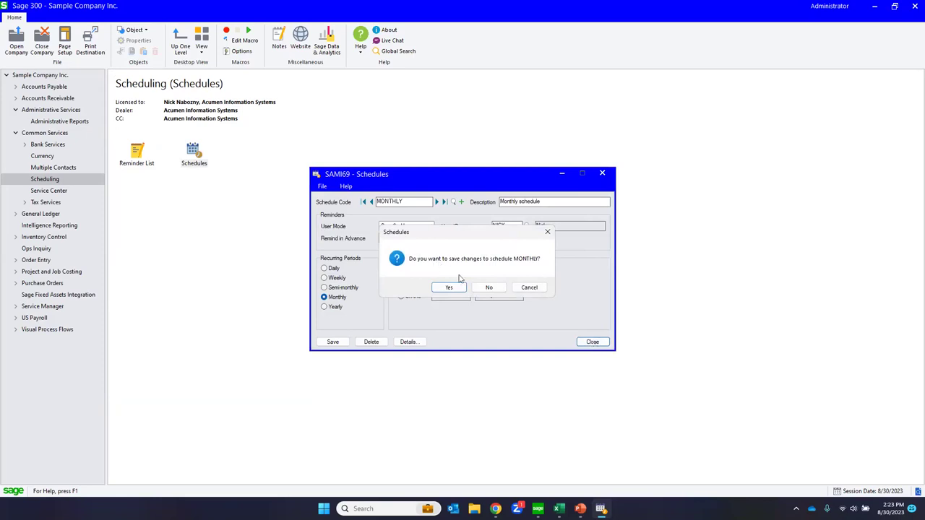
{"action": "left_click", "coordinate": [488, 287]}
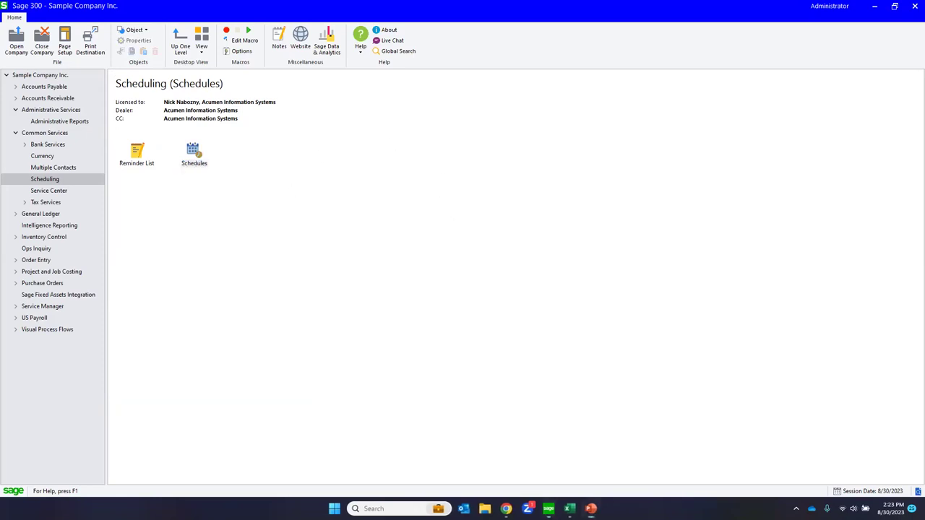
{"action": "key", "text": "alt+Tab"}
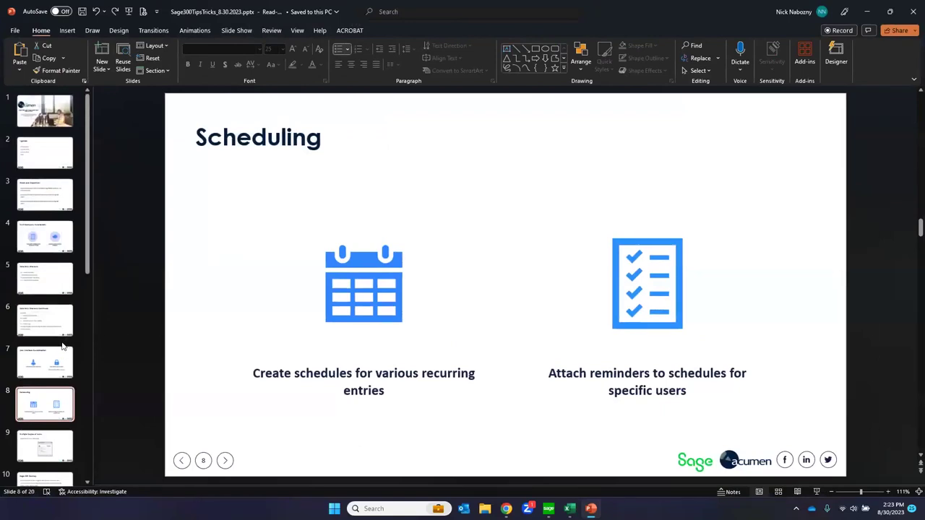
- Go to slide 9, Multiple Copies of Icons, in the PowerPoint deck
{"action": "scroll", "coordinate": [65, 346], "scroll_direction": "down", "scroll_amount": 1}
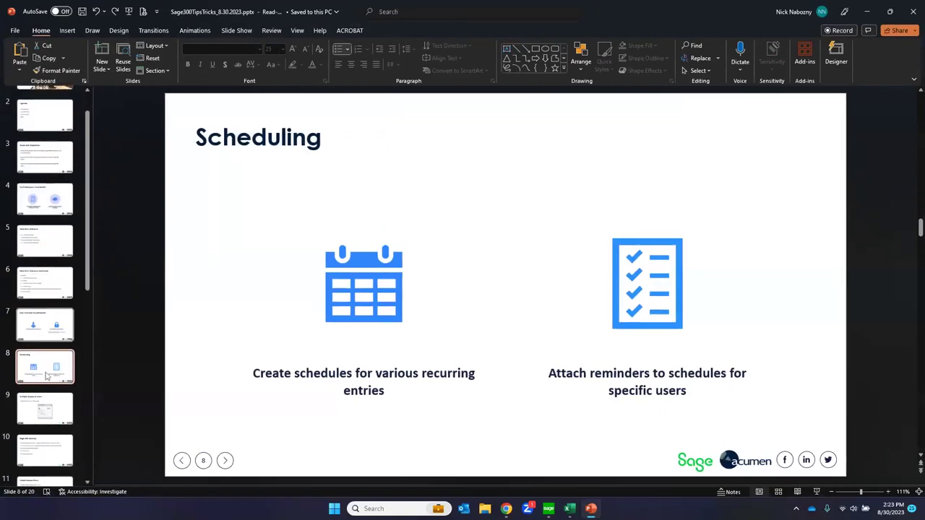
{"action": "left_click", "coordinate": [35, 414]}
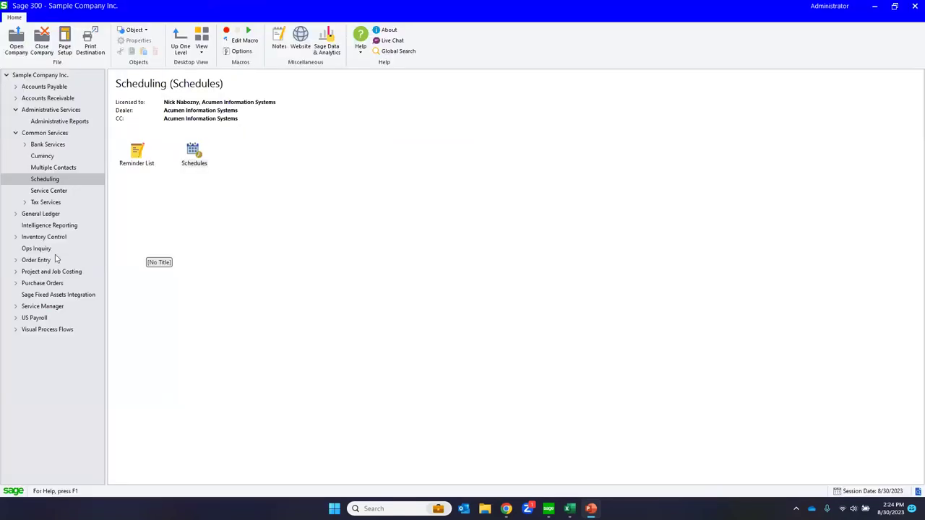
{"action": "left_click", "coordinate": [16, 260]}
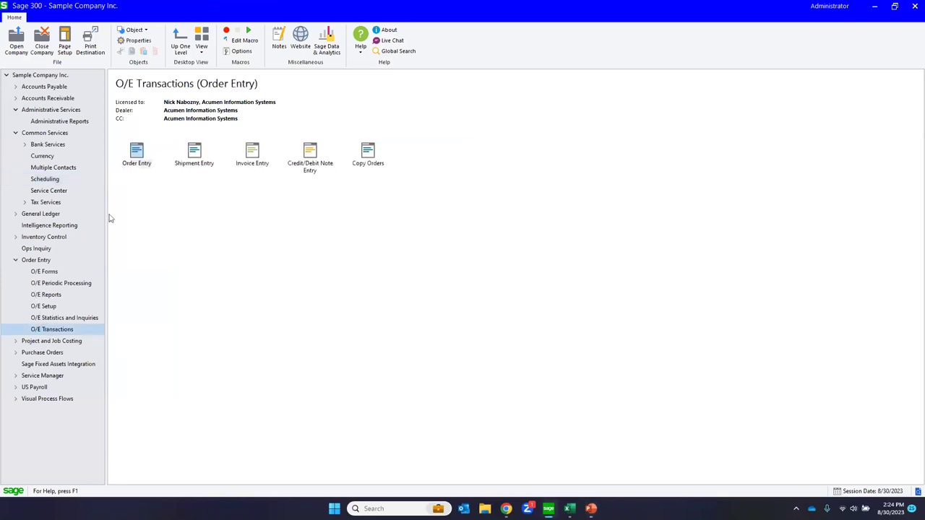
{"action": "double_click", "coordinate": [136, 153]}
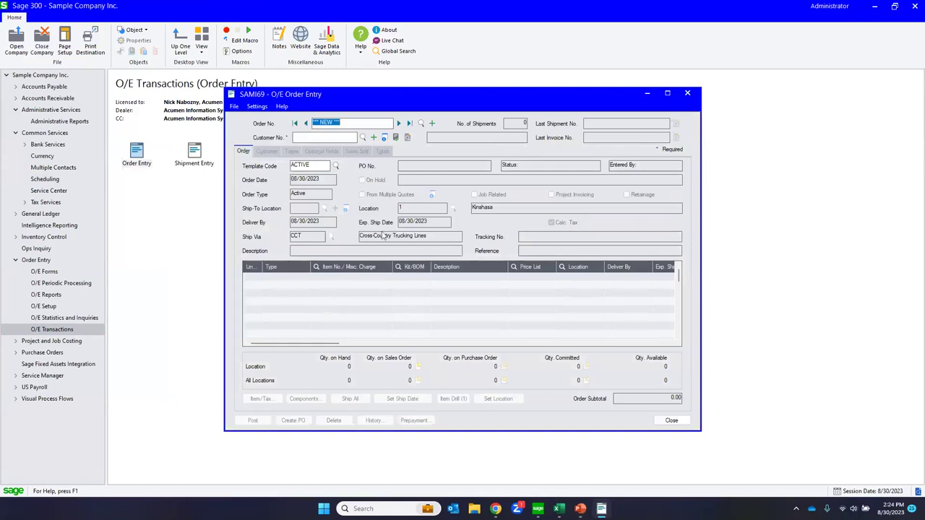
{"action": "left_click", "coordinate": [409, 124]}
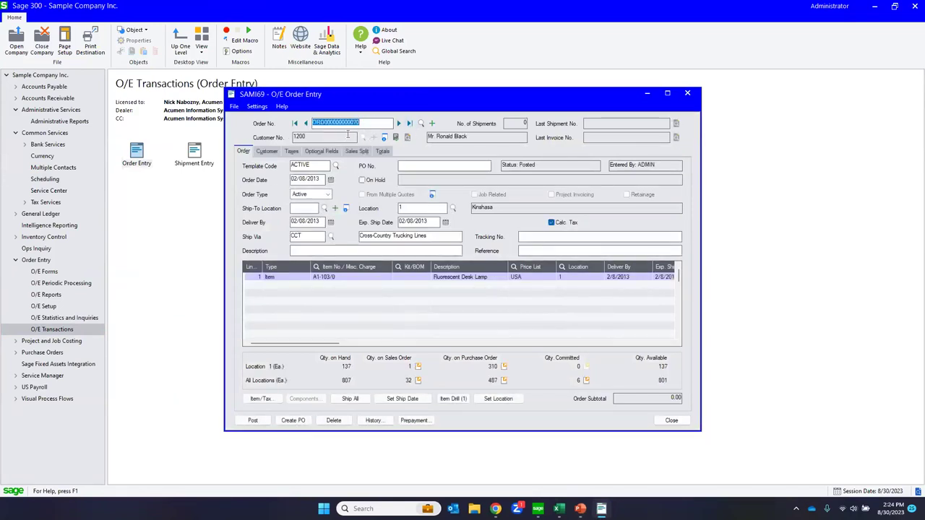
- Insert line 2 with item 267758001 and dismiss the missing price list warning
{"action": "left_click", "coordinate": [285, 282]}
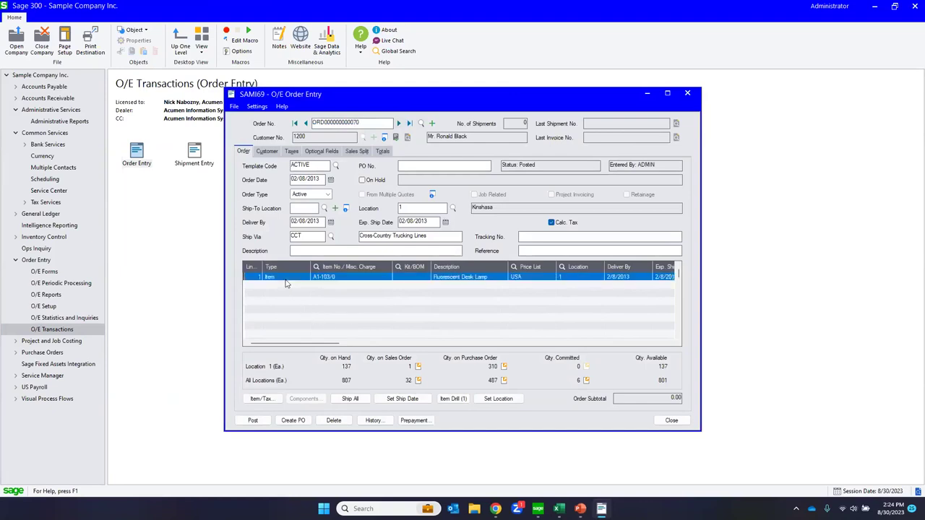
{"action": "key", "text": "Insert"}
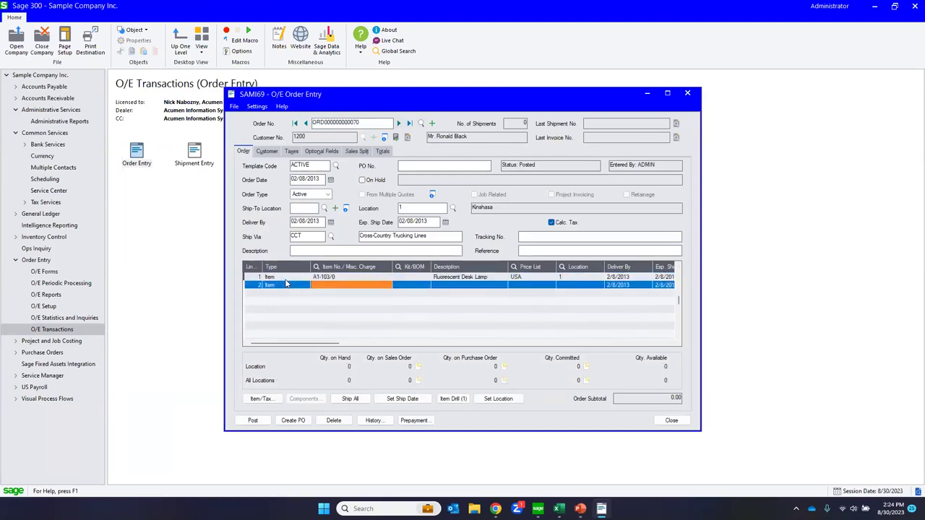
{"action": "key", "text": "F5"}
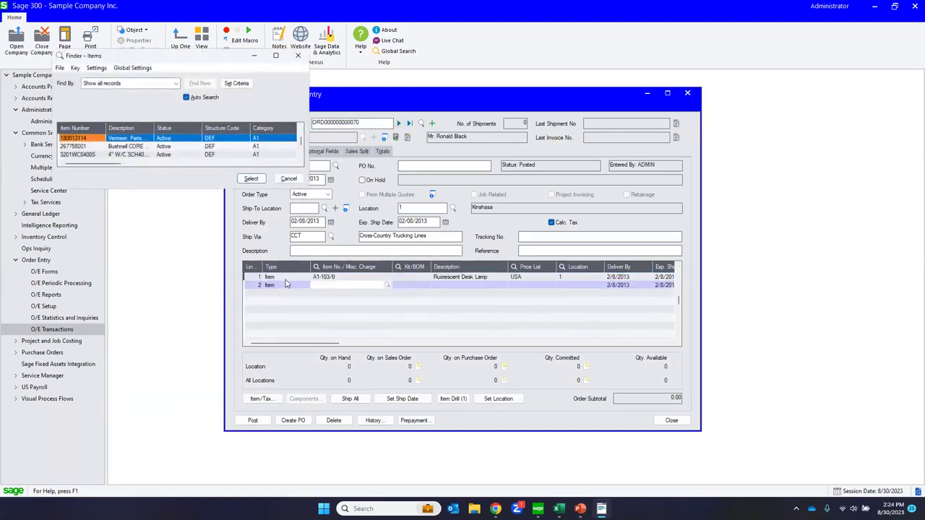
{"action": "key", "text": "Down"}
{"action": "key", "text": "Return"}
{"action": "key", "text": "Tab"}
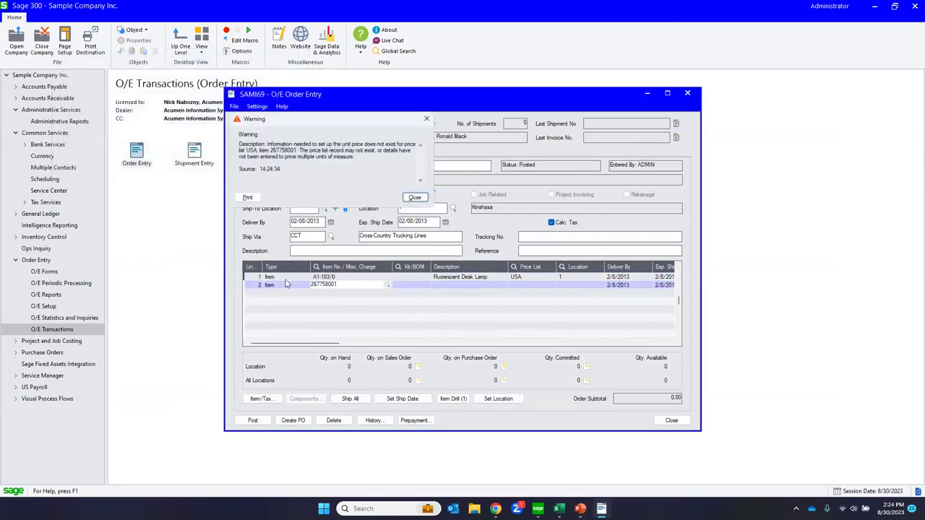
{"action": "key", "text": "Return"}
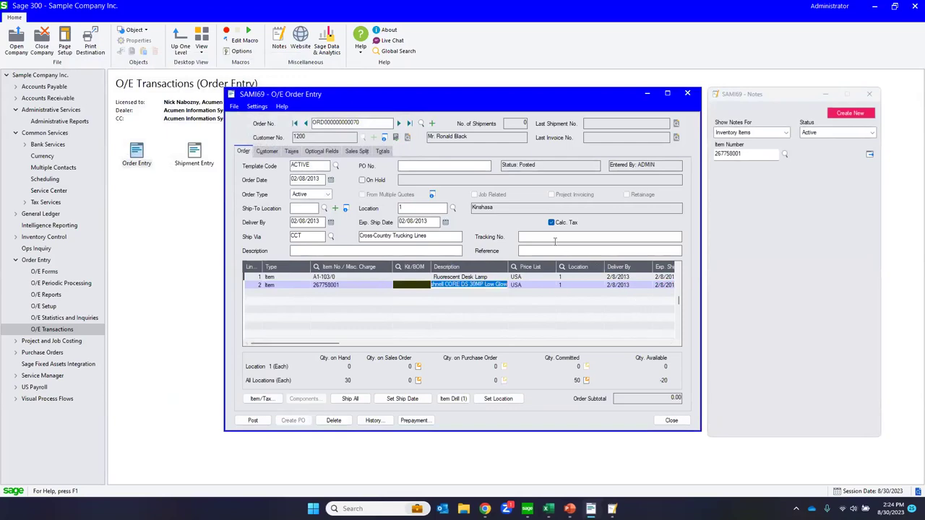
- Minimize and restore the order entry window, then close it
{"action": "left_click", "coordinate": [646, 94]}
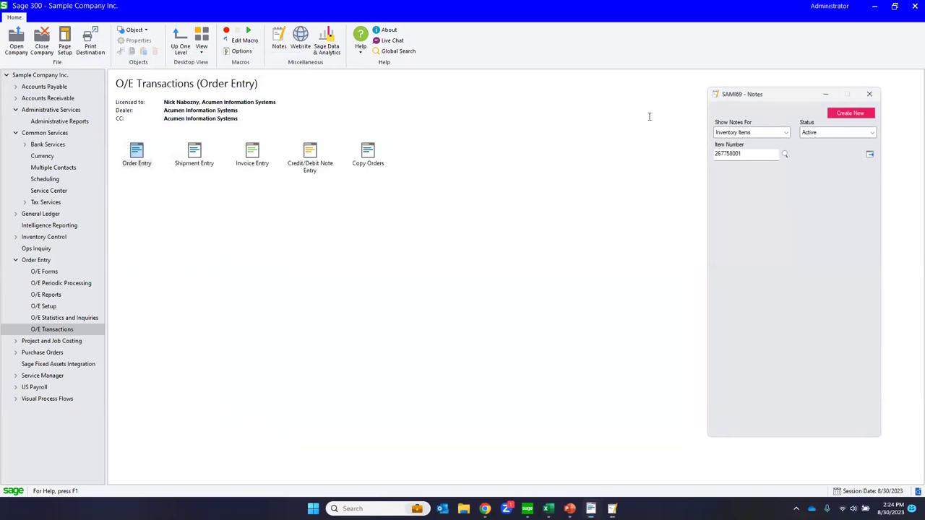
{"action": "double_click", "coordinate": [140, 155]}
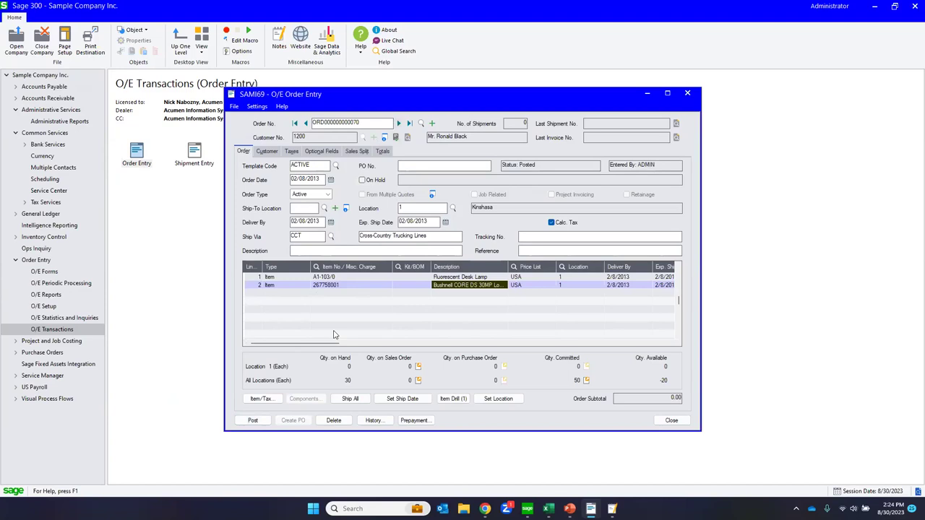
{"action": "left_click", "coordinate": [671, 421]}
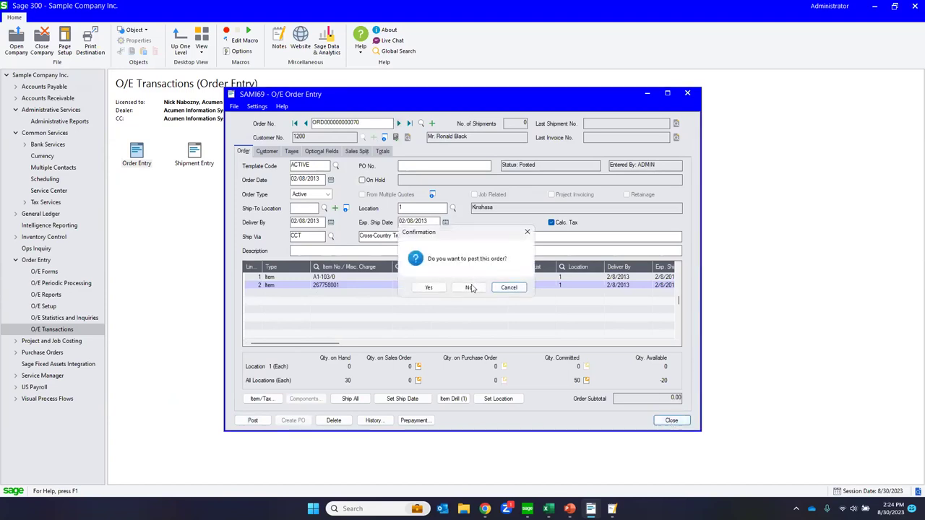
- Close the order unposted, enable Start Multiple Copies for Order Entry, and relaunch it
{"action": "left_click", "coordinate": [470, 287]}
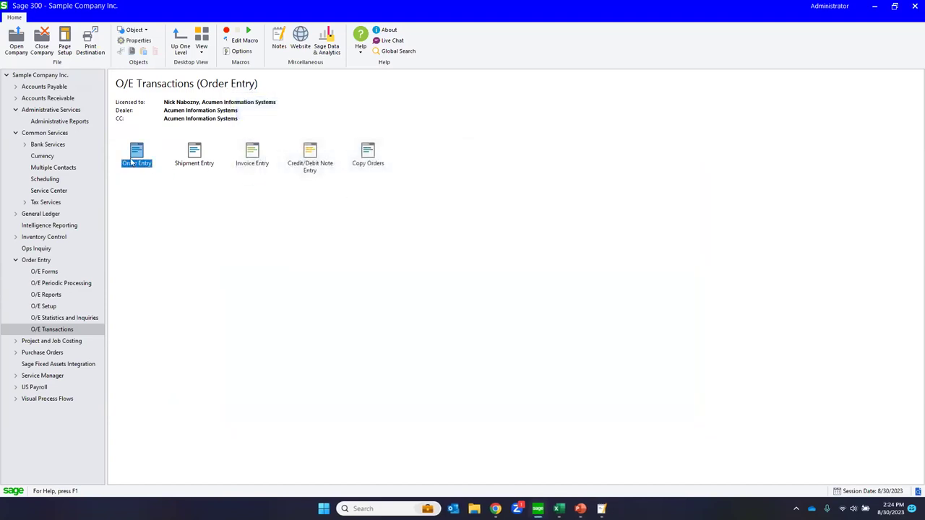
{"action": "right_click", "coordinate": [132, 164]}
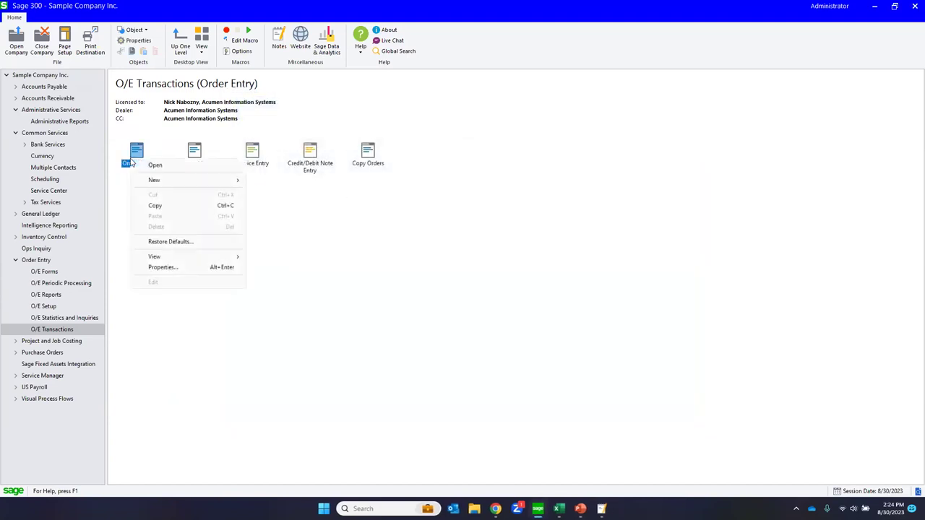
{"action": "left_click", "coordinate": [166, 269]}
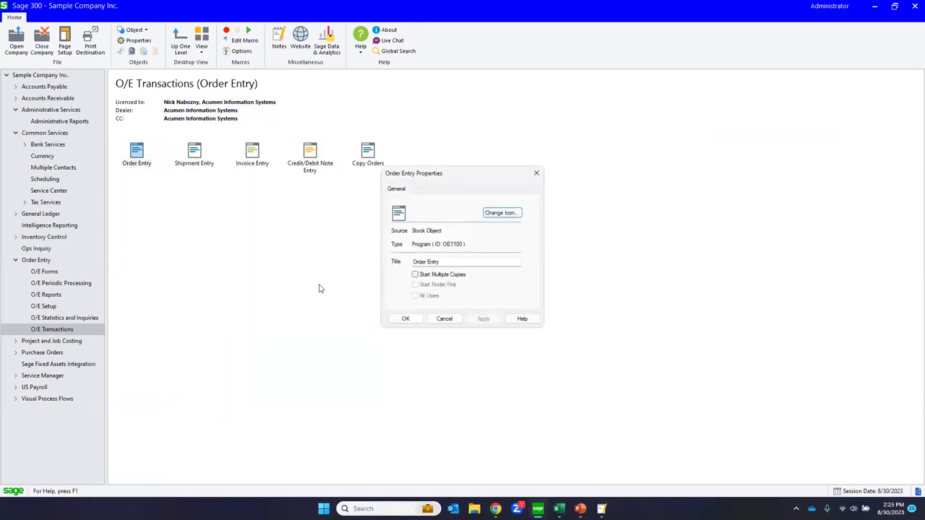
{"action": "left_click", "coordinate": [415, 275]}
{"action": "left_click", "coordinate": [405, 319]}
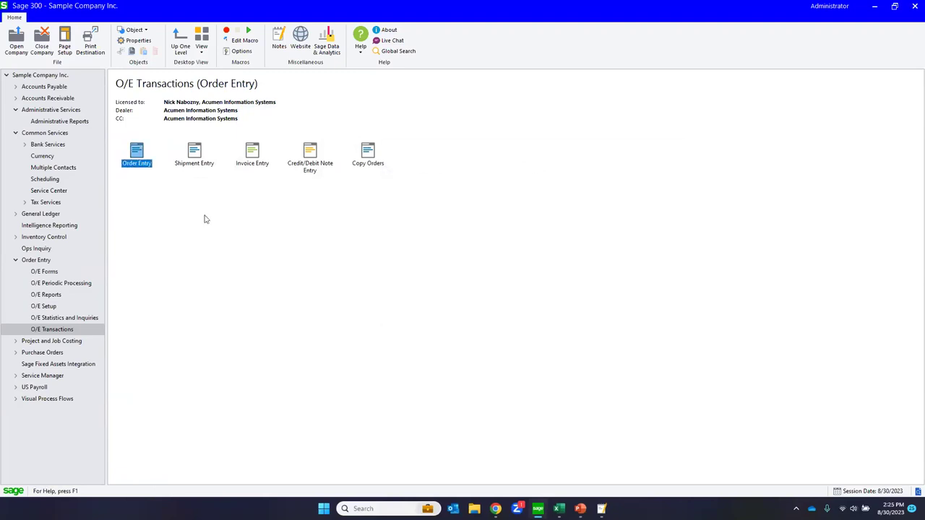
{"action": "double_click", "coordinate": [138, 154]}
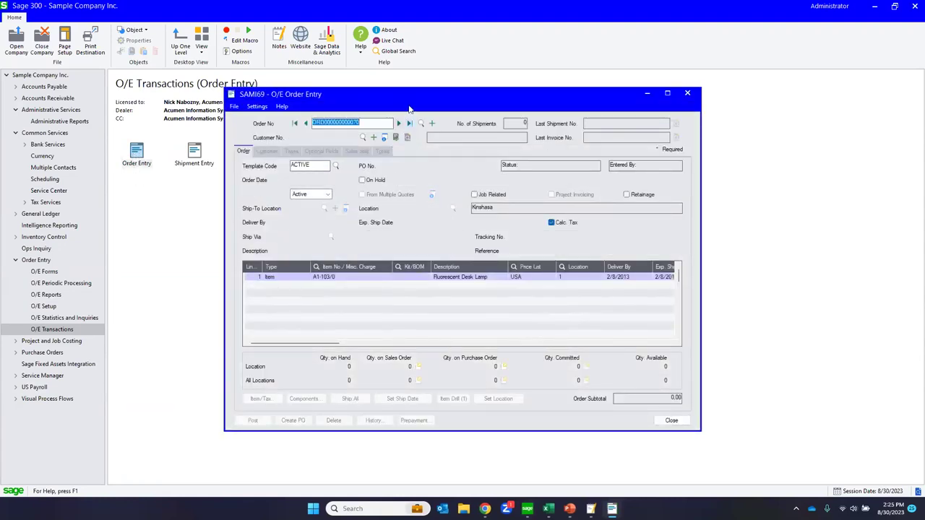
- Launch a second Order Entry window and load an existing order into it
{"action": "left_click_drag", "start_coordinate": [413, 100], "coordinate": [645, 108]}
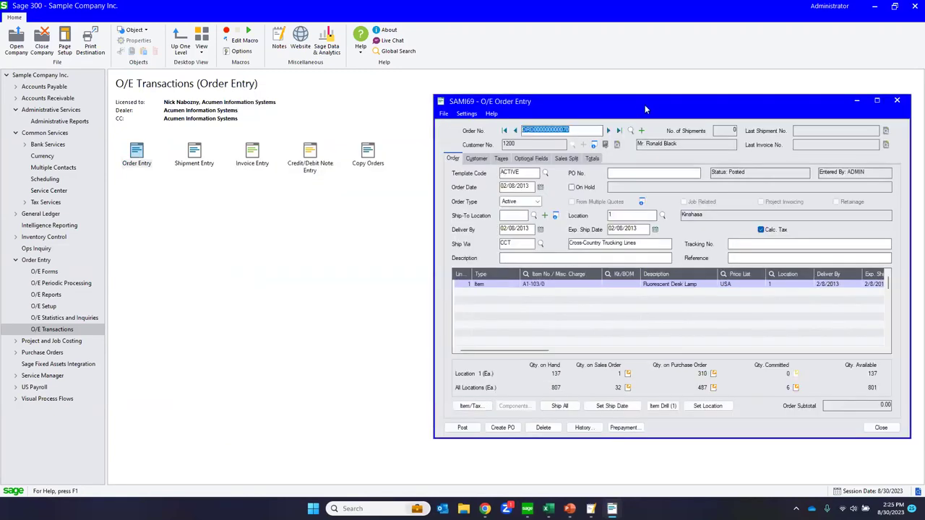
{"action": "left_click", "coordinate": [141, 159]}
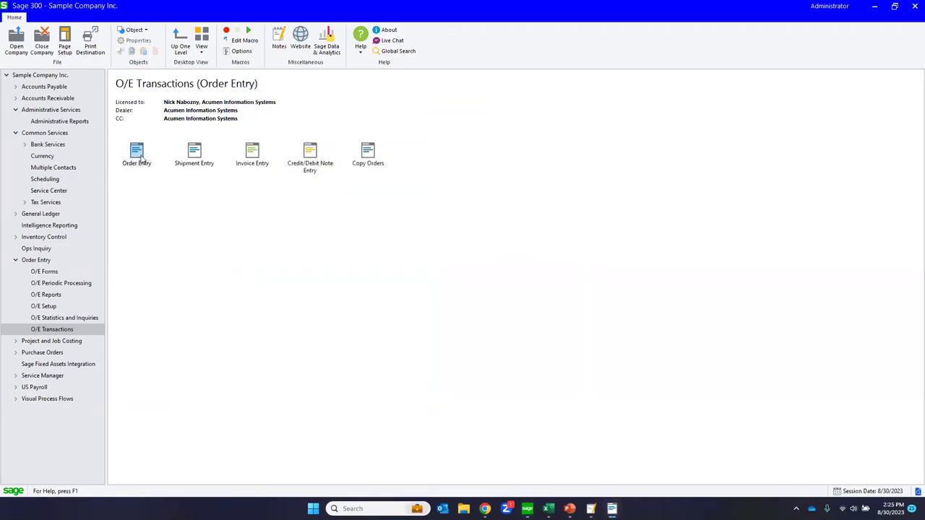
{"action": "double_click", "coordinate": [142, 159]}
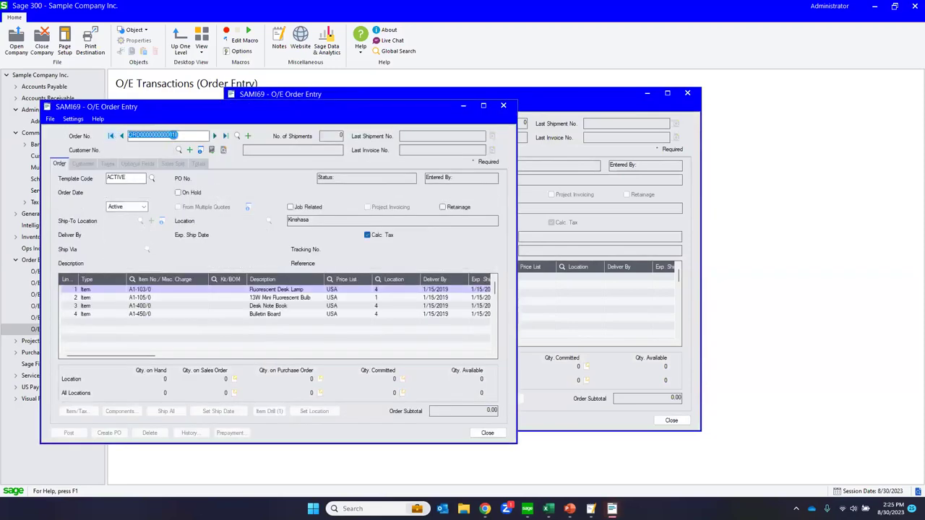
{"action": "left_click", "coordinate": [517, 95]}
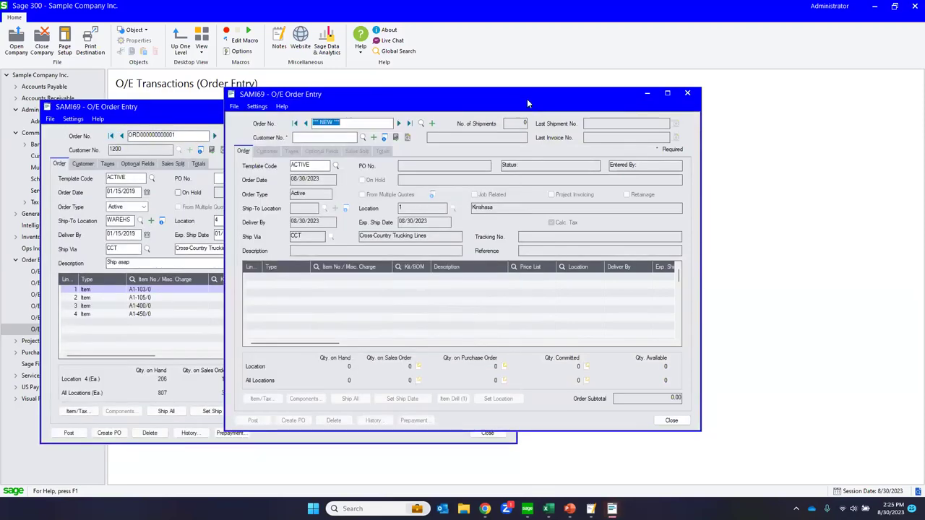
{"action": "left_click_drag", "start_coordinate": [527, 99], "coordinate": [664, 105]}
{"action": "left_click", "coordinate": [547, 129]}
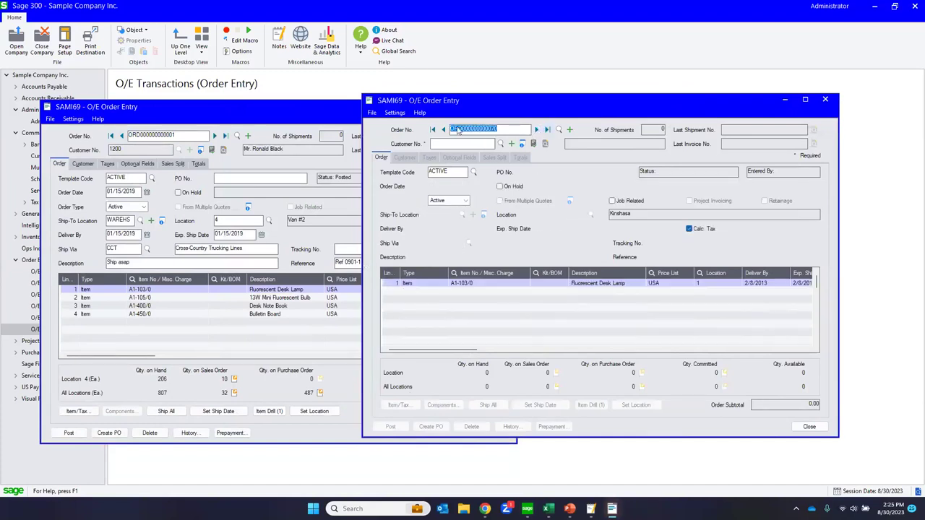
{"action": "left_click", "coordinate": [443, 129]}
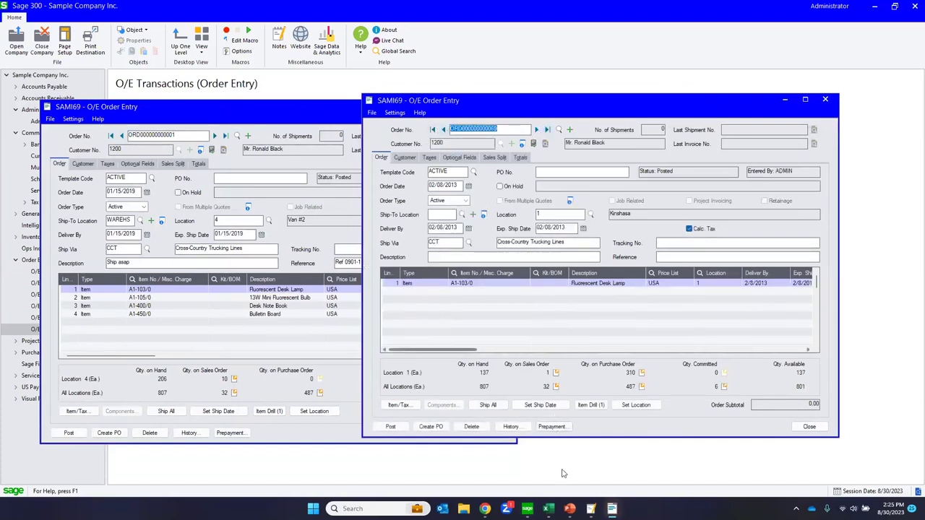
- Rearrange the three order entry windows across the screen and minimize the third
{"action": "mouse_move", "coordinate": [612, 508]}
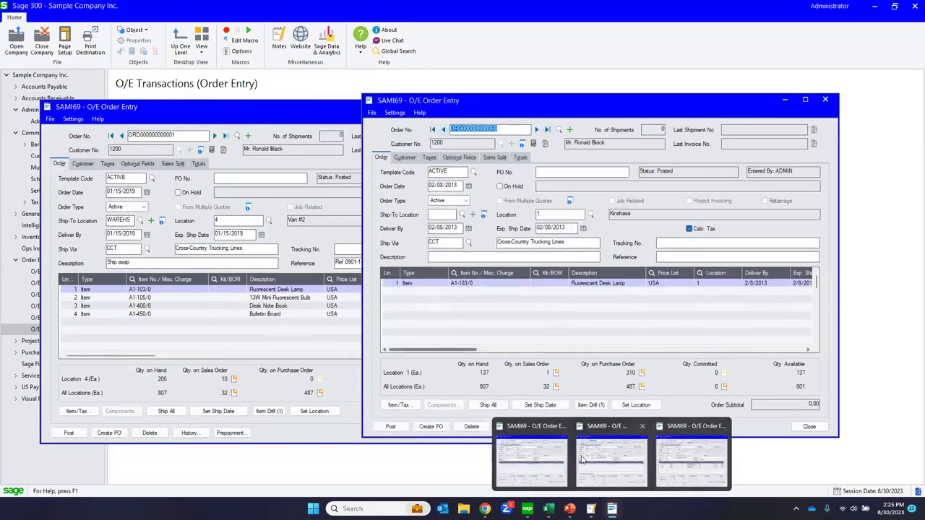
{"action": "left_click", "coordinate": [547, 459]}
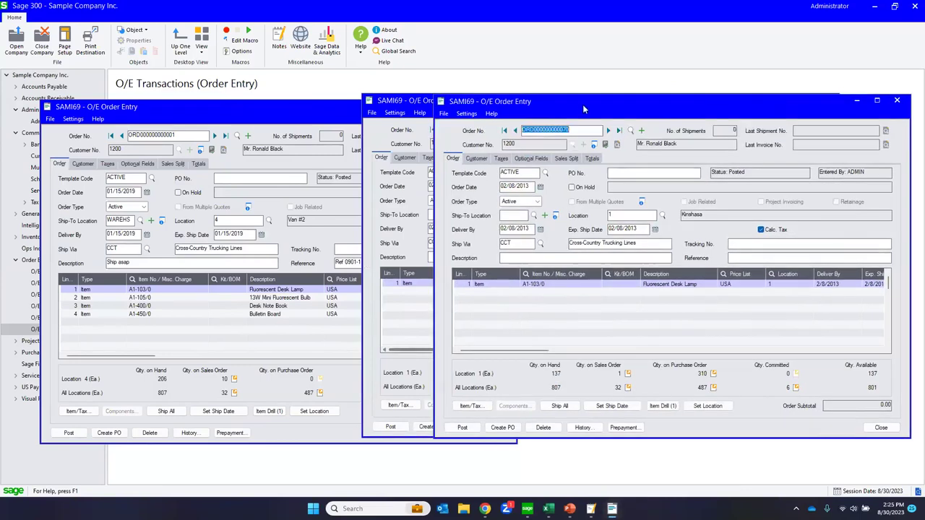
{"action": "left_click_drag", "start_coordinate": [582, 104], "coordinate": [589, 147]}
{"action": "left_click", "coordinate": [412, 100]}
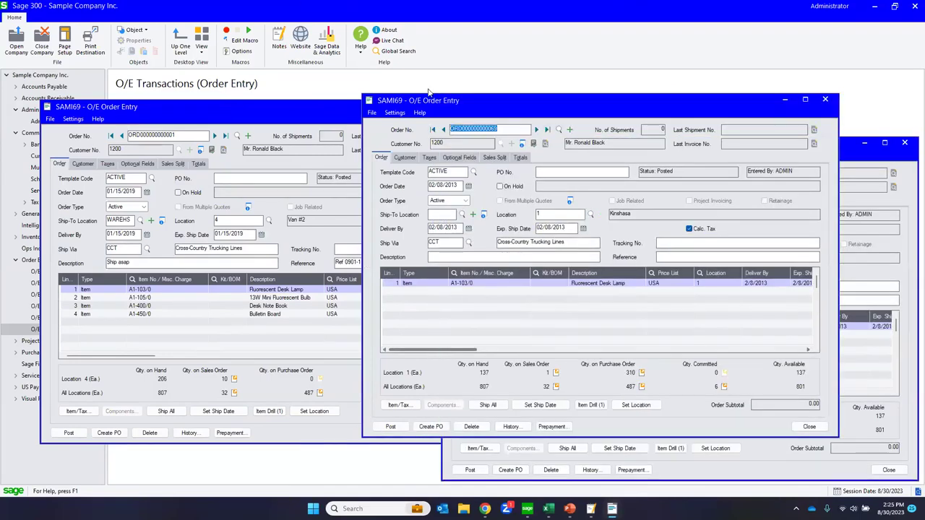
{"action": "left_click_drag", "start_coordinate": [412, 100], "coordinate": [274, 66]}
{"action": "left_click", "coordinate": [302, 438]}
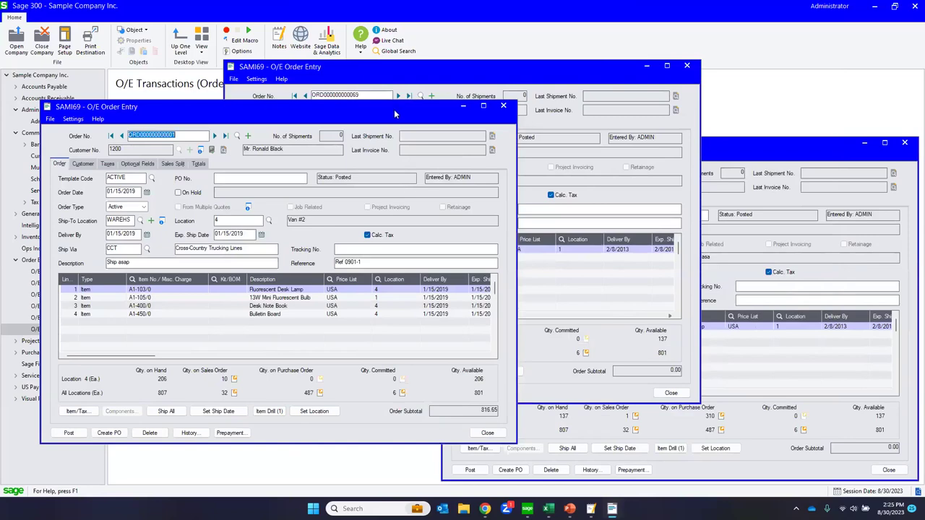
{"action": "left_click_drag", "start_coordinate": [386, 119], "coordinate": [350, 166]}
{"action": "left_click", "coordinate": [407, 70]}
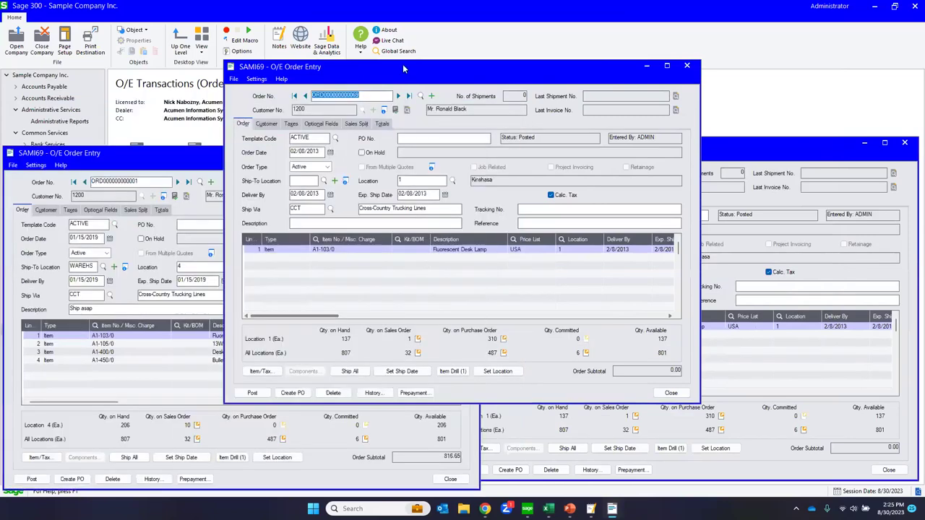
{"action": "left_click_drag", "start_coordinate": [406, 70], "coordinate": [387, 26]}
{"action": "left_click", "coordinate": [715, 146]}
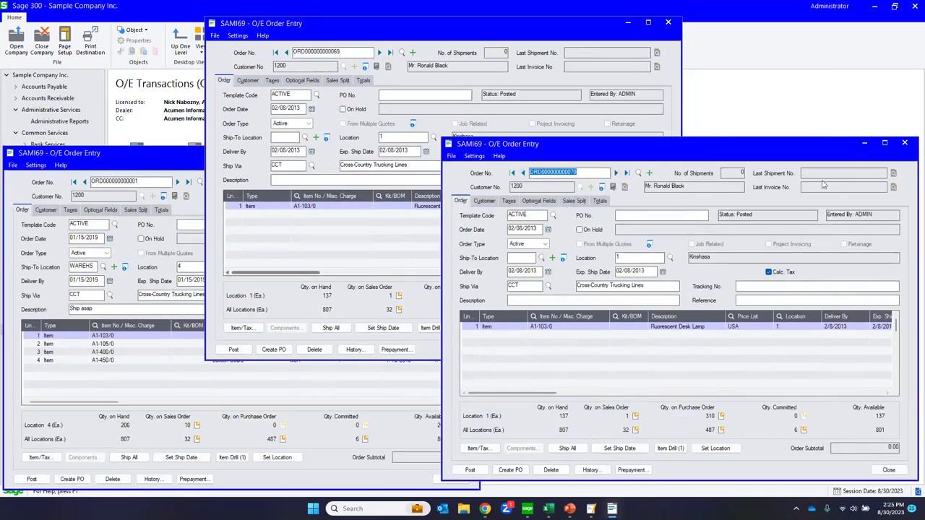
{"action": "left_click", "coordinate": [864, 142]}
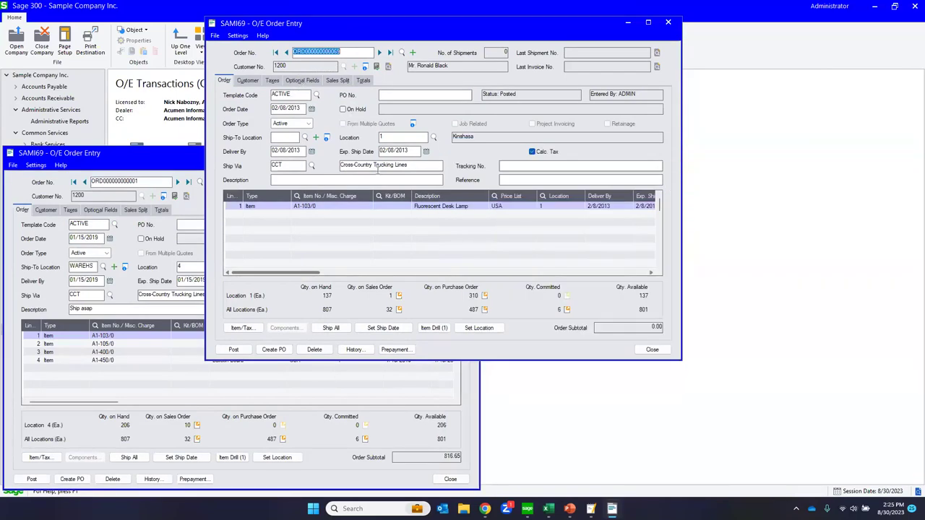
- Check the order totals, then close the second order window and the remaining one
{"action": "left_click", "coordinate": [362, 80]}
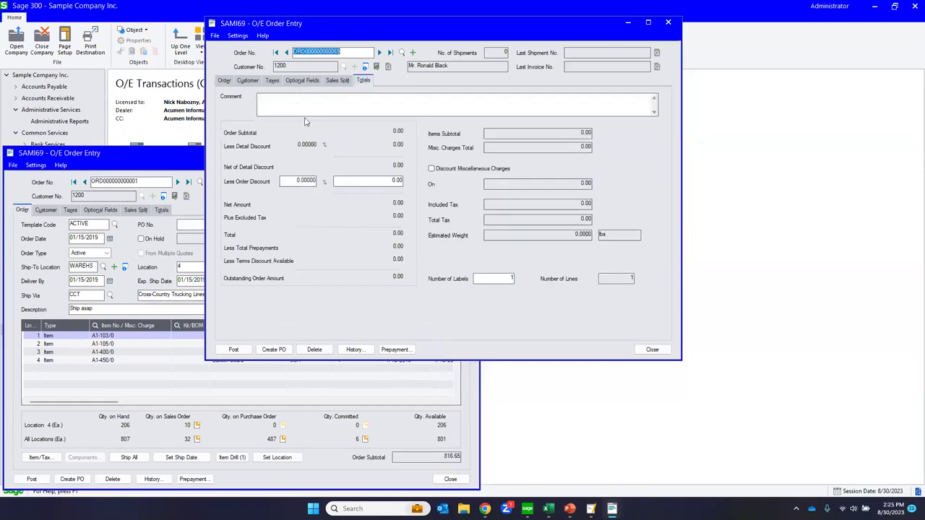
{"action": "left_click", "coordinate": [224, 82]}
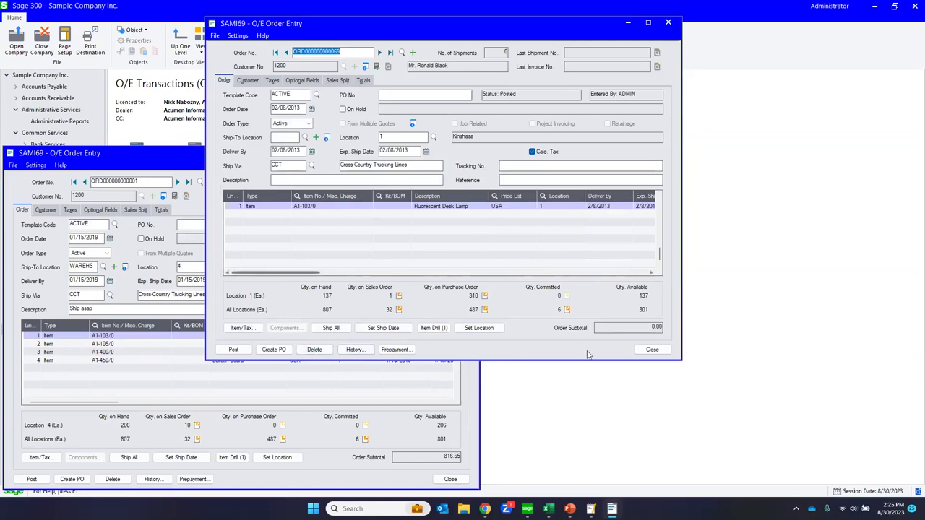
{"action": "left_click", "coordinate": [652, 349]}
{"action": "mouse_move", "coordinate": [612, 508]}
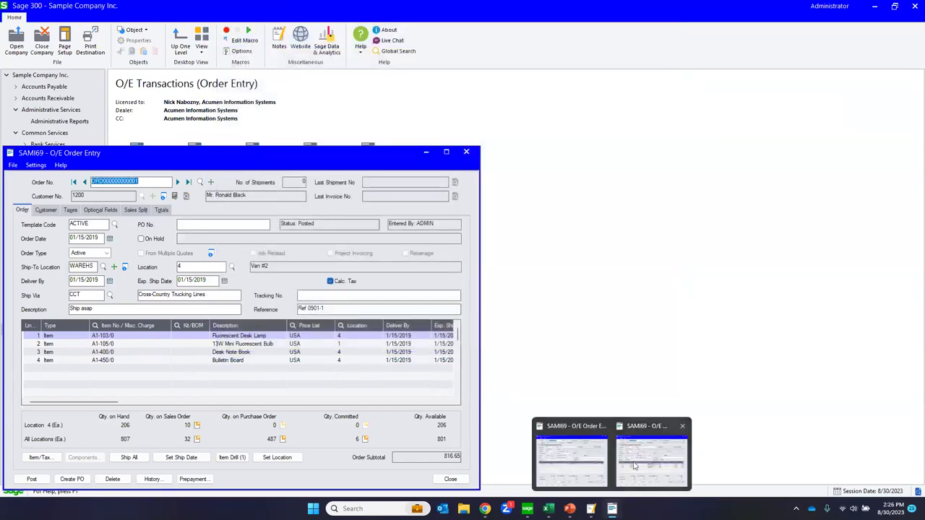
{"action": "left_click", "coordinate": [448, 152]}
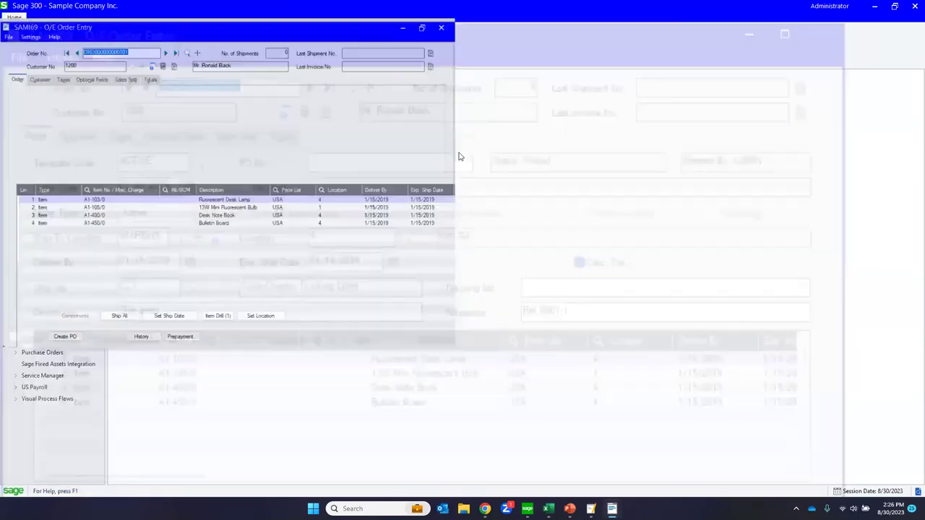
{"action": "left_click", "coordinate": [612, 508]}
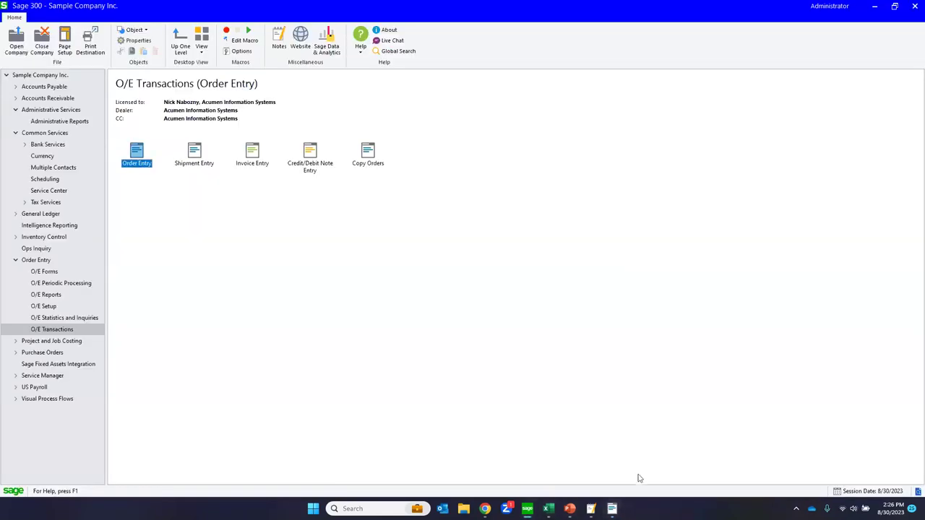
{"action": "left_click", "coordinate": [612, 508]}
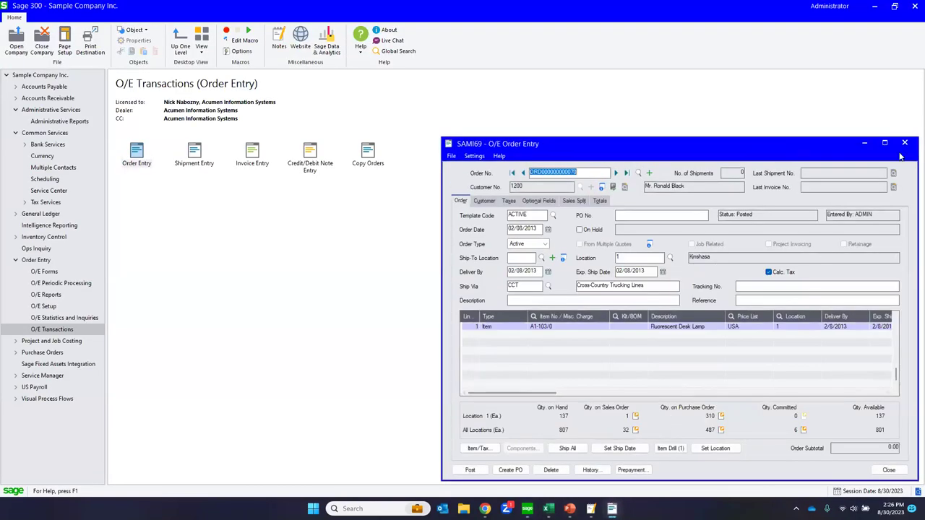
{"action": "left_click", "coordinate": [904, 142]}
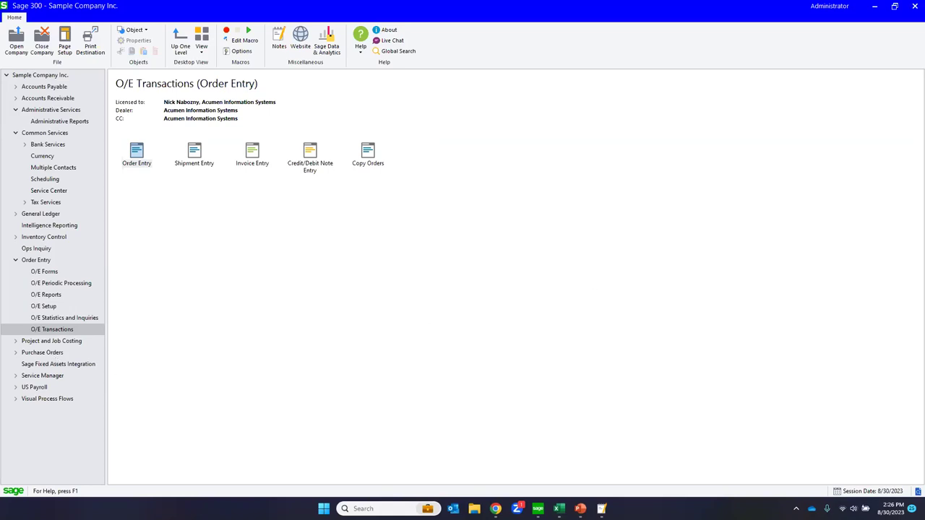
{"action": "key", "text": "alt+Tab"}
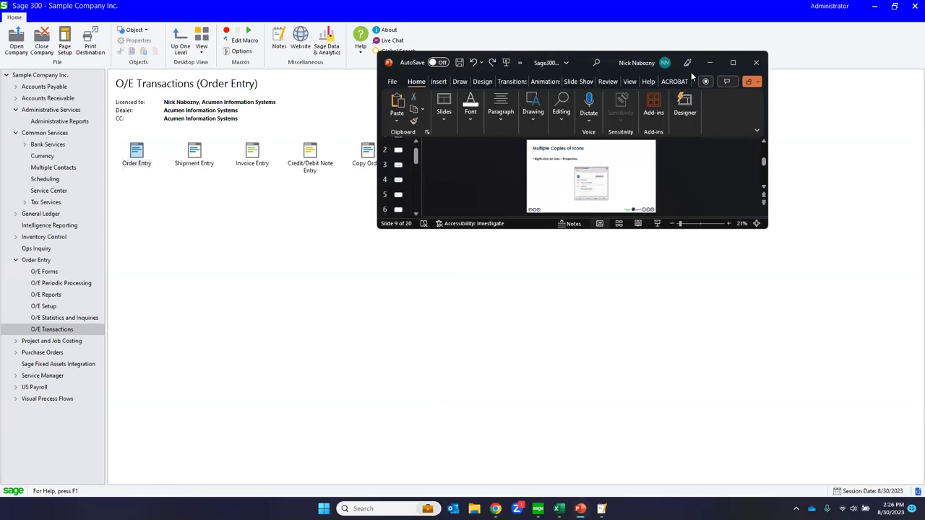
{"action": "left_click", "coordinate": [731, 63]}
{"action": "scroll", "coordinate": [82, 368], "scroll_direction": "down", "scroll_amount": 2}
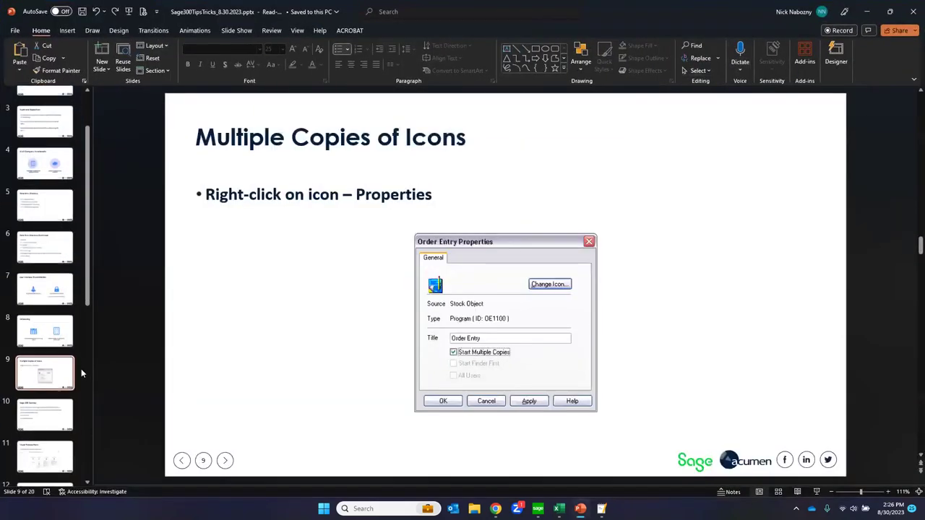
{"action": "left_click", "coordinate": [54, 386]}
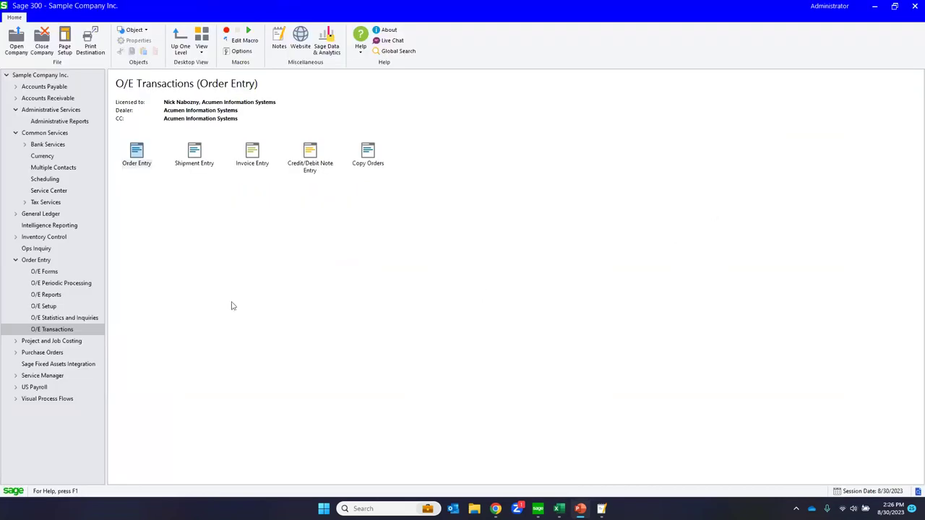
- Create a new folder on the Sample Company Inc. desktop, titled with the user's name
{"action": "left_click", "coordinate": [17, 134]}
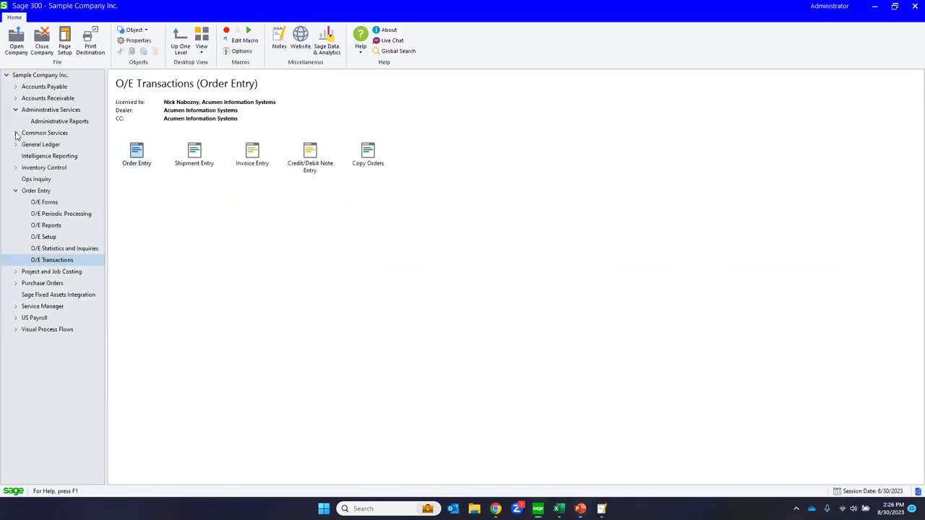
{"action": "left_click", "coordinate": [16, 190]}
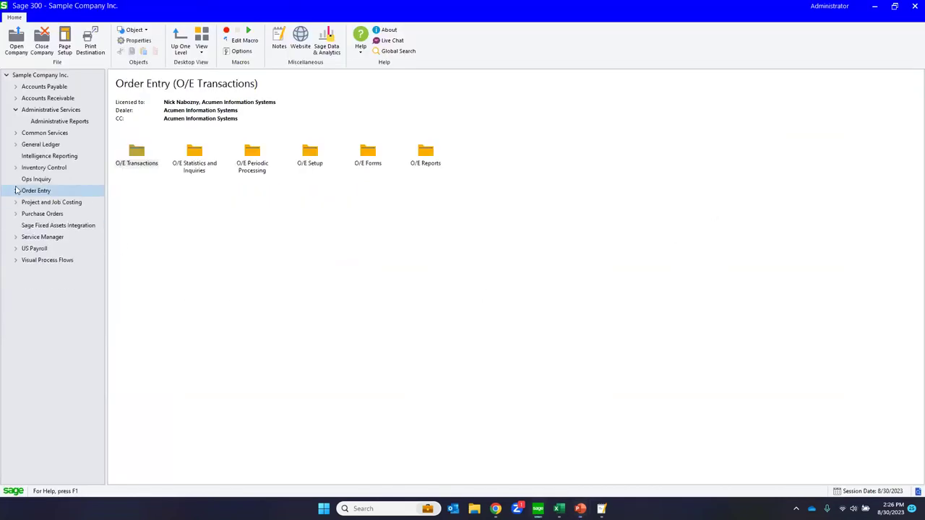
{"action": "left_click", "coordinate": [33, 111]}
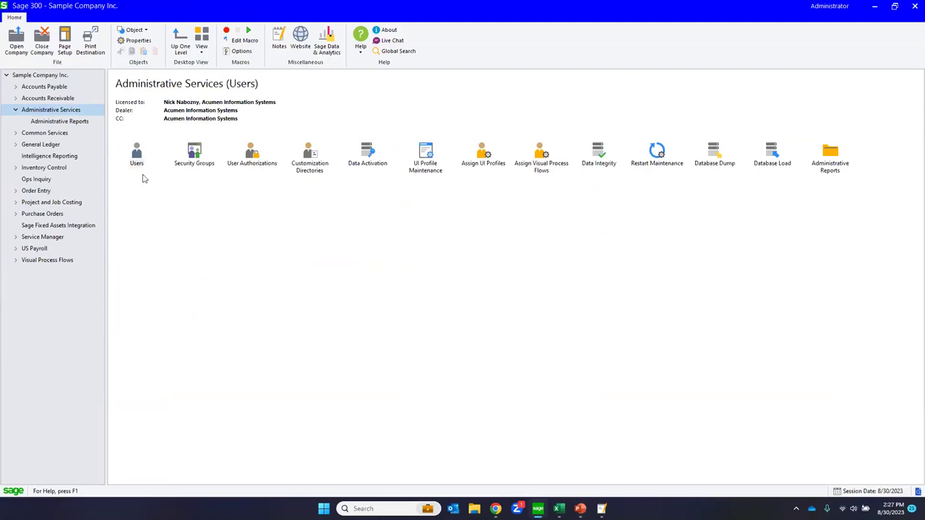
{"action": "left_click", "coordinate": [27, 75]}
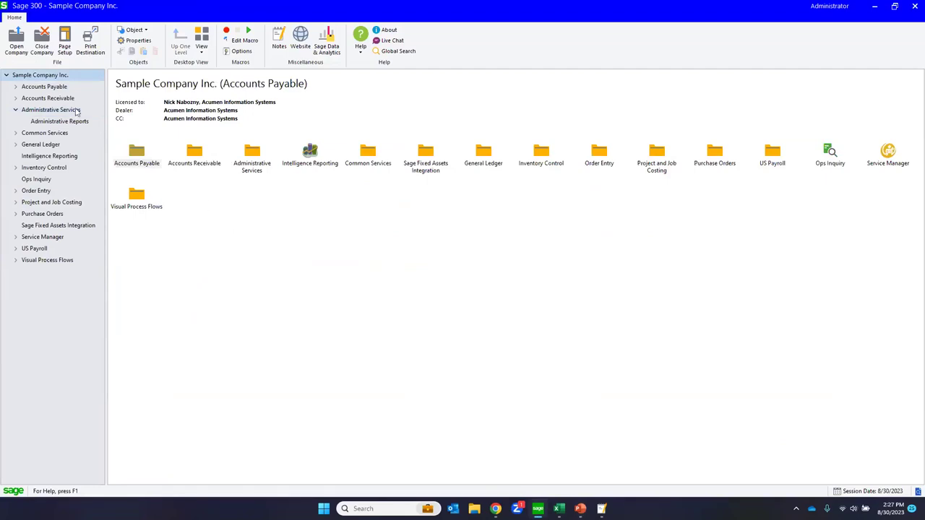
{"action": "right_click", "coordinate": [275, 230]}
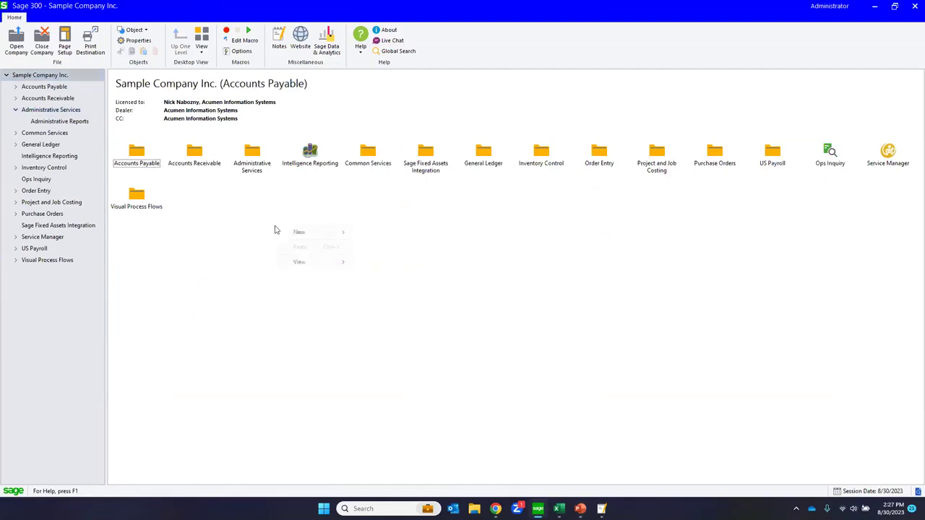
{"action": "mouse_move", "coordinate": [294, 232]}
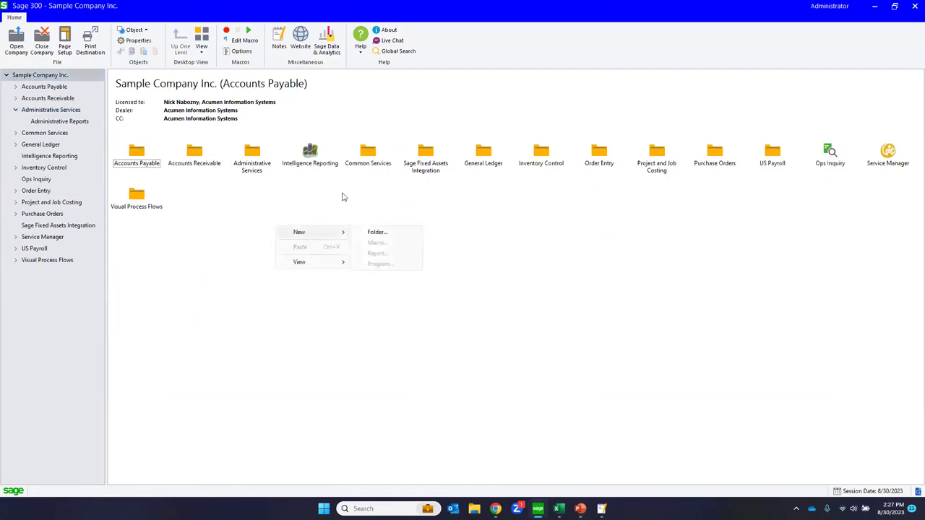
{"action": "left_click", "coordinate": [374, 235]}
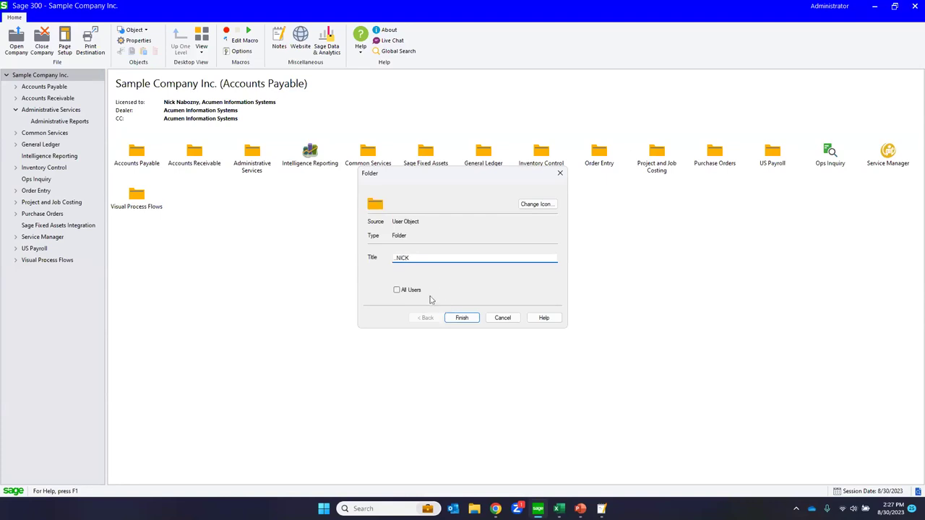
{"action": "left_click", "coordinate": [471, 317]}
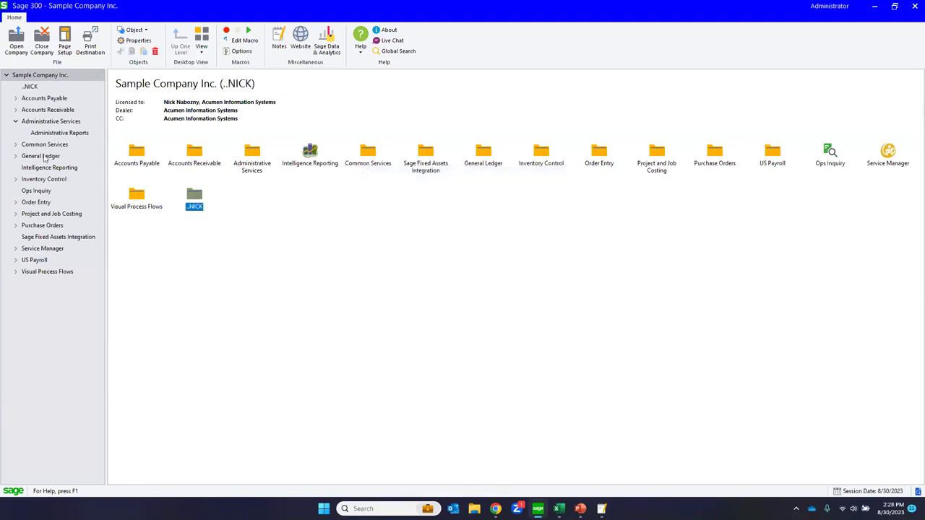
- Copy Shipment Entry and Picking Slips into the personal folder, then view it with the tree hidden
{"action": "left_click", "coordinate": [15, 202]}
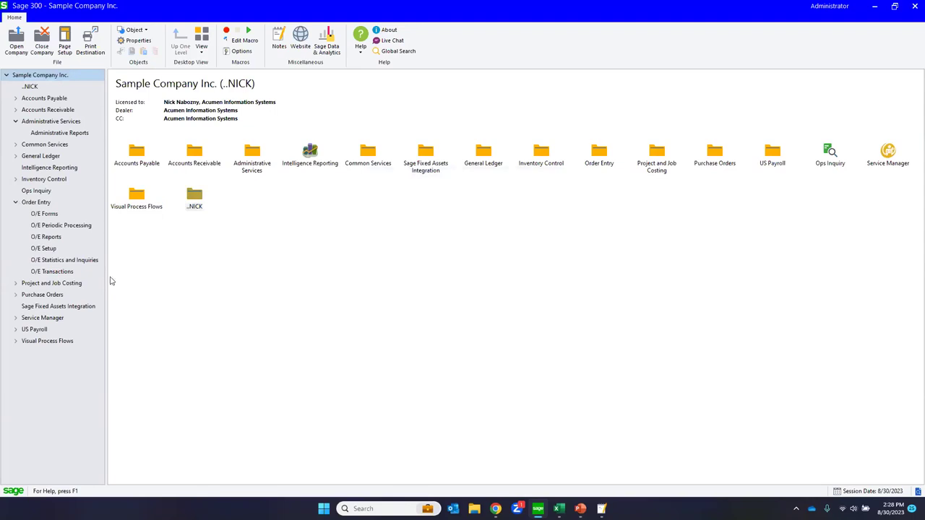
{"action": "left_click", "coordinate": [44, 273]}
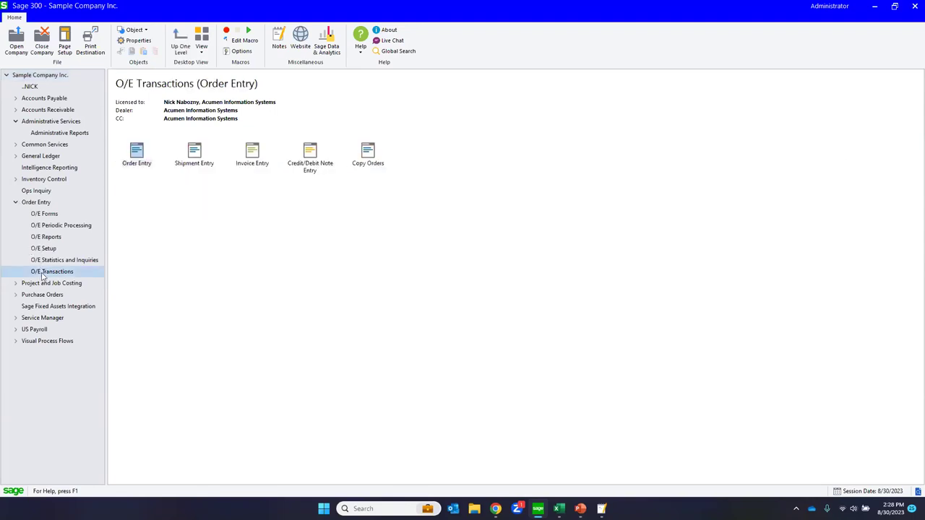
{"action": "left_click", "coordinate": [194, 151]}
{"action": "left_click", "coordinate": [71, 114]}
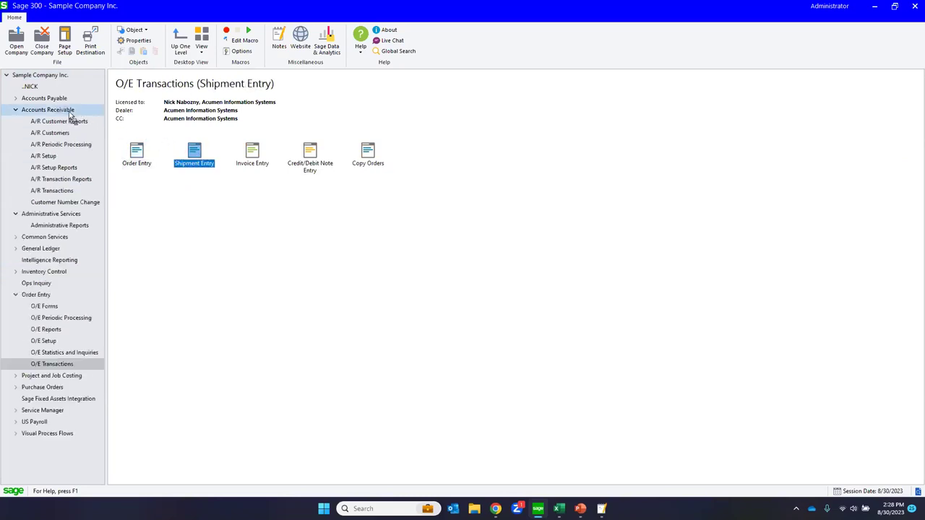
{"action": "left_click", "coordinate": [51, 98]}
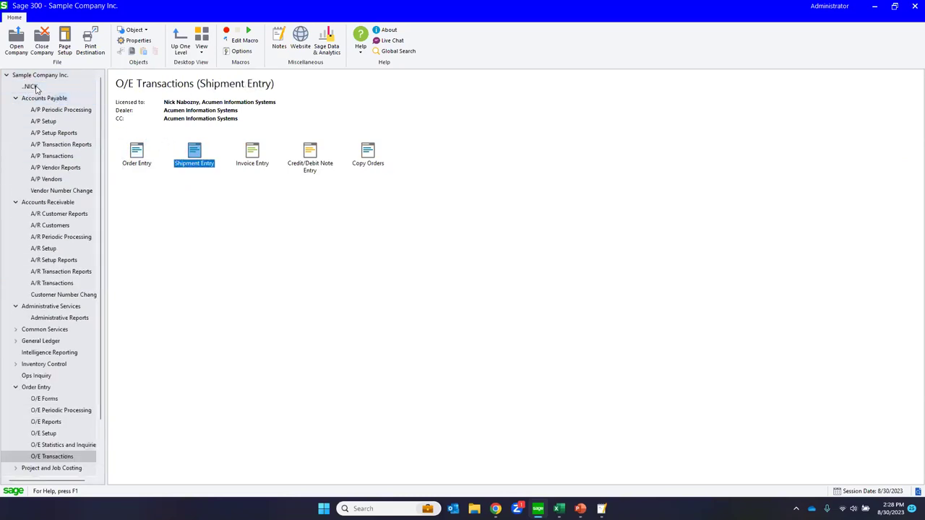
{"action": "left_click", "coordinate": [41, 399]}
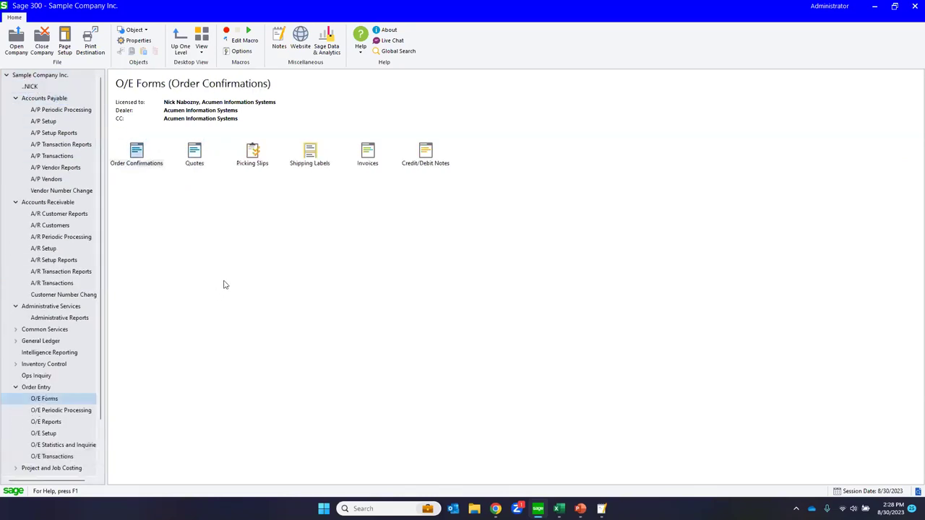
{"action": "left_click", "coordinate": [252, 151]}
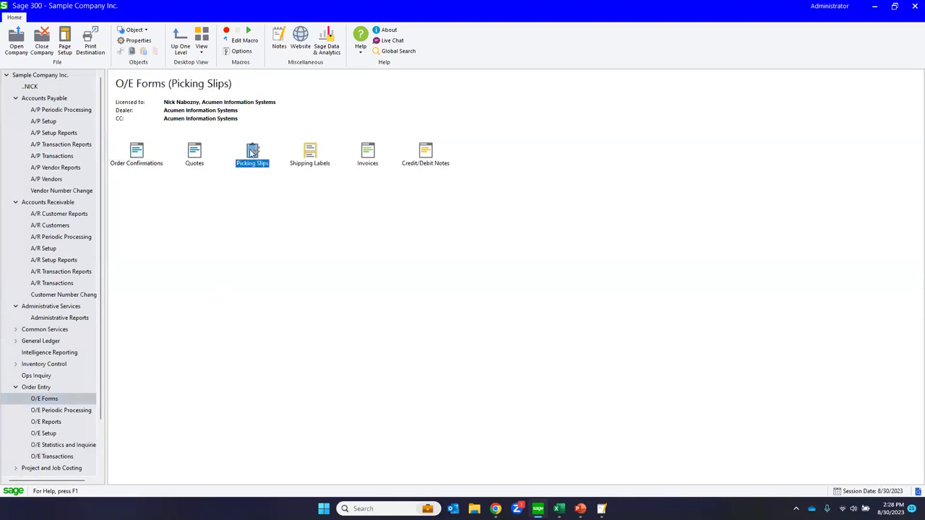
{"action": "left_click_drag", "start_coordinate": [251, 152], "coordinate": [34, 88]}
{"action": "left_click", "coordinate": [33, 86]}
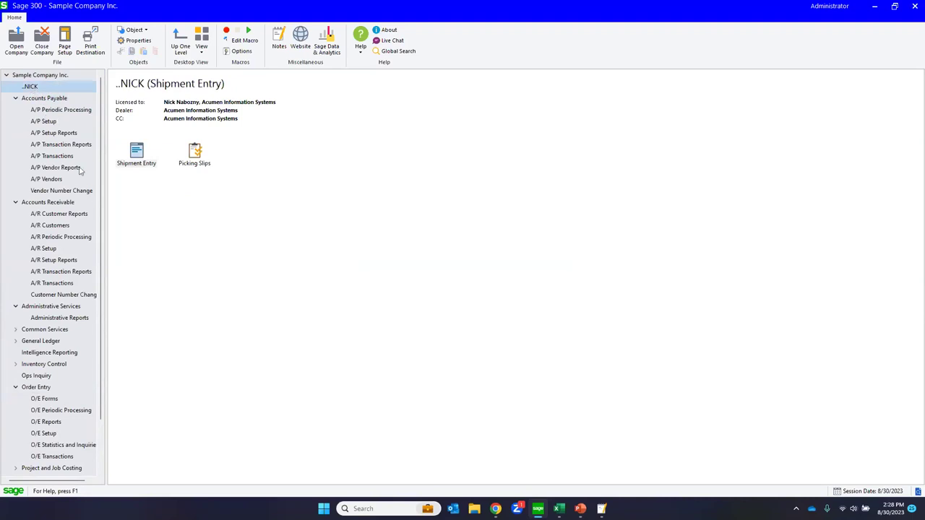
{"action": "left_click_drag", "start_coordinate": [105, 228], "coordinate": [7, 236]}
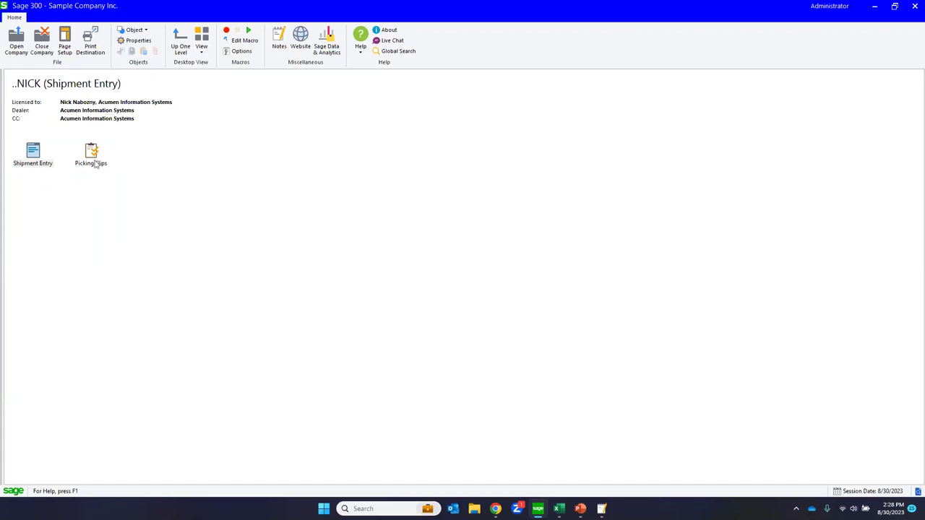
- Start a new program shortcut titled 'Excel' in the personal folder, then cancel it
{"action": "right_click", "coordinate": [226, 199]}
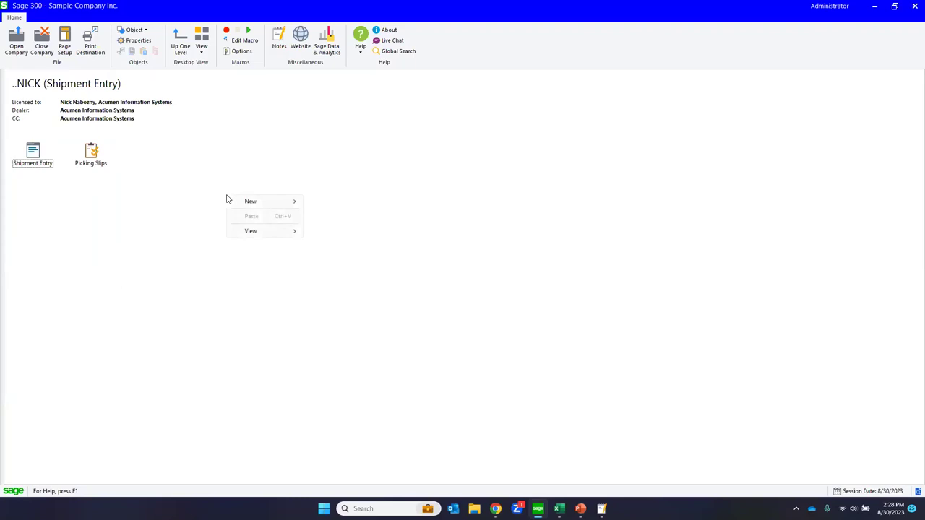
{"action": "mouse_move", "coordinate": [239, 206]}
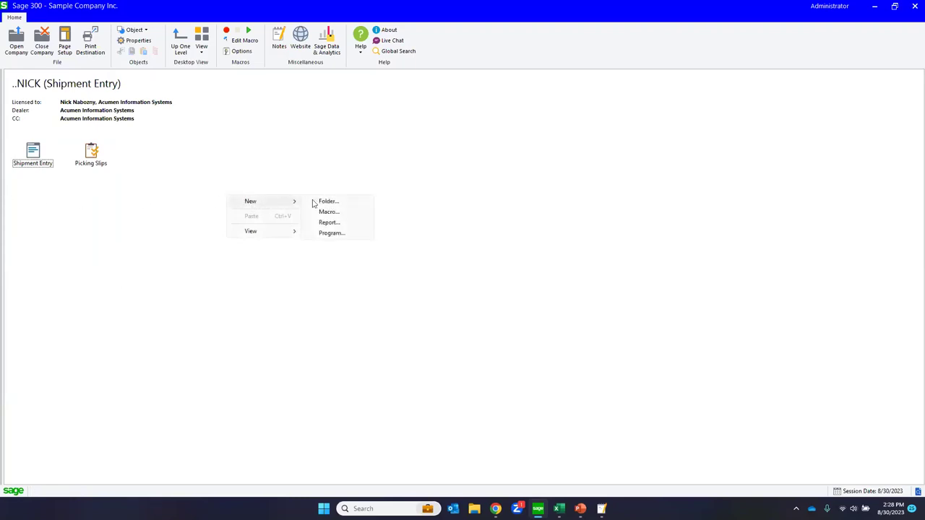
{"action": "left_click", "coordinate": [346, 237]}
{"action": "left_click", "coordinate": [408, 256]}
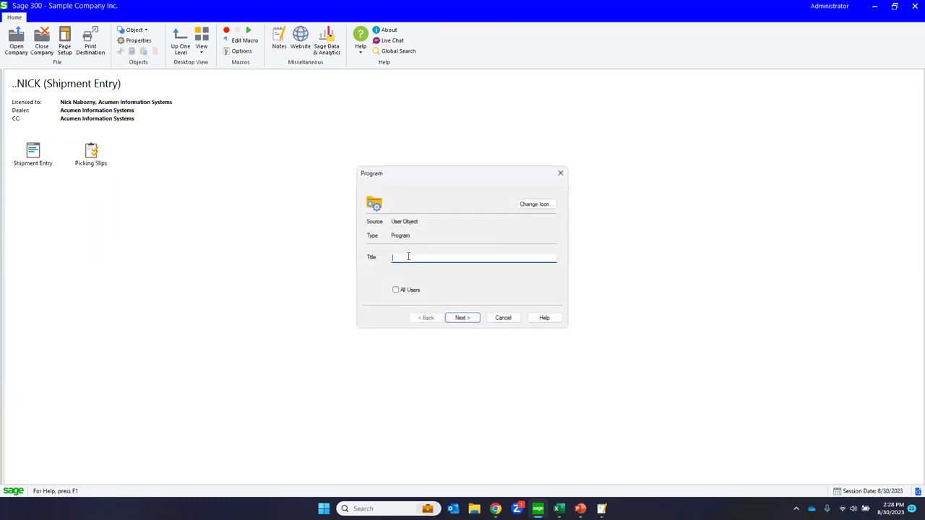
{"action": "type", "text": "Excel"}
{"action": "key", "text": "Tab"}
{"action": "key", "text": "Tab"}
{"action": "key", "text": "Return"}
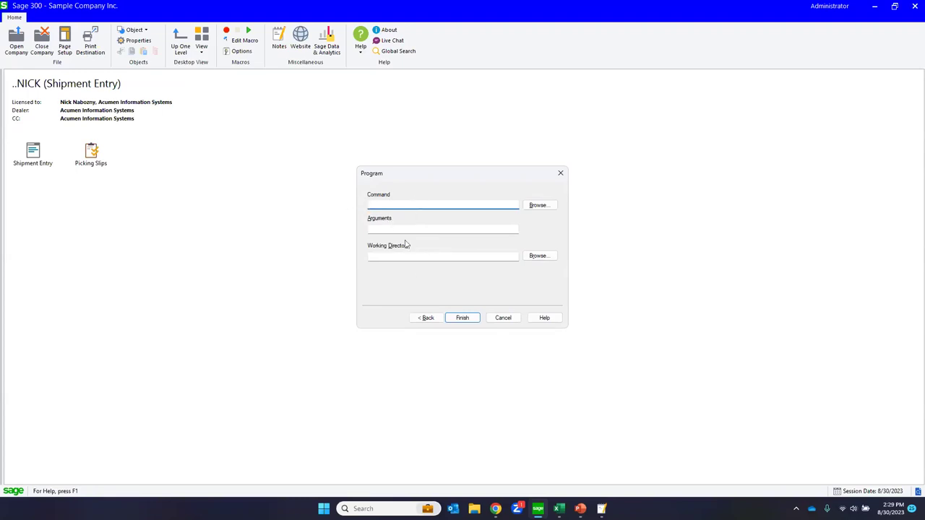
{"action": "left_click", "coordinate": [500, 318]}
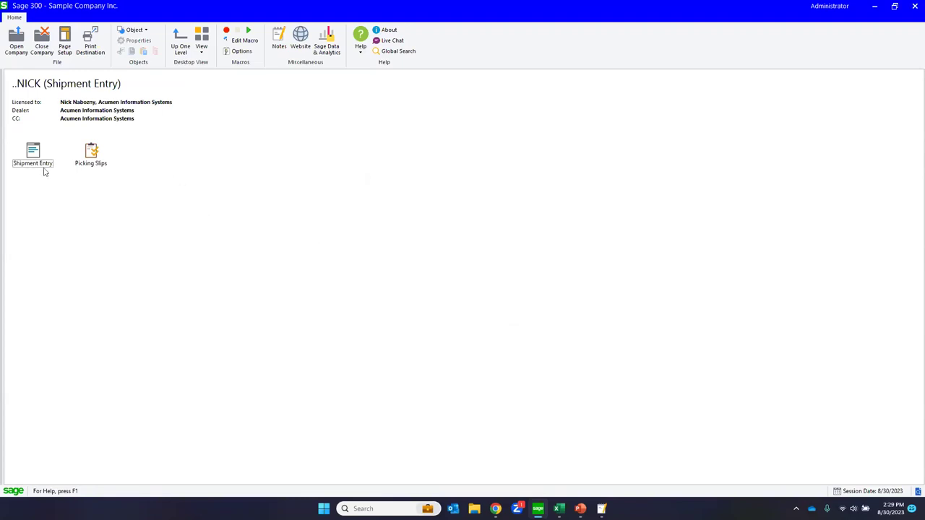
- Show the navigation tree and retitle the Shipment Entry shortcut to the user's name plus 'Ship Here'
{"action": "left_click_drag", "start_coordinate": [6, 190], "coordinate": [136, 202]}
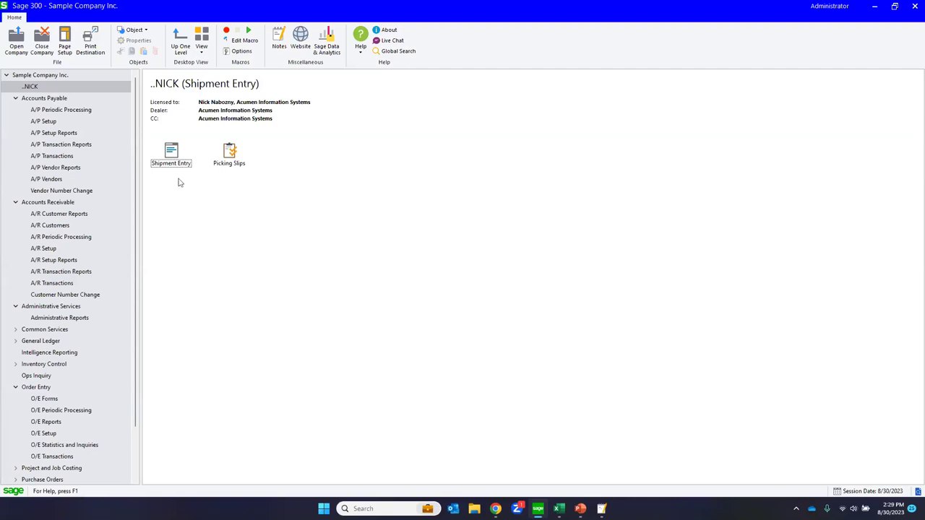
{"action": "right_click", "coordinate": [171, 157]}
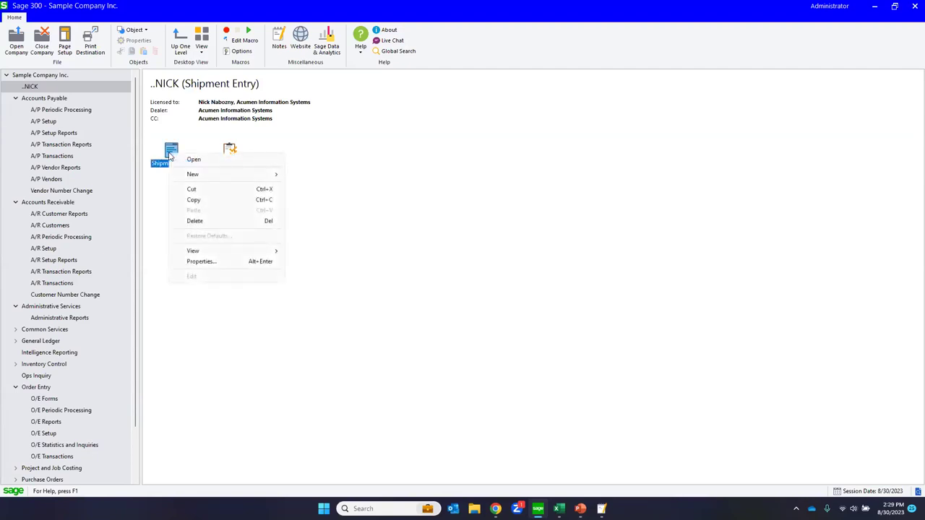
{"action": "left_click", "coordinate": [199, 262]}
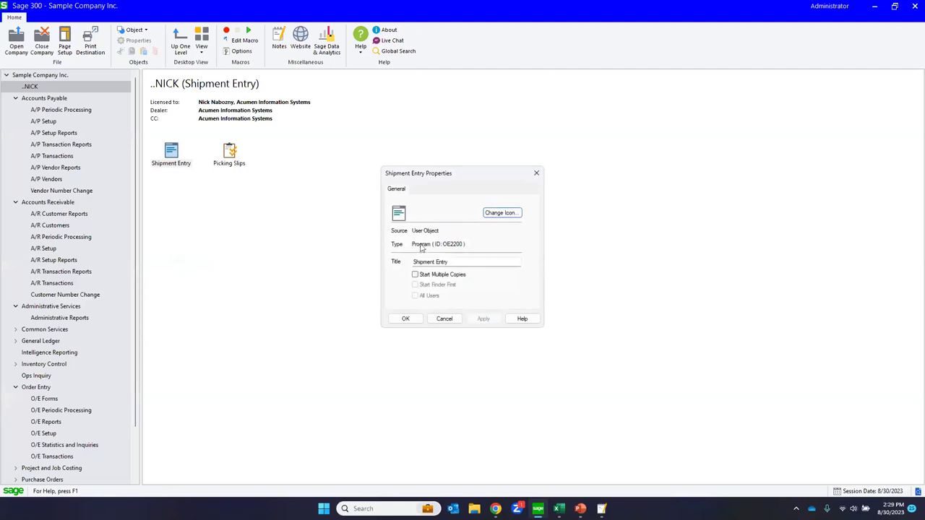
{"action": "left_click", "coordinate": [415, 274]}
{"action": "left_click", "coordinate": [415, 275]}
{"action": "left_click_drag", "start_coordinate": [448, 261], "coordinate": [356, 267]}
{"action": "type", "text": "Nick Ship Here"}
{"action": "left_click", "coordinate": [406, 319]}
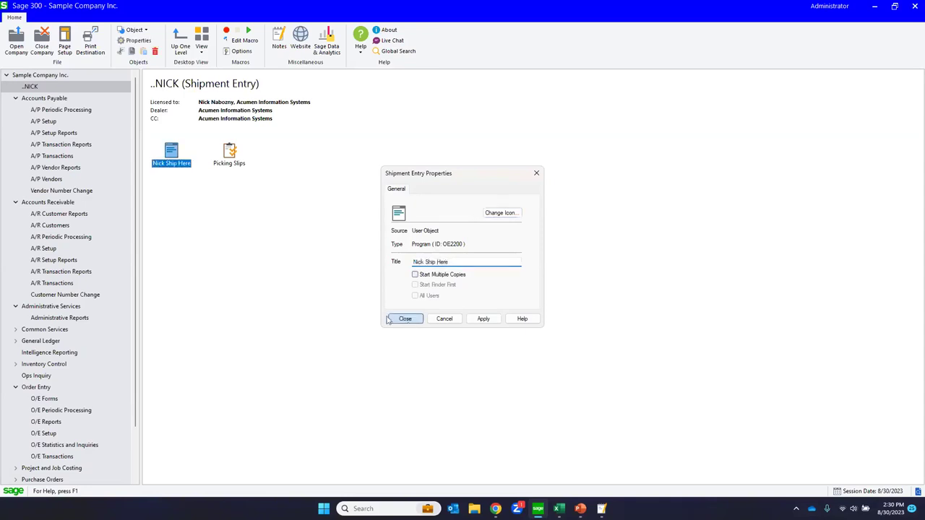
{"action": "left_click", "coordinate": [173, 169]}
{"action": "left_click", "coordinate": [268, 289]}
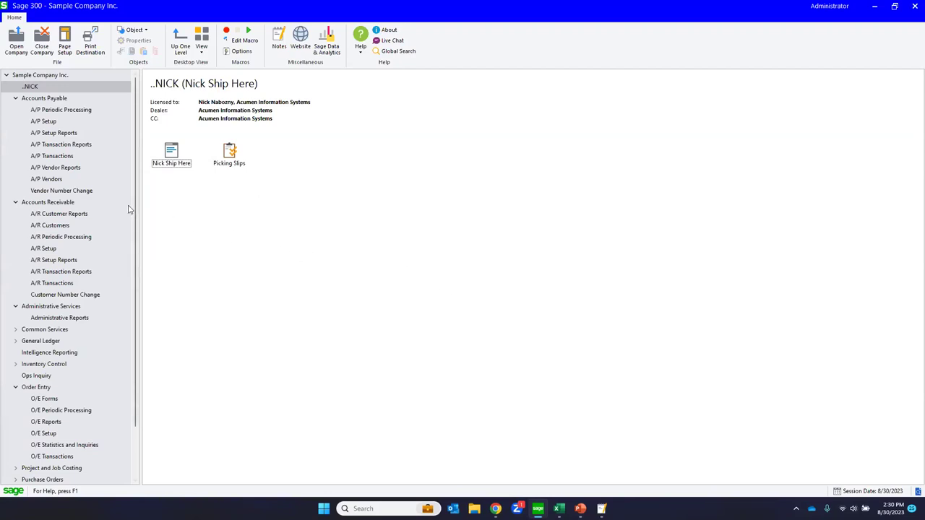
- Create a top-level folder titled 'STARTUP' on the Sample Company Inc. desktop
{"action": "left_click", "coordinate": [17, 77]}
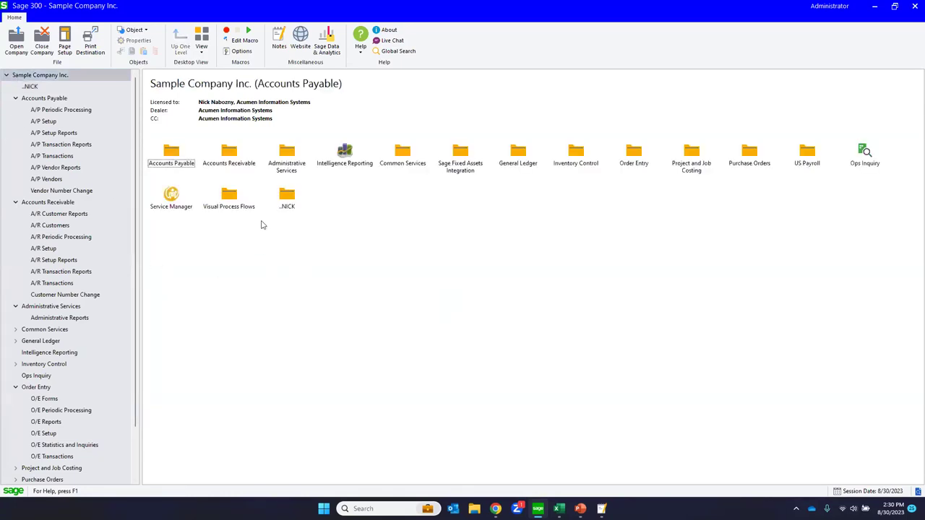
{"action": "right_click", "coordinate": [350, 241]}
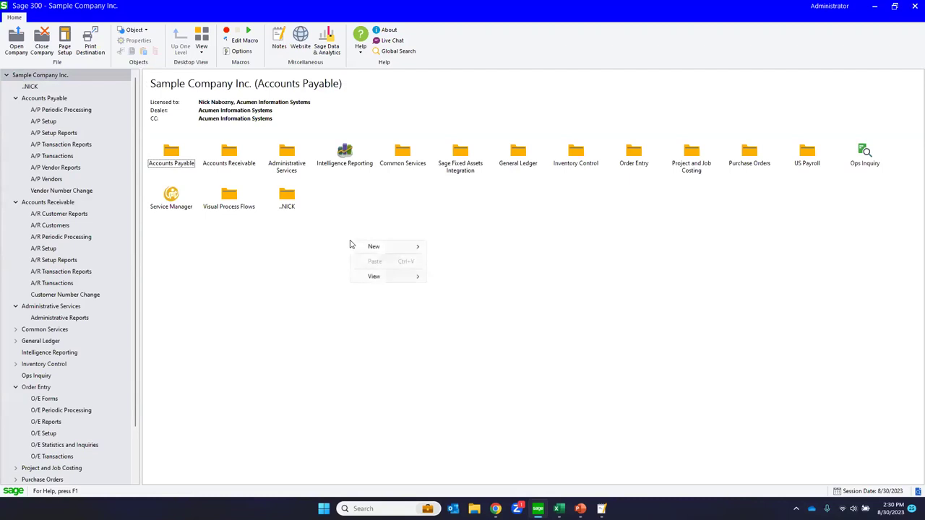
{"action": "mouse_move", "coordinate": [420, 248]}
{"action": "left_click", "coordinate": [451, 247]}
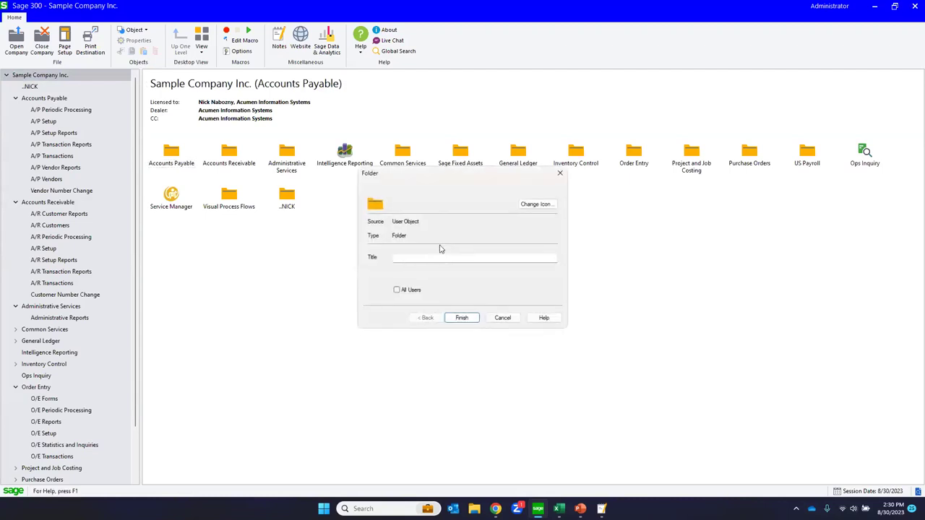
{"action": "left_click", "coordinate": [426, 256]}
{"action": "type", "text": "STARTUP"}
{"action": "key", "text": "Tab"}
{"action": "key", "text": "Return"}
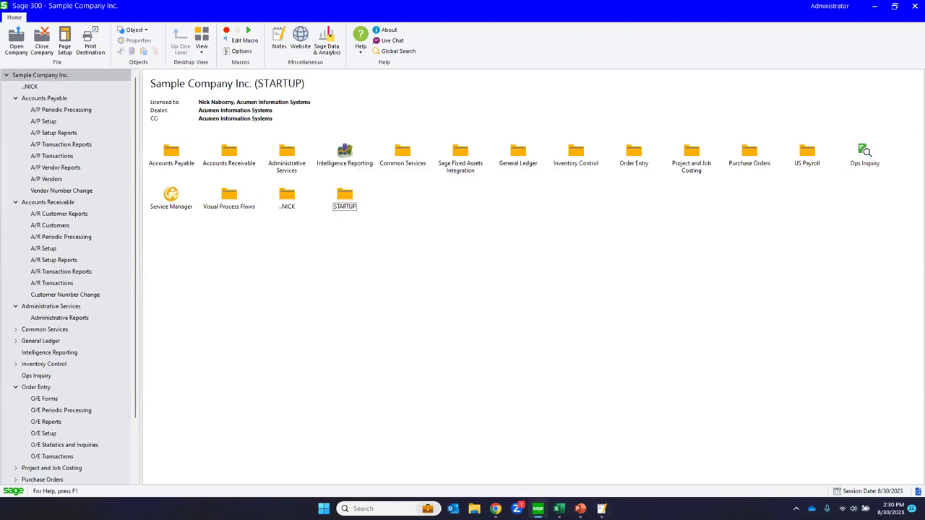
- Open an inventory item's Notes window and close it again
{"action": "mouse_move", "coordinate": [602, 509]}
{"action": "left_click", "coordinate": [606, 450]}
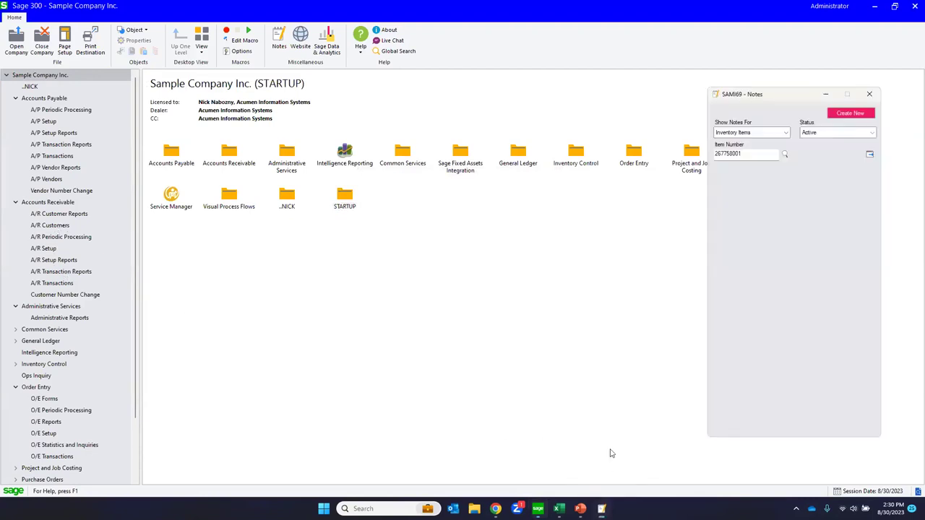
{"action": "left_click", "coordinate": [870, 95]}
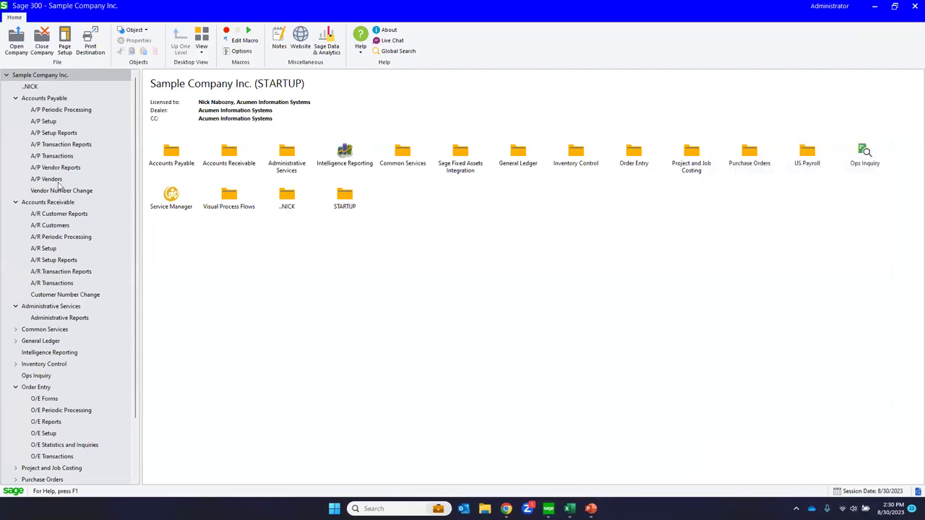
- Copy the A/R Aged Trial Balance report into STARTUP and reopen the company
{"action": "left_click", "coordinate": [52, 273]}
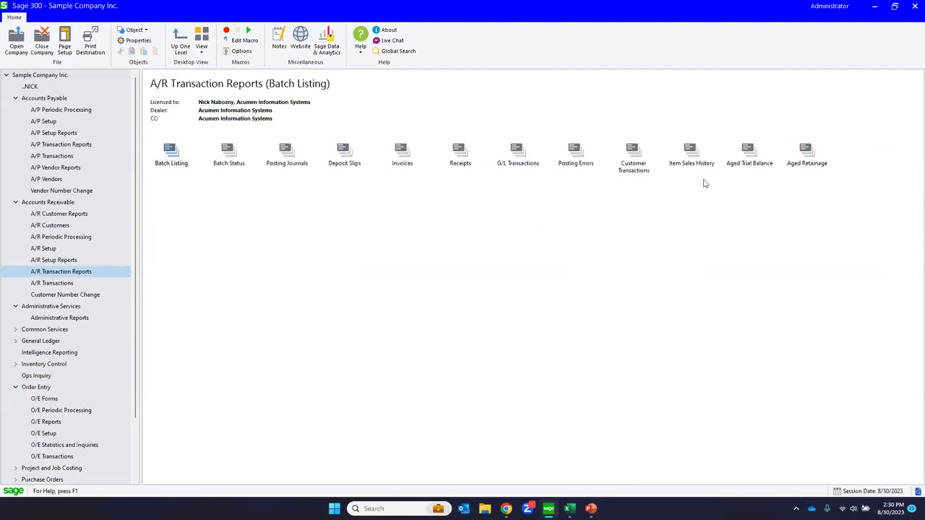
{"action": "left_click", "coordinate": [745, 153]}
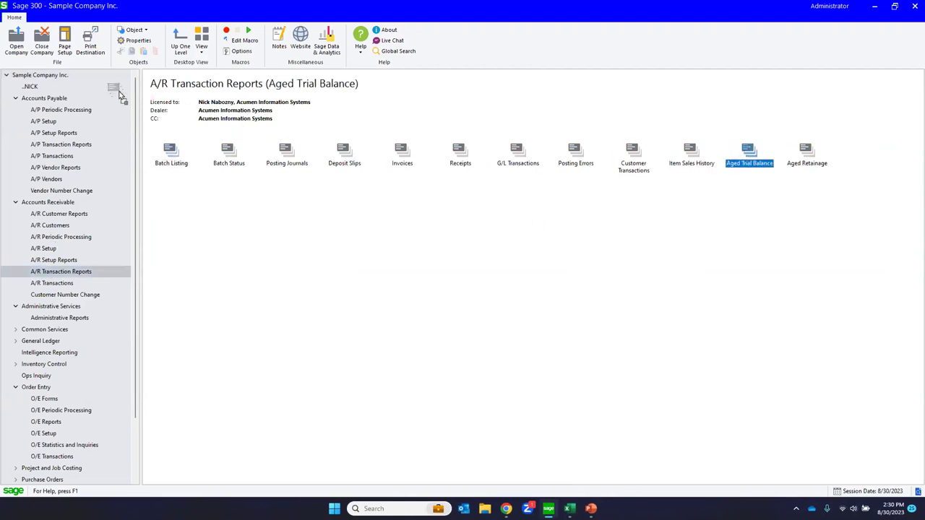
{"action": "left_click_drag", "start_coordinate": [62, 294], "coordinate": [36, 307]}
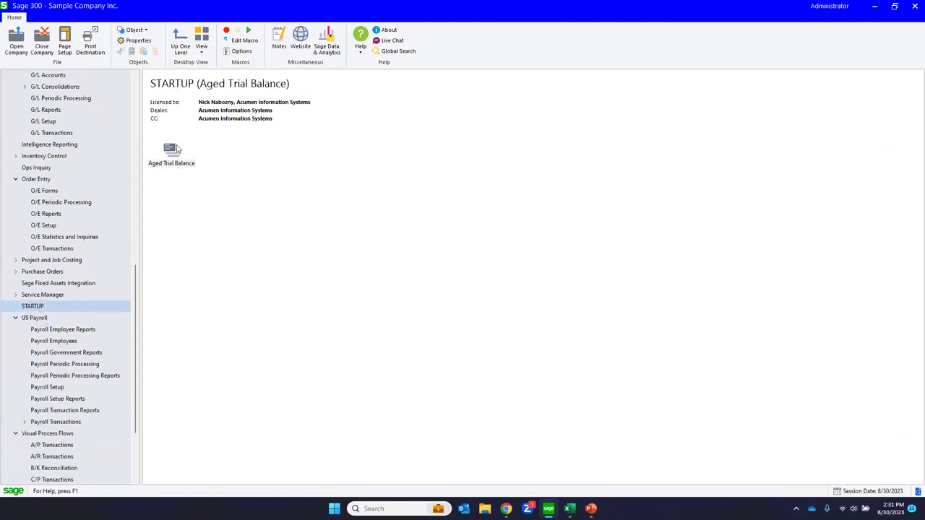
{"action": "left_click", "coordinate": [17, 41]}
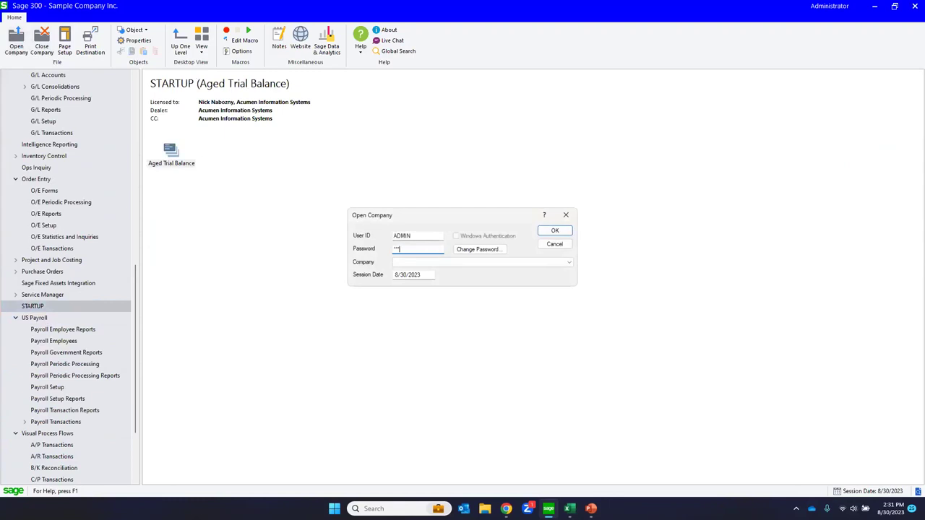
- Sign in, dismiss the processing warning, and close the auto-launched Aged Trial Balance report
{"action": "key", "text": "Return"}
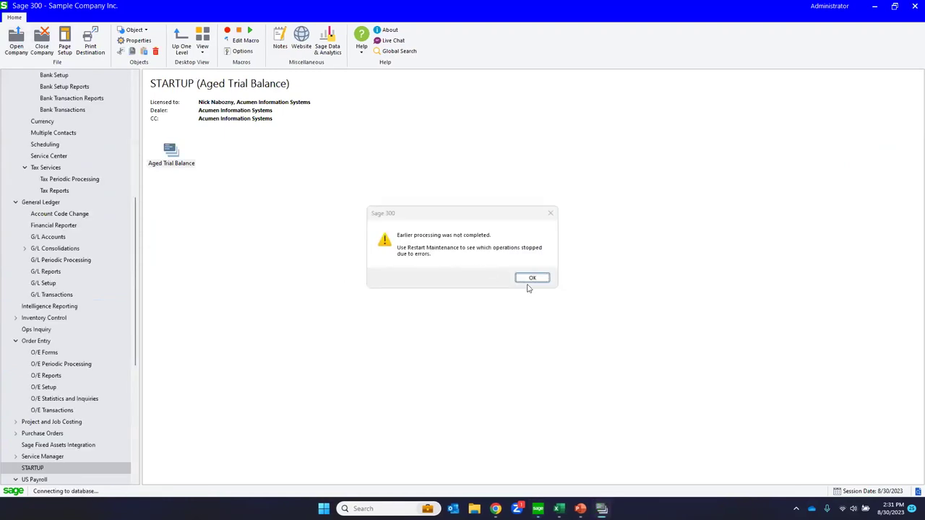
{"action": "left_click", "coordinate": [530, 278]}
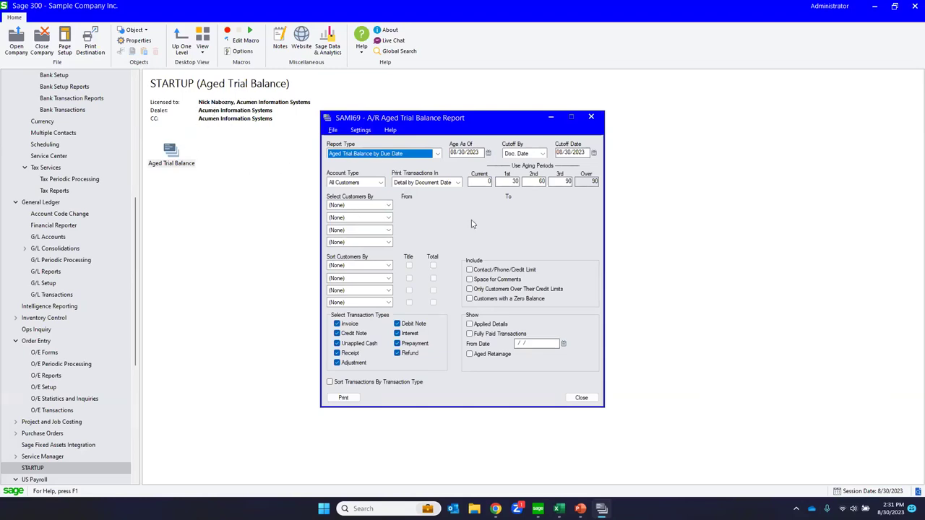
{"action": "left_click", "coordinate": [590, 117]}
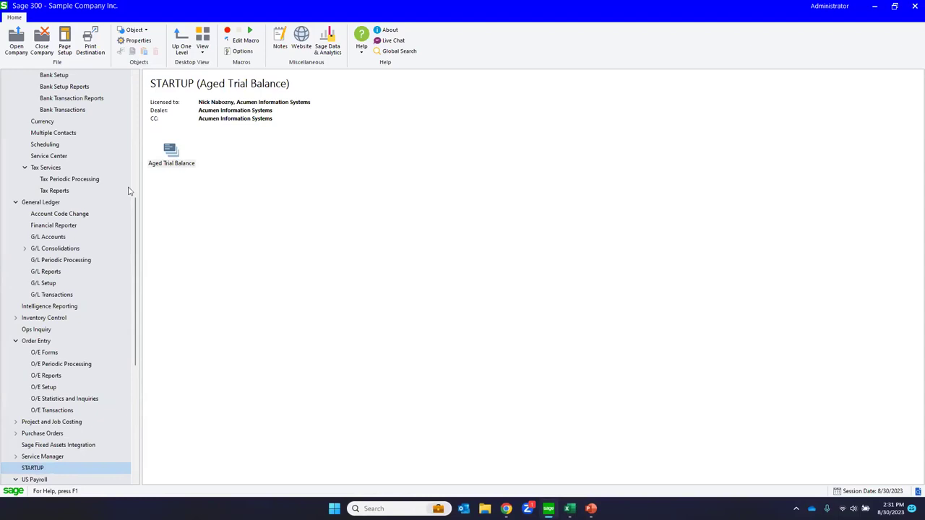
- Delete the Aged Trial Balance shortcut from STARTUP, leaving the folder empty
{"action": "left_click", "coordinate": [166, 154]}
{"action": "key", "text": "Delete"}
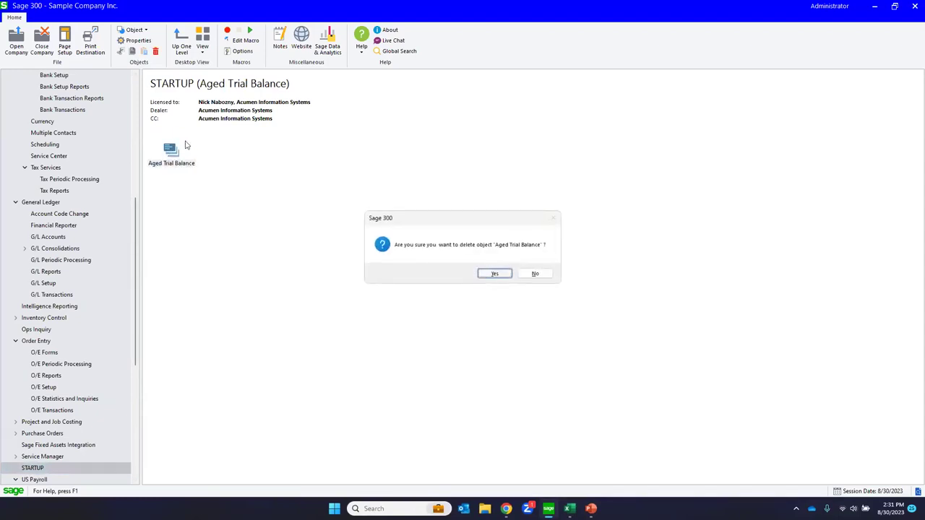
{"action": "key", "text": "Return"}
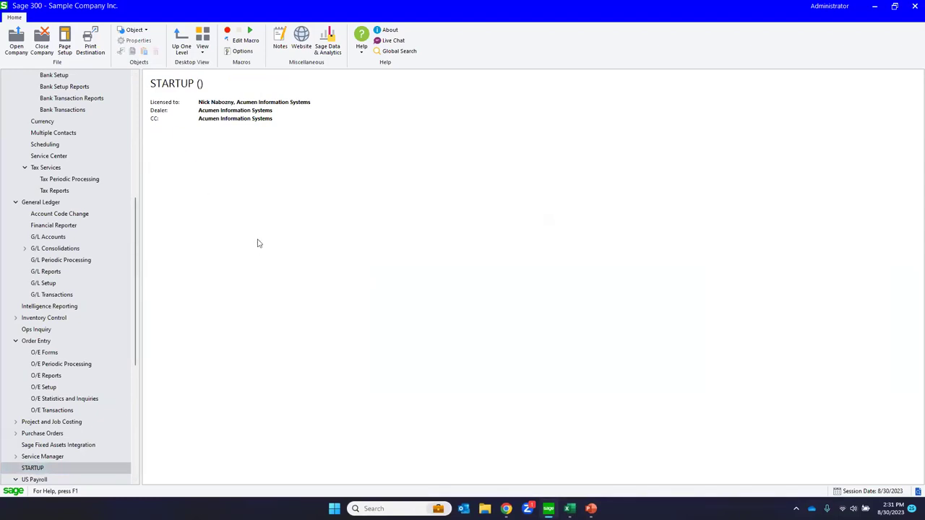
{"action": "left_click", "coordinate": [136, 133]}
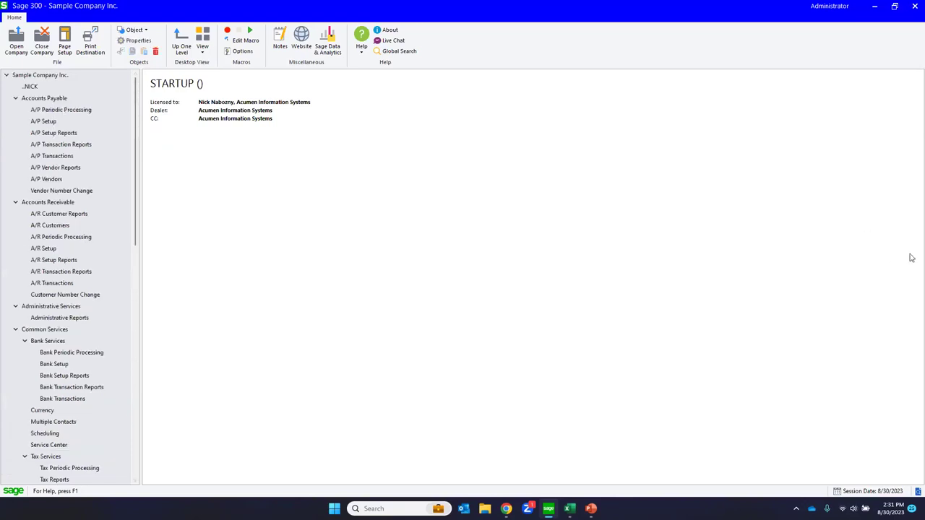
{"action": "left_click", "coordinate": [591, 509]}
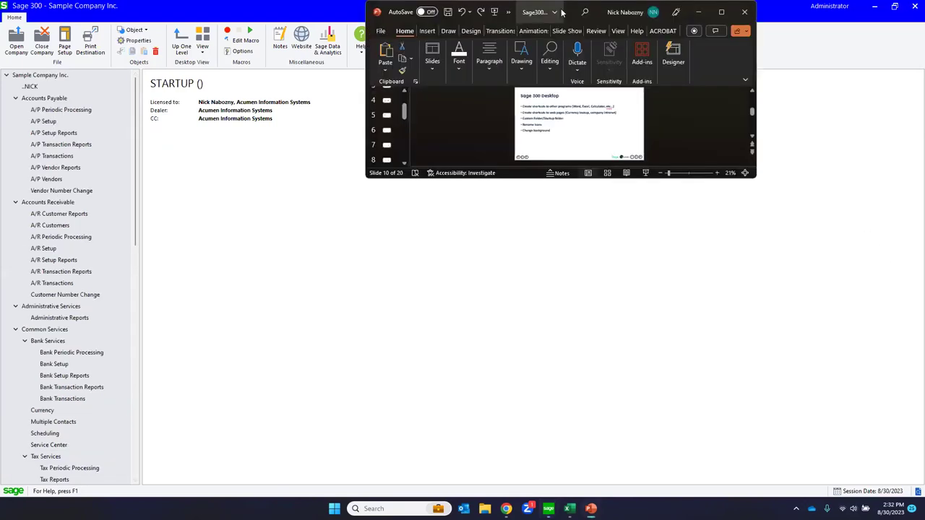
- Maximize PowerPoint and go to slide 11, Visual Process Flows
{"action": "left_click", "coordinate": [719, 13]}
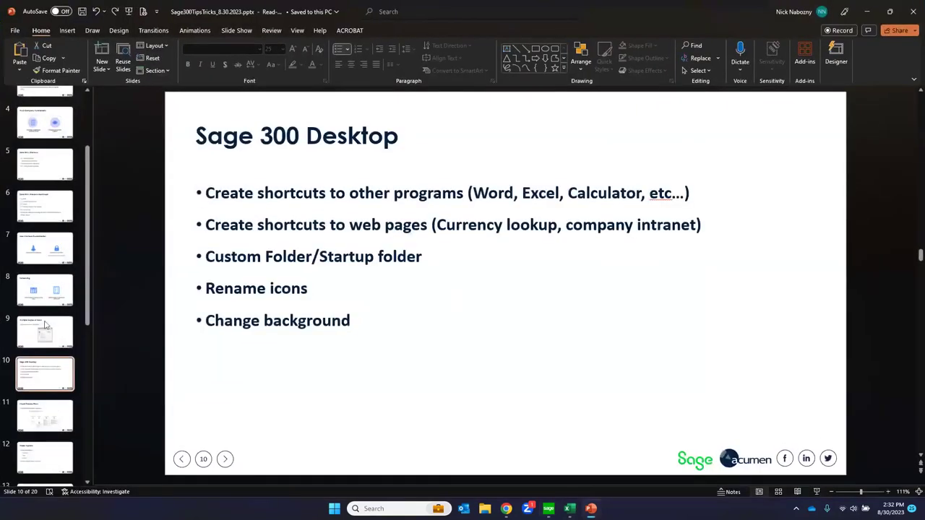
{"action": "left_click", "coordinate": [45, 362]}
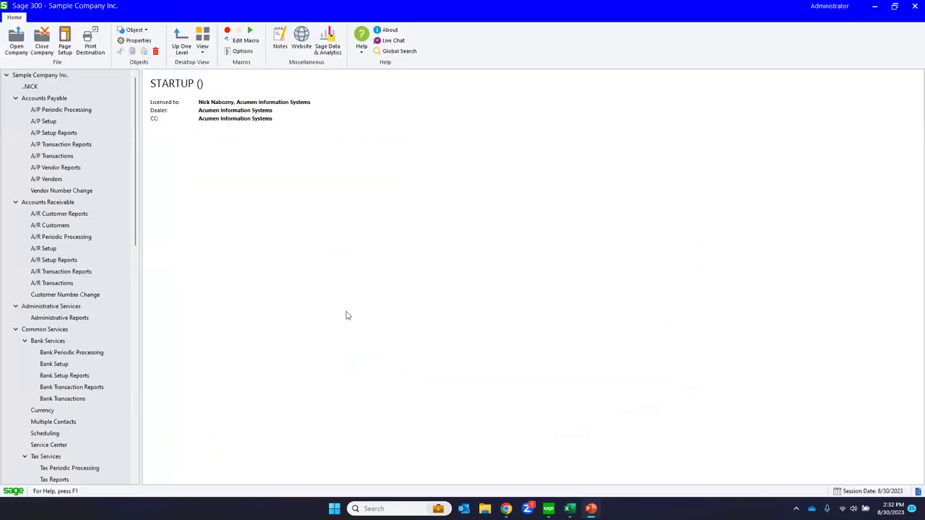
- Collapse the Common Services, General Ledger, A/P, A/R and Order Entry branches
{"action": "left_click", "coordinate": [16, 330]}
{"action": "left_click", "coordinate": [16, 341]}
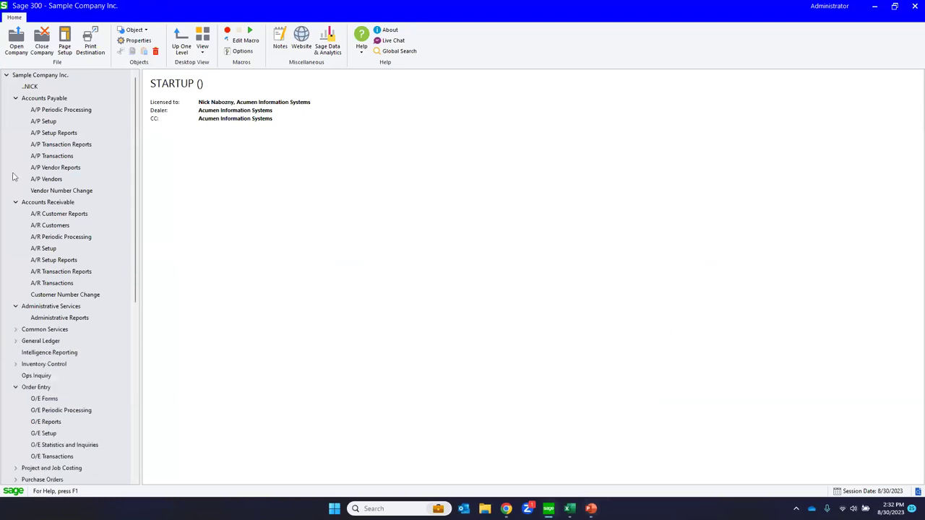
{"action": "left_click", "coordinate": [16, 98]}
{"action": "left_click", "coordinate": [16, 109]}
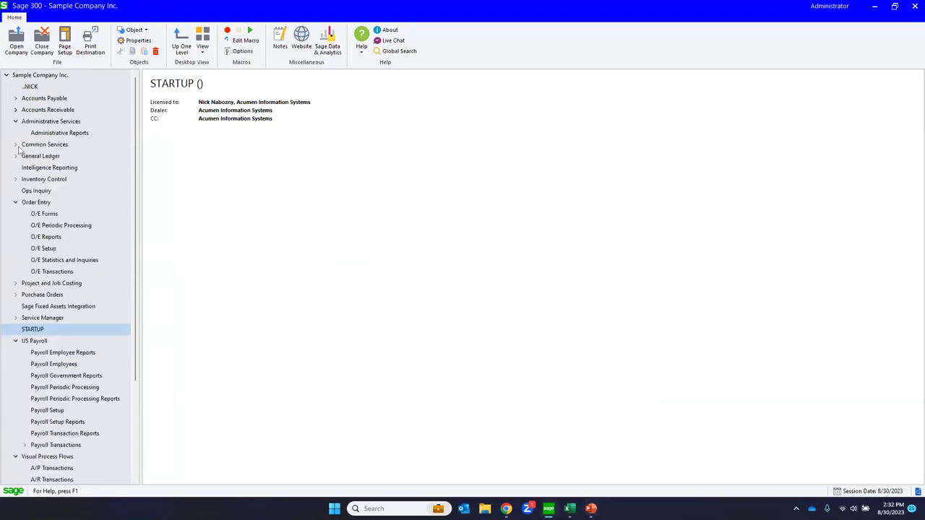
{"action": "left_click", "coordinate": [15, 202]}
- Open the A/P Transactions visual process flow and launch its Enter Vendor Invoices step
{"action": "left_click", "coordinate": [33, 388]}
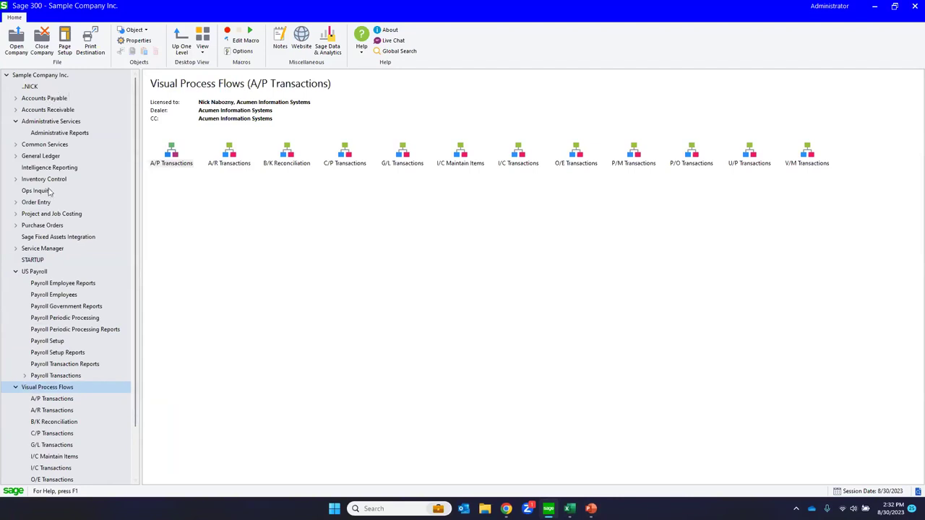
{"action": "left_click", "coordinate": [53, 399]}
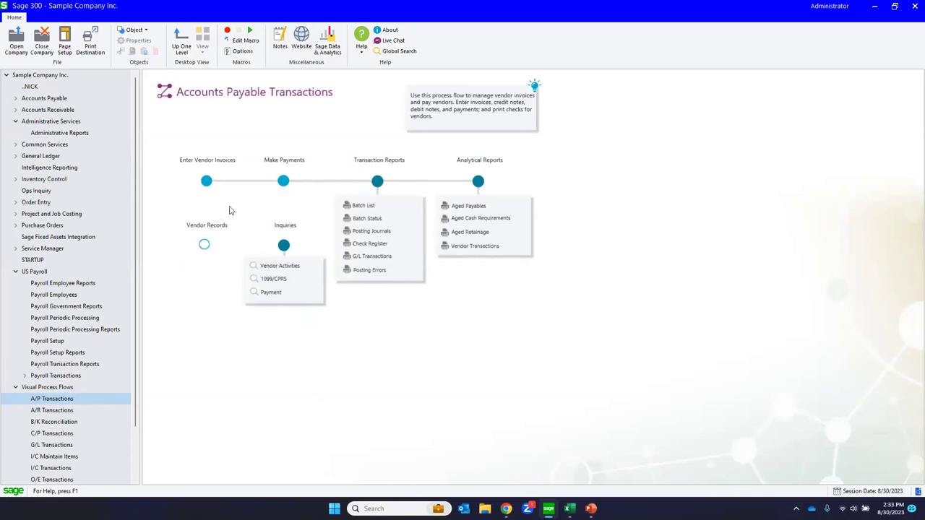
{"action": "left_click", "coordinate": [207, 182]}
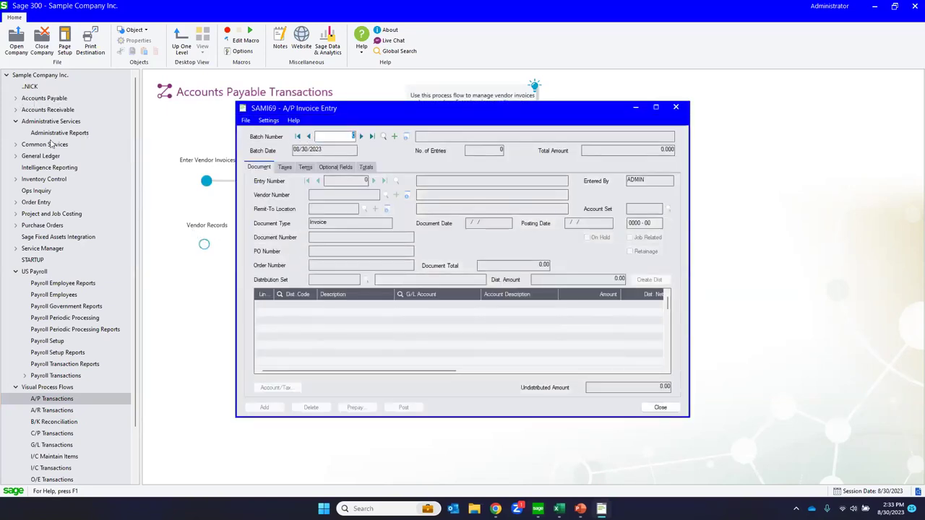
- Close A/P Invoice Entry to return to the A/P Transactions process flow
{"action": "left_click", "coordinate": [662, 406]}
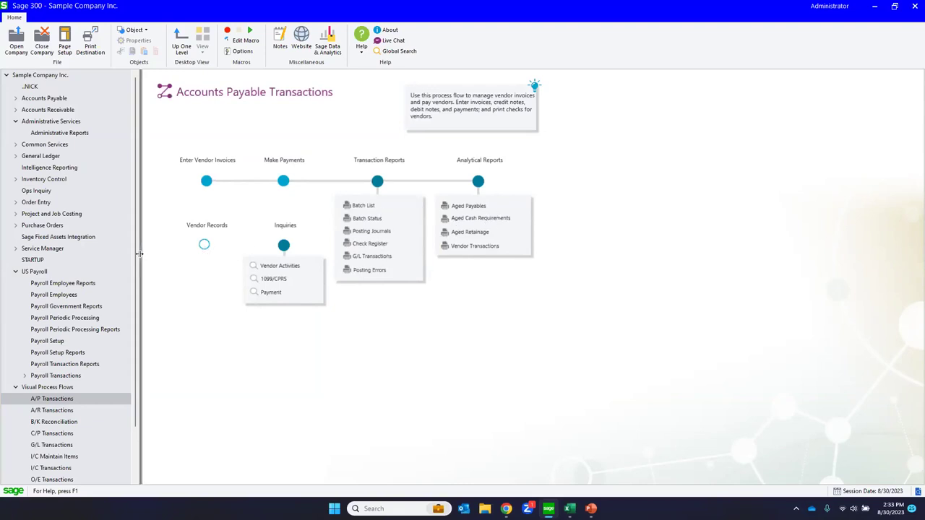
- Customize the A/P Transactions visual process flow, then collapse the US Payroll tree branch
{"action": "left_click_drag", "start_coordinate": [24, 271], "coordinate": [6, 277]}
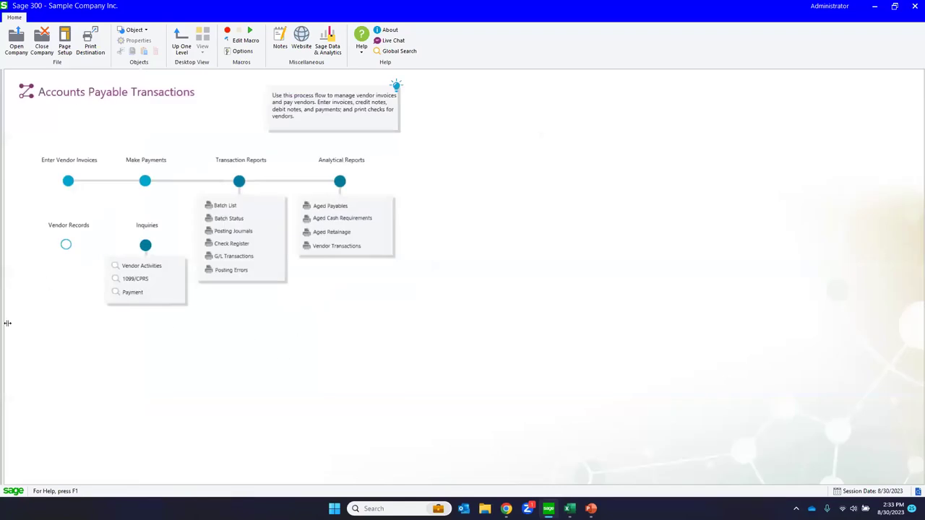
{"action": "left_click_drag", "start_coordinate": [105, 330], "coordinate": [134, 330]}
{"action": "left_click", "coordinate": [59, 401]}
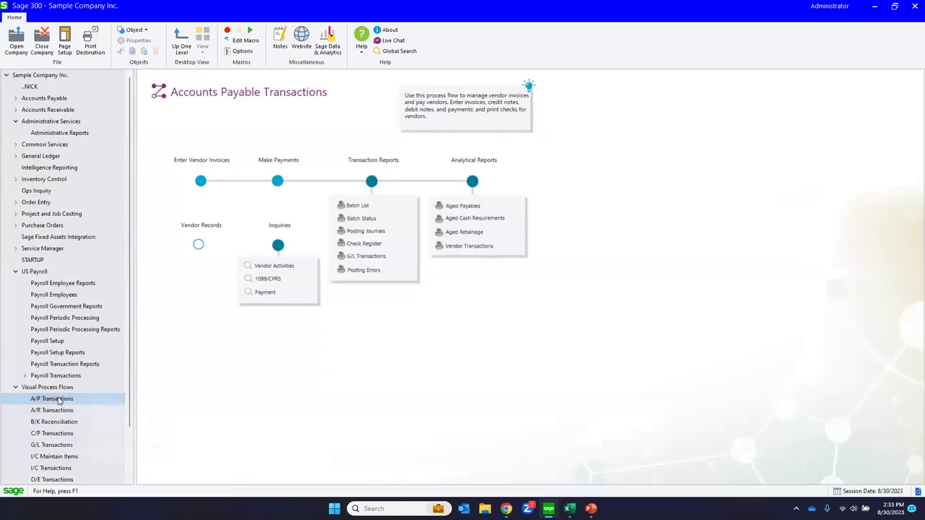
{"action": "right_click", "coordinate": [59, 401]}
{"action": "left_click", "coordinate": [97, 461]}
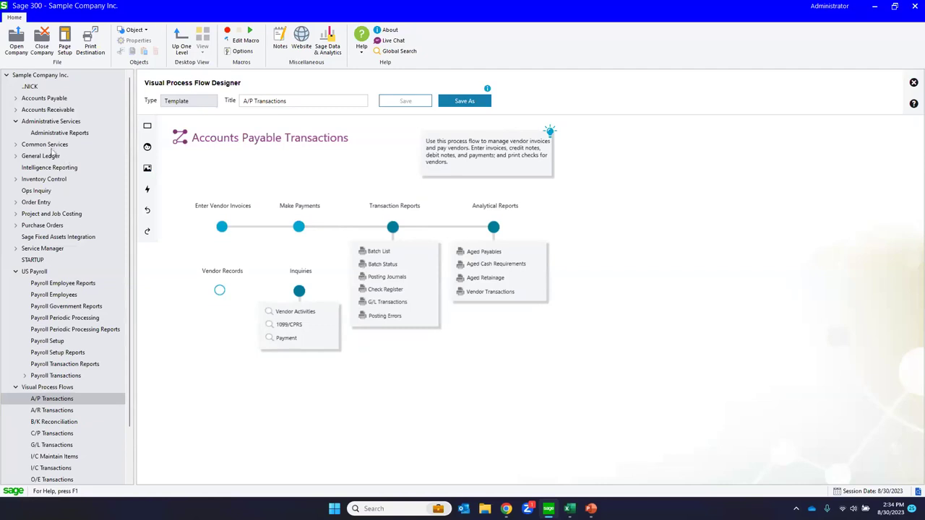
{"action": "left_click", "coordinate": [15, 272]}
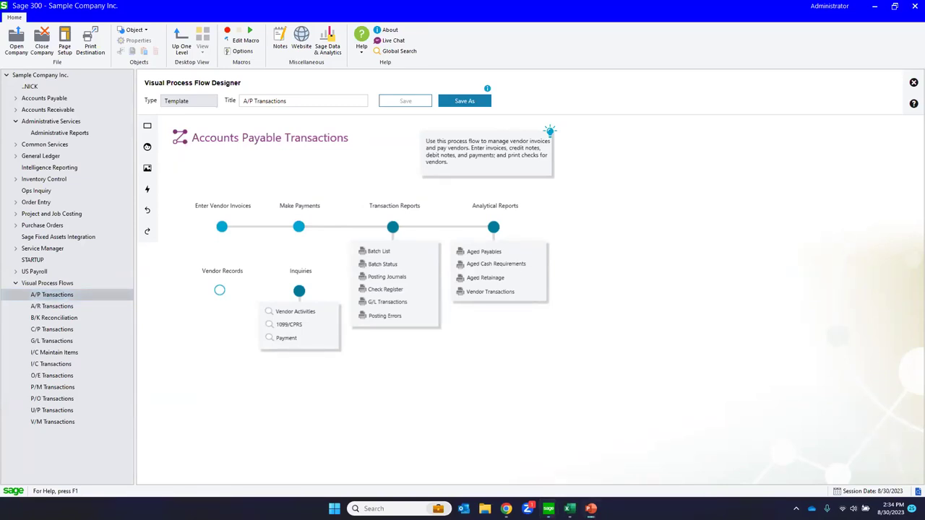
{"action": "key", "text": "alt+Tab"}
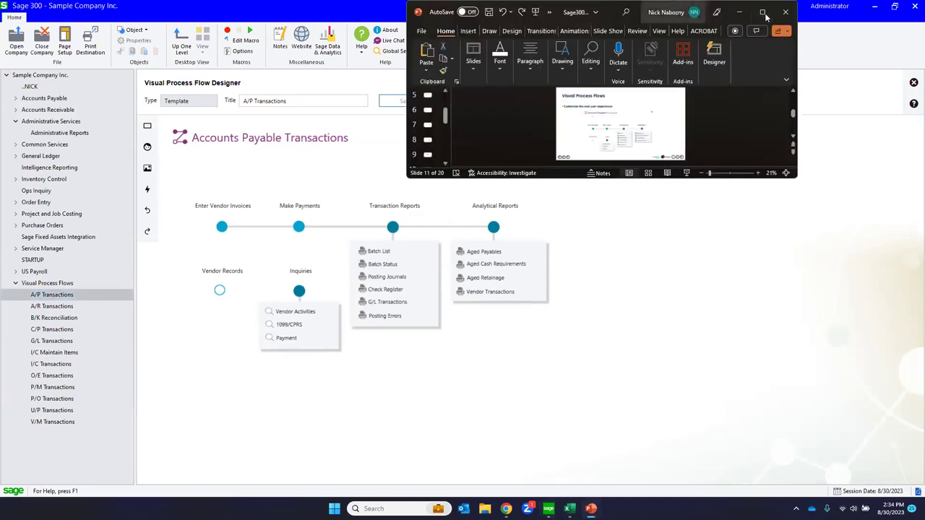
- Maximize the PowerPoint deck and go to slide 12, Finder Options
{"action": "key", "text": "super+Up"}
{"action": "left_click", "coordinate": [58, 399]}
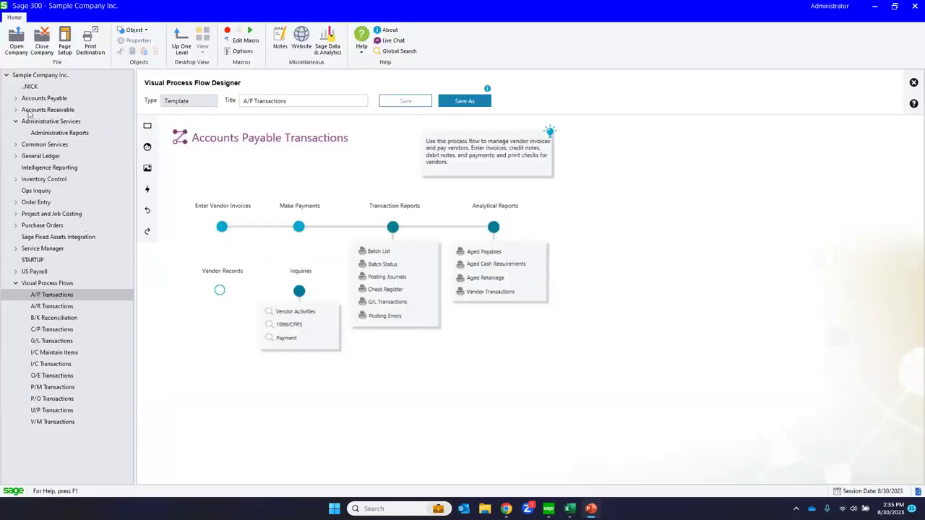
- Launch A/P Vendors > Vendors maximized and bring up the Vendor Number finder
{"action": "left_click", "coordinate": [15, 98]}
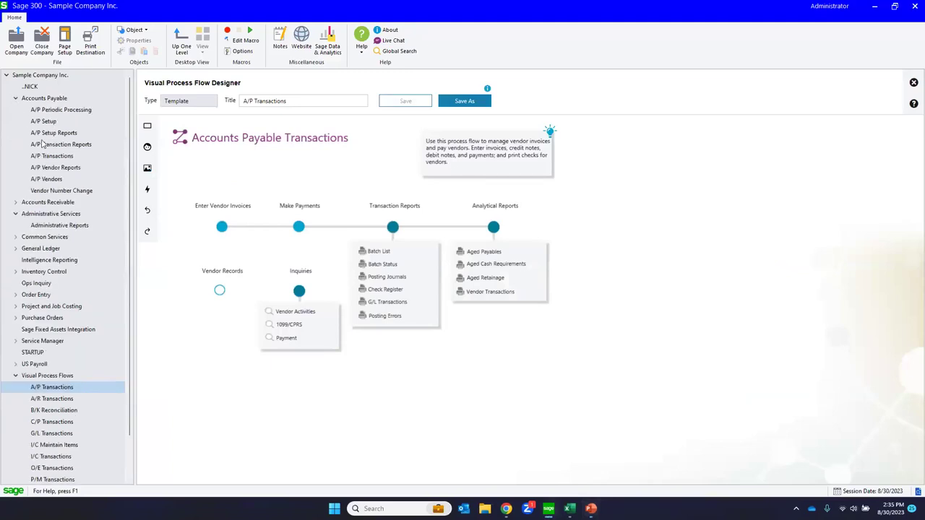
{"action": "left_click", "coordinate": [45, 180]}
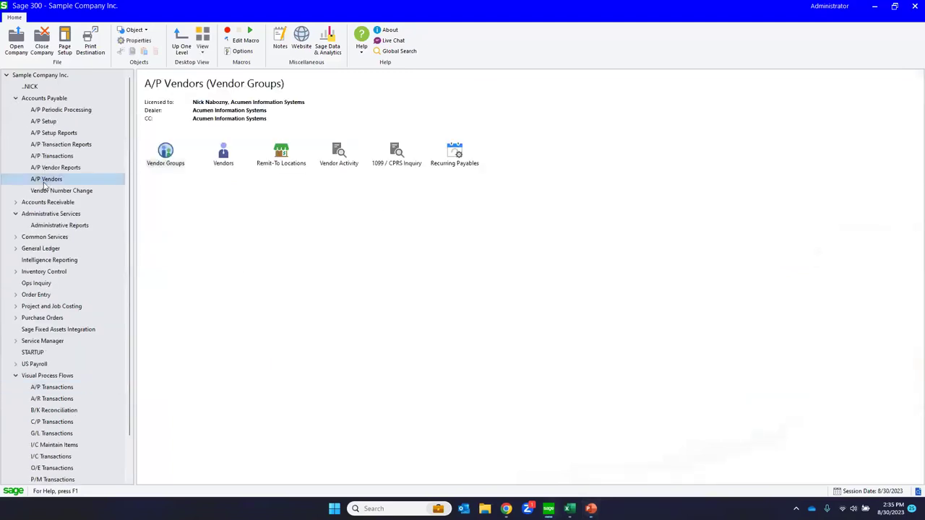
{"action": "double_click", "coordinate": [221, 158]}
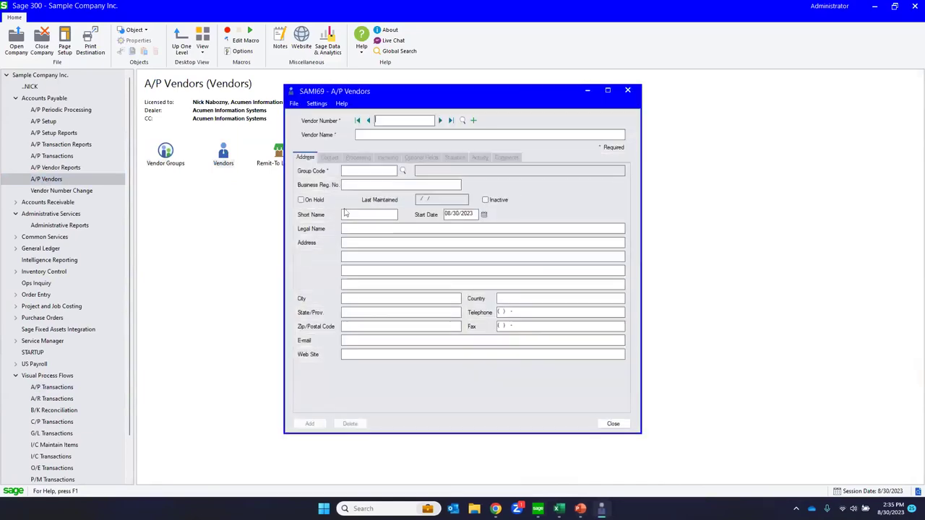
{"action": "left_click", "coordinate": [608, 91]}
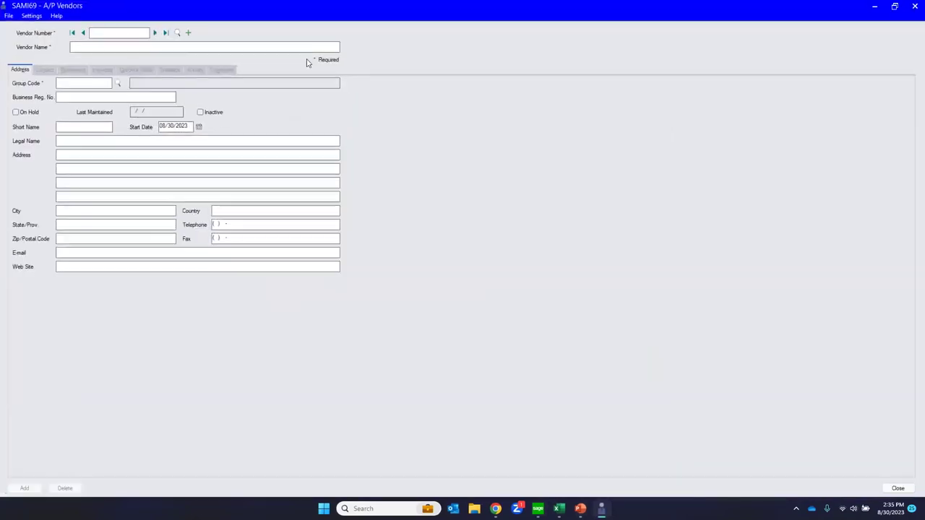
{"action": "left_click", "coordinate": [177, 33]}
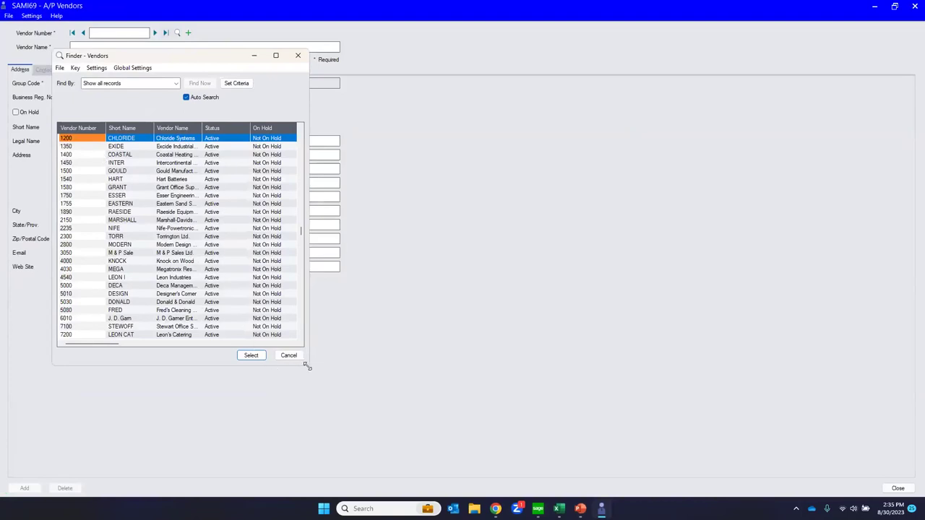
- Enlarge and reposition the vendor Finder window
{"action": "left_click_drag", "start_coordinate": [306, 367], "coordinate": [593, 462]}
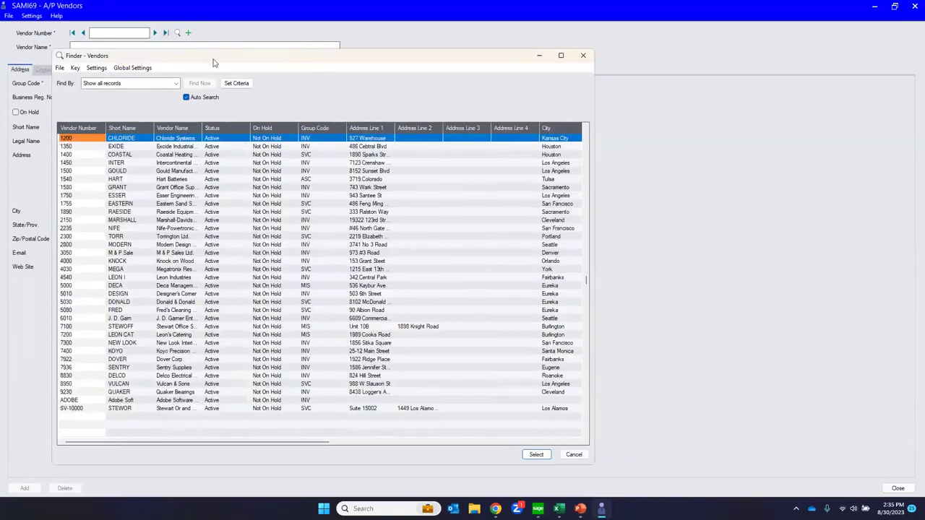
{"action": "left_click_drag", "start_coordinate": [218, 62], "coordinate": [350, 94]}
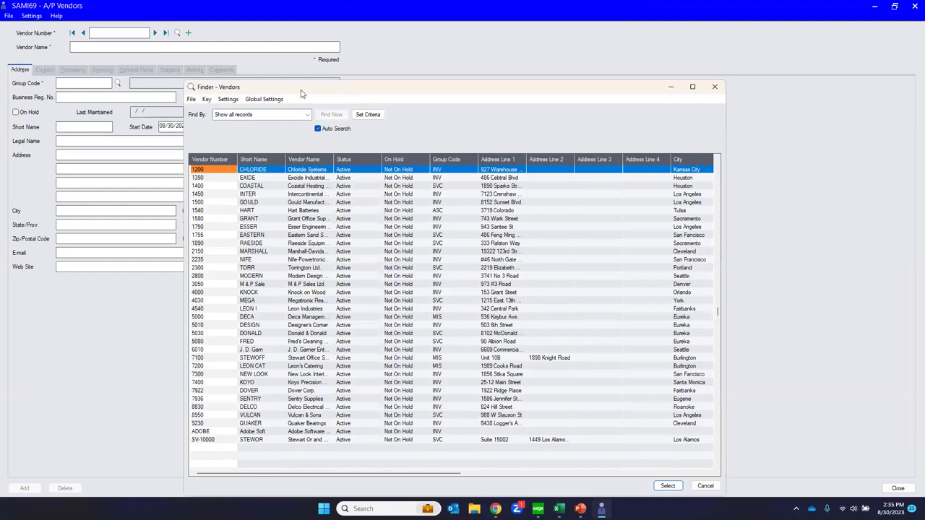
{"action": "left_click", "coordinate": [205, 100]}
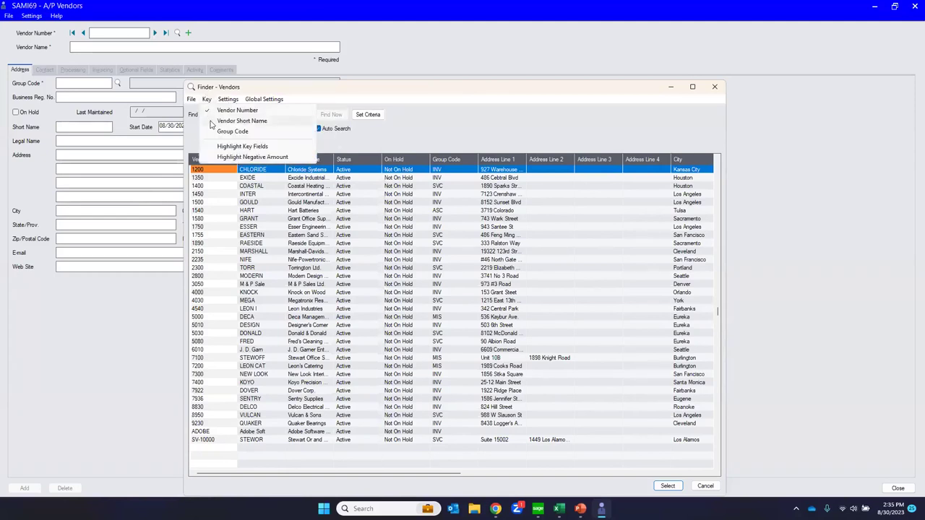
- Include the Note, Vendor's Purchasing Rep and Temporary Vendor columns in the Finder
{"action": "mouse_move", "coordinate": [231, 100]}
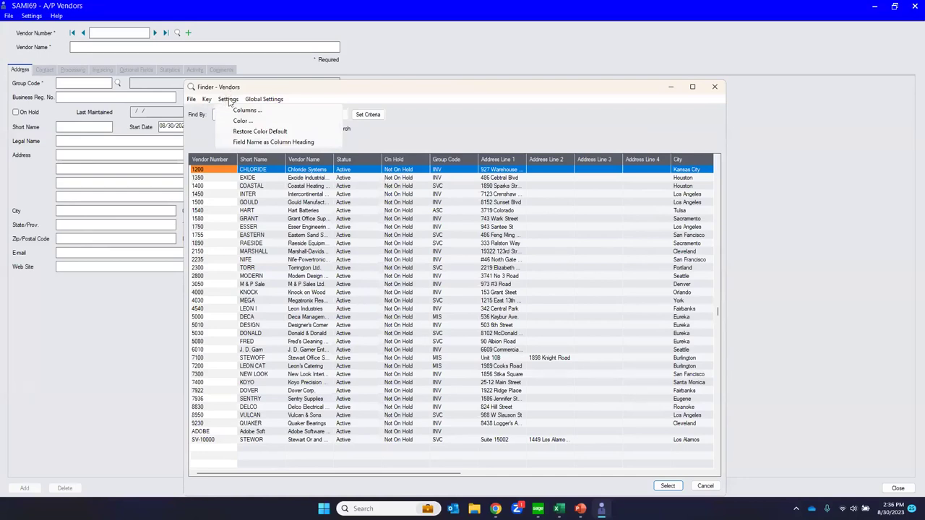
{"action": "left_click", "coordinate": [246, 110]}
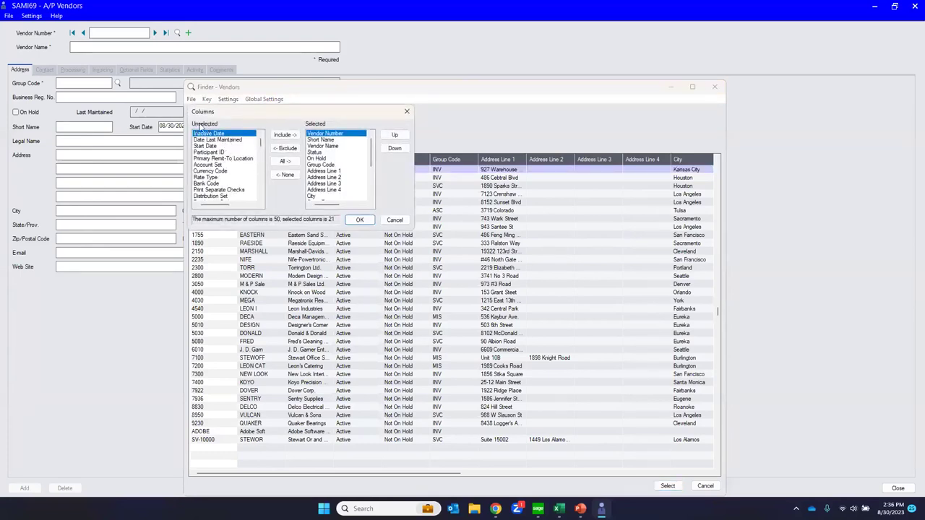
{"action": "scroll", "coordinate": [209, 168], "scroll_direction": "down", "scroll_amount": 3}
{"action": "scroll", "coordinate": [209, 168], "scroll_direction": "down", "scroll_amount": 10}
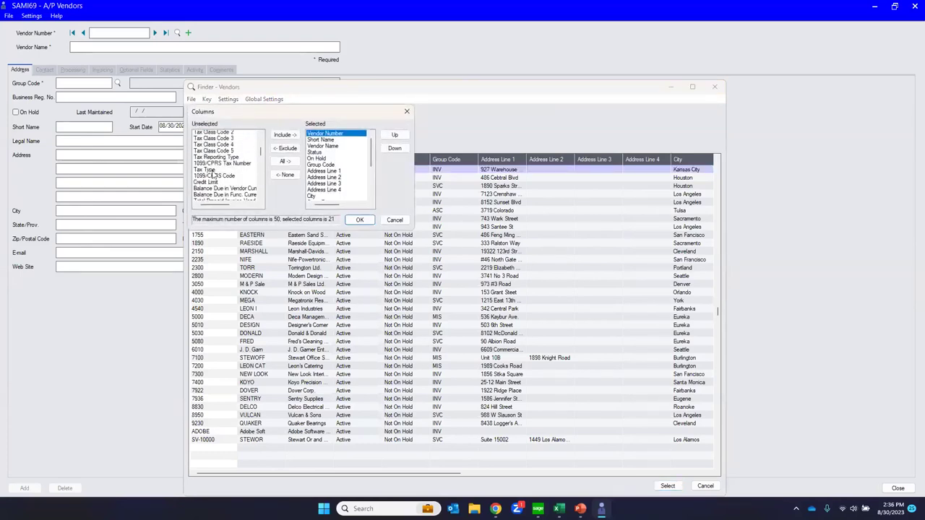
{"action": "scroll", "coordinate": [211, 193], "scroll_direction": "down", "scroll_amount": 5}
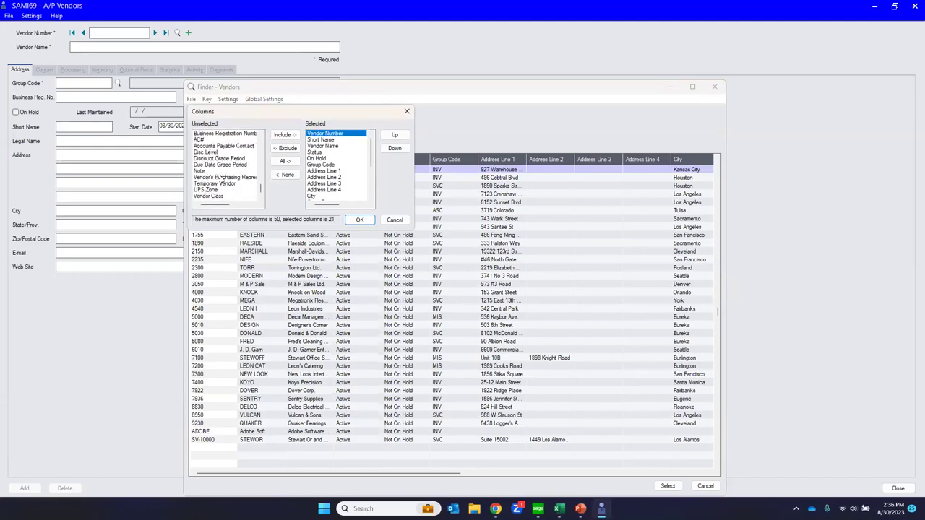
{"action": "left_click", "coordinate": [220, 196]}
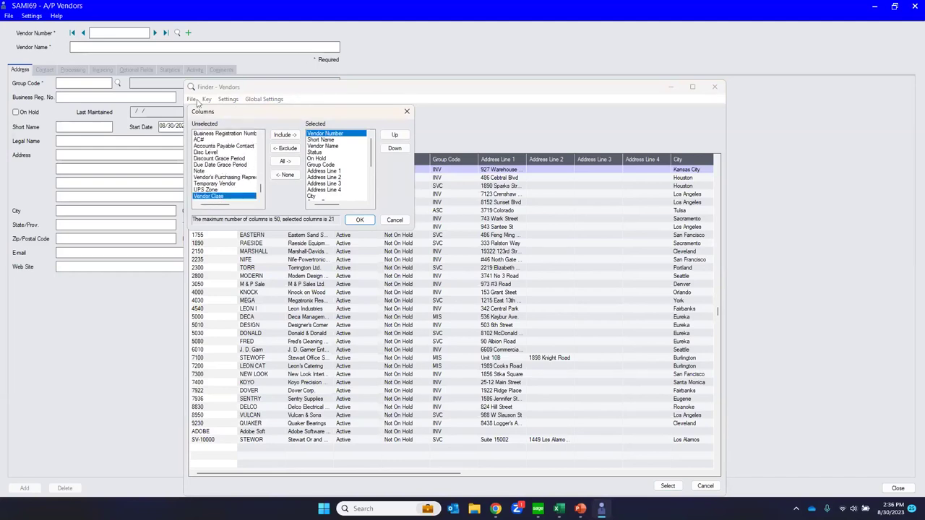
{"action": "left_click", "coordinate": [209, 184]}
{"action": "left_click", "coordinate": [208, 177]}
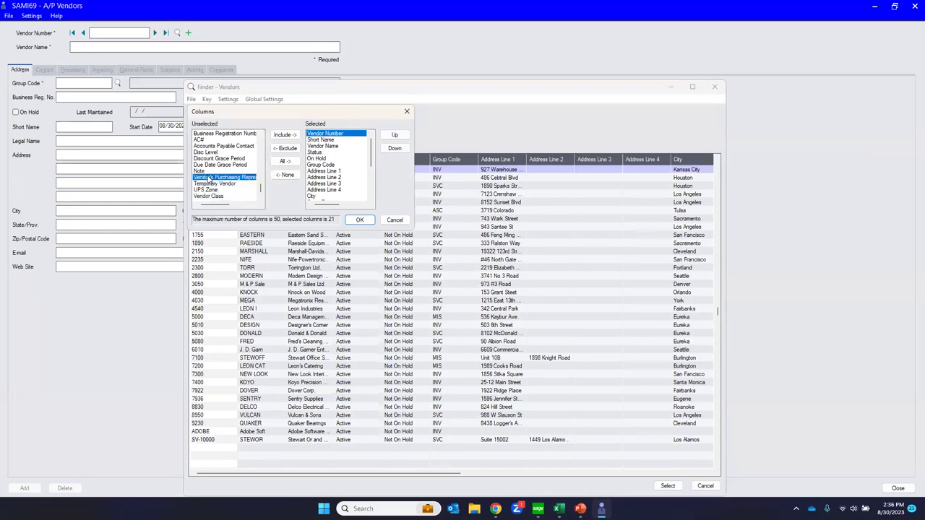
{"action": "left_click", "coordinate": [207, 172]}
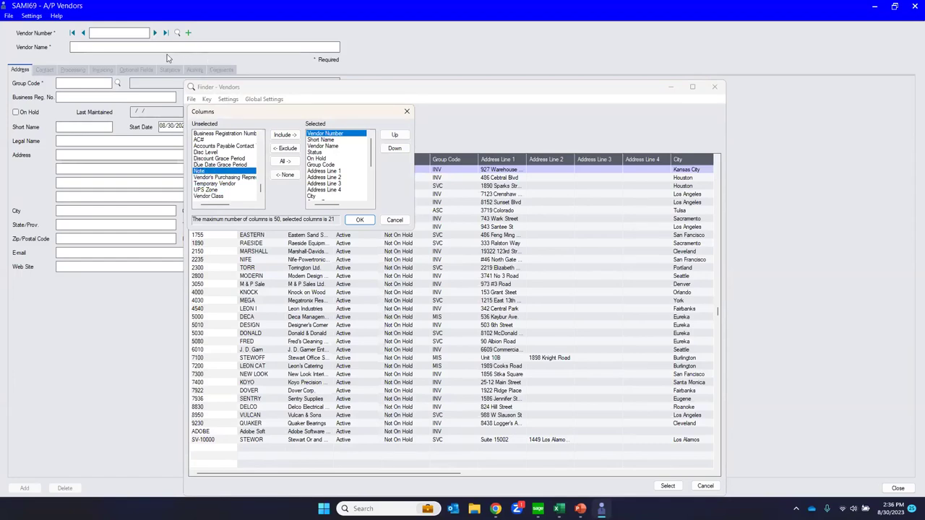
{"action": "left_click", "coordinate": [284, 134]}
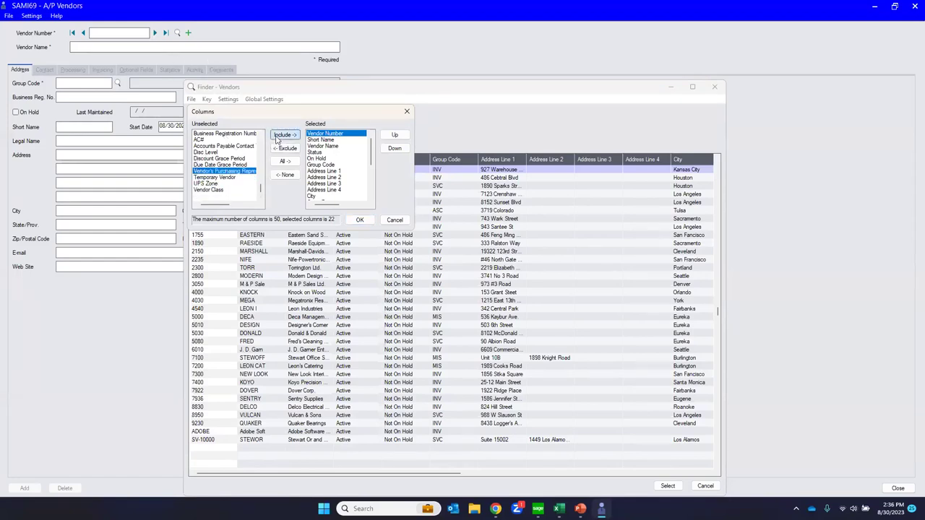
{"action": "left_click", "coordinate": [284, 135]}
{"action": "left_click", "coordinate": [284, 135]}
- Place Temporary Vendor just after Contact's Fax and apply the column setup
{"action": "scroll", "coordinate": [330, 190], "scroll_direction": "down", "scroll_amount": 5}
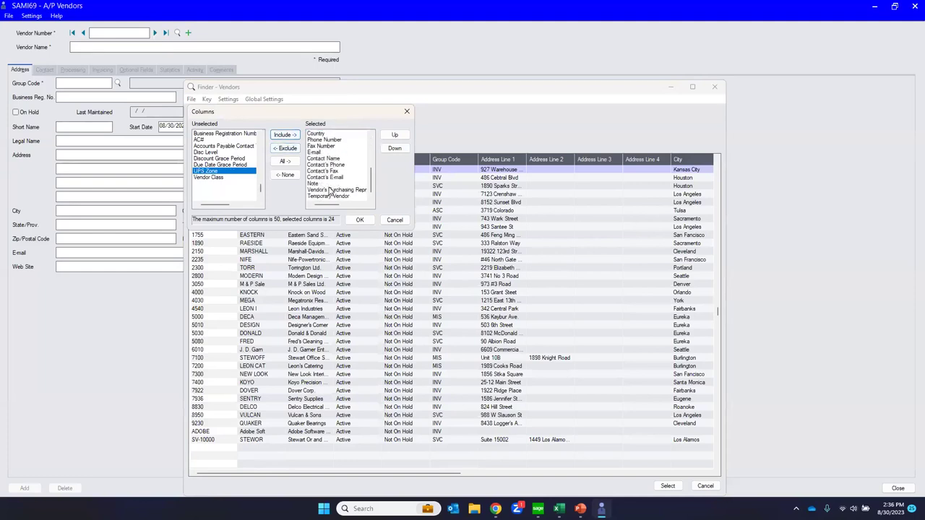
{"action": "left_click", "coordinate": [330, 196]}
{"action": "left_click", "coordinate": [394, 135]}
{"action": "left_click", "coordinate": [395, 135]}
{"action": "left_click", "coordinate": [394, 135]}
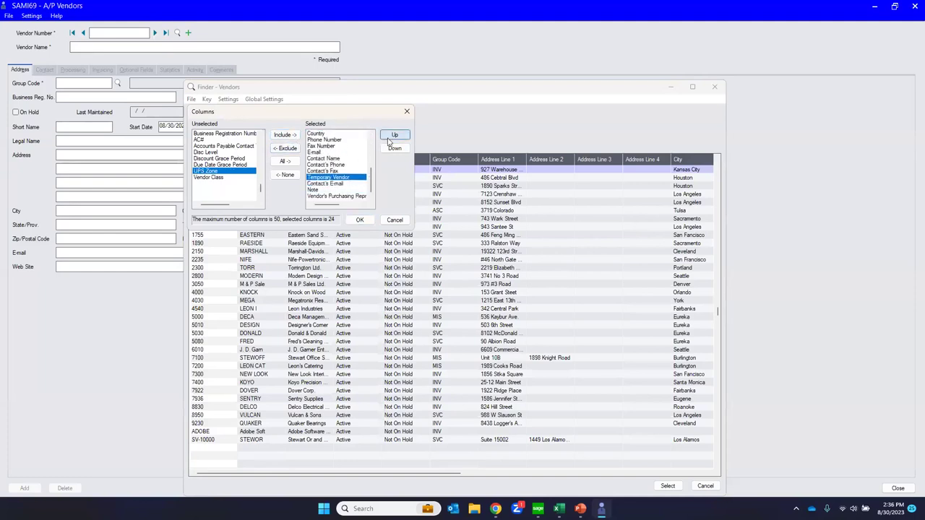
{"action": "left_click", "coordinate": [394, 135]}
{"action": "left_click", "coordinate": [394, 136]}
{"action": "left_click", "coordinate": [393, 149]}
{"action": "left_click", "coordinate": [394, 149]}
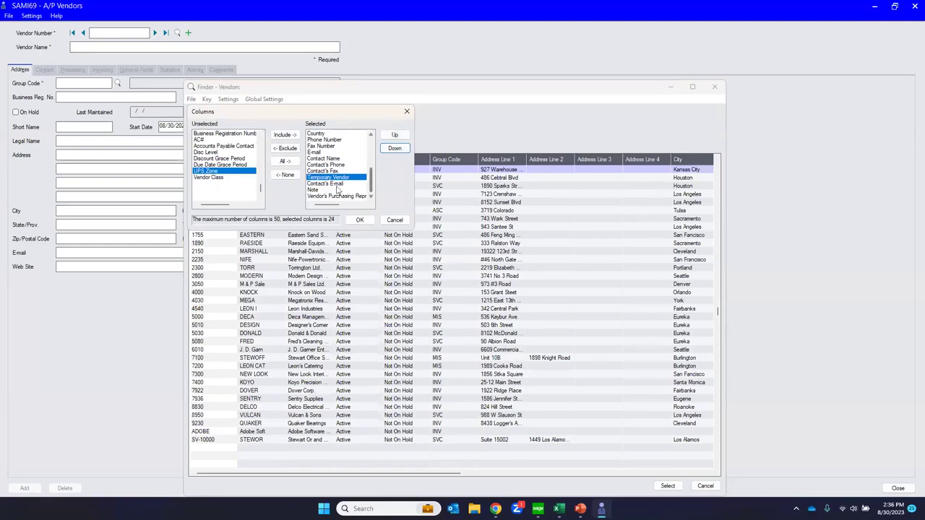
{"action": "left_click", "coordinate": [359, 220]}
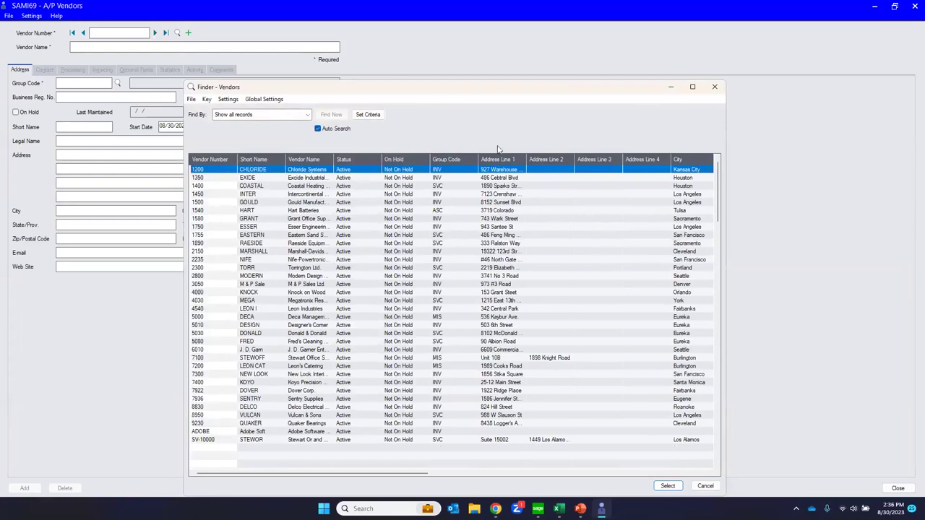
- Move On Hold after Group Code, widen Address Line 1, and search by Vendor Name containing 'moder'
{"action": "left_click_drag", "start_coordinate": [400, 164], "coordinate": [522, 159]}
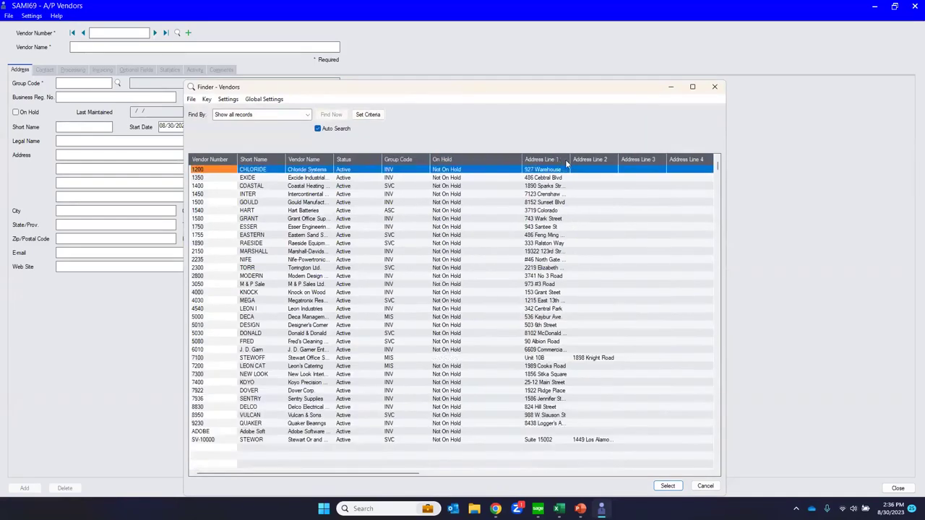
{"action": "left_click_drag", "start_coordinate": [636, 166], "coordinate": [634, 162]}
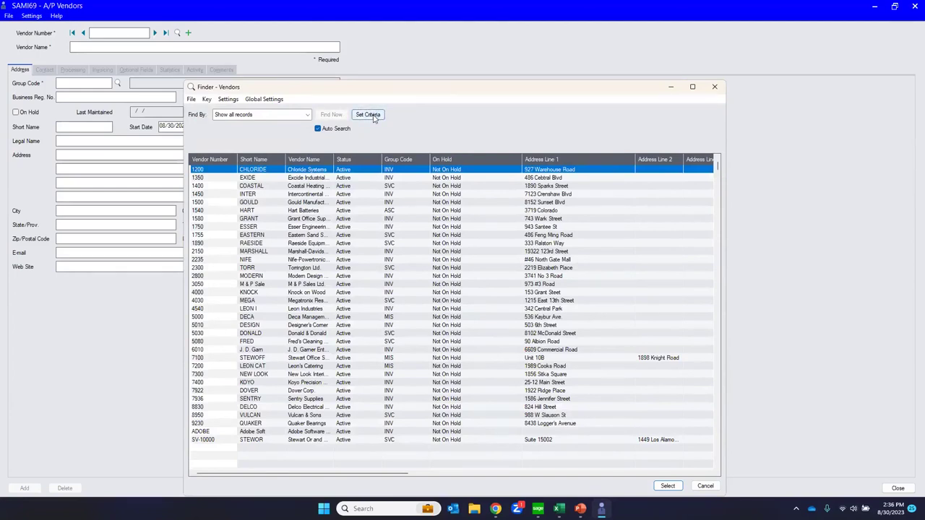
{"action": "left_click", "coordinate": [289, 116]}
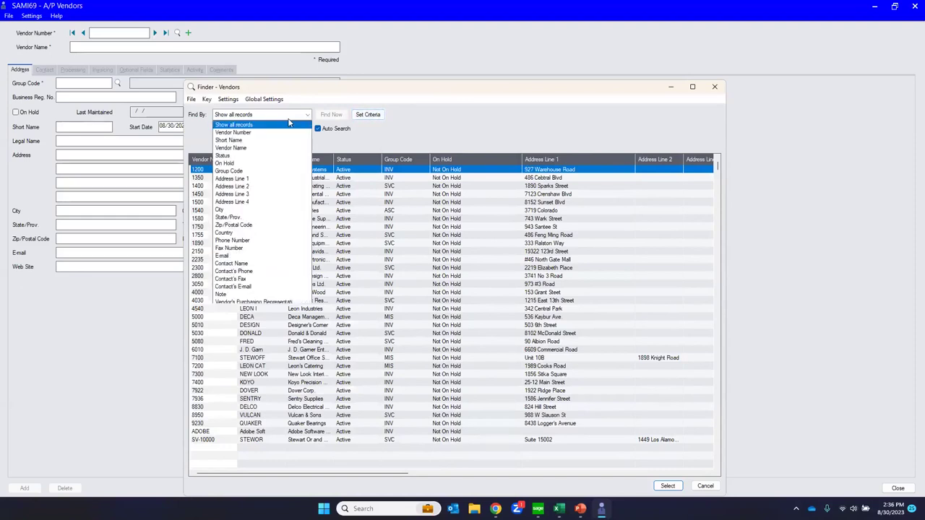
{"action": "left_click", "coordinate": [254, 149]}
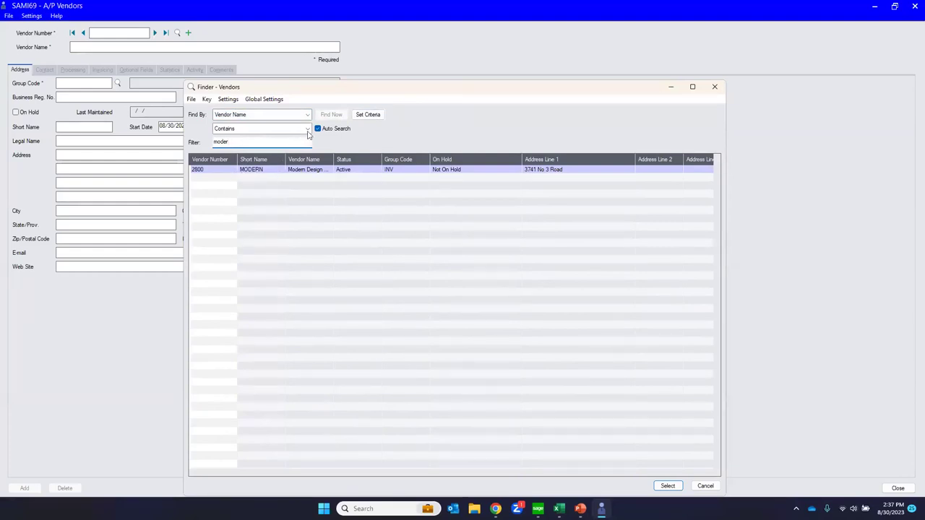
{"action": "left_click", "coordinate": [364, 121]}
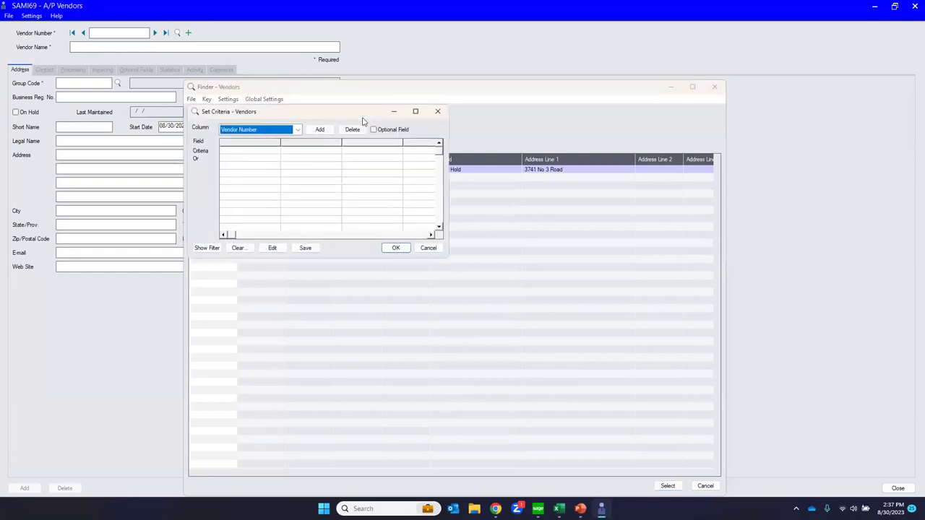
- Browse State/Prov. and Group Code as filter fields, then cancel Set Criteria and close the Finder
{"action": "left_click", "coordinate": [297, 131]}
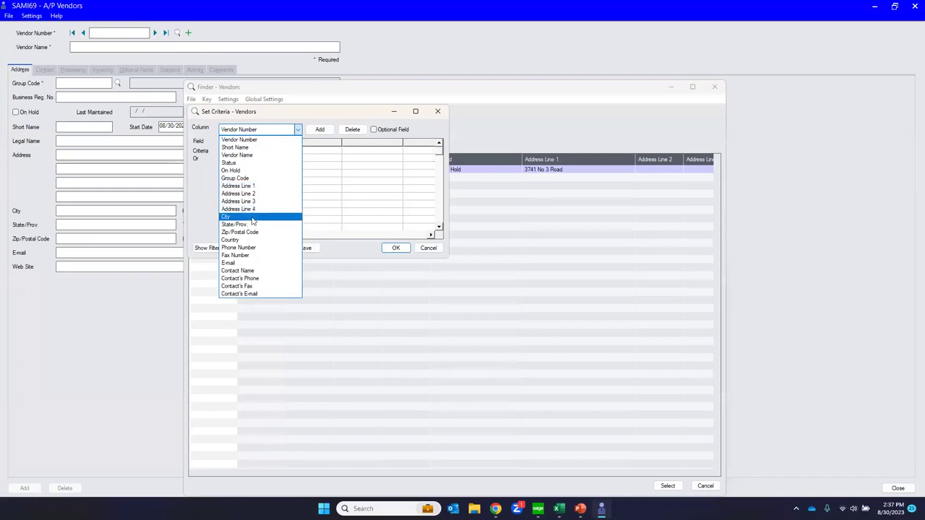
{"action": "left_click", "coordinate": [252, 225]}
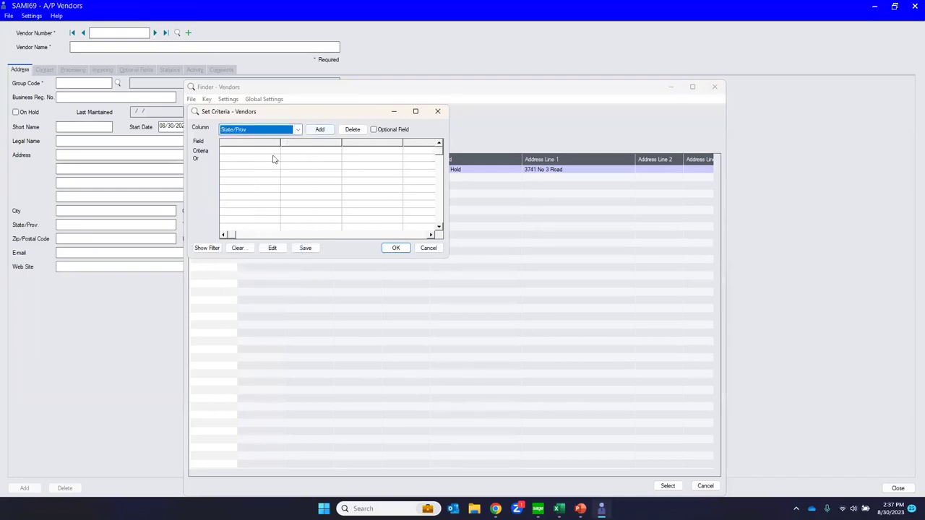
{"action": "left_click", "coordinate": [292, 131]}
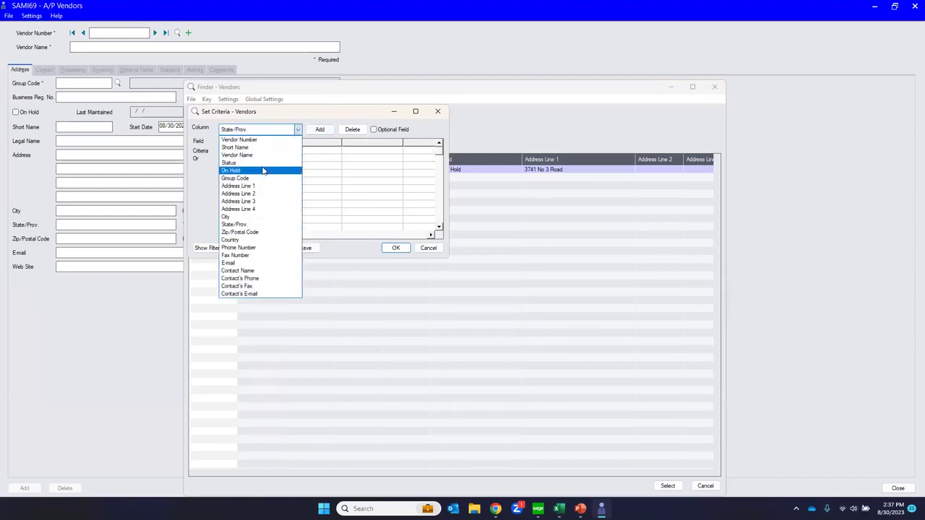
{"action": "left_click", "coordinate": [258, 180]}
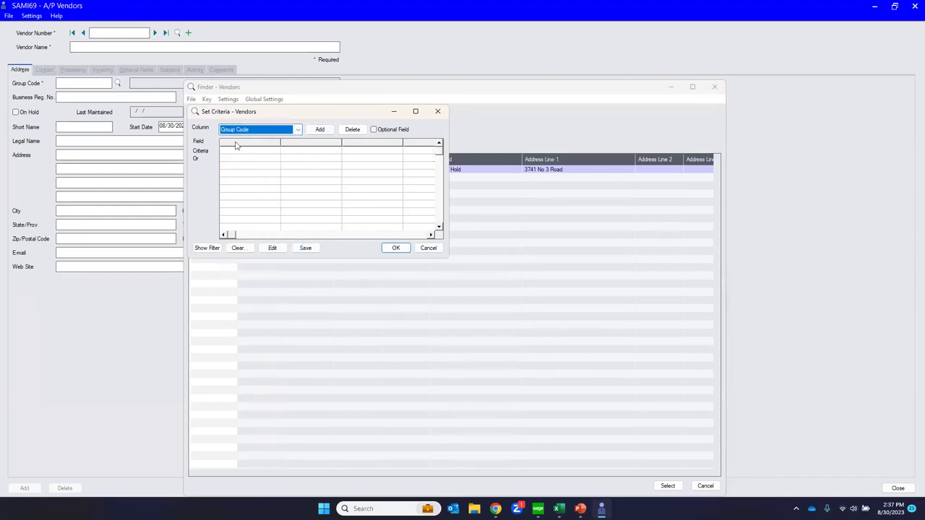
{"action": "left_click", "coordinate": [428, 249]}
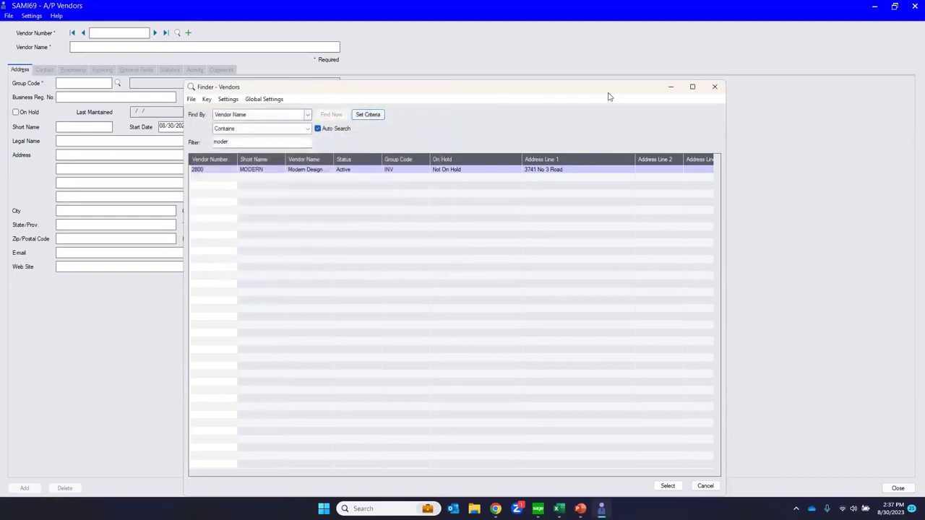
{"action": "left_click", "coordinate": [715, 87]}
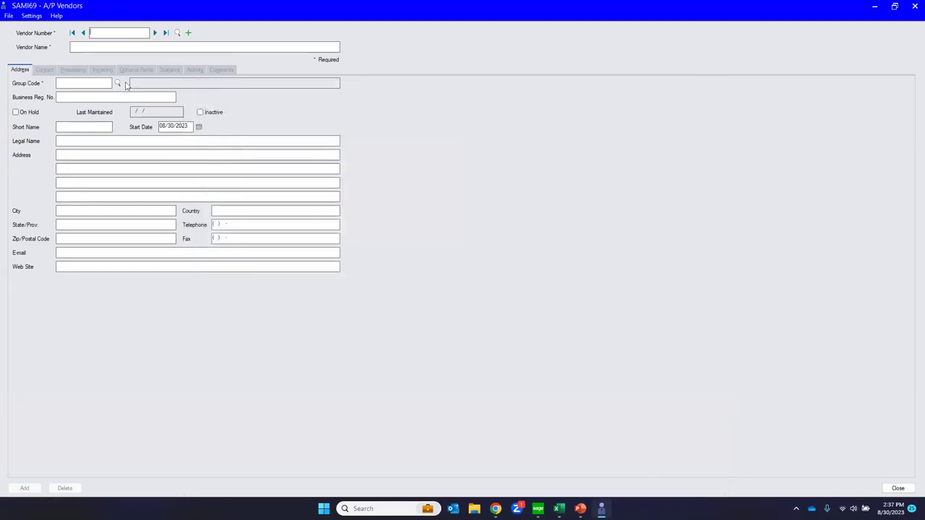
- Open the vendor Finder maximized and browse the EXIDE, COASTAL and TORR rows
{"action": "left_click", "coordinate": [177, 33]}
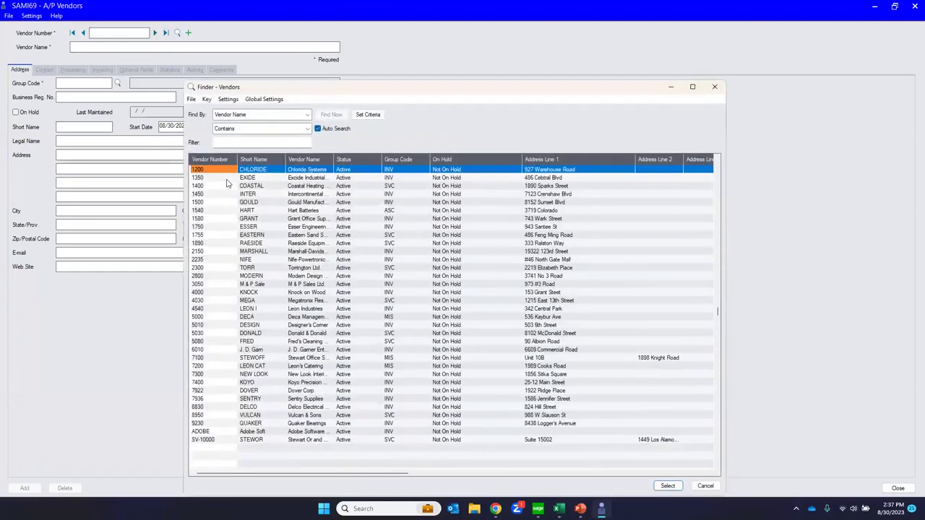
{"action": "left_click", "coordinate": [692, 88]}
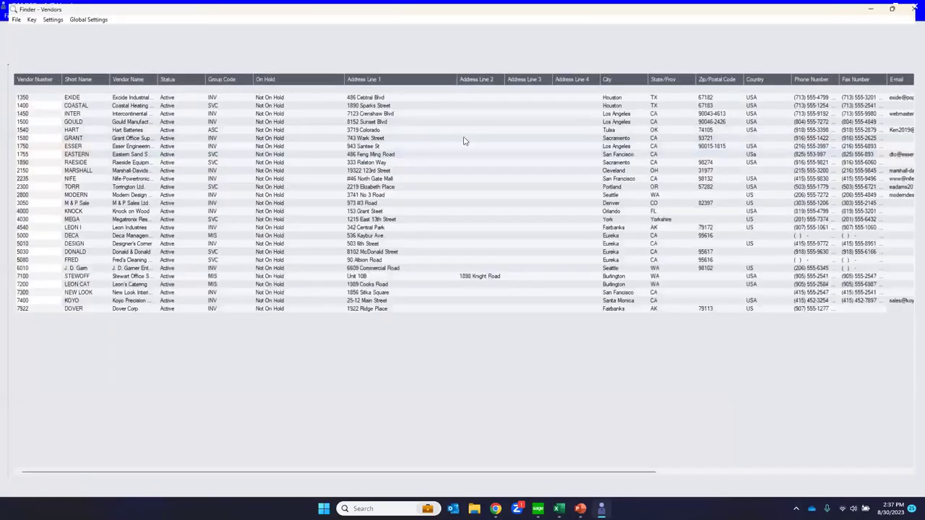
{"action": "left_click", "coordinate": [208, 94]}
{"action": "left_click", "coordinate": [208, 102]}
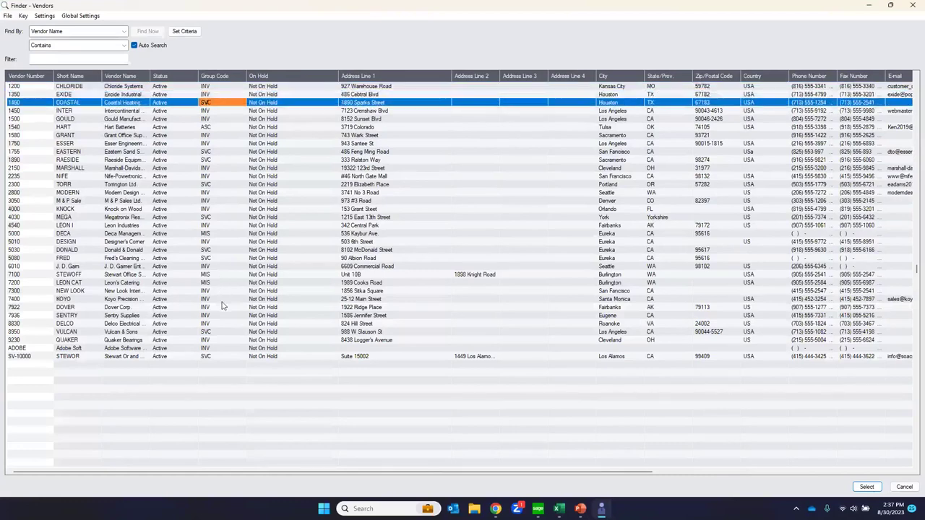
{"action": "left_click", "coordinate": [214, 185]}
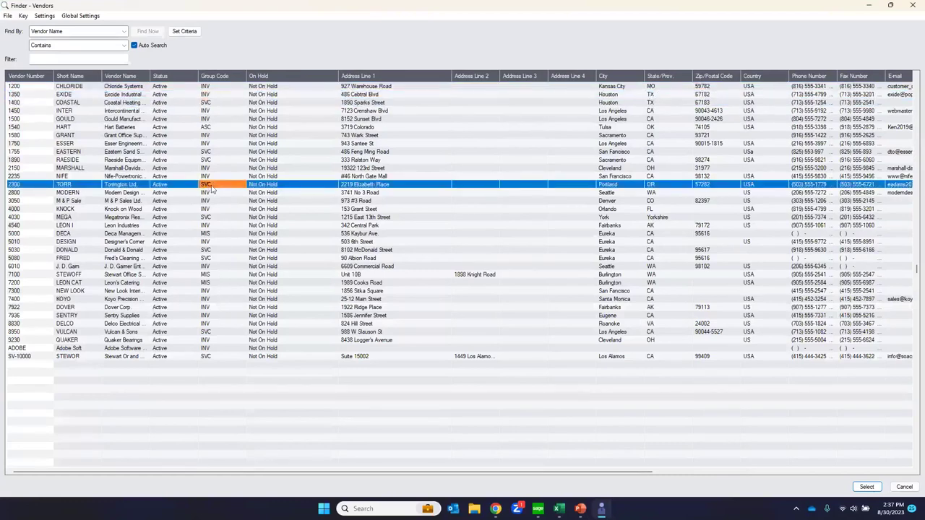
- Add Group Code as a Set Criteria filter field
{"action": "left_click", "coordinate": [182, 33]}
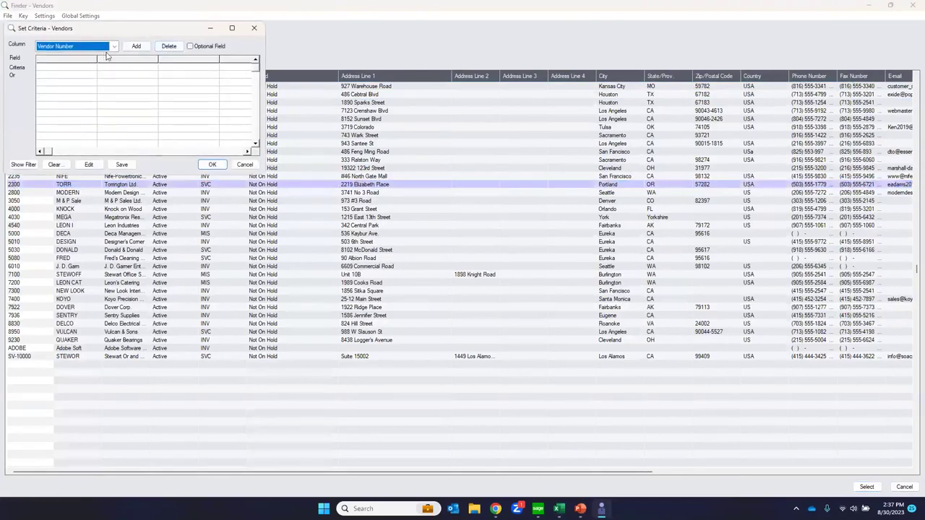
{"action": "left_click", "coordinate": [113, 46]}
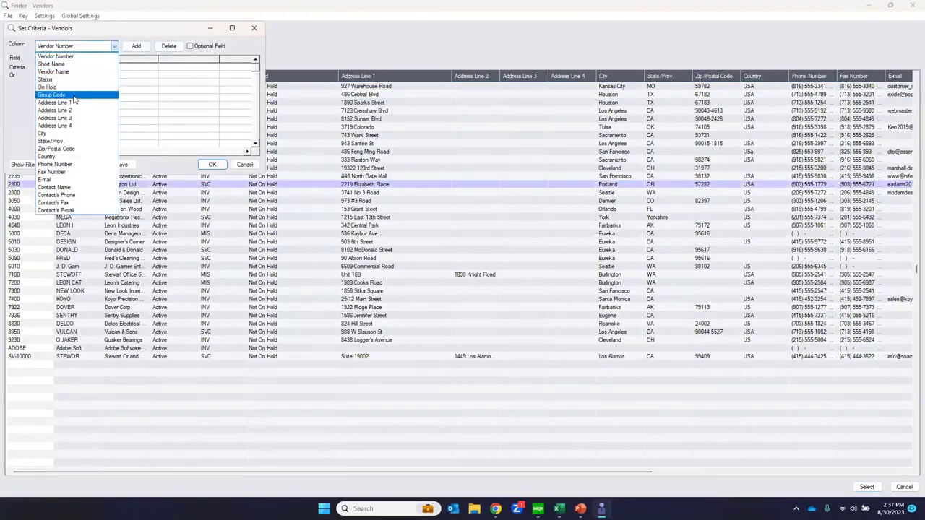
{"action": "left_click", "coordinate": [77, 95]}
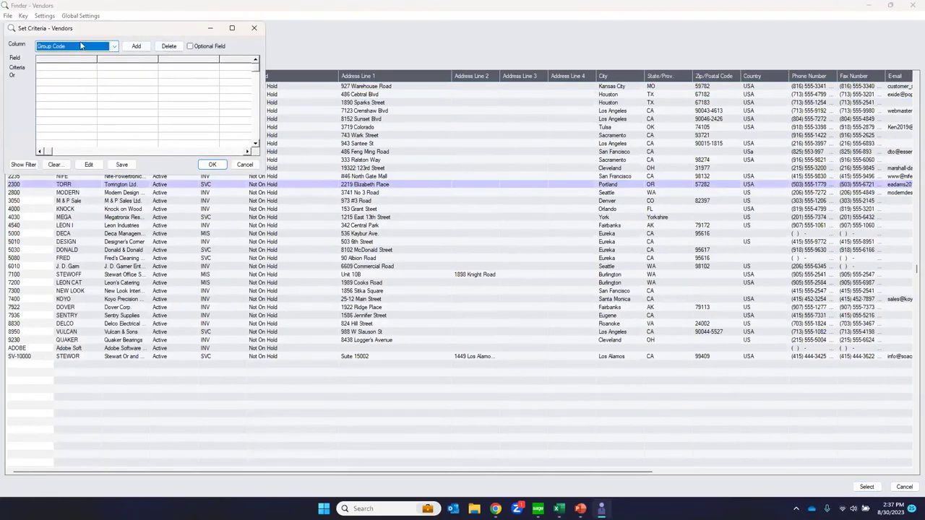
{"action": "left_click", "coordinate": [137, 46]}
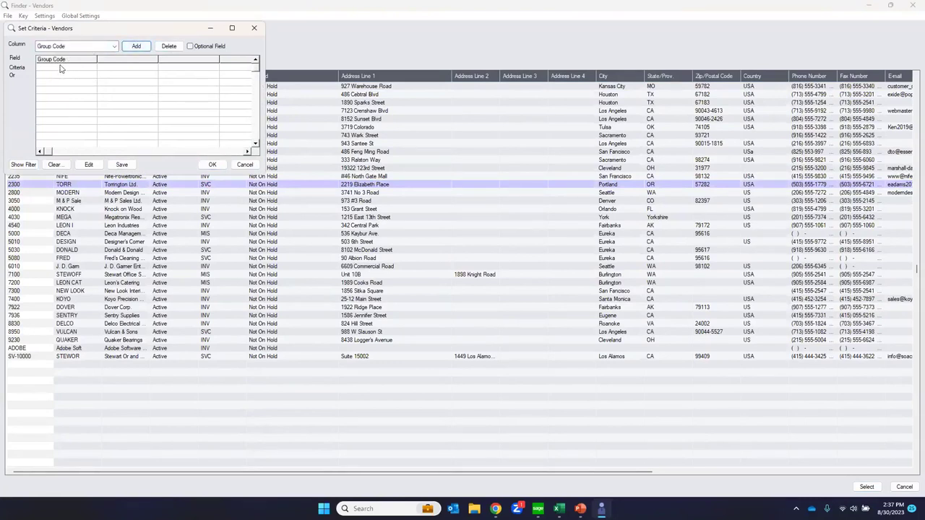
- Set the Group Code criterion to equal SVC, save it, and apply it
{"action": "left_click", "coordinate": [57, 68]}
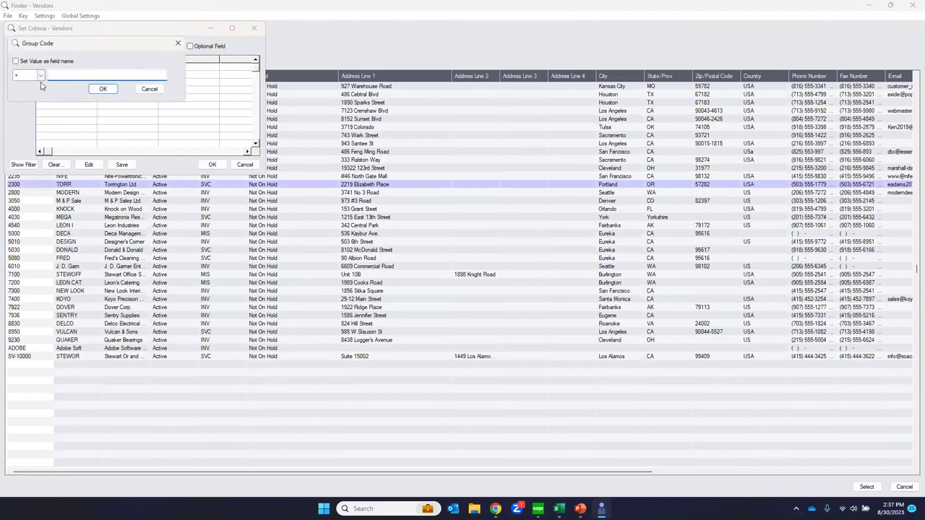
{"action": "left_click", "coordinate": [41, 76]}
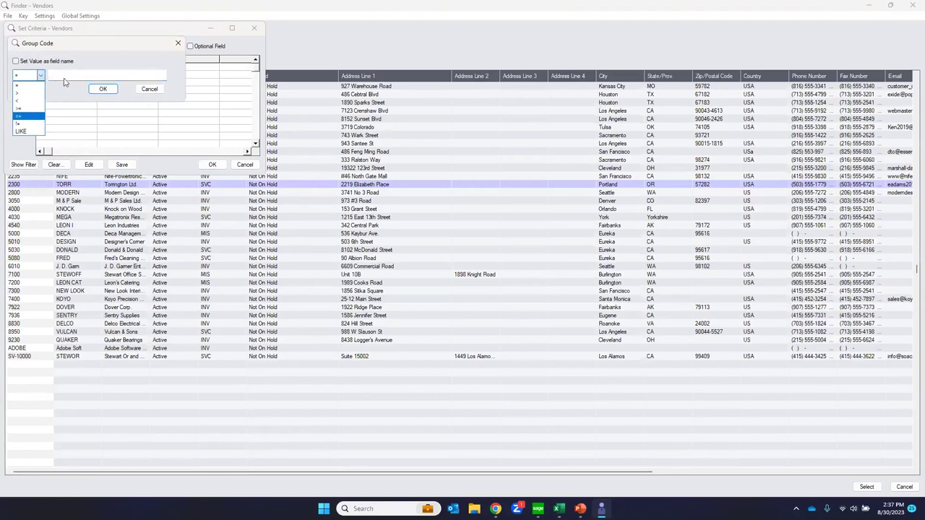
{"action": "left_click", "coordinate": [64, 79]}
{"action": "left_click", "coordinate": [56, 75]}
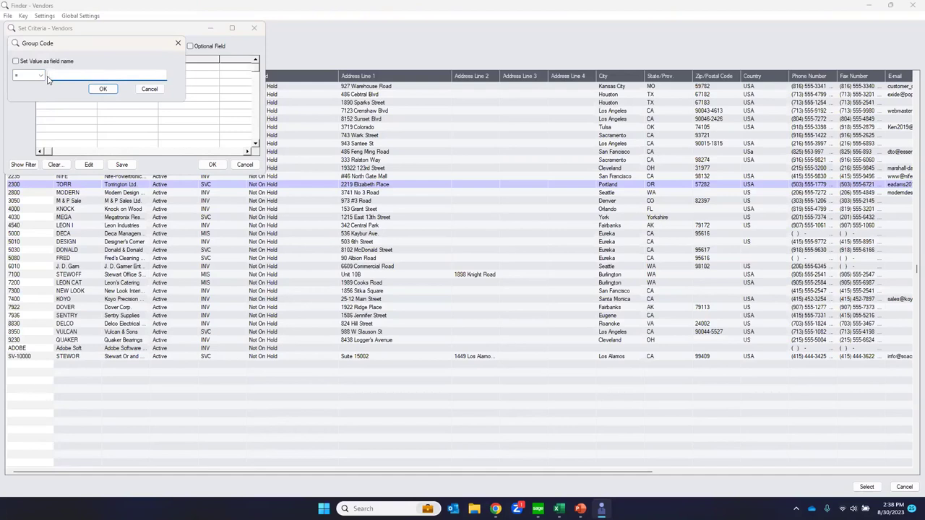
{"action": "left_click", "coordinate": [41, 76]}
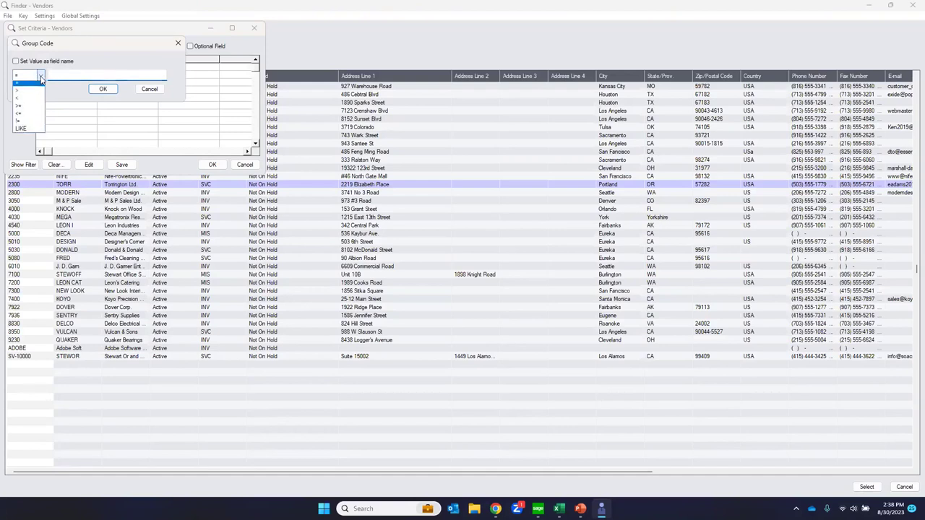
{"action": "left_click", "coordinate": [60, 75]}
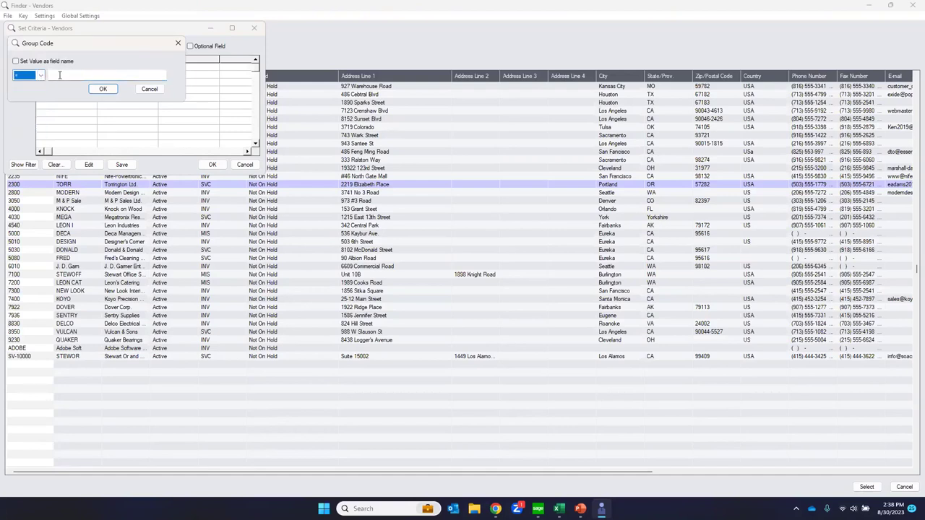
{"action": "left_click", "coordinate": [60, 75]}
{"action": "type", "text": "SM"}
{"action": "type", "text": "C"}
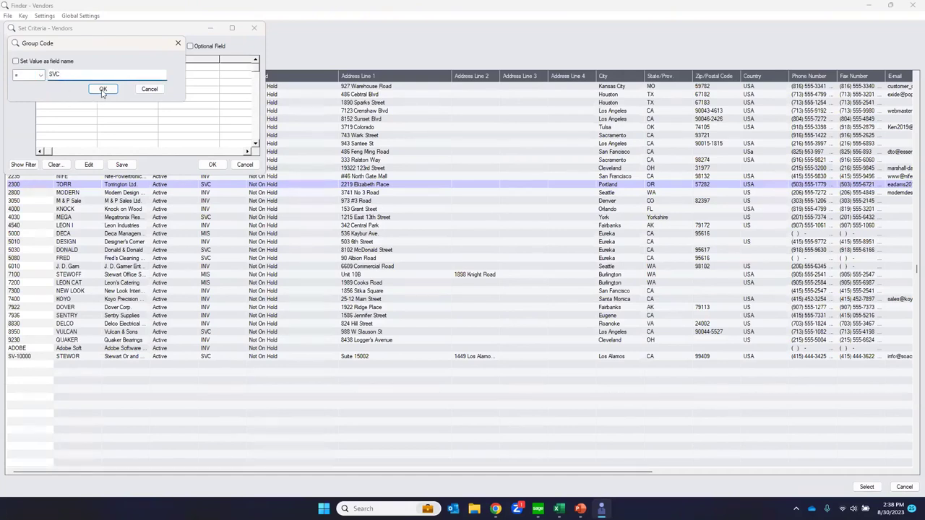
{"action": "left_click", "coordinate": [102, 88]}
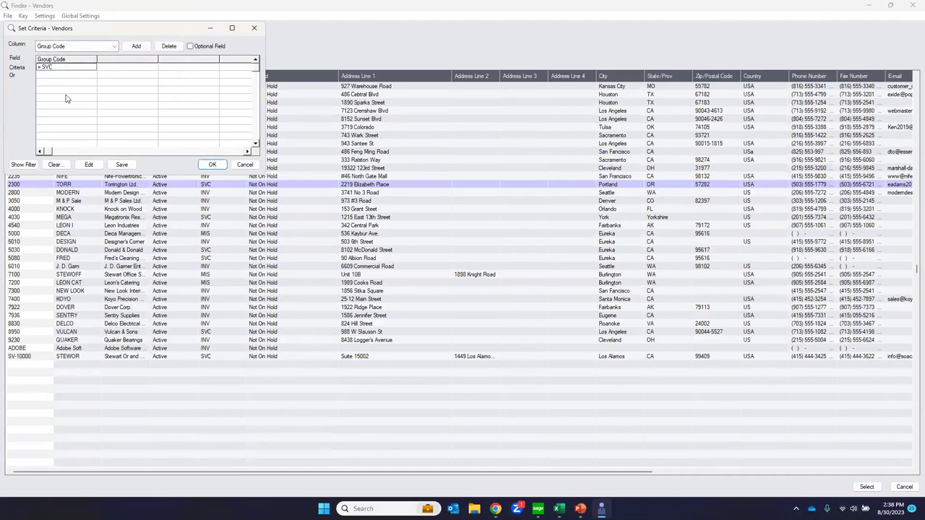
{"action": "left_click", "coordinate": [123, 165]}
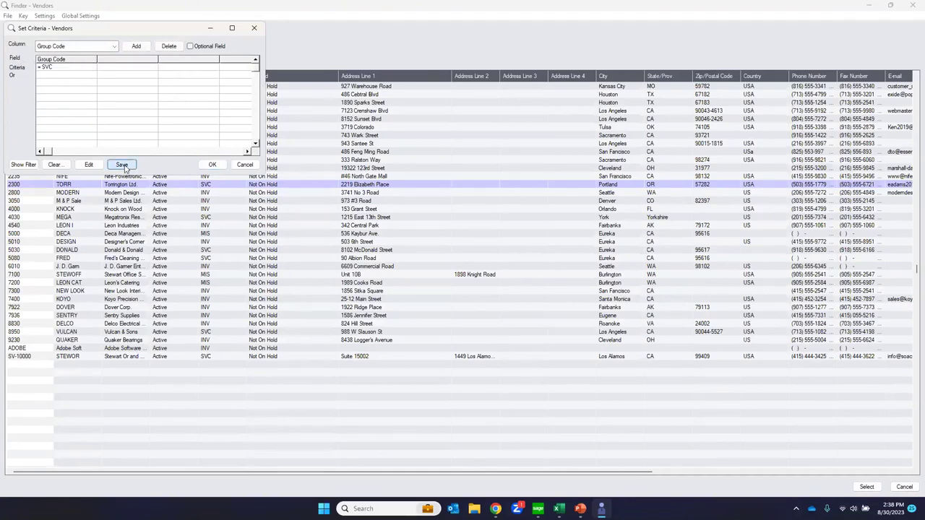
{"action": "left_click", "coordinate": [213, 165]}
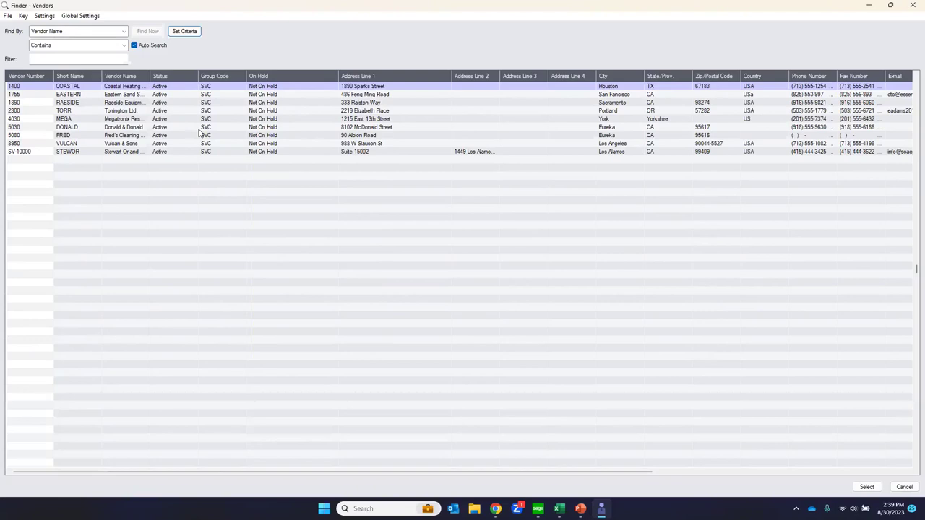
- Clear all Set Criteria entries, including Group Code SVC, so the vendor finder lists every vendor
{"action": "left_click", "coordinate": [680, 136]}
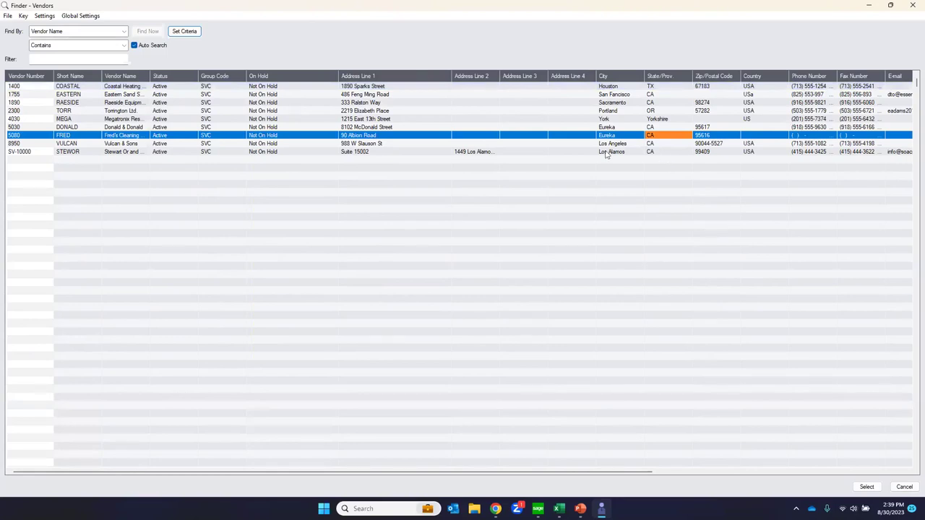
{"action": "left_click", "coordinate": [185, 31]}
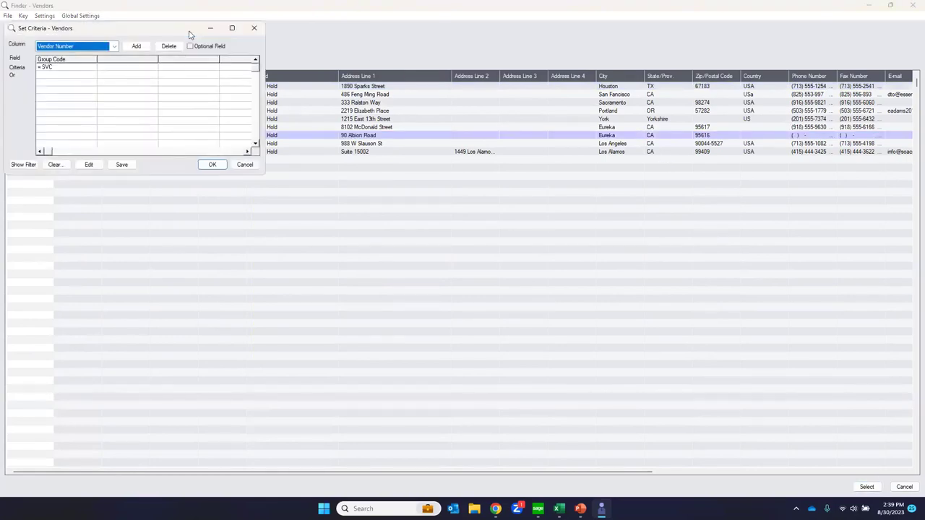
{"action": "left_click", "coordinate": [53, 167]}
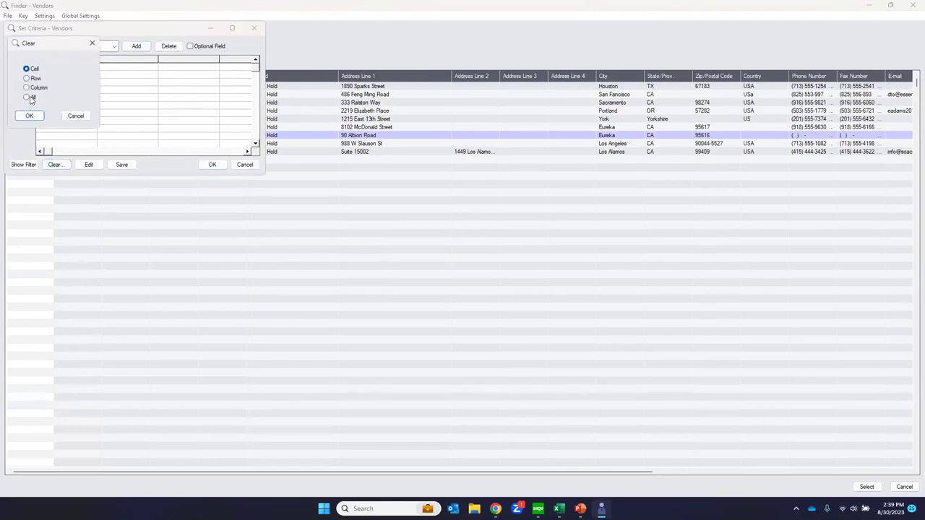
{"action": "left_click", "coordinate": [27, 96]}
{"action": "left_click", "coordinate": [30, 115]}
{"action": "left_click", "coordinate": [121, 164]}
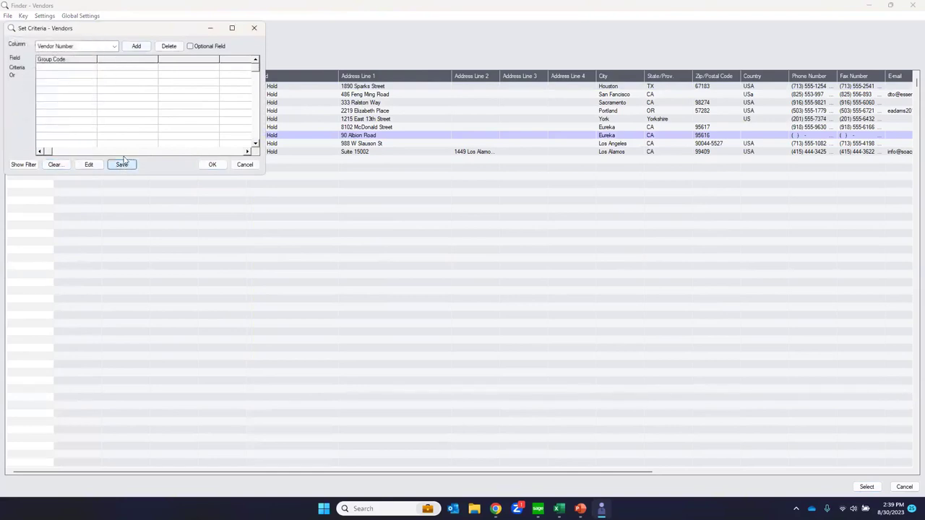
{"action": "left_click", "coordinate": [211, 165]}
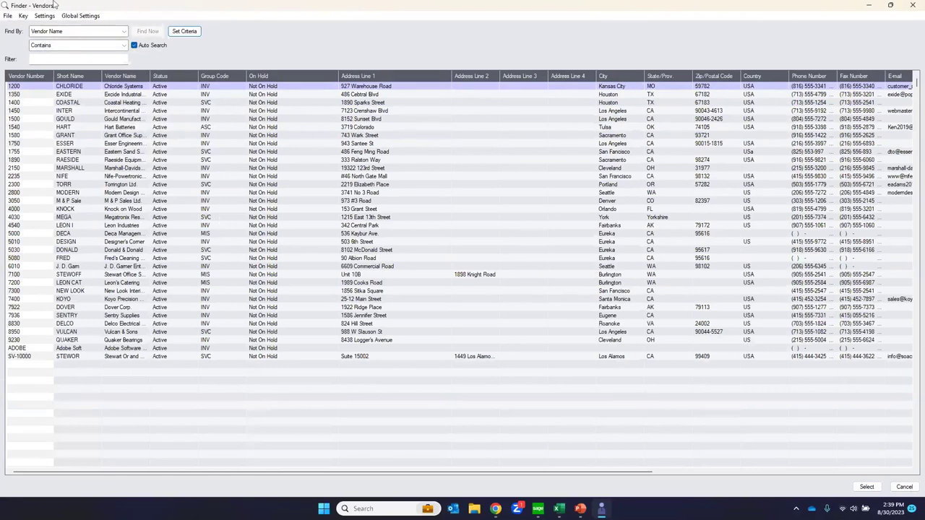
- Set a yellow background colour for the Vendor Number field in the finder's colour settings
{"action": "left_click", "coordinate": [42, 20]}
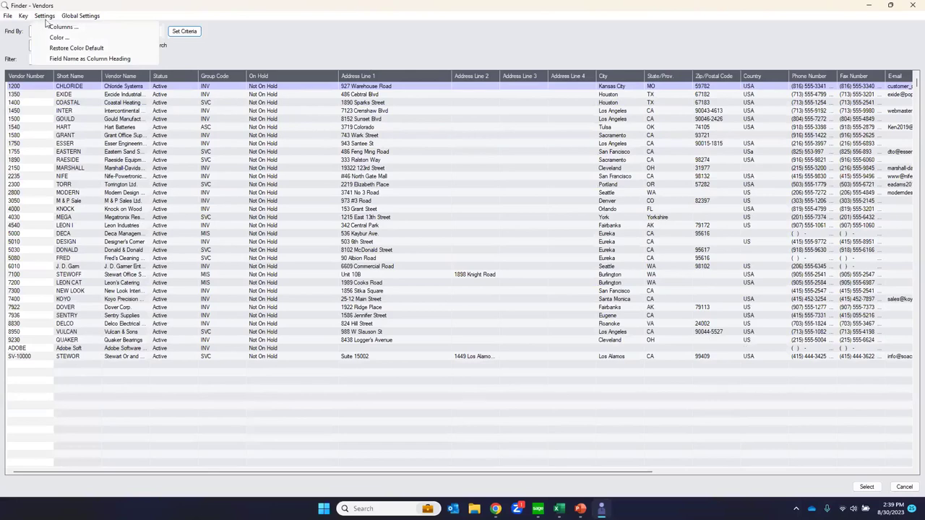
{"action": "left_click", "coordinate": [61, 26]}
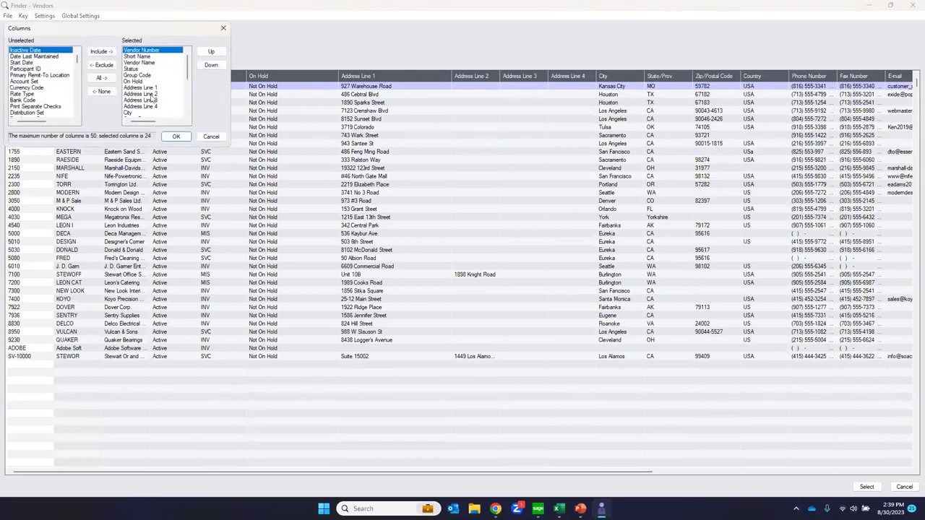
{"action": "left_click", "coordinate": [211, 137]}
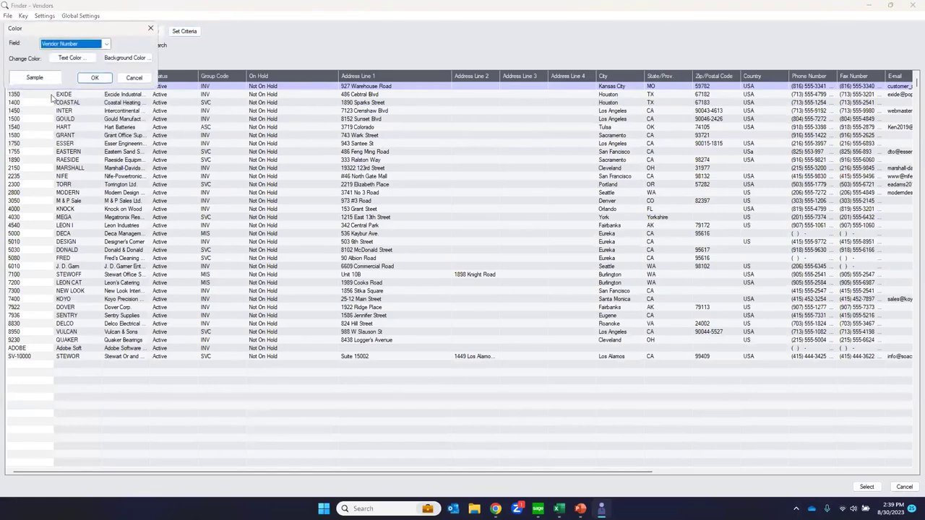
{"action": "left_click", "coordinate": [107, 45]}
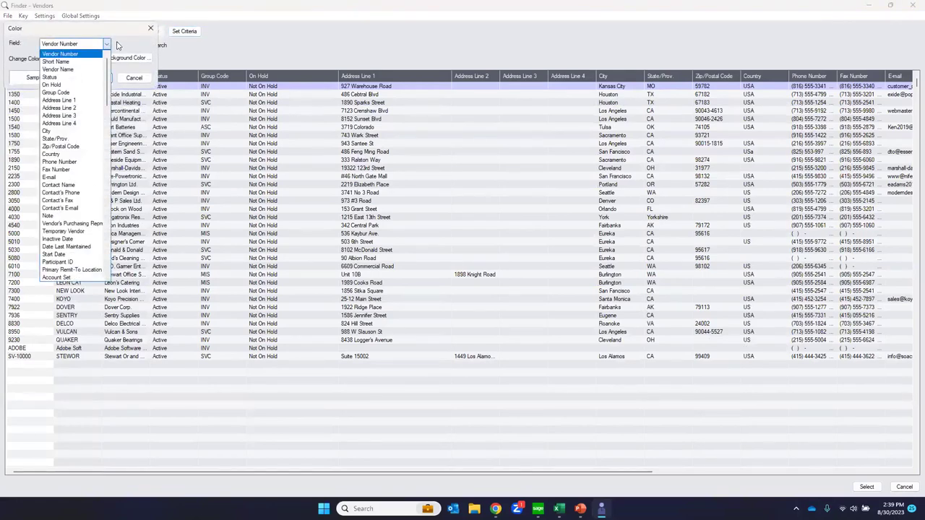
{"action": "left_click", "coordinate": [65, 53]}
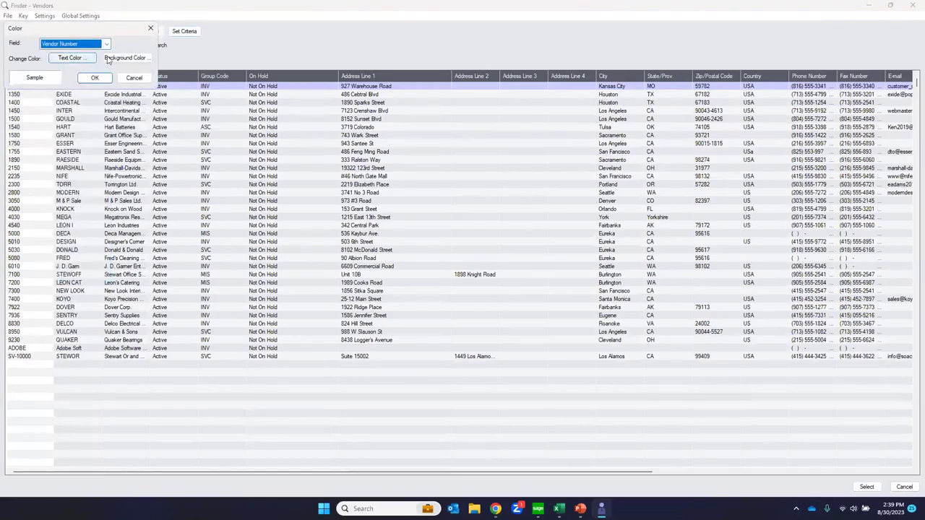
{"action": "left_click", "coordinate": [125, 57]}
{"action": "left_click", "coordinate": [31, 78]}
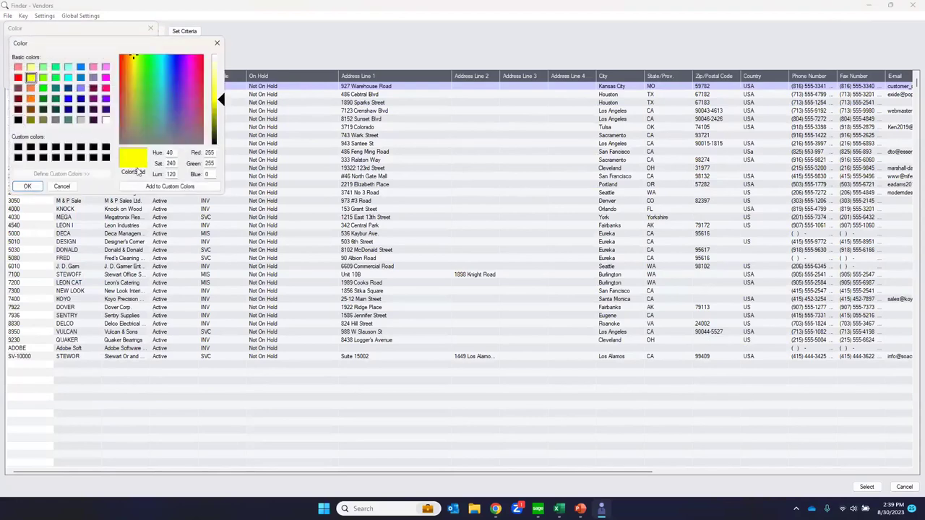
{"action": "left_click", "coordinate": [27, 186]}
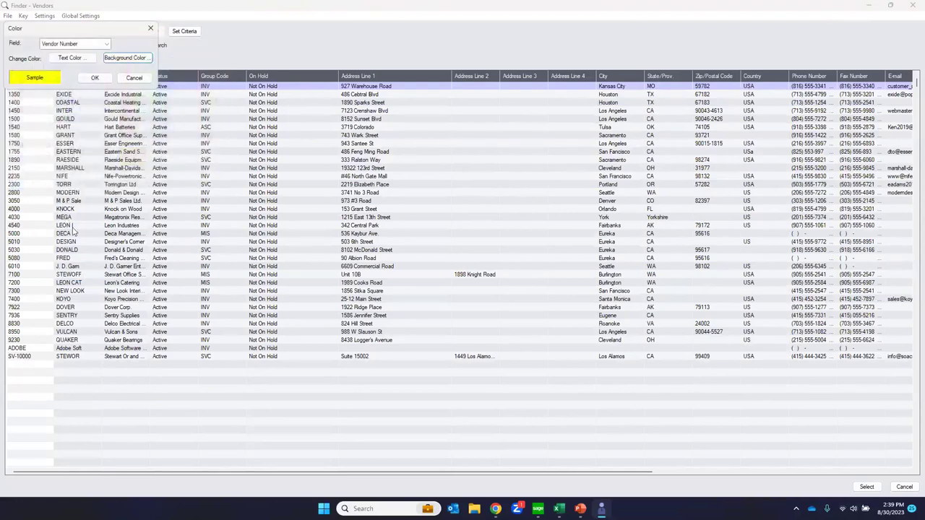
{"action": "left_click", "coordinate": [95, 77]}
- Open and close the 2150 MARSHALL vendor record, then bring PowerPoint back full screen
{"action": "left_click", "coordinate": [107, 167]}
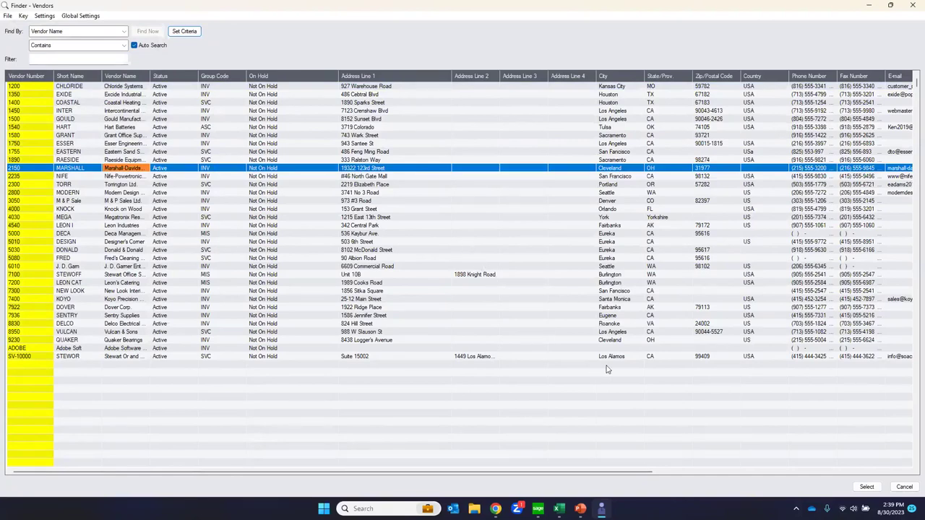
{"action": "left_click", "coordinate": [871, 488]}
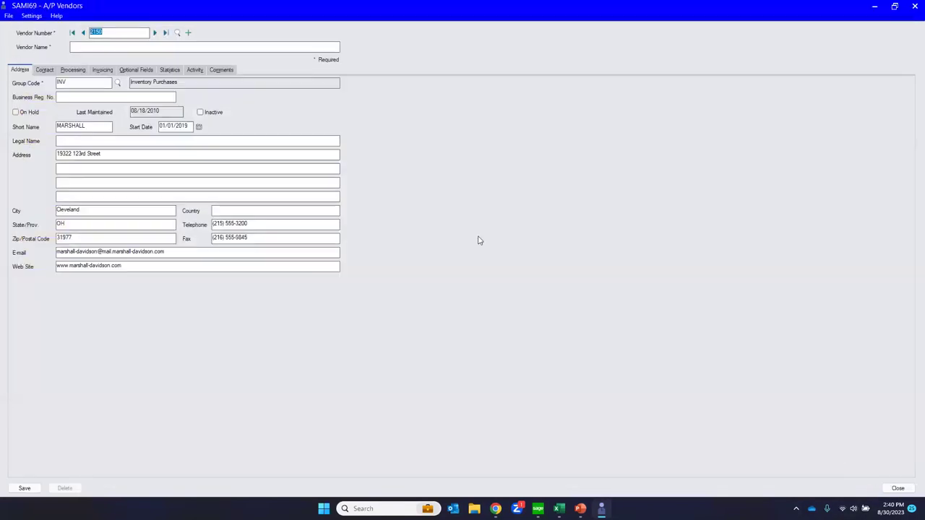
{"action": "left_click", "coordinate": [914, 6]}
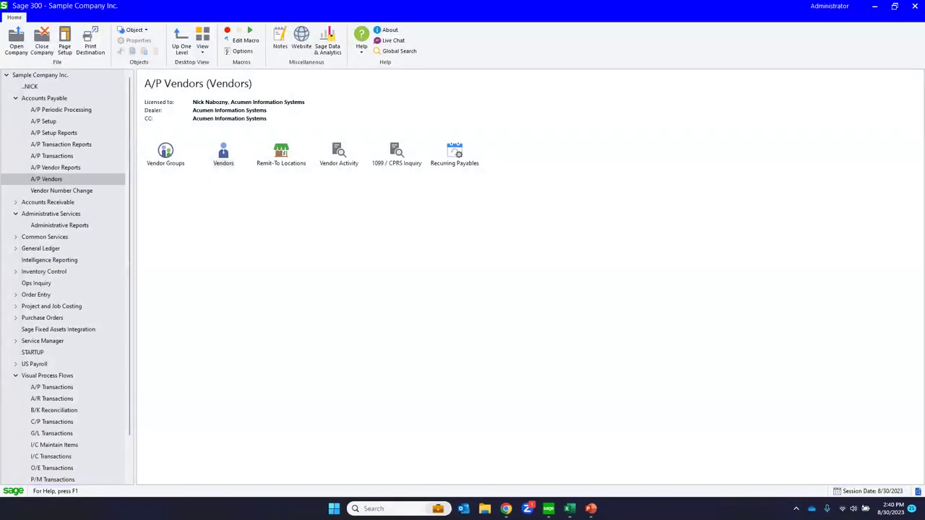
{"action": "left_click", "coordinate": [512, 75]}
{"action": "left_click", "coordinate": [664, 71]}
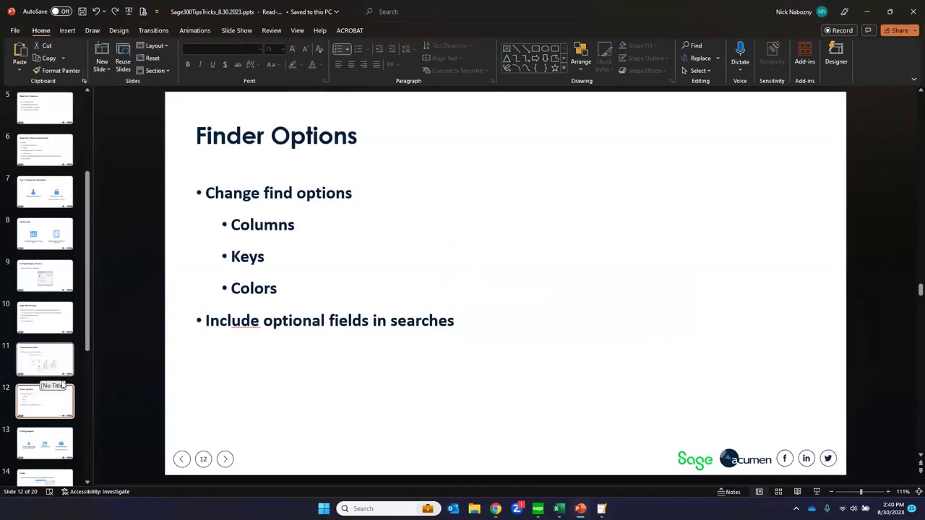
- Present slide 13, 'Printing Reports', then switch back to Sage 300
{"action": "left_click", "coordinate": [205, 448]}
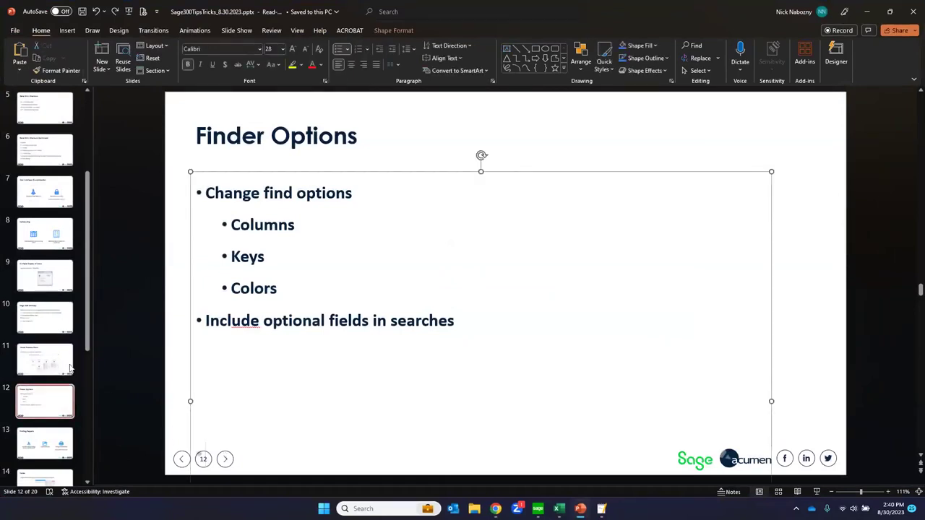
{"action": "left_click", "coordinate": [54, 441]}
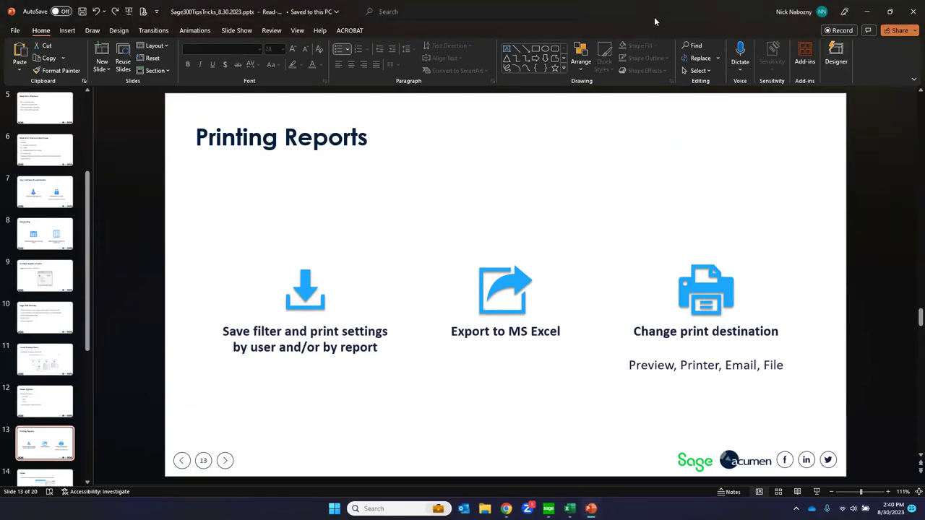
{"action": "key", "text": "alt+Tab"}
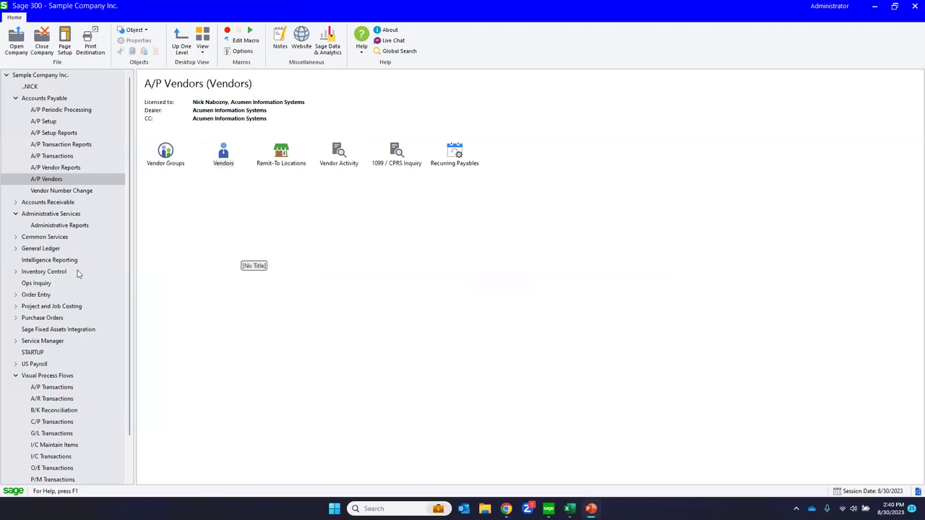
- Go to A/P Transaction Reports and launch the Aged Payables report
{"action": "left_click", "coordinate": [49, 157]}
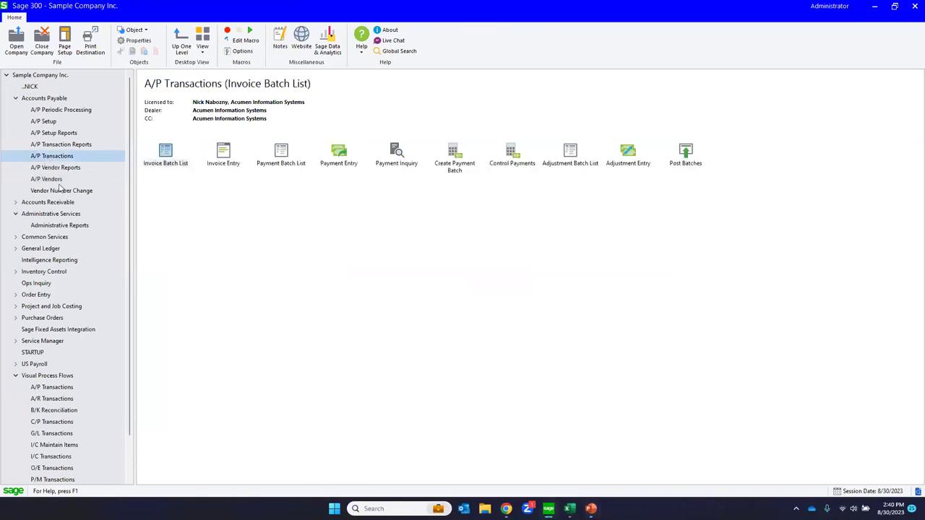
{"action": "left_click", "coordinate": [52, 167]}
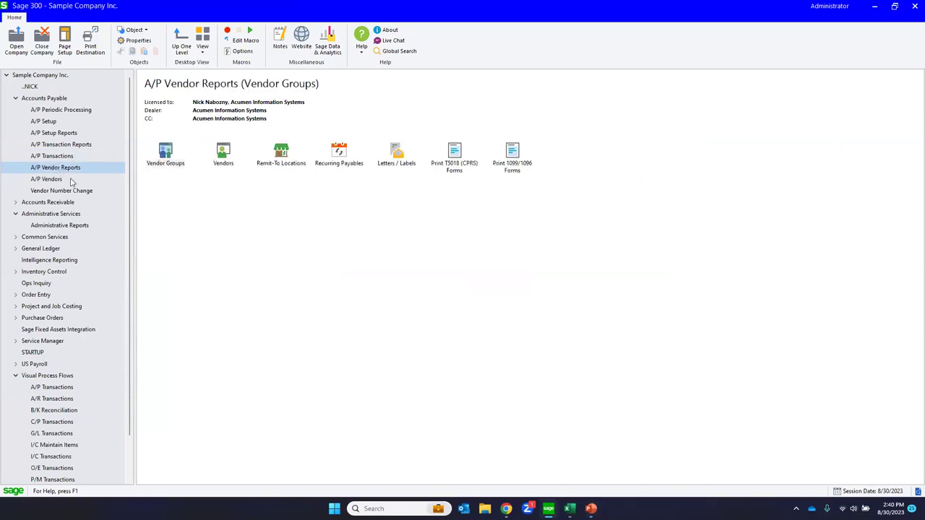
{"action": "left_click", "coordinate": [55, 150]}
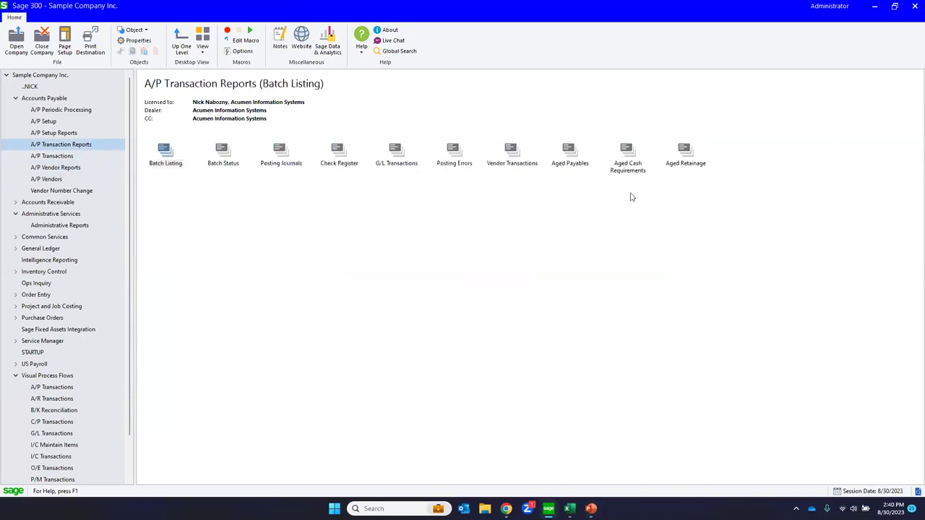
{"action": "left_click", "coordinate": [569, 152]}
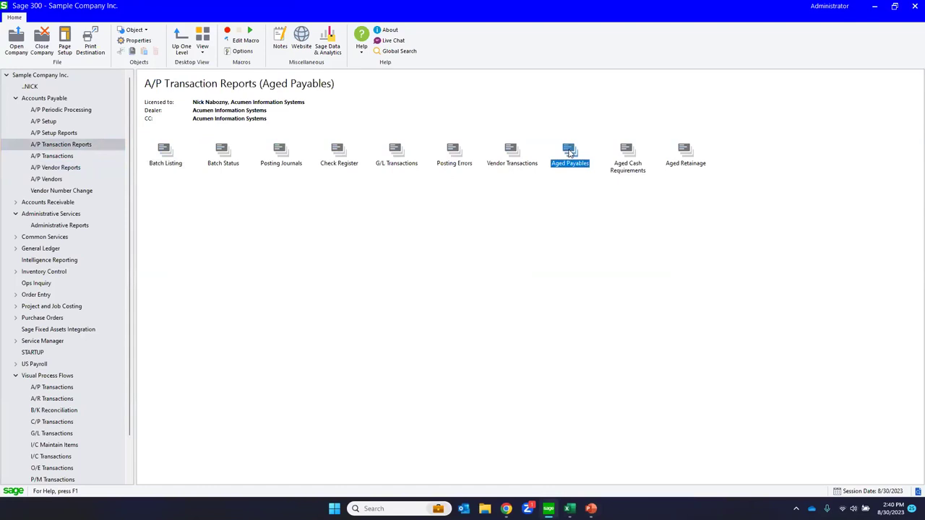
{"action": "double_click", "coordinate": [570, 151]}
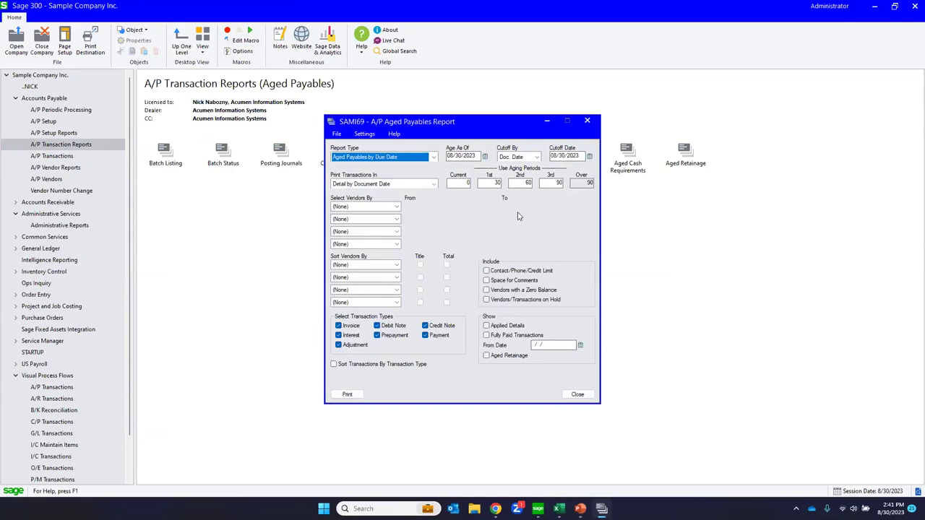
- Set Select Vendors By to Vendor Group, from SVC to SVC, leaving the sort at (None)
{"action": "left_click", "coordinate": [396, 219]}
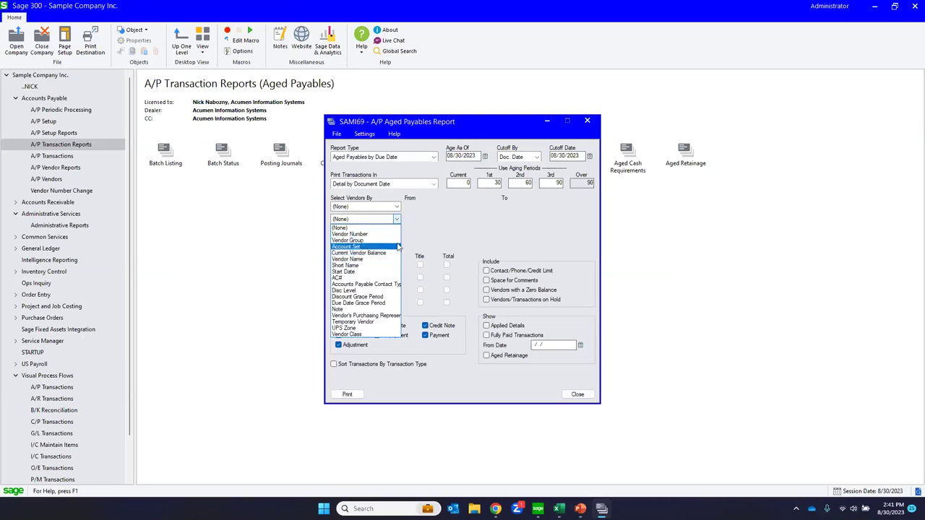
{"action": "left_click", "coordinate": [434, 239]}
{"action": "left_click", "coordinate": [396, 278]}
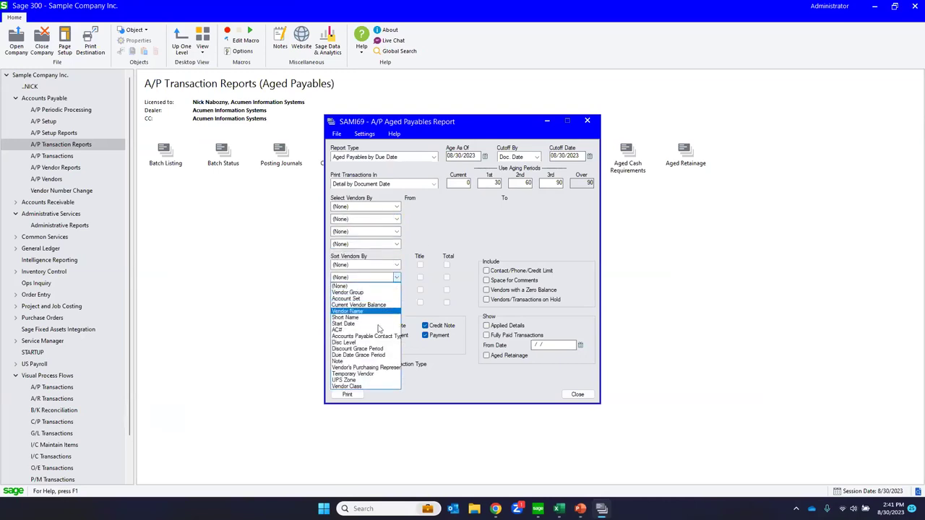
{"action": "left_click", "coordinate": [396, 287]}
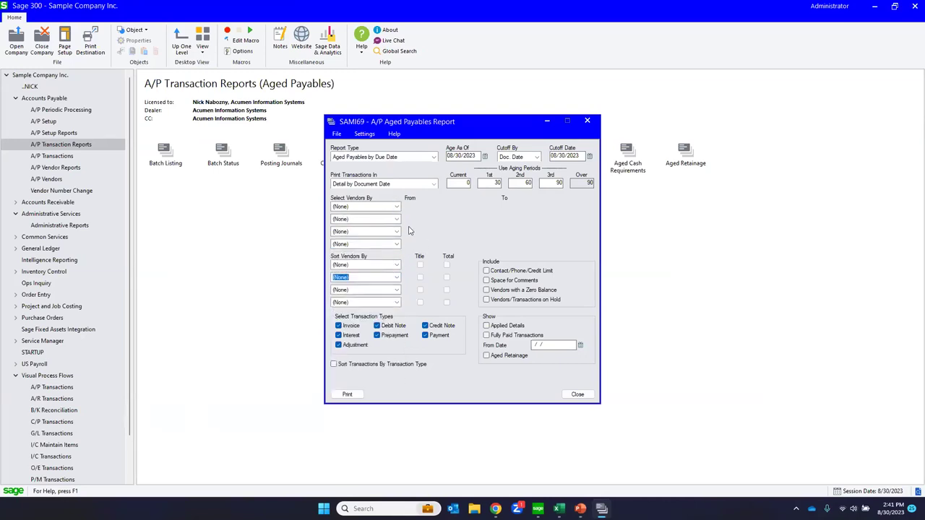
{"action": "left_click", "coordinate": [397, 219]}
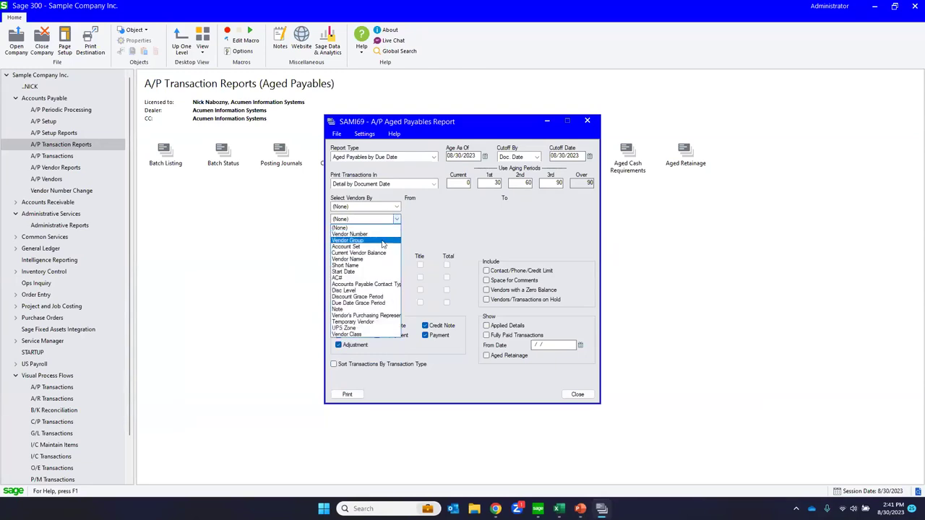
{"action": "left_click", "coordinate": [383, 240]}
{"action": "left_click", "coordinate": [427, 219]}
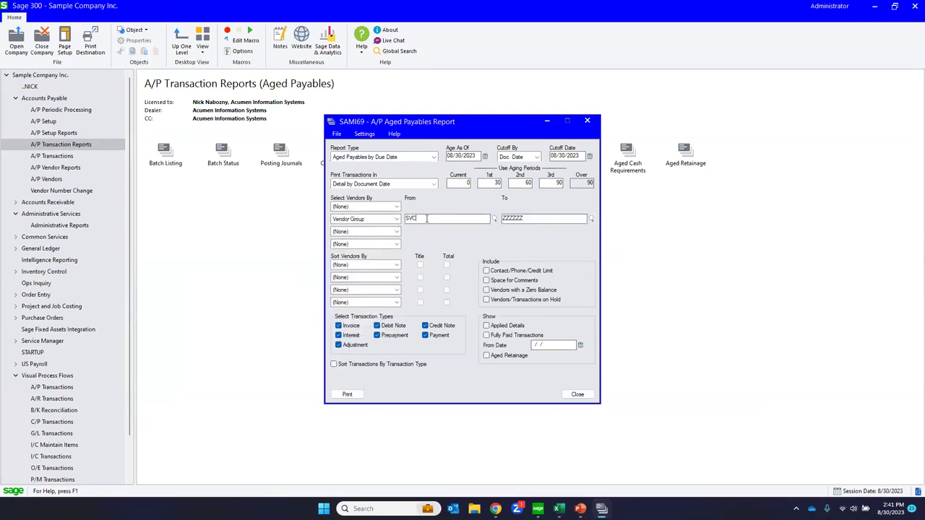
{"action": "key", "text": "Tab"}
{"action": "type", "text": "S"}
{"action": "key", "text": "Tab"}
- Preview the SVC-filtered Aged Payables report, close the preview, and open the Settings menu
{"action": "left_click", "coordinate": [348, 393]}
{"action": "key", "text": "Return"}
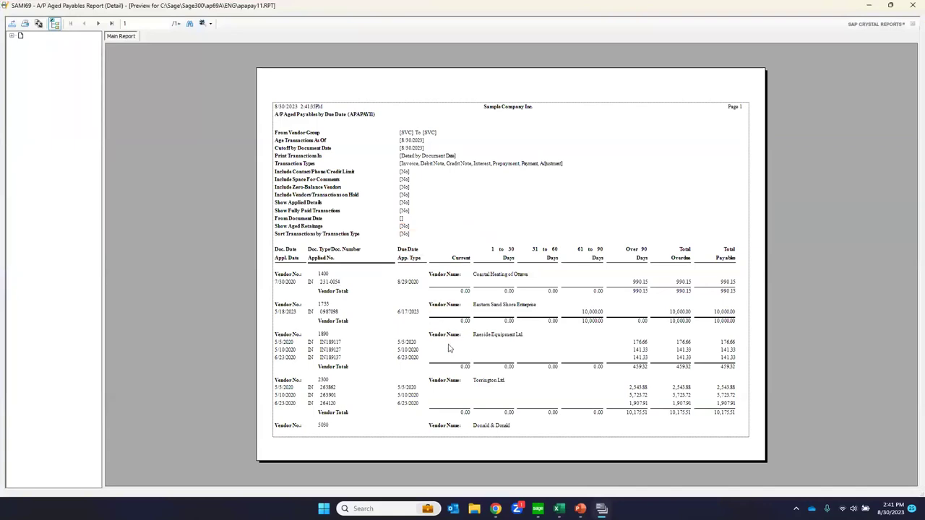
{"action": "left_click", "coordinate": [913, 5]}
{"action": "left_click", "coordinate": [364, 134]}
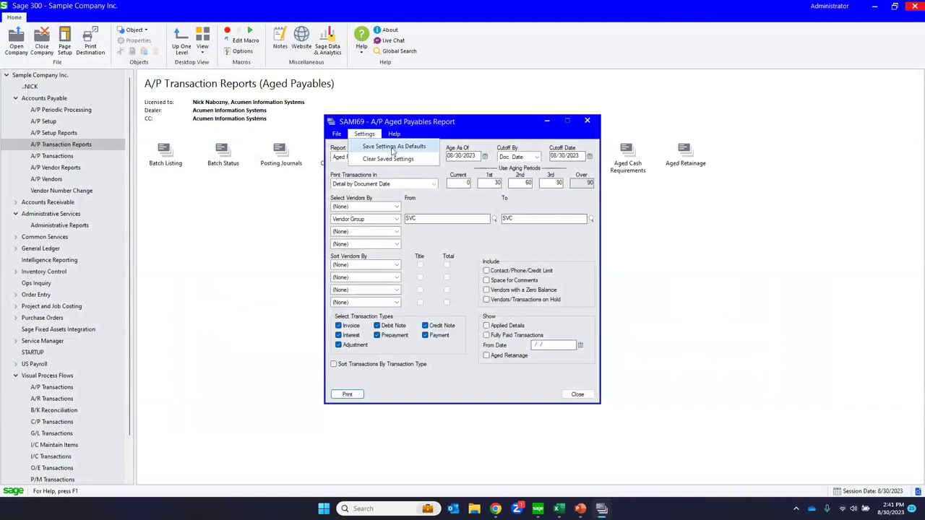
- Save the SVC selection as defaults, then reopen the report to check the From field and aging date
{"action": "left_click", "coordinate": [398, 148]}
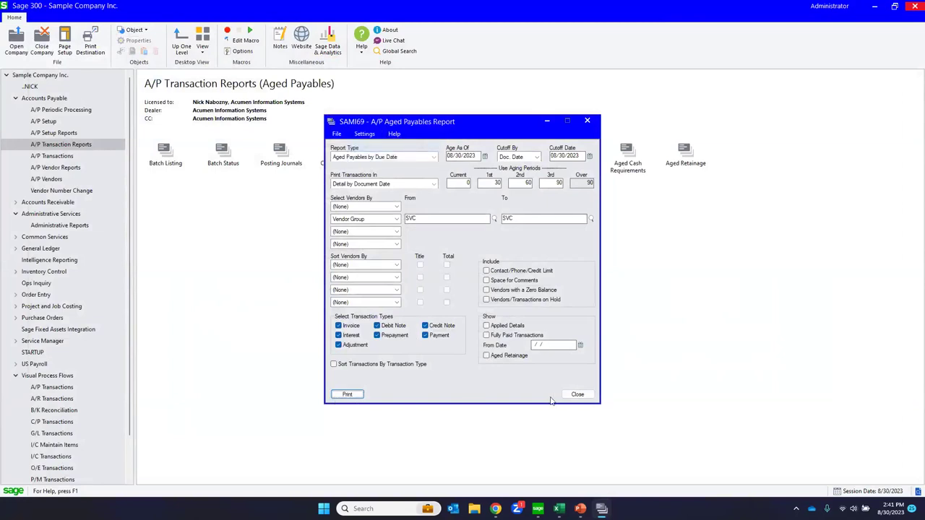
{"action": "left_click", "coordinate": [577, 393]}
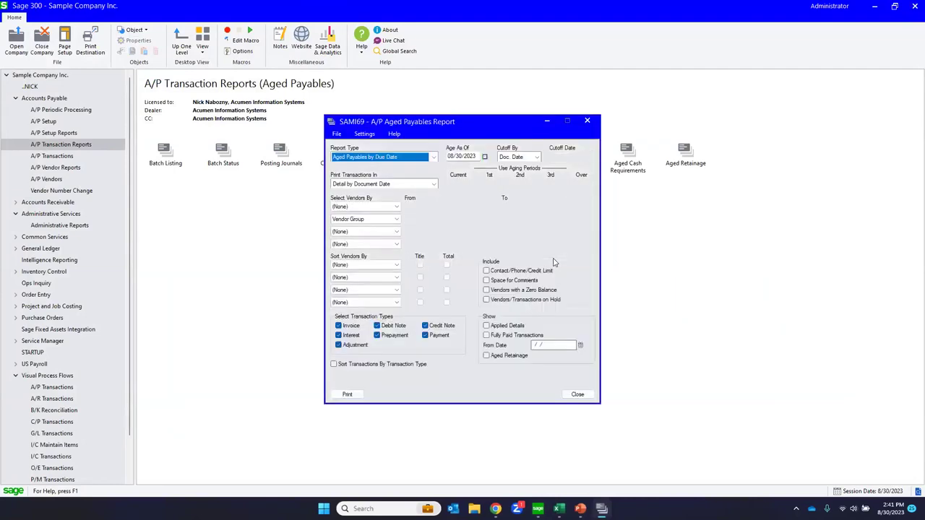
{"action": "left_click", "coordinate": [425, 216]}
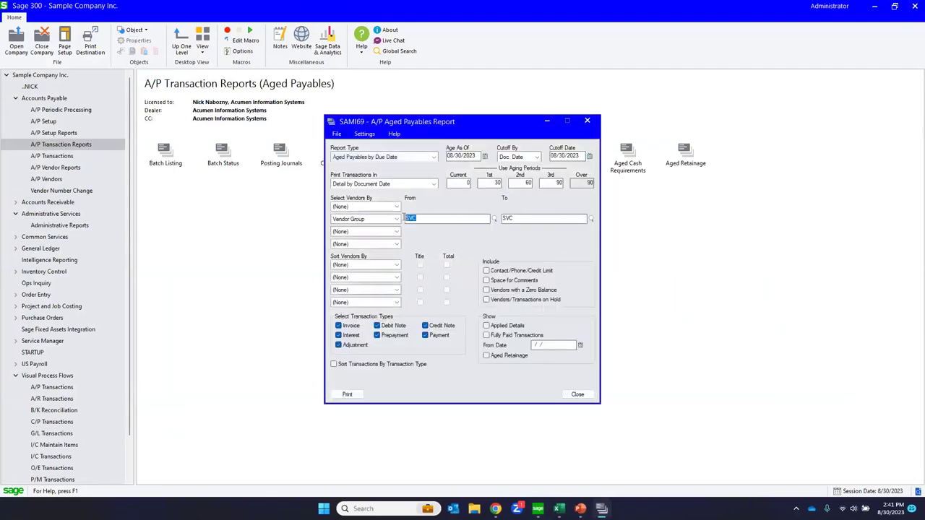
{"action": "left_click", "coordinate": [484, 156]}
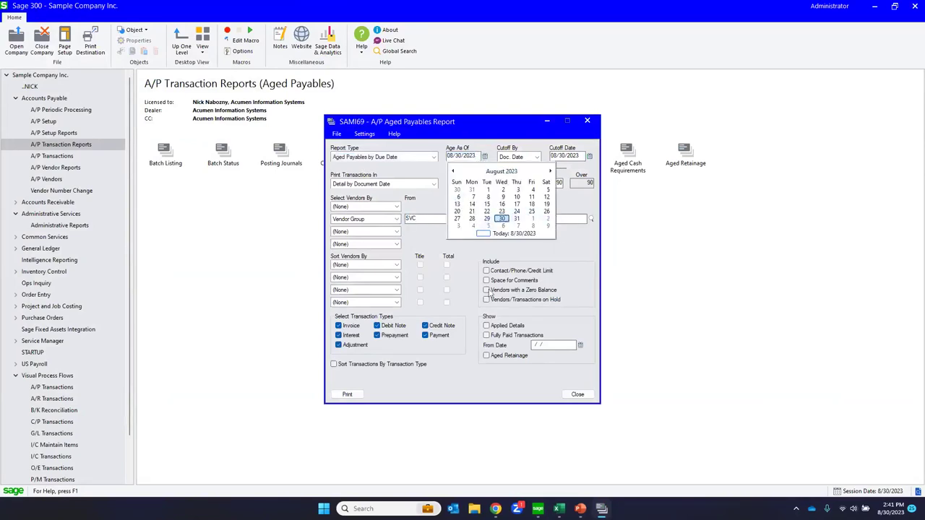
{"action": "left_click", "coordinate": [441, 248]}
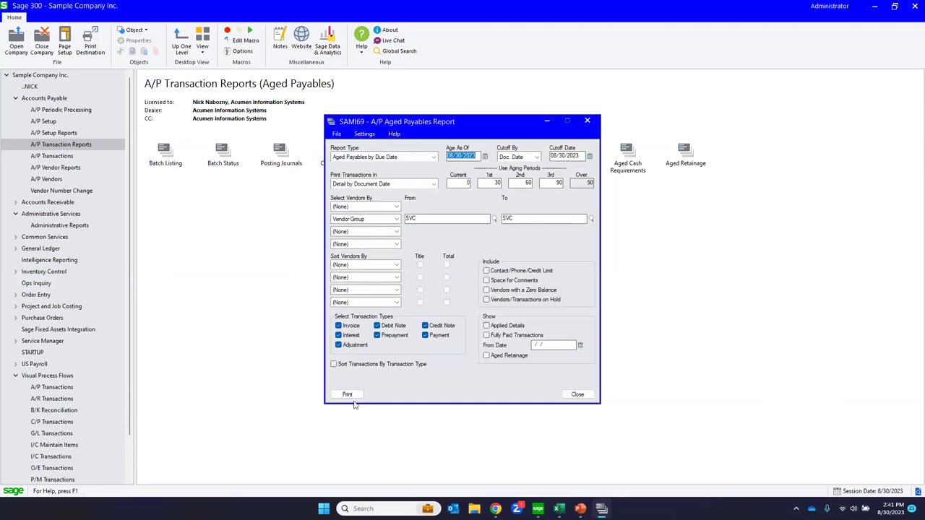
- Reopen Aged Payables, choose Clear Saved Settings, and close the report window
{"action": "left_click", "coordinate": [578, 394]}
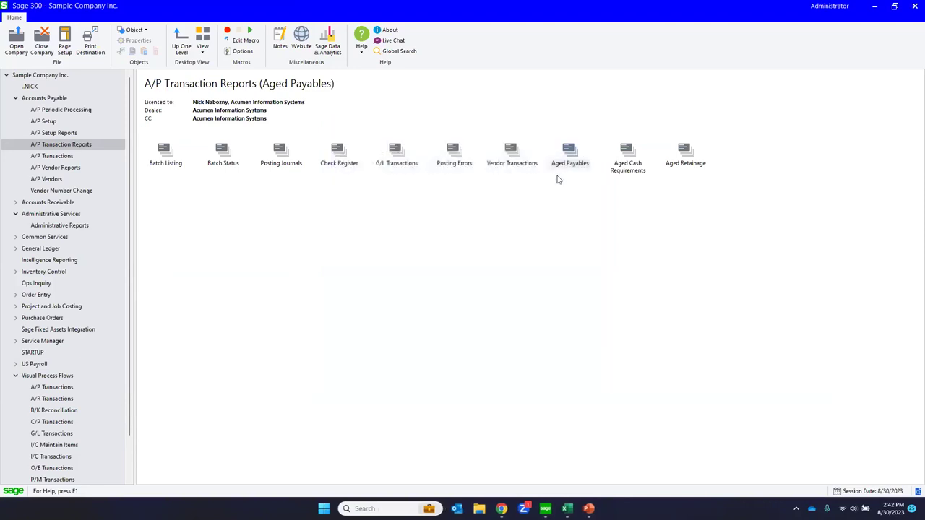
{"action": "left_click", "coordinate": [570, 162]}
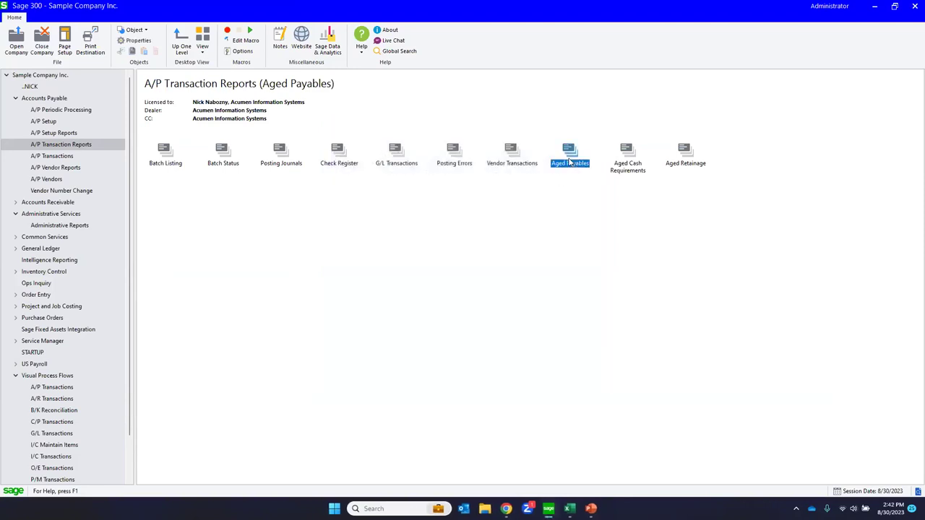
{"action": "left_click", "coordinate": [357, 134]}
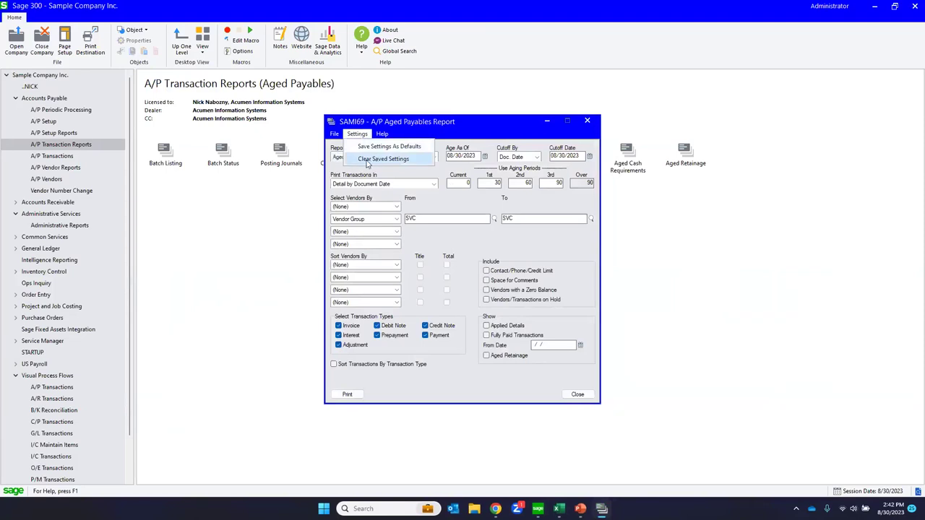
{"action": "left_click", "coordinate": [367, 160]}
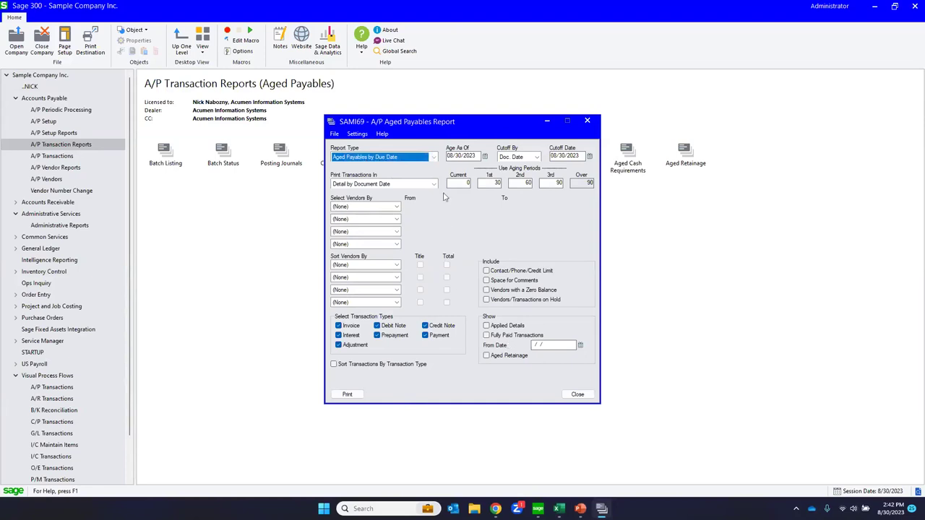
{"action": "left_click", "coordinate": [581, 395]}
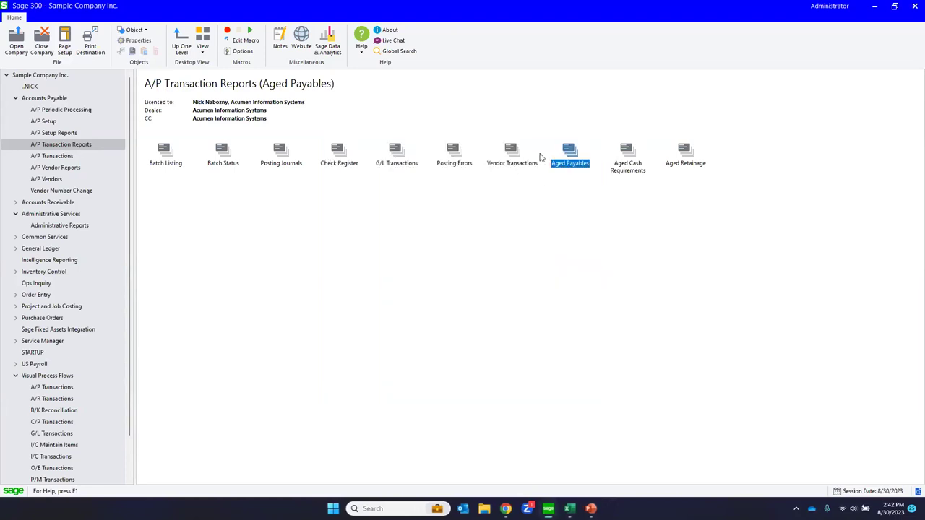
- Copy and paste the Aged Payables icon, retitle the copy 'Aged Payables - SVC', and launch it
{"action": "right_click", "coordinate": [571, 152]}
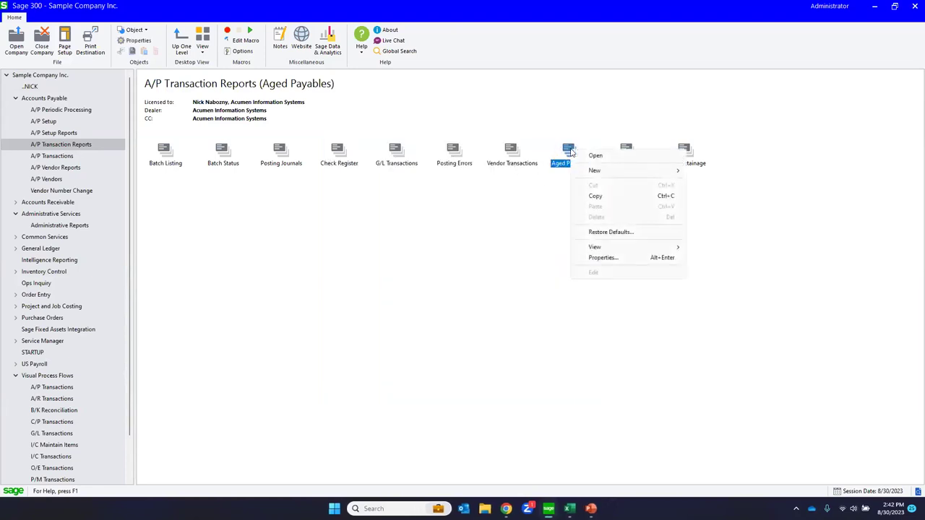
{"action": "left_click", "coordinate": [595, 197]}
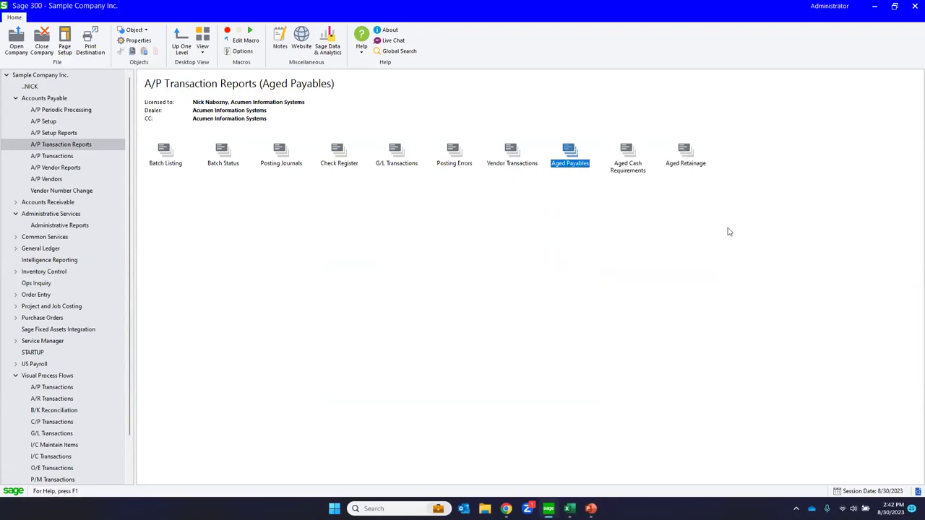
{"action": "right_click", "coordinate": [735, 227]}
{"action": "key", "text": "p"}
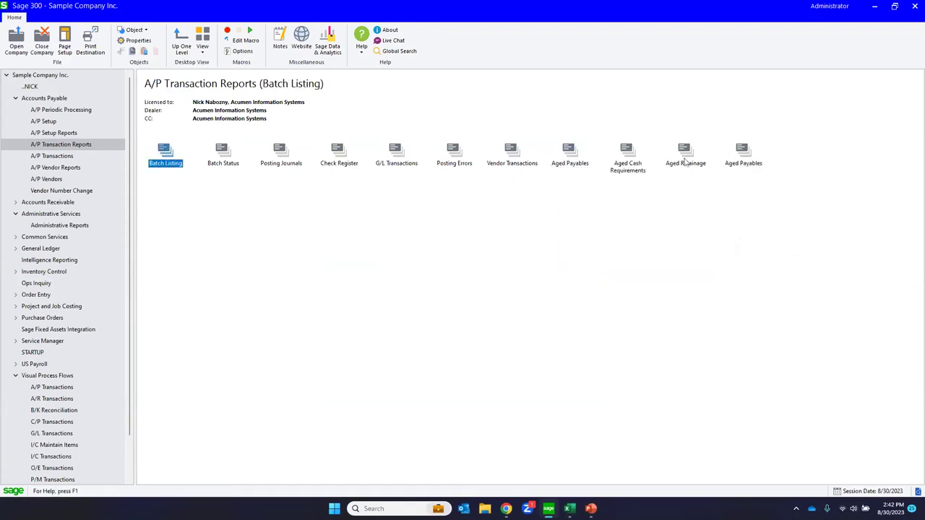
{"action": "right_click", "coordinate": [742, 159]}
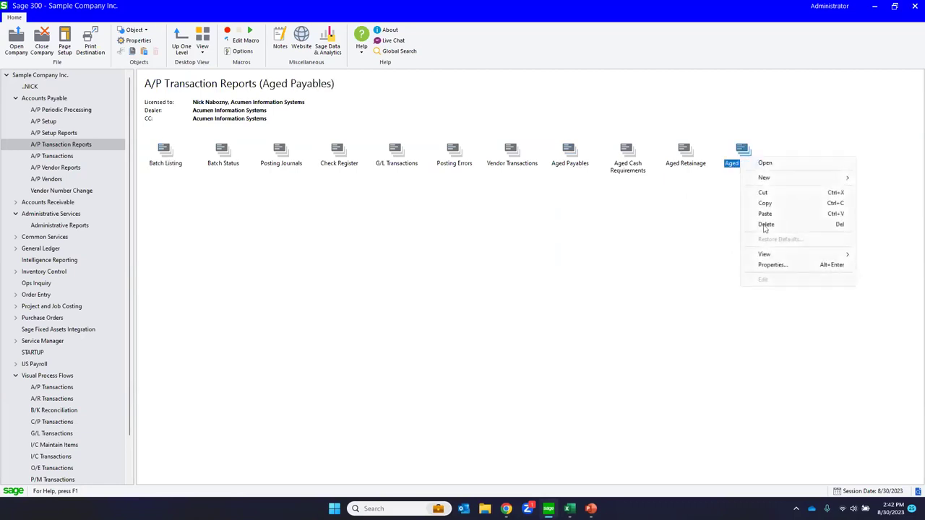
{"action": "left_click", "coordinate": [770, 265]}
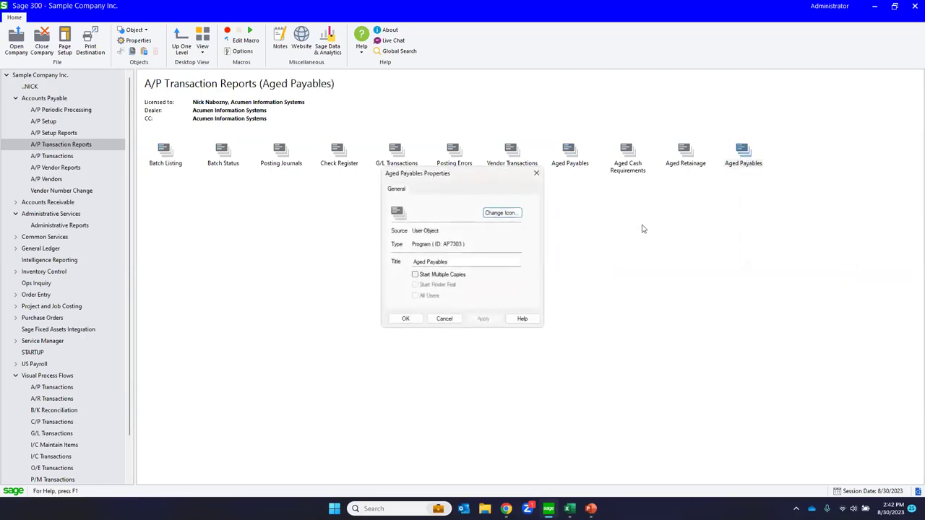
{"action": "left_click", "coordinate": [452, 262]}
{"action": "left_click", "coordinate": [407, 319]}
{"action": "double_click", "coordinate": [744, 164]}
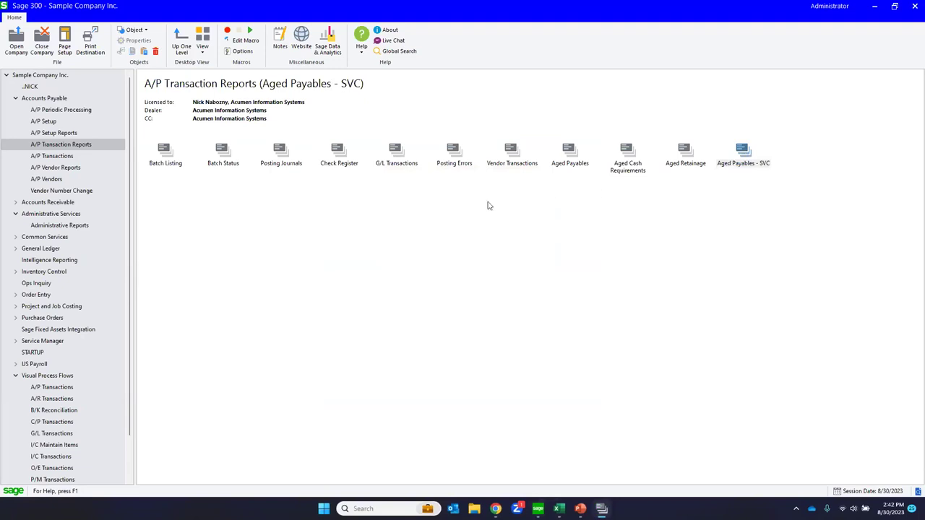
- Set Select Vendors By to Vendor Group, from SVC to SVC
{"action": "left_click", "coordinate": [396, 218]}
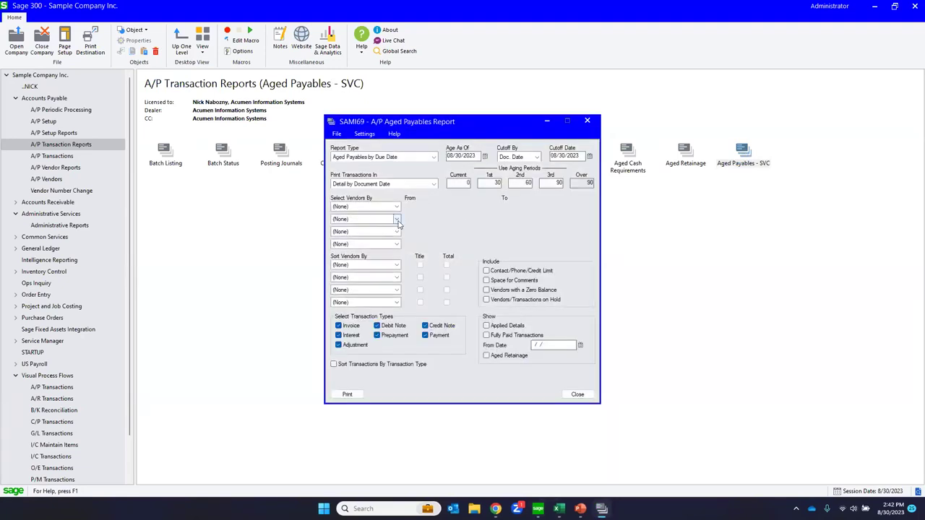
{"action": "left_click", "coordinate": [385, 240]}
{"action": "left_click", "coordinate": [423, 221]}
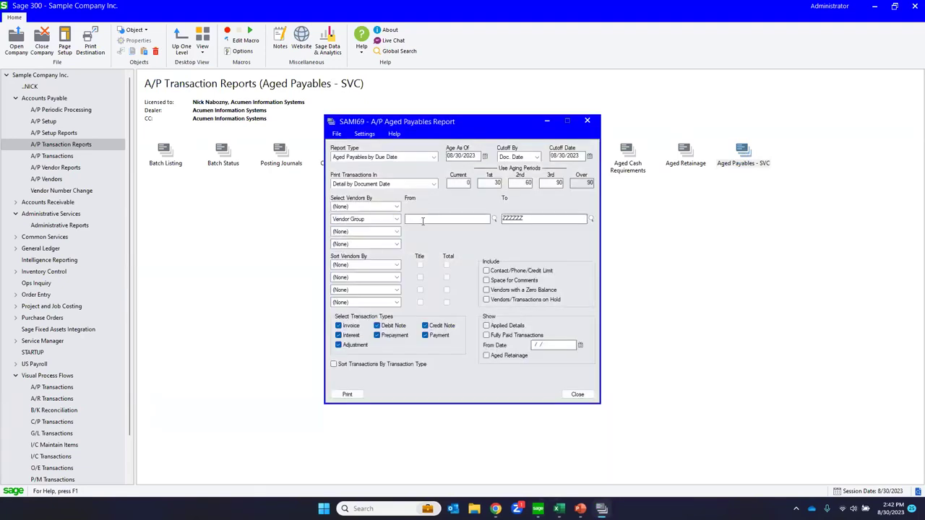
{"action": "type", "text": "SVC"}
{"action": "key", "text": "Tab"}
{"action": "type", "text": "SV"}
- Save the SVC selection as this report's defaults and close the report windows
{"action": "left_click", "coordinate": [364, 134]}
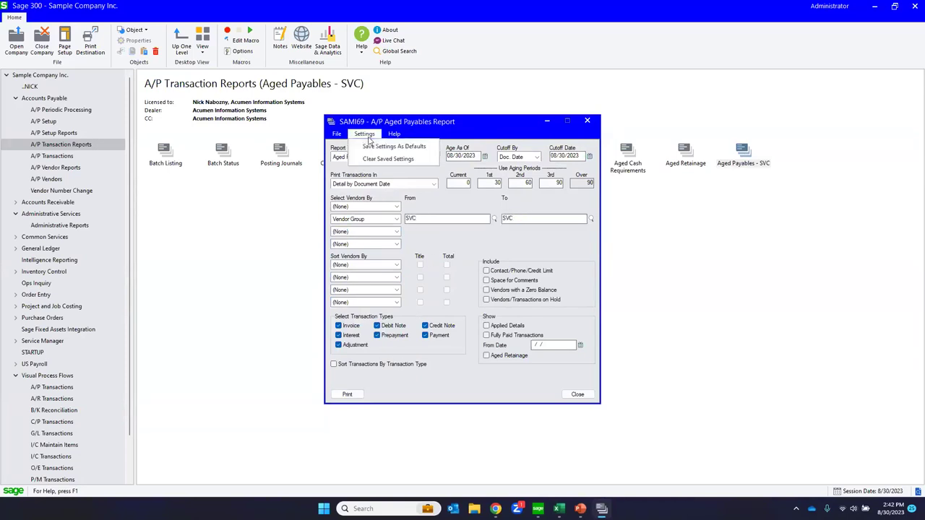
{"action": "left_click", "coordinate": [372, 147]}
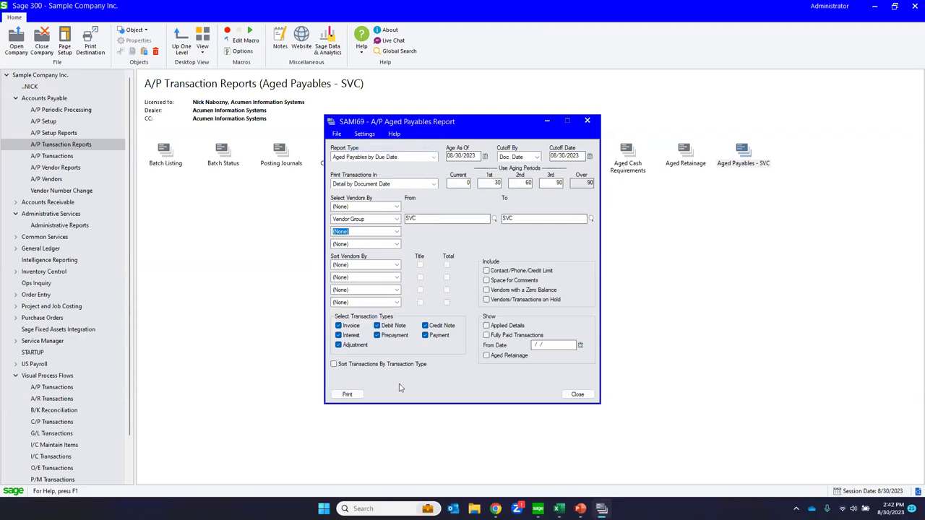
{"action": "left_click", "coordinate": [576, 396]}
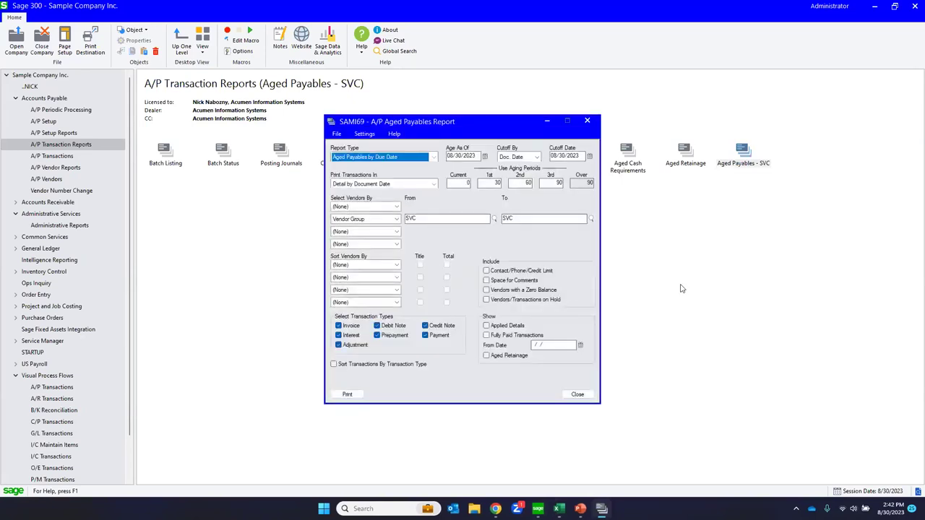
{"action": "left_click", "coordinate": [588, 122]}
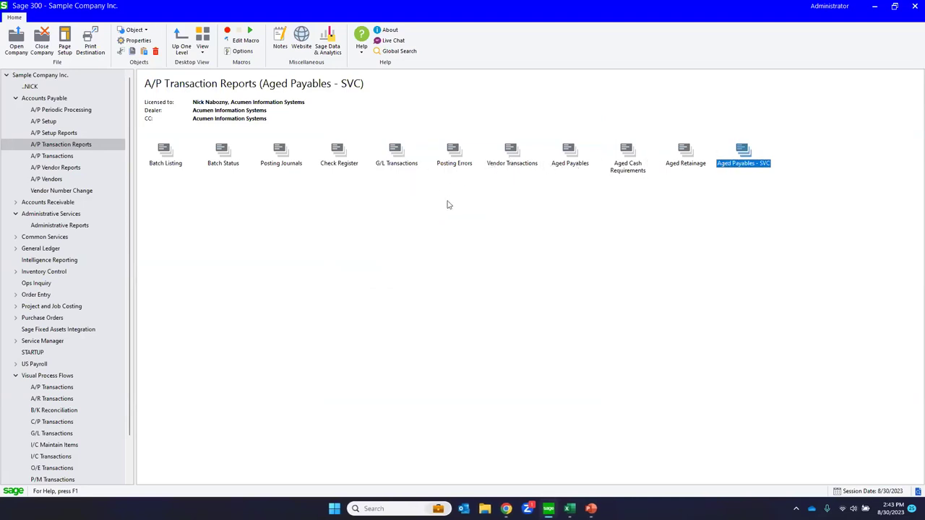
- Open the Vendor Transactions report, save its current settings as defaults, and close it
{"action": "double_click", "coordinate": [512, 155]}
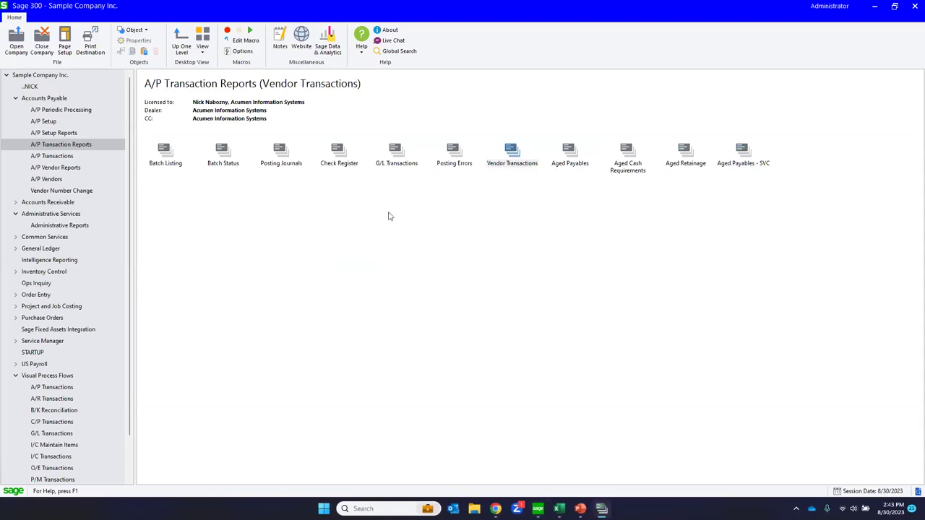
{"action": "left_click", "coordinate": [359, 154]}
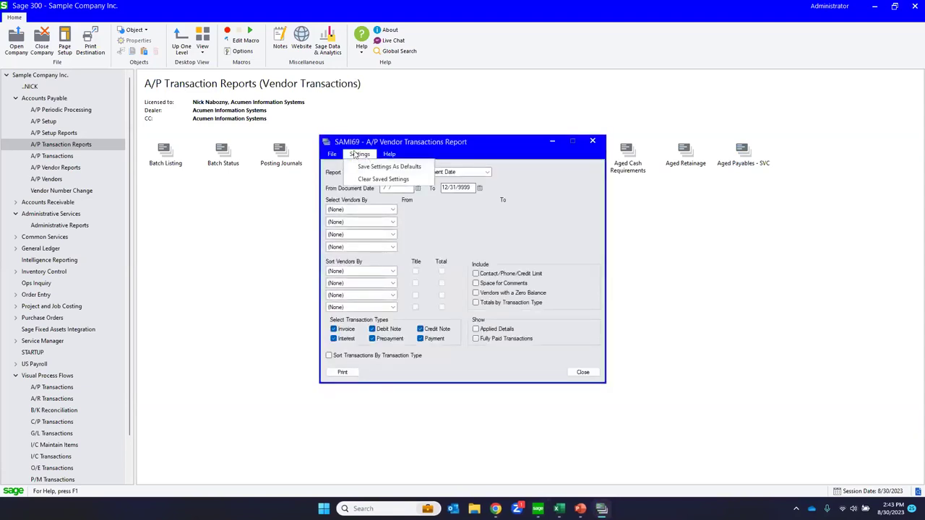
{"action": "left_click", "coordinate": [368, 166]}
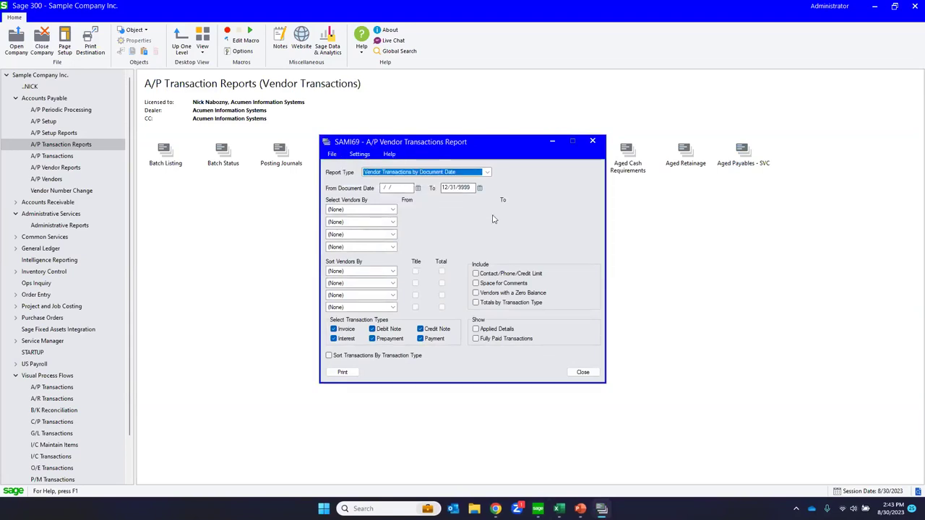
{"action": "left_click", "coordinate": [582, 373]}
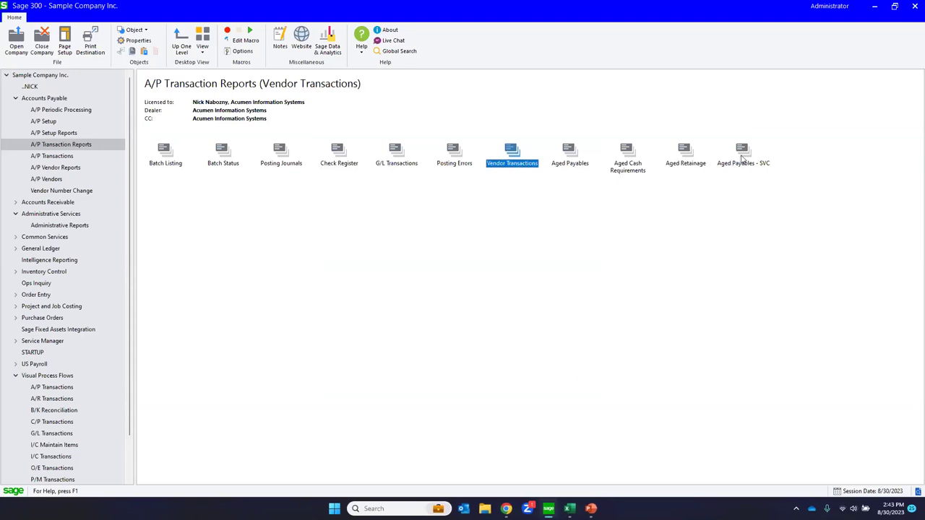
- Reopen Vendor Transactions and print a preview listing transactions by document date
{"action": "double_click", "coordinate": [511, 152]}
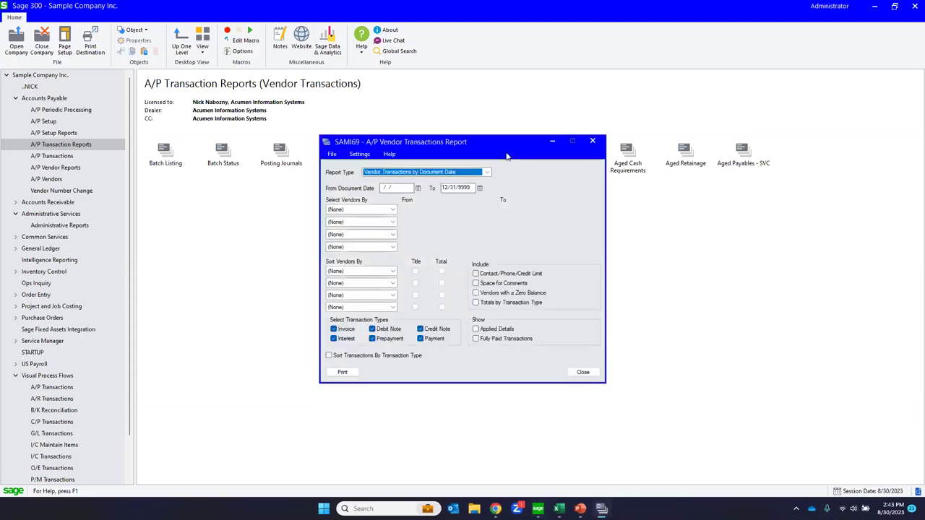
{"action": "left_click", "coordinate": [342, 372]}
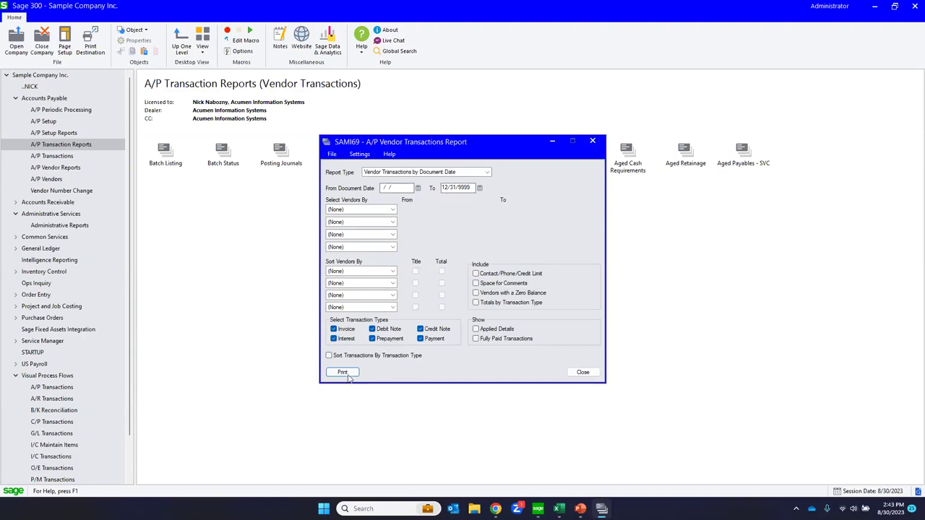
{"action": "left_click", "coordinate": [348, 374]}
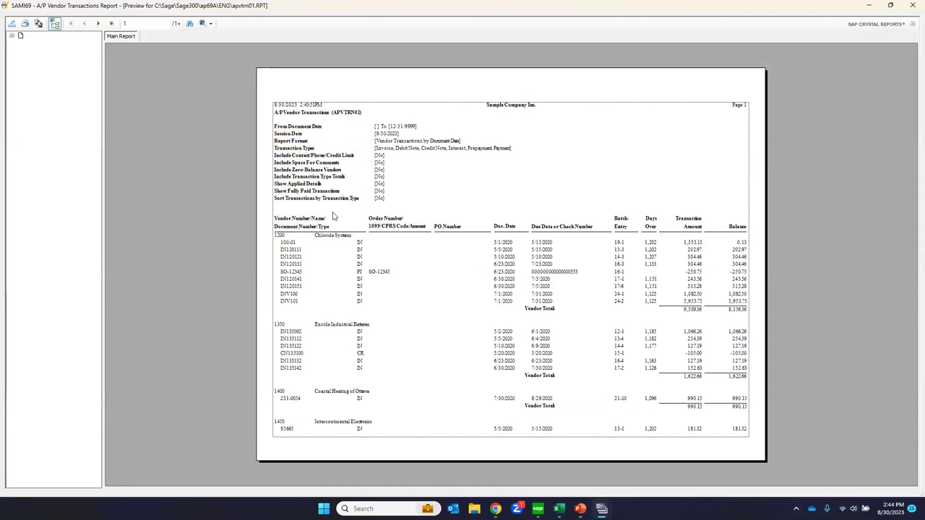
- Export the report as Microsoft Excel 2007 (XLSX) Data-Only with Application as the destination
{"action": "left_click", "coordinate": [11, 25]}
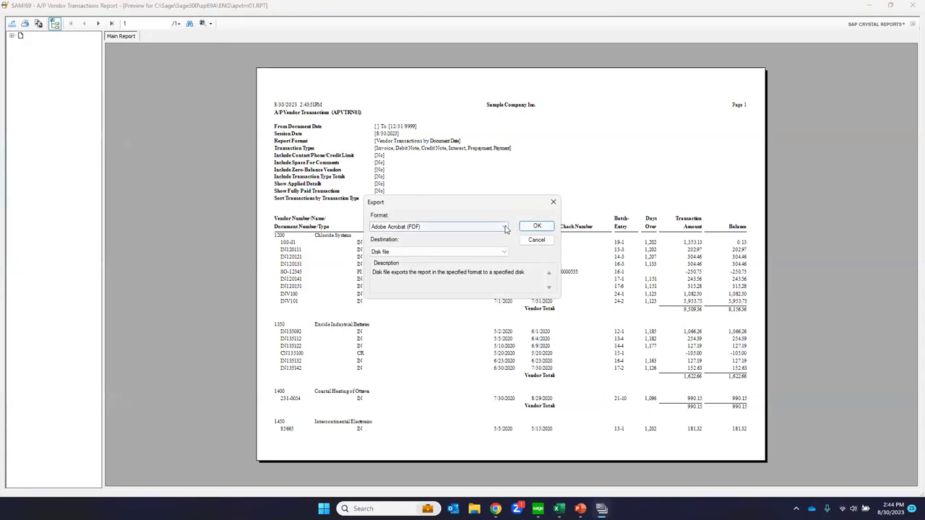
{"action": "left_click", "coordinate": [505, 227]}
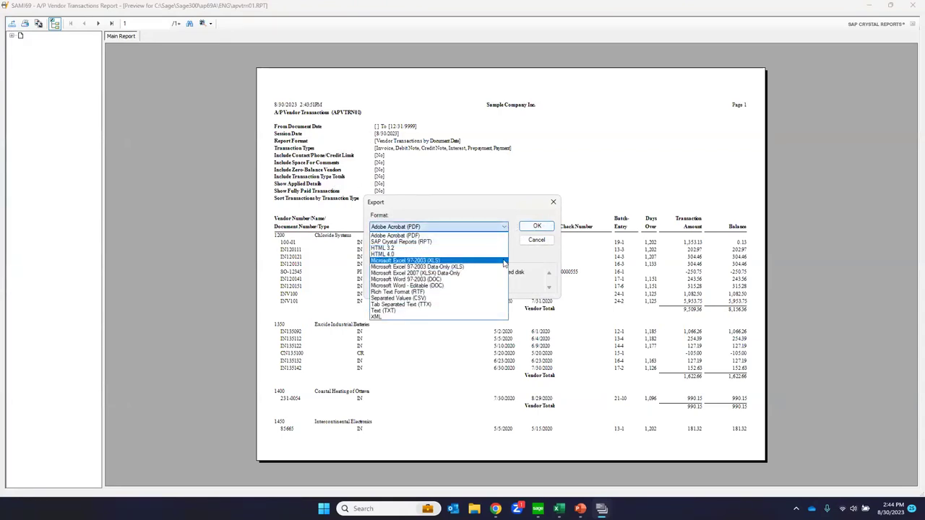
{"action": "left_click", "coordinate": [434, 273]}
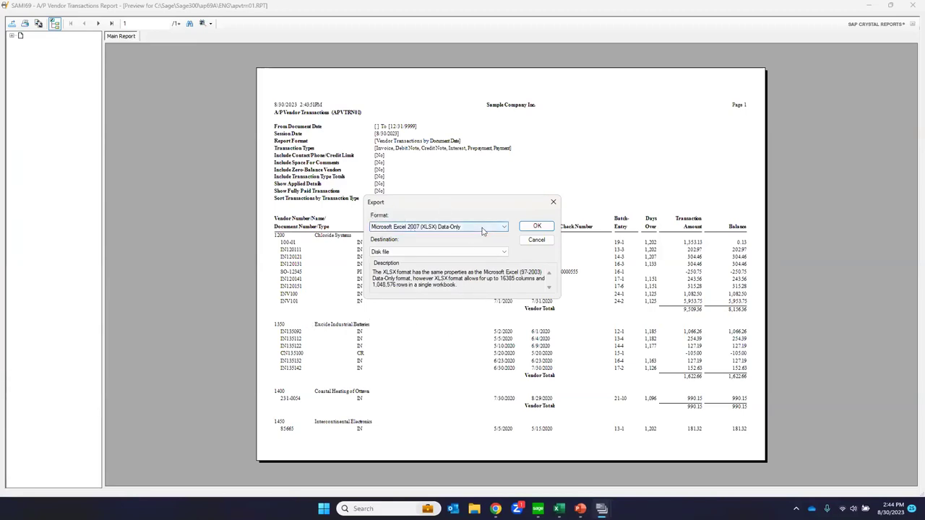
{"action": "left_click", "coordinate": [503, 252]}
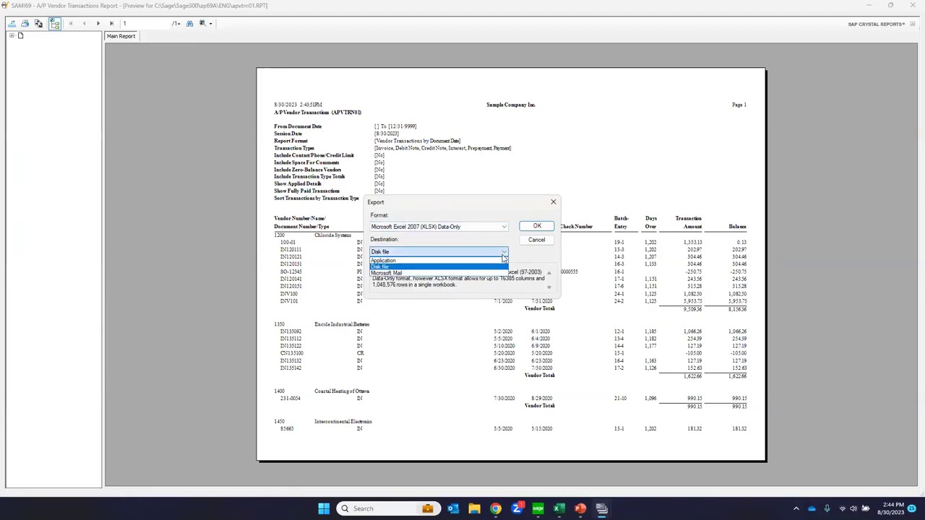
{"action": "left_click", "coordinate": [524, 262]}
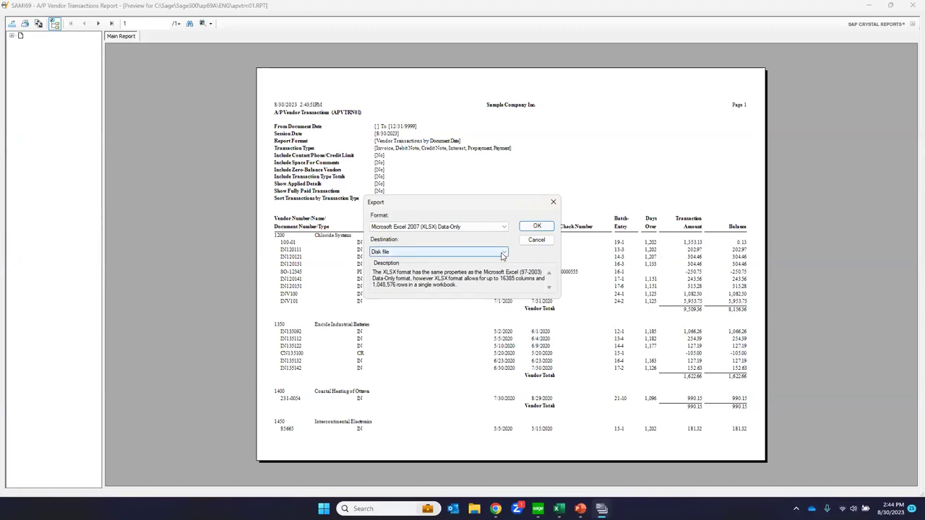
{"action": "left_click", "coordinate": [502, 253]}
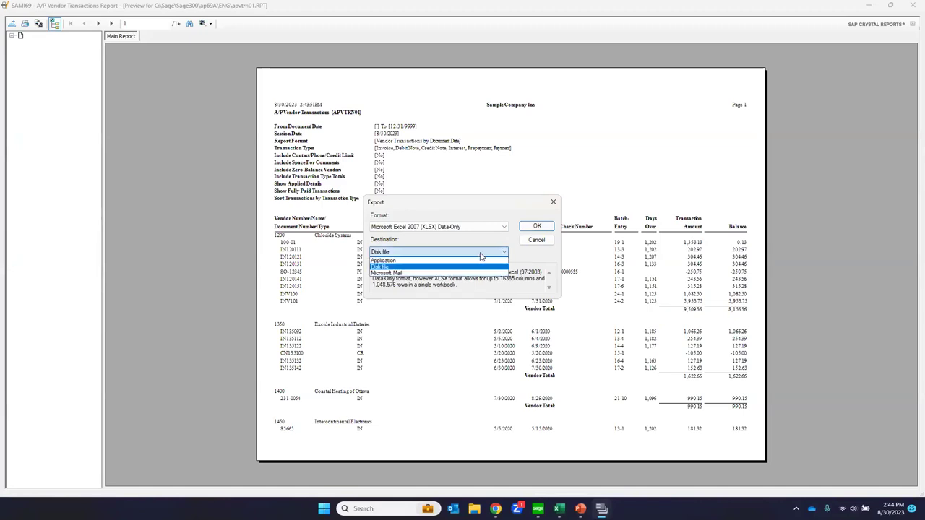
{"action": "left_click", "coordinate": [383, 260]}
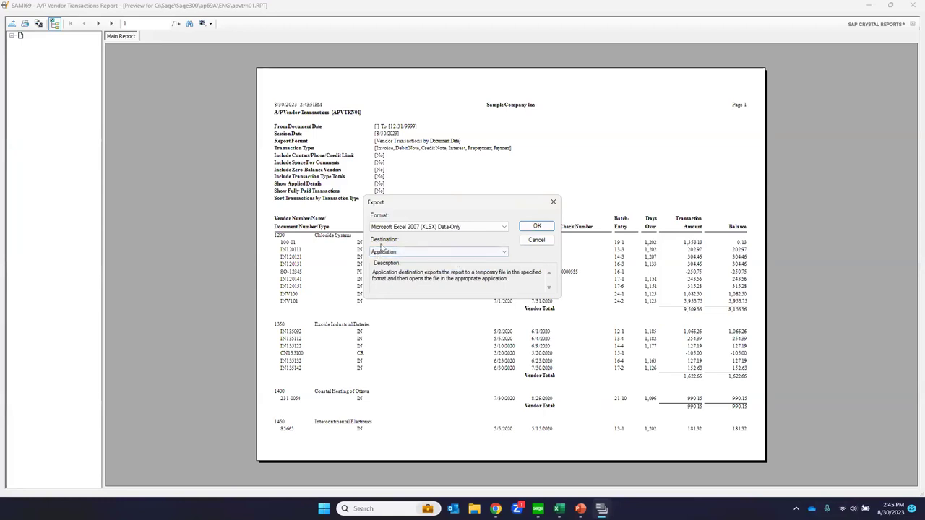
{"action": "left_click", "coordinate": [539, 227]}
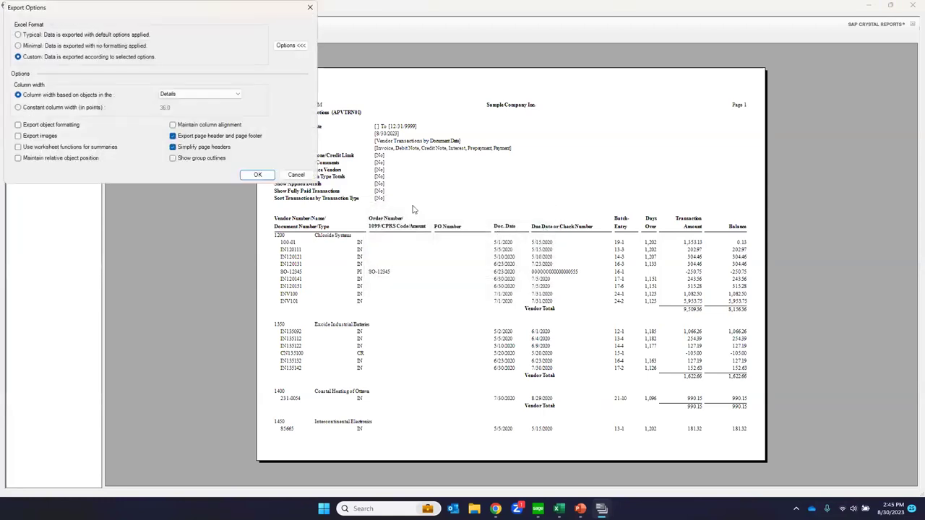
- Accept the Excel export options, widen every worksheet column, then undo the widening
{"action": "left_click", "coordinate": [264, 174]}
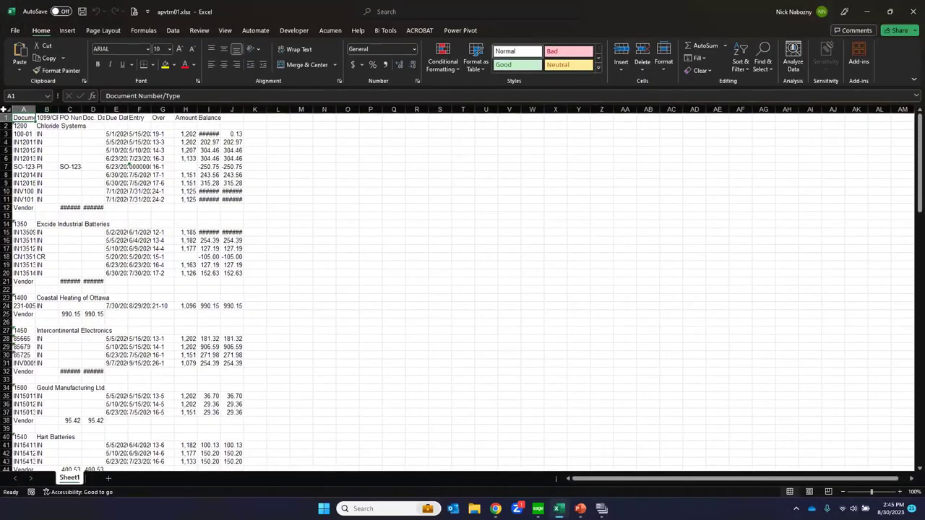
{"action": "left_click", "coordinate": [4, 107]}
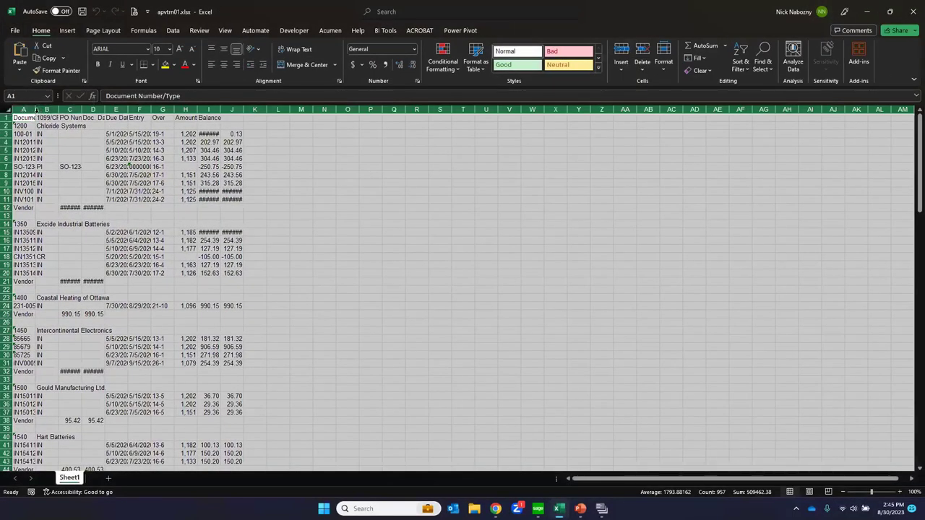
{"action": "left_click_drag", "start_coordinate": [36, 110], "coordinate": [77, 154]}
{"action": "left_click", "coordinate": [560, 183]}
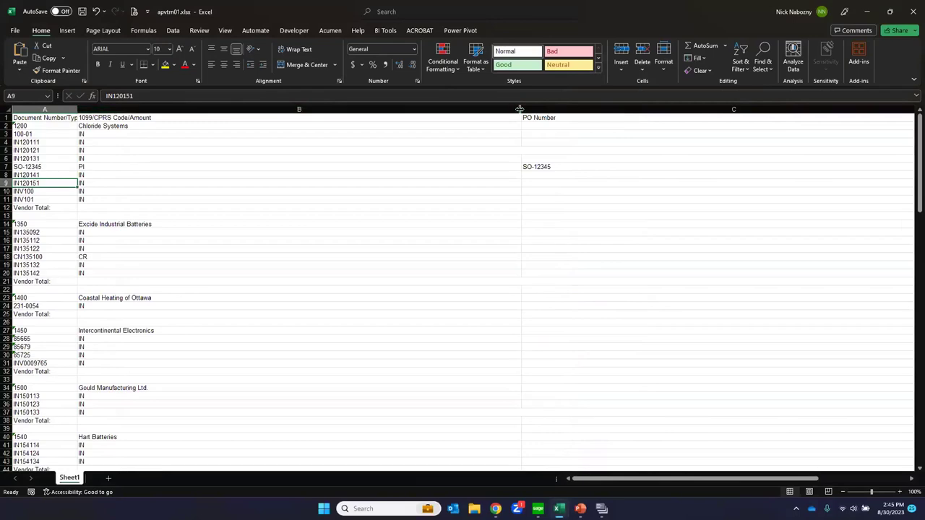
{"action": "left_click", "coordinate": [96, 11]}
{"action": "left_click", "coordinate": [96, 11]}
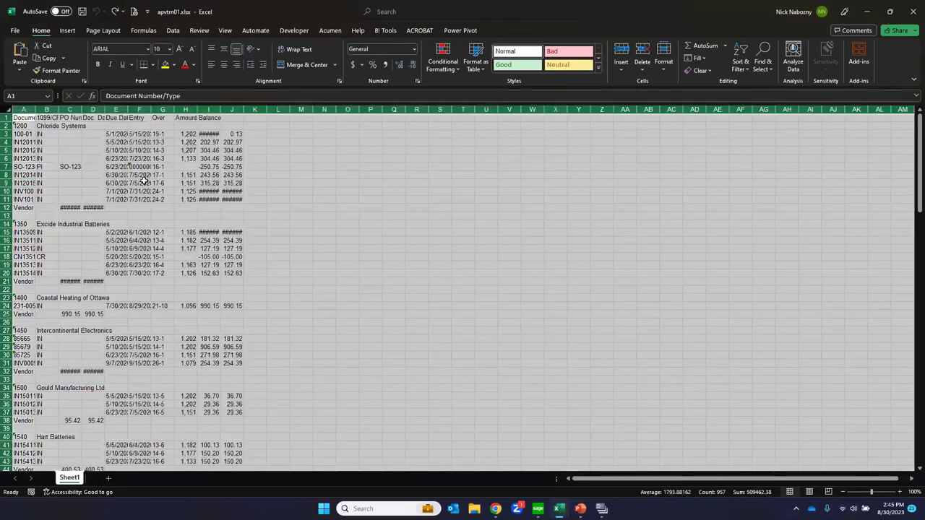
{"action": "left_click", "coordinate": [144, 179]}
- Widen column F so dates show and column I so amounts show, then close the workbook
{"action": "left_click", "coordinate": [135, 135]}
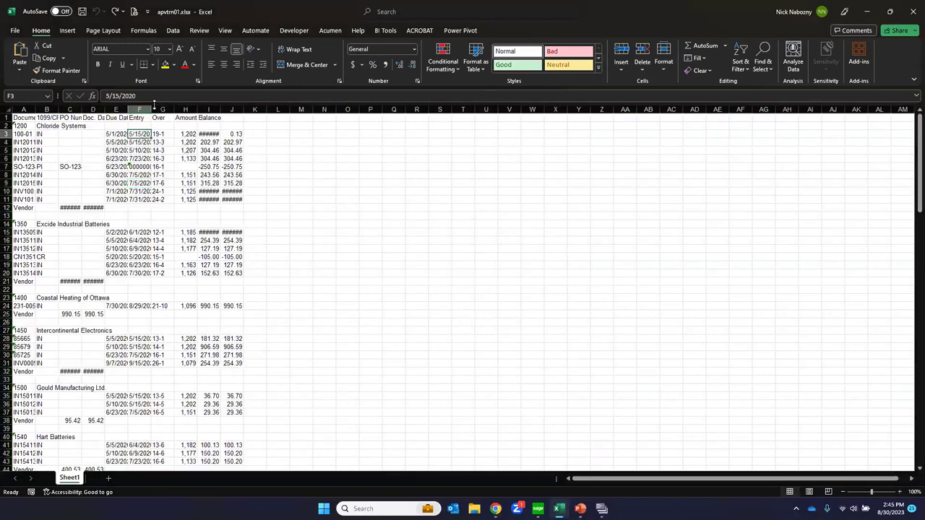
{"action": "left_click_drag", "start_coordinate": [151, 109], "coordinate": [172, 109]}
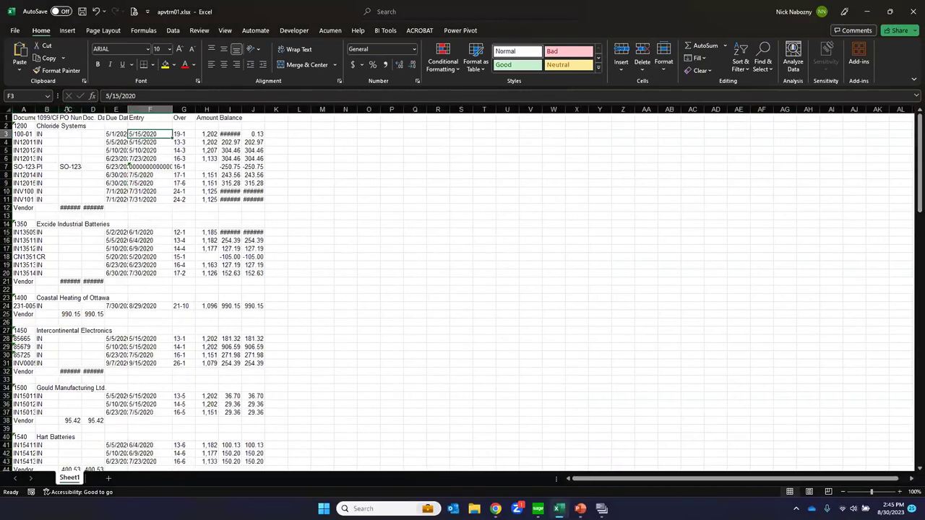
{"action": "scroll", "coordinate": [147, 290], "scroll_direction": "down", "scroll_amount": 12}
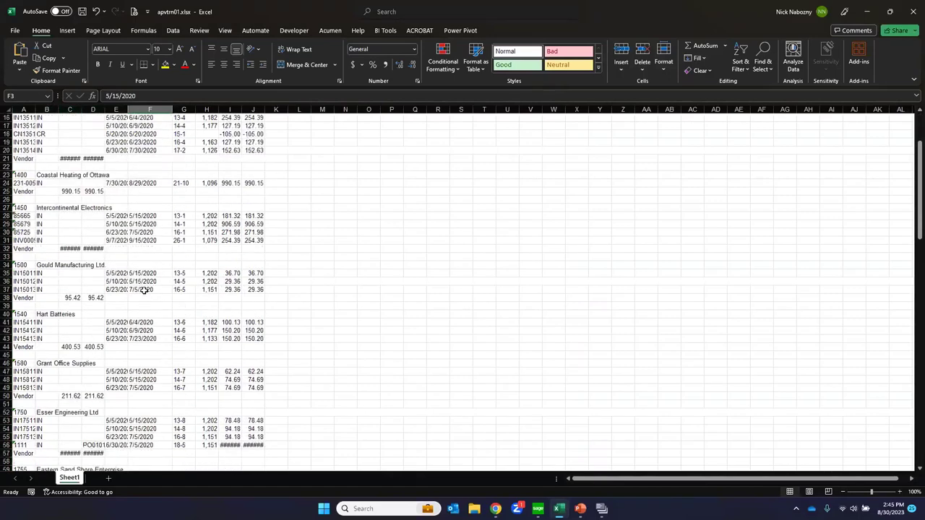
{"action": "scroll", "coordinate": [143, 291], "scroll_direction": "up", "scroll_amount": 12}
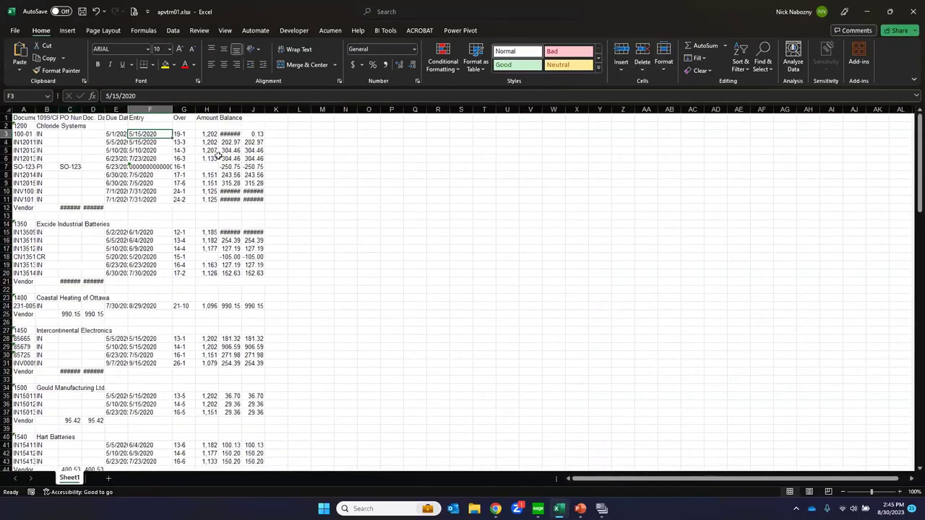
{"action": "left_click_drag", "start_coordinate": [241, 109], "coordinate": [292, 109]}
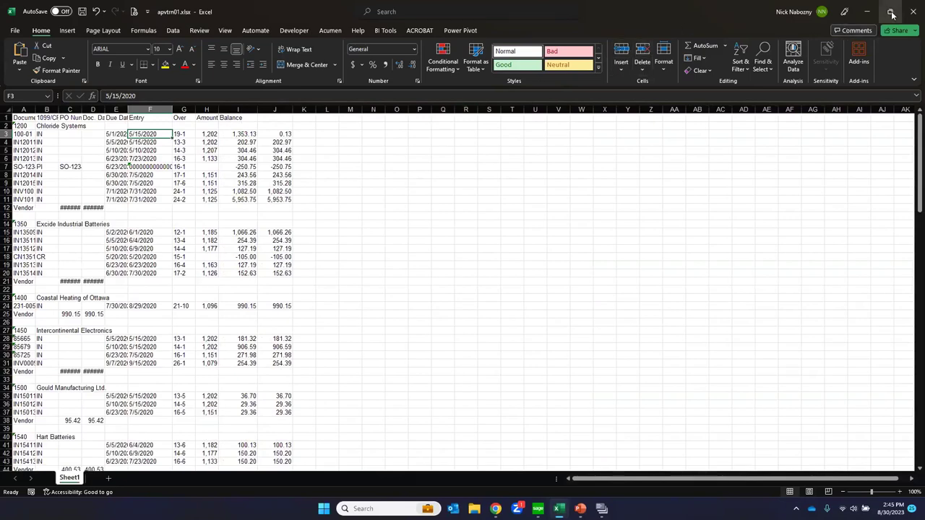
{"action": "left_click", "coordinate": [890, 33]}
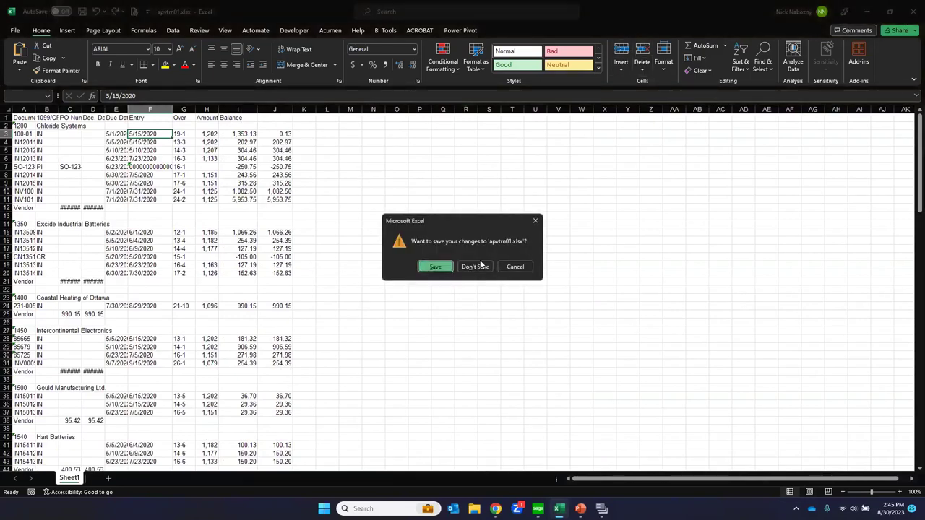
- Close the workbook unsaved and the report preview and dialog, then go up to the company's top-level folders
{"action": "left_click", "coordinate": [476, 267]}
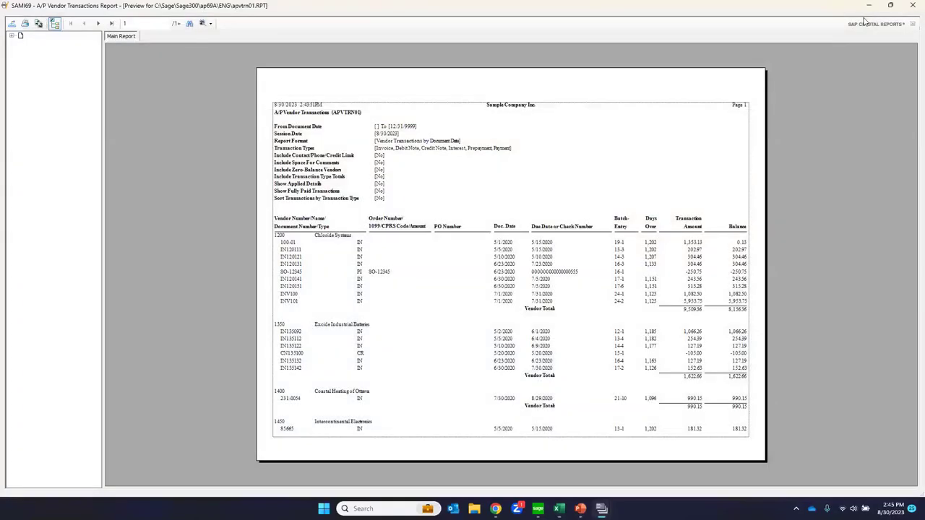
{"action": "left_click", "coordinate": [910, 6]}
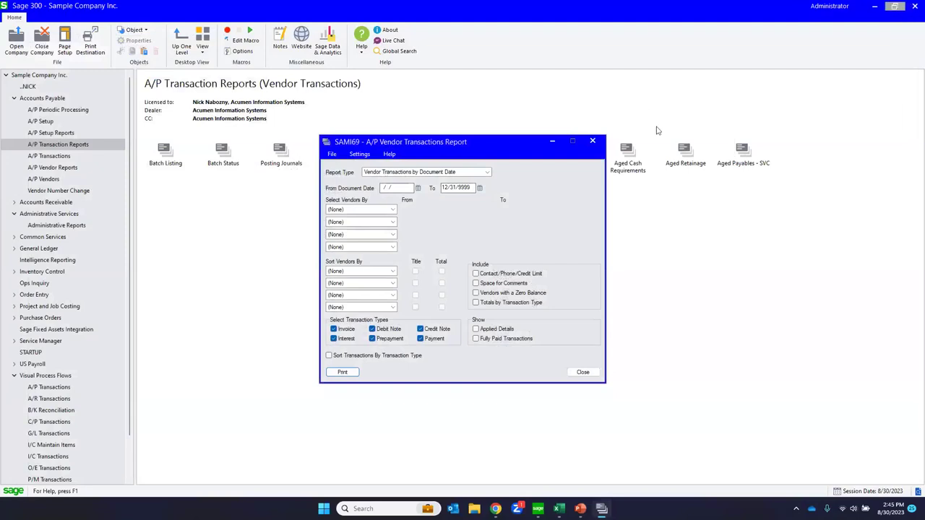
{"action": "left_click", "coordinate": [593, 142]}
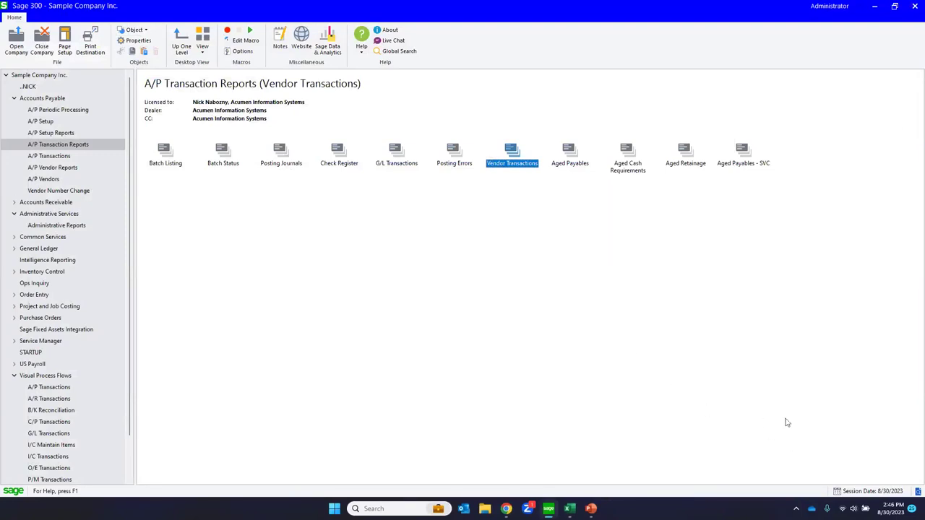
{"action": "left_click", "coordinate": [46, 77]}
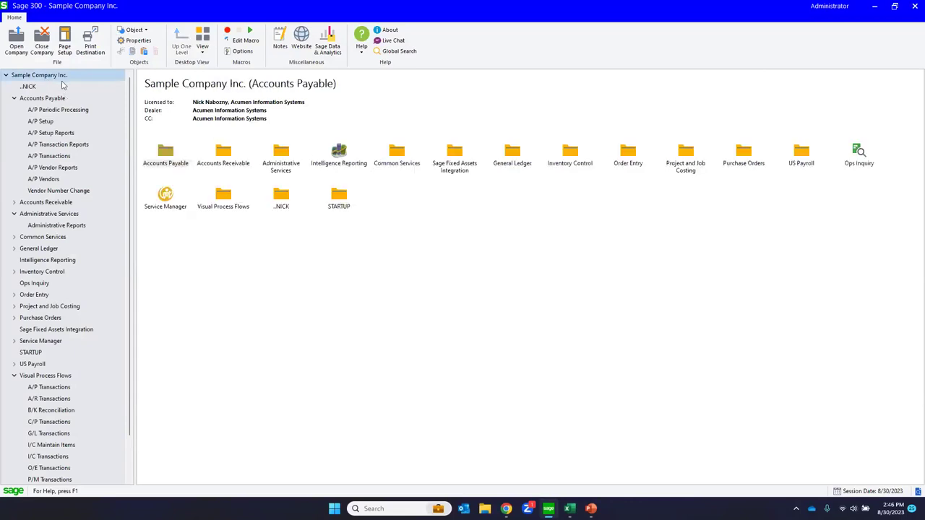
{"action": "left_click", "coordinate": [94, 46]}
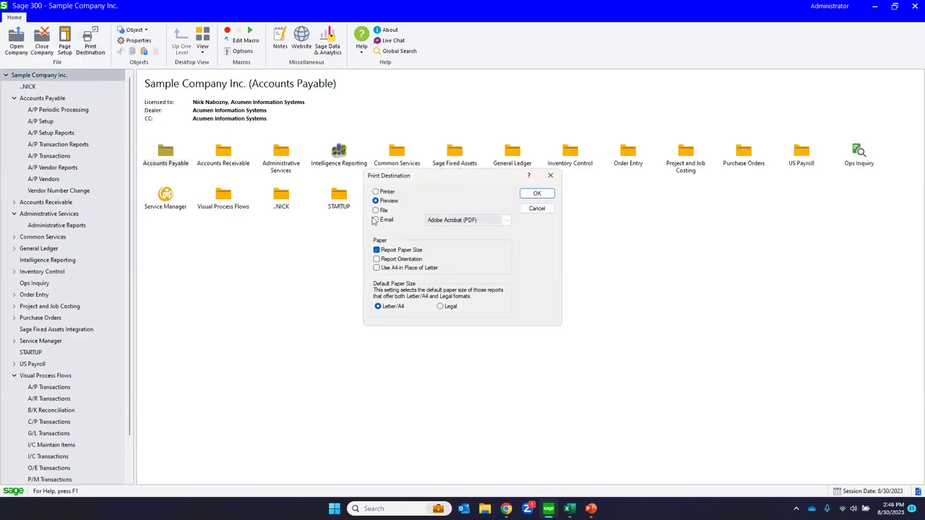
{"action": "left_click", "coordinate": [377, 192]}
{"action": "left_click", "coordinate": [529, 212]}
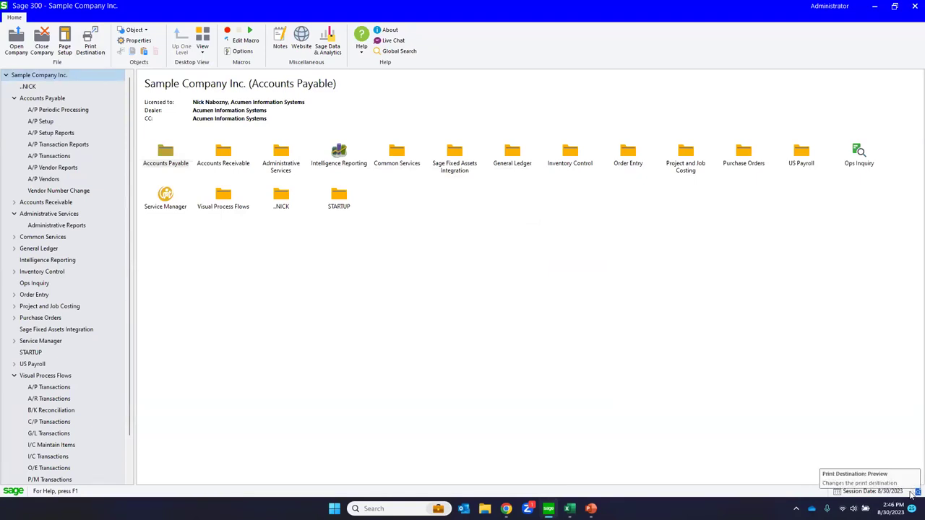
{"action": "left_click", "coordinate": [915, 492]}
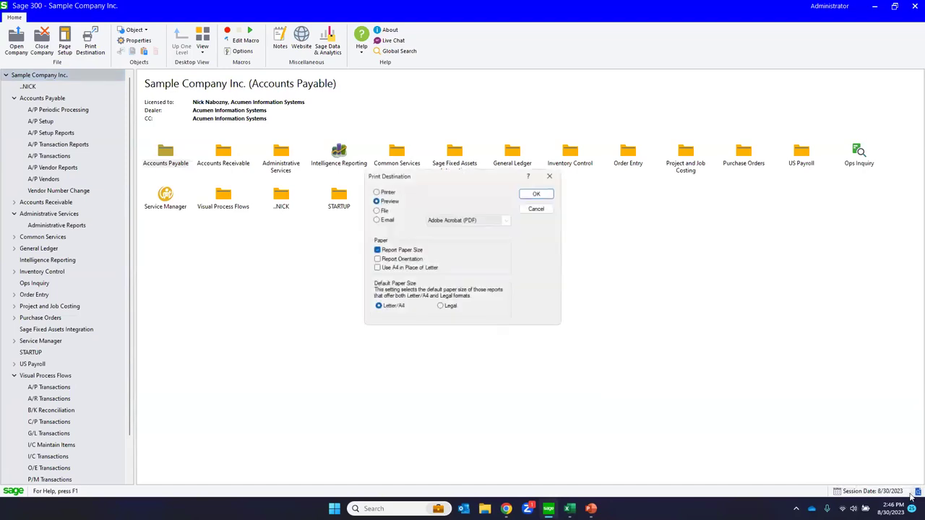
{"action": "left_click", "coordinate": [375, 201]}
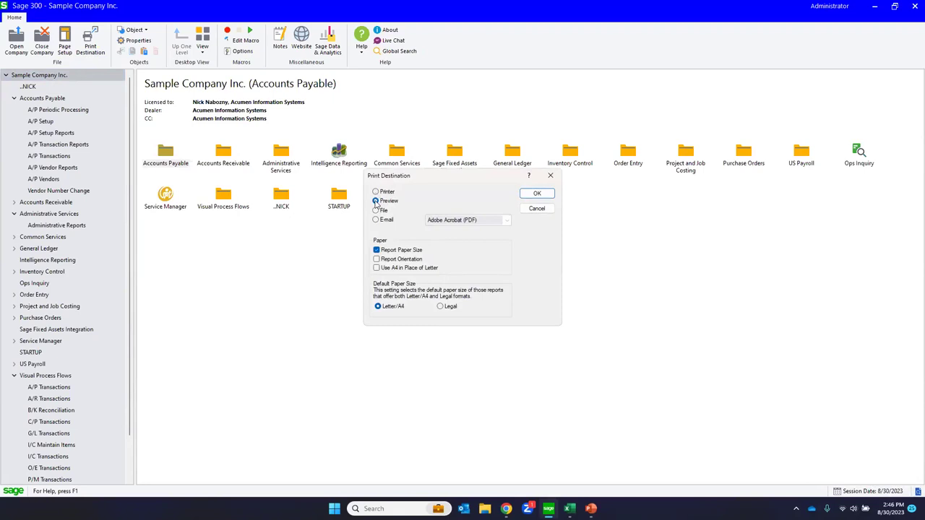
{"action": "left_click", "coordinate": [377, 221]}
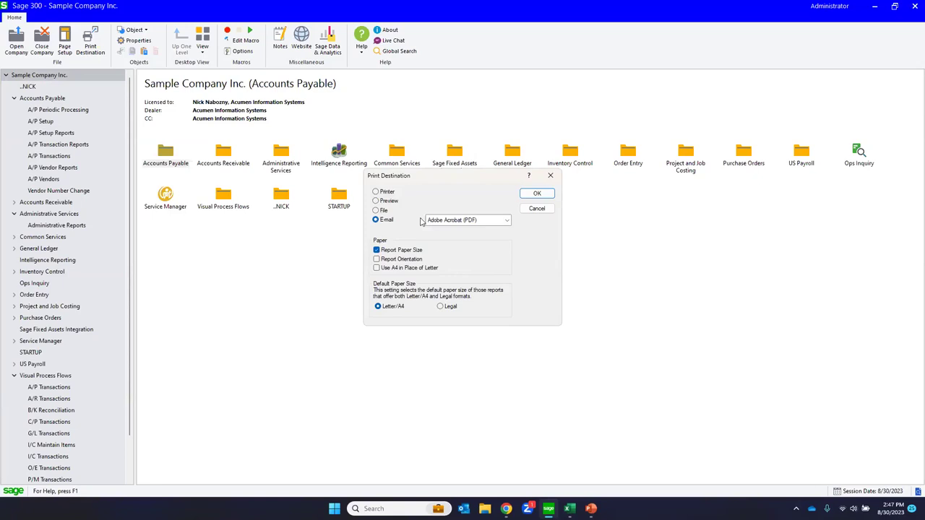
{"action": "left_click", "coordinate": [376, 203]}
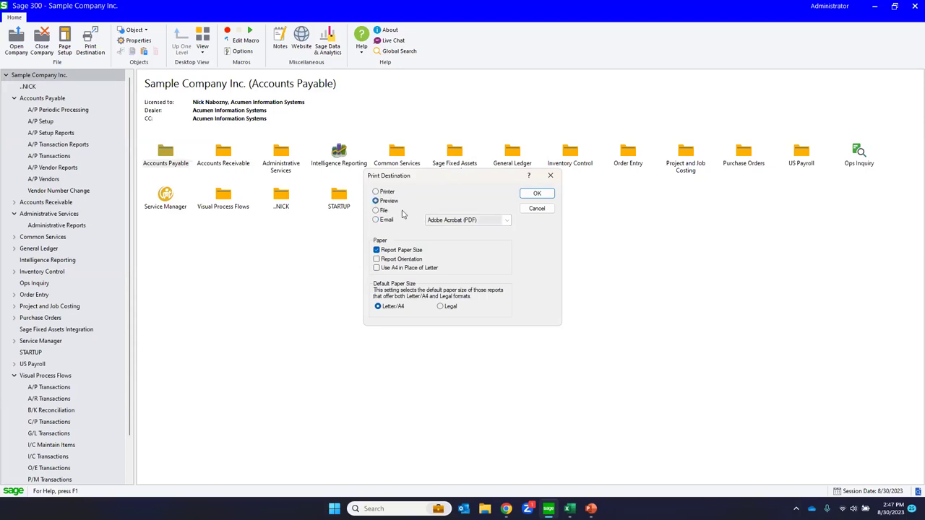
{"action": "left_click", "coordinate": [523, 209]}
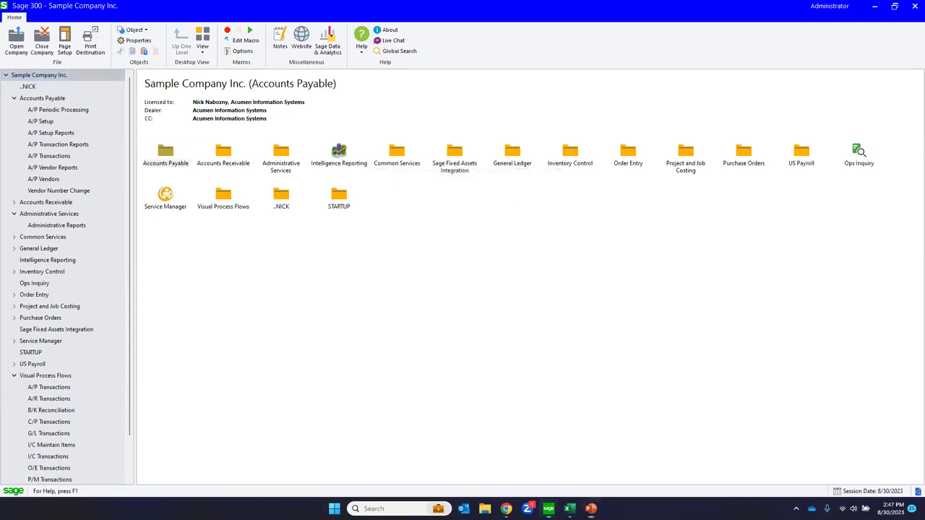
{"action": "left_click", "coordinate": [591, 508]}
- Maximize PowerPoint, show slide 14 "Notes", then restore the window down to reveal Sage 300
{"action": "left_click", "coordinate": [746, 64]}
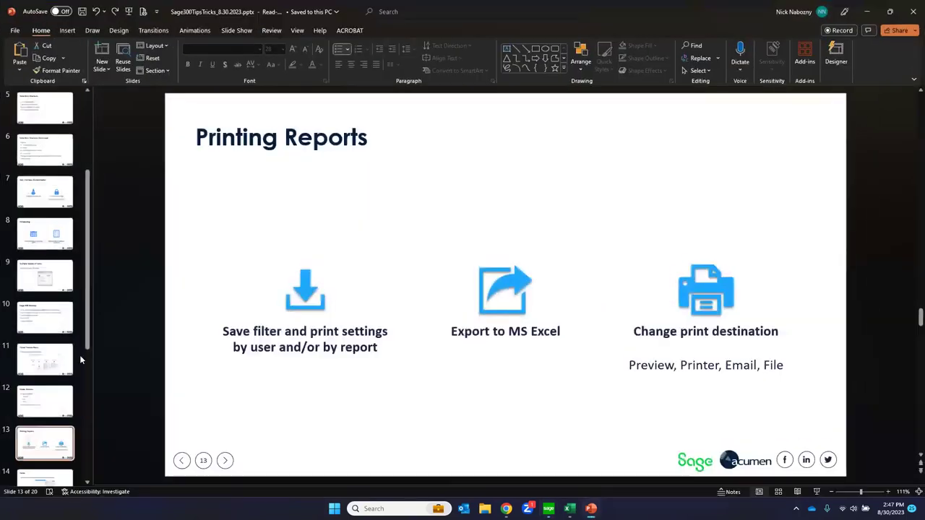
{"action": "scroll", "coordinate": [61, 390], "scroll_direction": "down", "scroll_amount": 5}
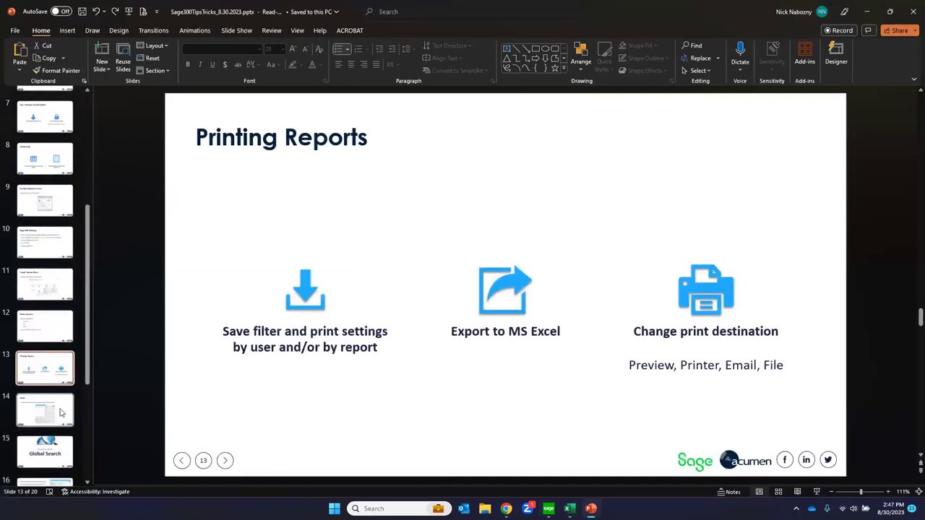
{"action": "left_click", "coordinate": [61, 402]}
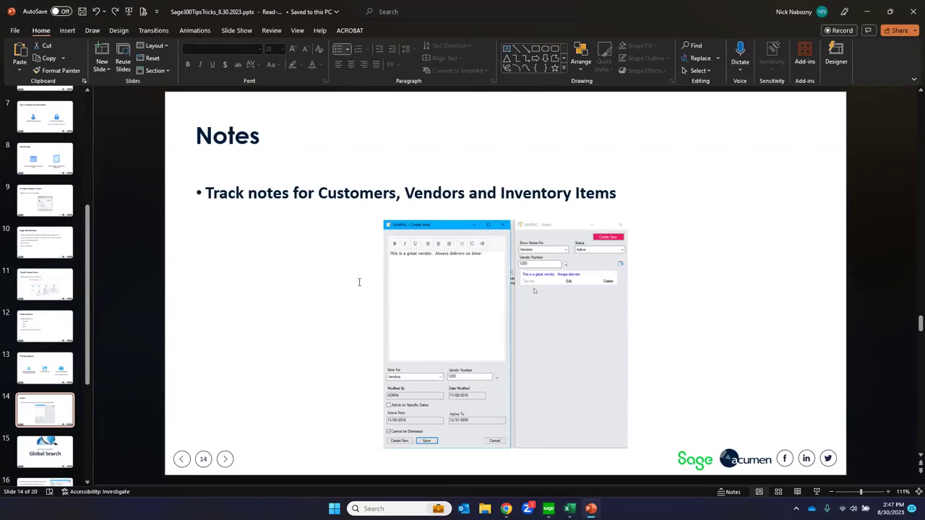
{"action": "double_click", "coordinate": [651, 11]}
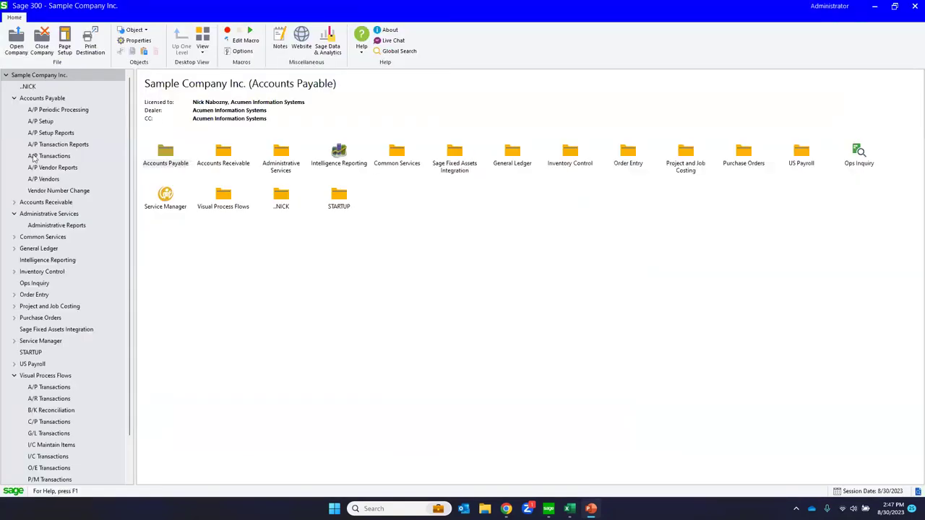
- Launch A/P Vendors > Vendors and load the first vendor record
{"action": "left_click", "coordinate": [53, 179]}
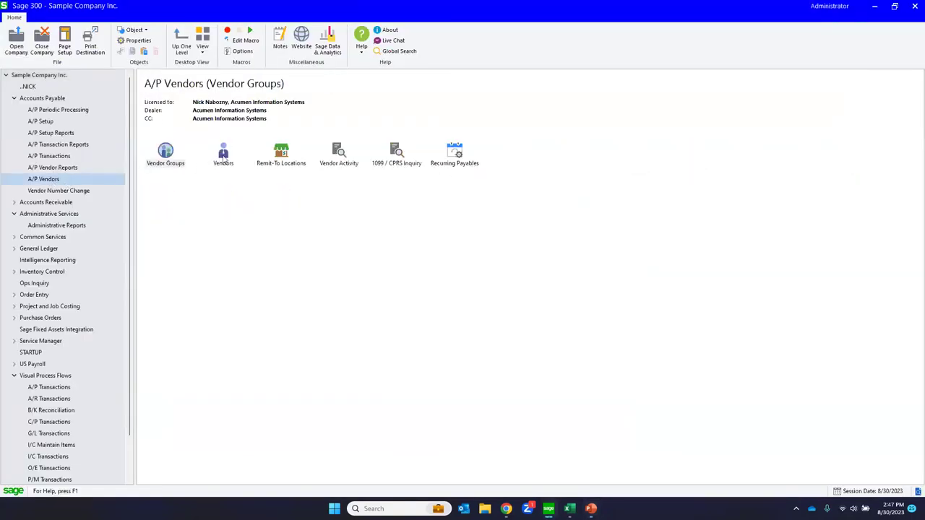
{"action": "left_click", "coordinate": [224, 156]}
{"action": "double_click", "coordinate": [224, 156]}
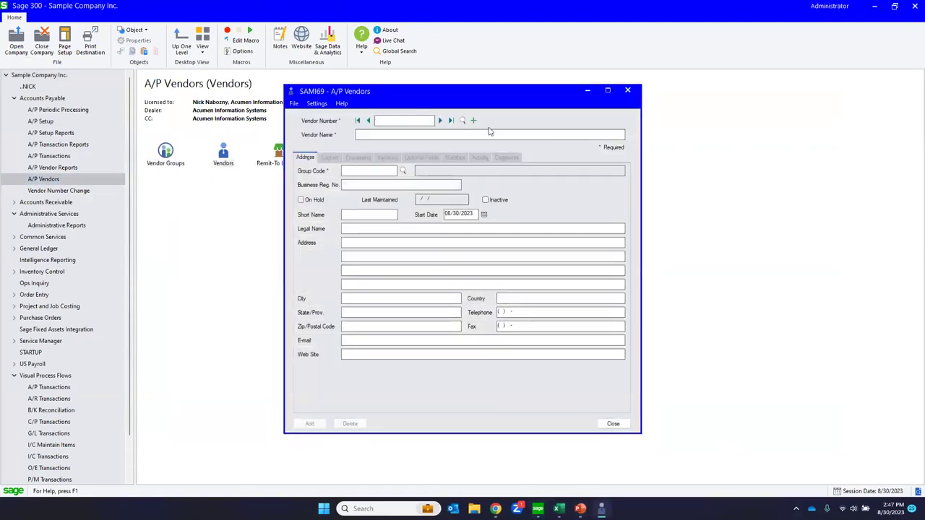
{"action": "left_click", "coordinate": [440, 121]}
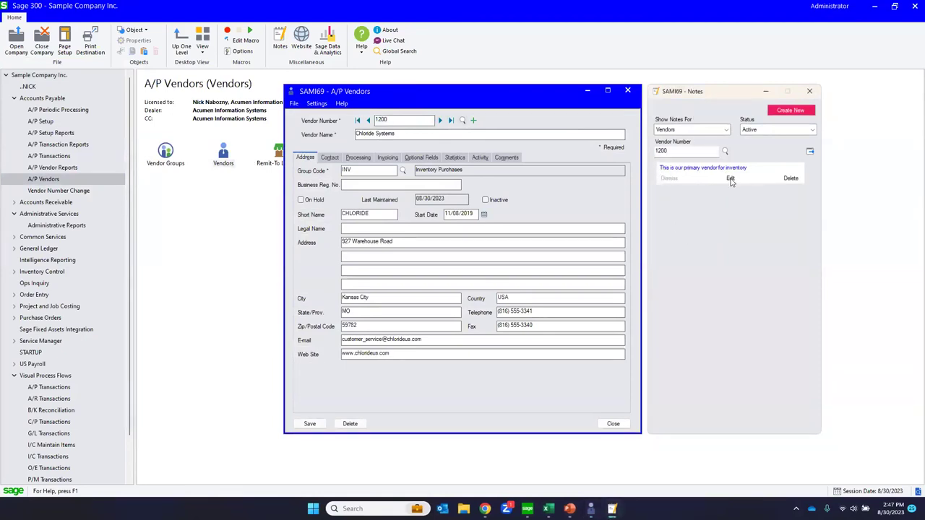
- Review the vendor's note, toggling Active on Specific Dates, discard changes and close the vendor windows
{"action": "left_click", "coordinate": [731, 179]}
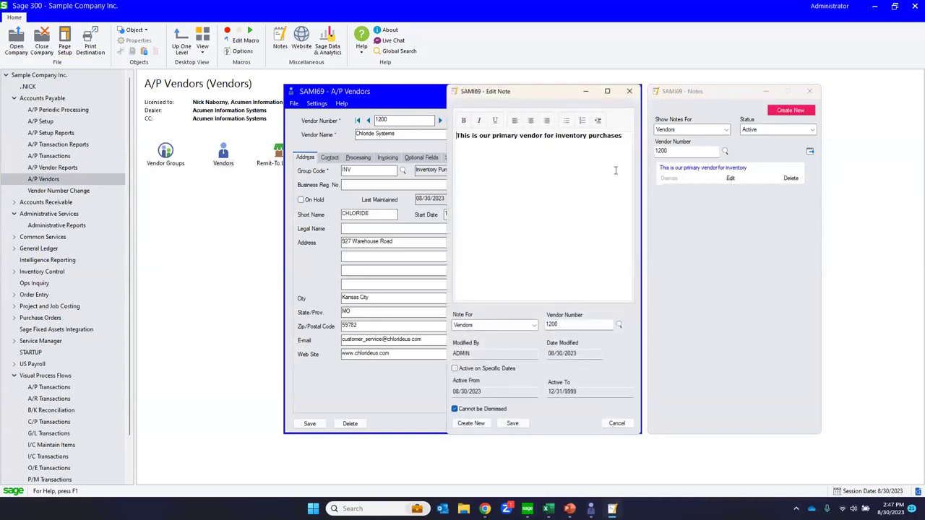
{"action": "left_click", "coordinate": [455, 370]}
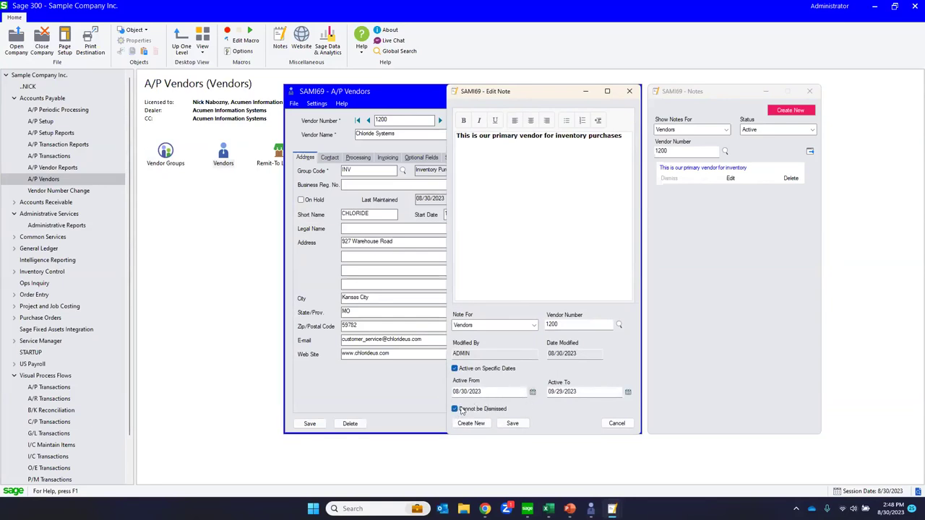
{"action": "left_click", "coordinate": [455, 369]}
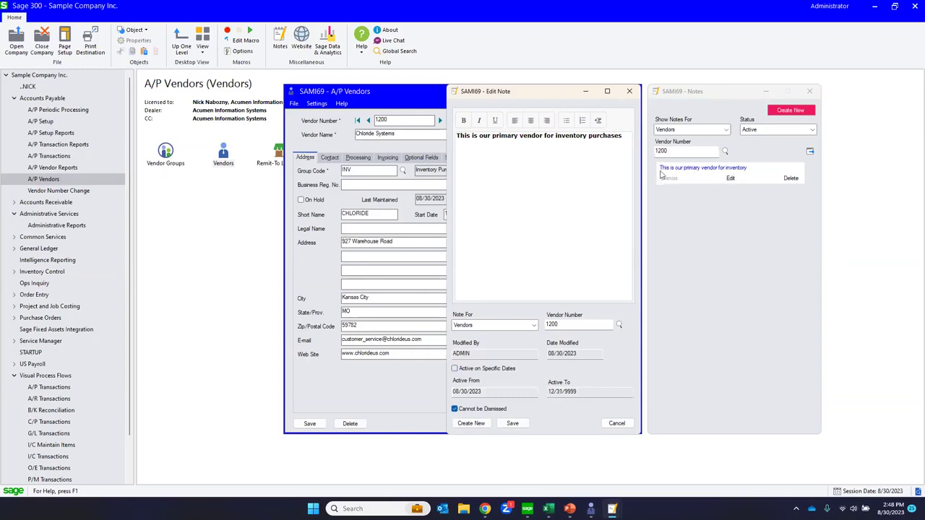
{"action": "left_click", "coordinate": [630, 92]}
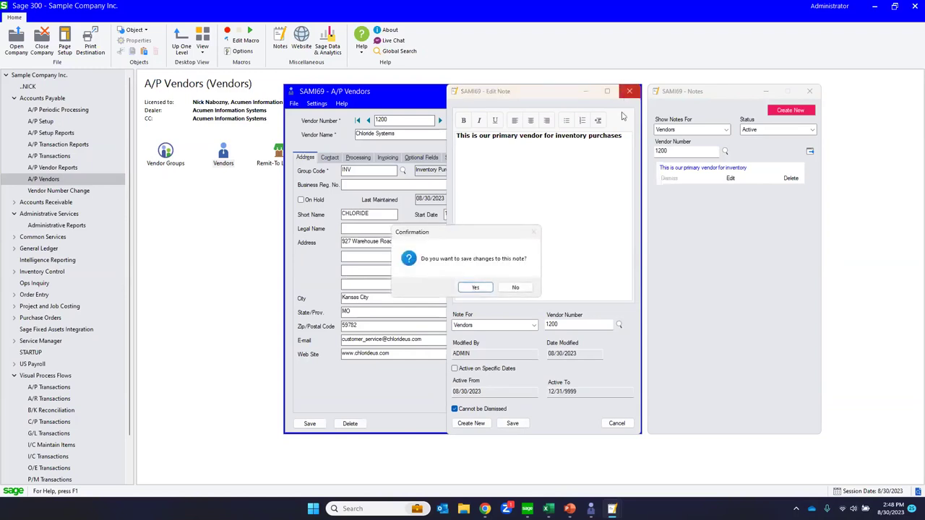
{"action": "left_click", "coordinate": [515, 287]}
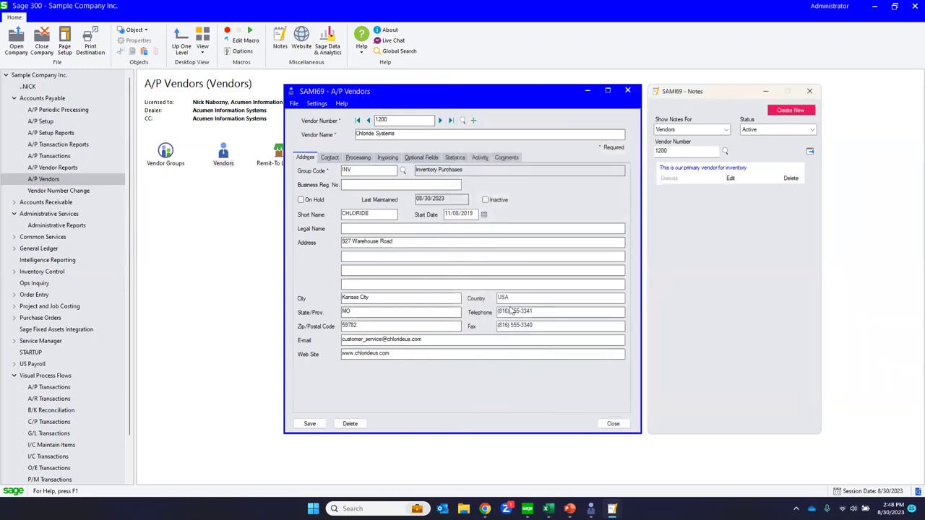
{"action": "left_click", "coordinate": [811, 91]}
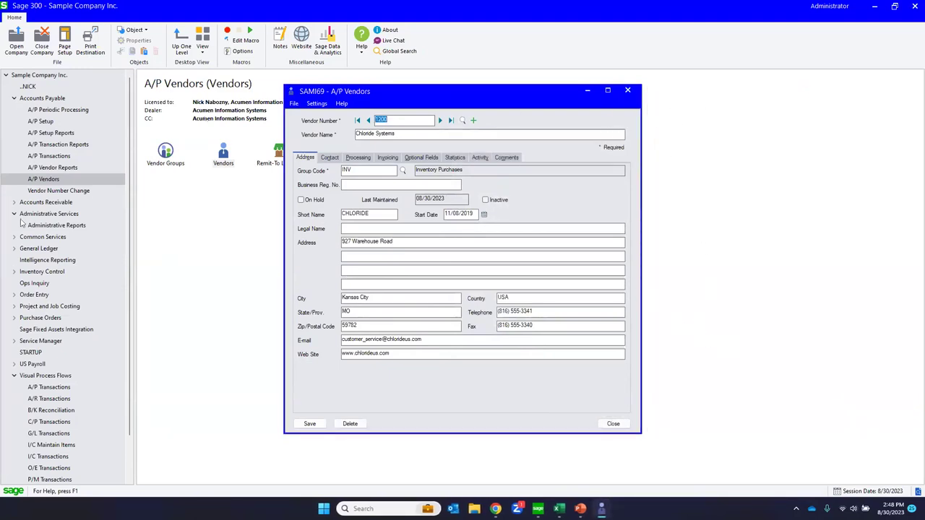
{"action": "left_click", "coordinate": [627, 91]}
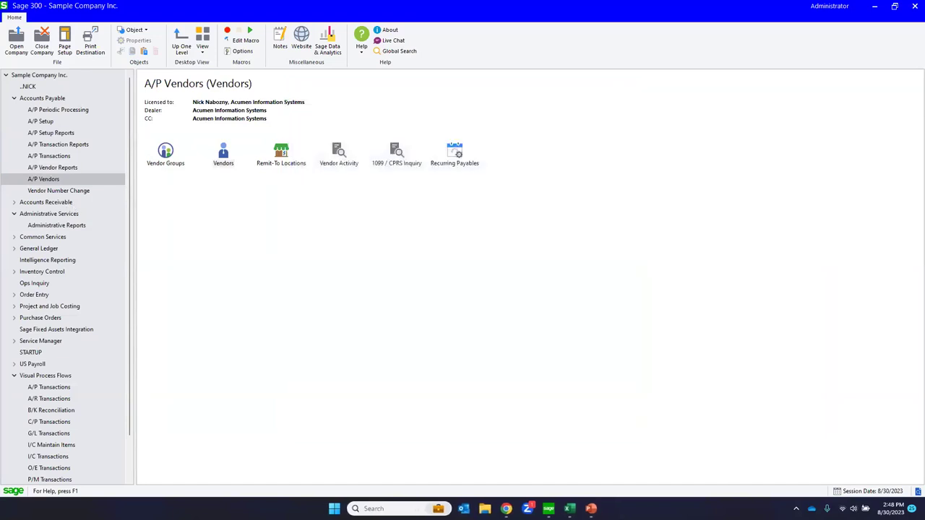
{"action": "left_click", "coordinate": [591, 508]}
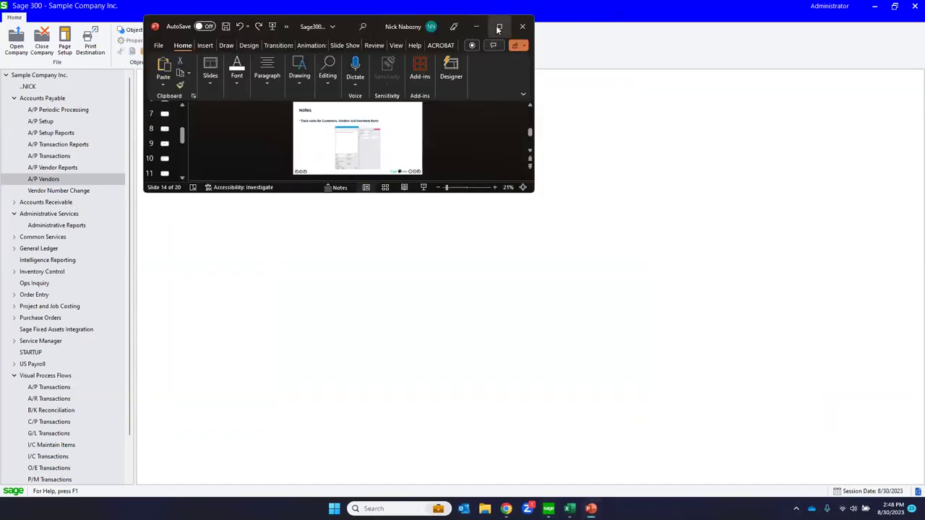
- Maximize PowerPoint and advance through slide 15 "Global Search" to slide 16
{"action": "left_click", "coordinate": [498, 27]}
{"action": "scroll", "coordinate": [47, 397], "scroll_direction": "down", "scroll_amount": 2}
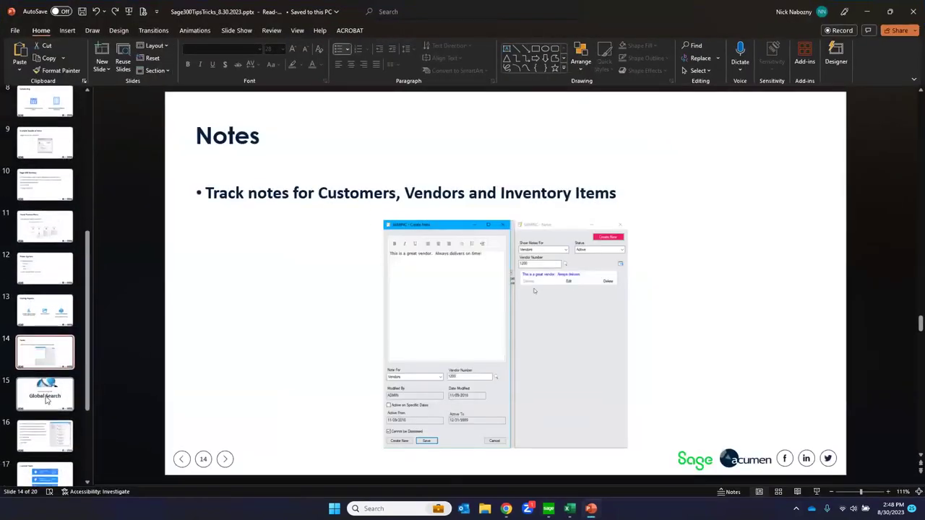
{"action": "left_click", "coordinate": [46, 402]}
{"action": "scroll", "coordinate": [45, 406], "scroll_direction": "down", "scroll_amount": 1}
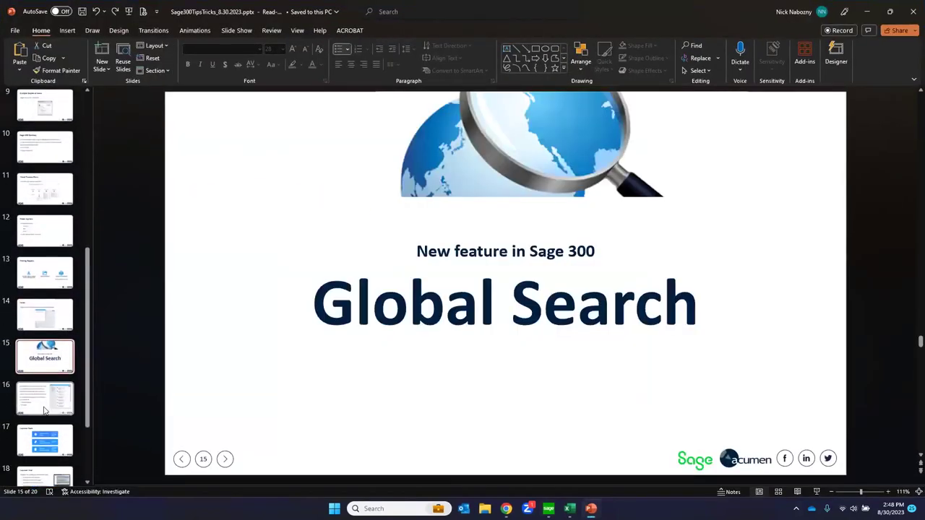
{"action": "left_click", "coordinate": [44, 411]}
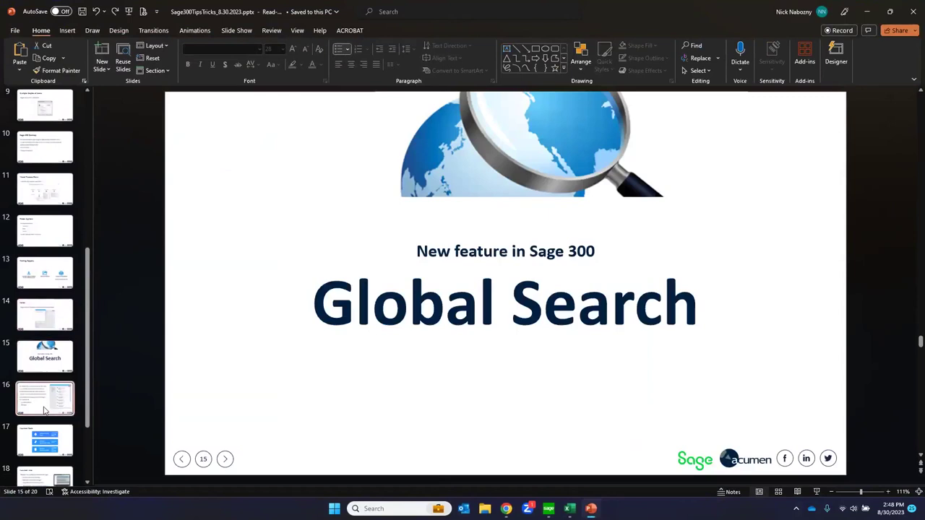
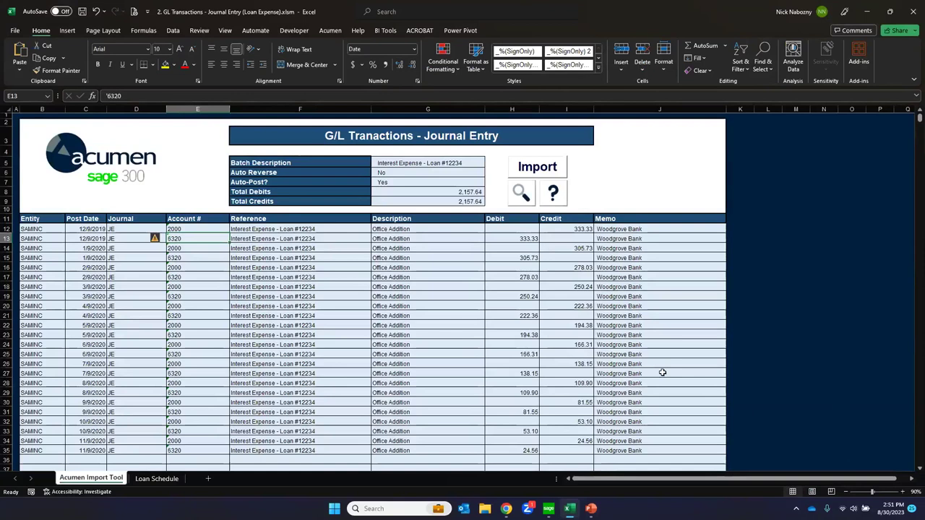
{"action": "left_click", "coordinate": [32, 284]}
{"action": "left_click", "coordinate": [31, 229]}
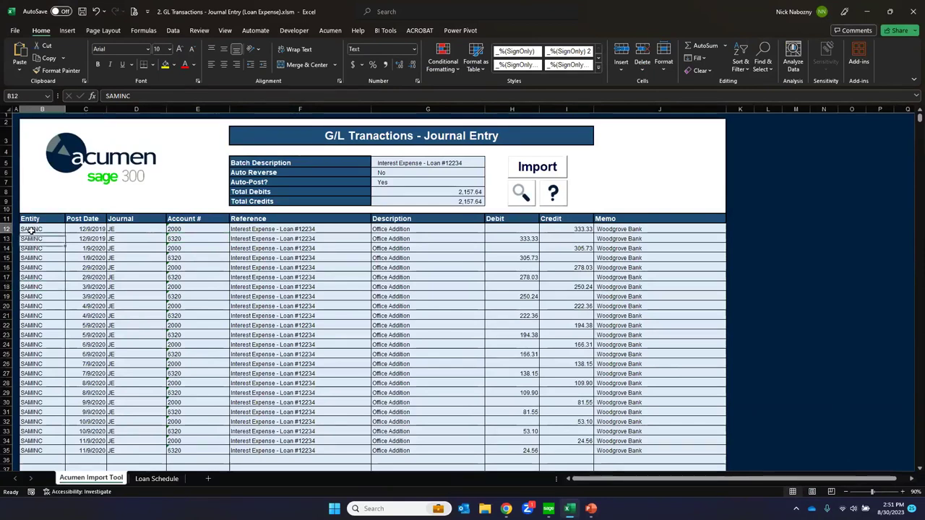
{"action": "left_click_drag", "start_coordinate": [31, 230], "coordinate": [33, 373]}
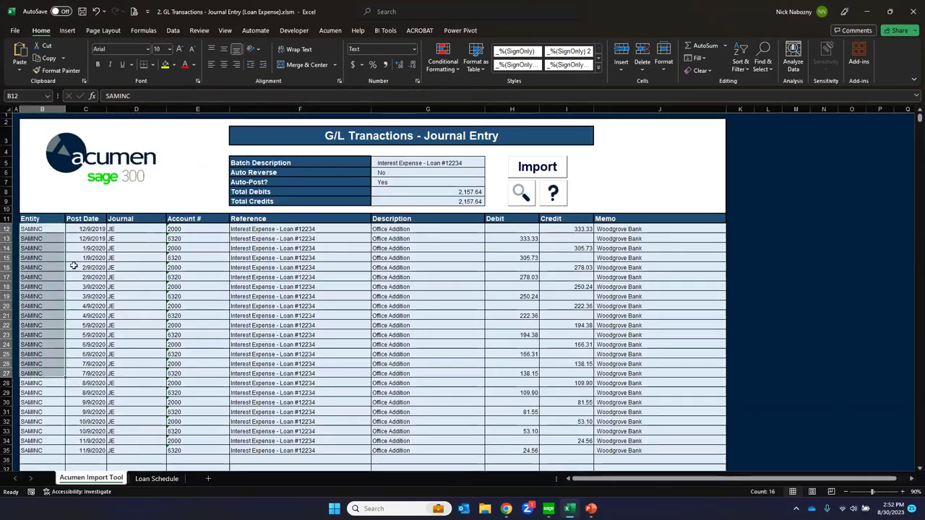
{"action": "left_click", "coordinate": [33, 230]}
{"action": "left_click_drag", "start_coordinate": [34, 267], "coordinate": [41, 390]}
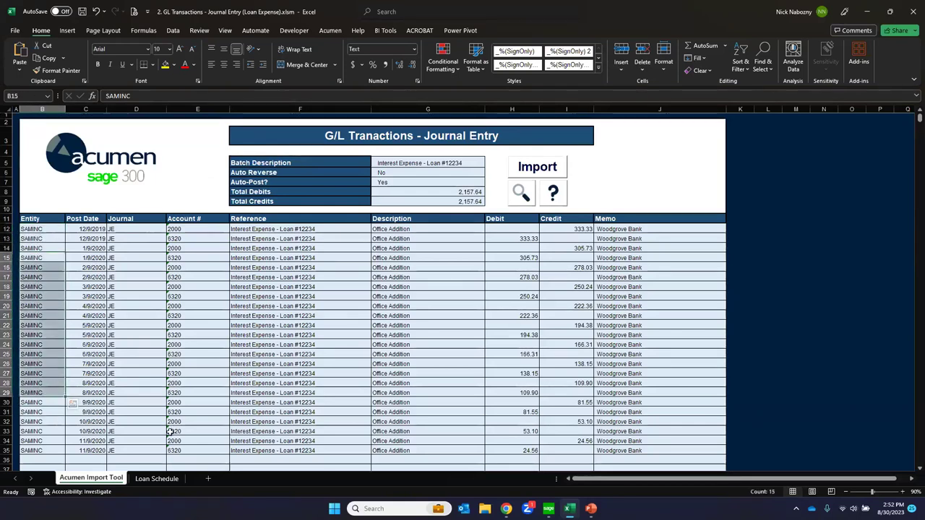
{"action": "left_click", "coordinate": [155, 480]}
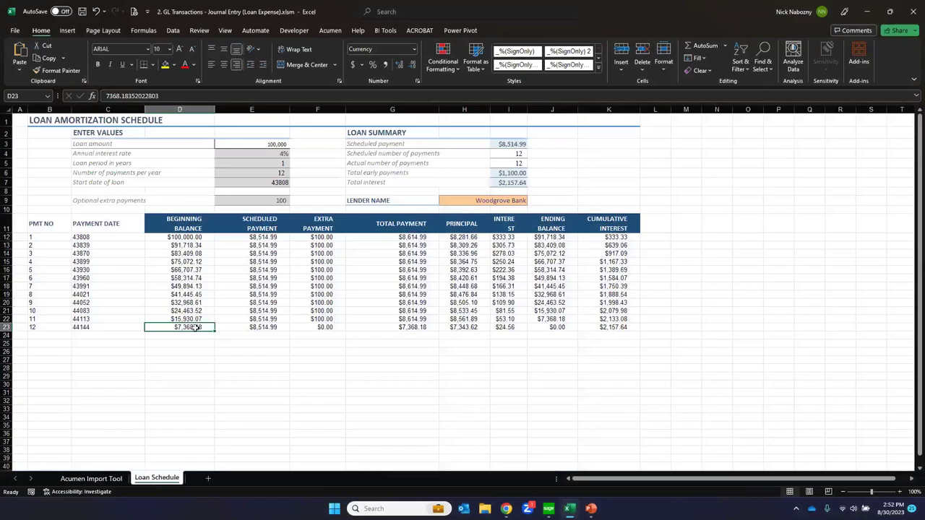
{"action": "left_click_drag", "start_coordinate": [87, 254], "coordinate": [289, 337]}
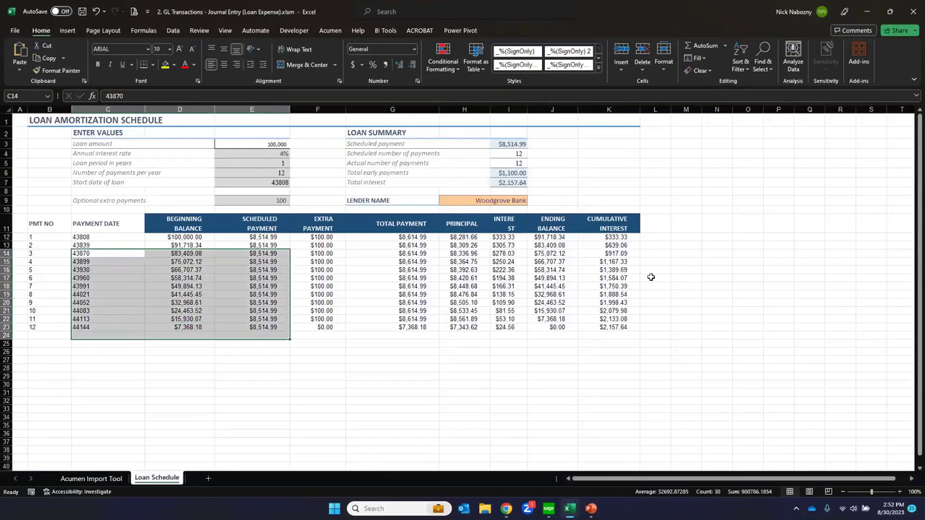
{"action": "left_click", "coordinate": [91, 478]}
{"action": "left_click", "coordinate": [523, 257]}
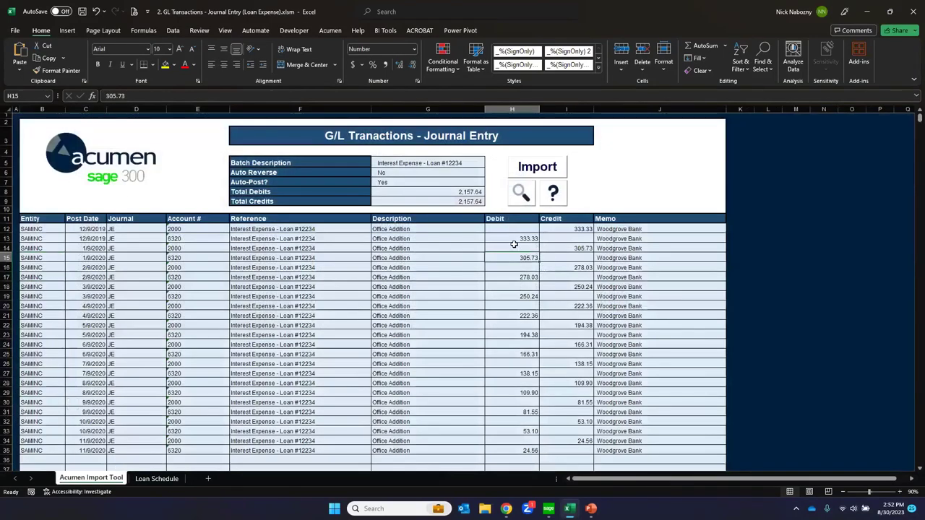
{"action": "left_click", "coordinate": [447, 192]}
{"action": "left_click", "coordinate": [449, 202], "text": "shift"}
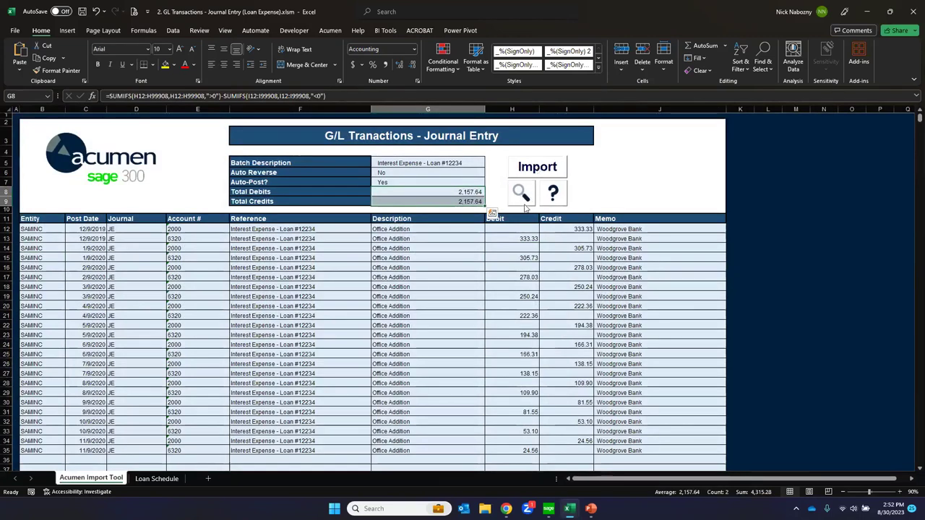
{"action": "left_click", "coordinate": [180, 238]}
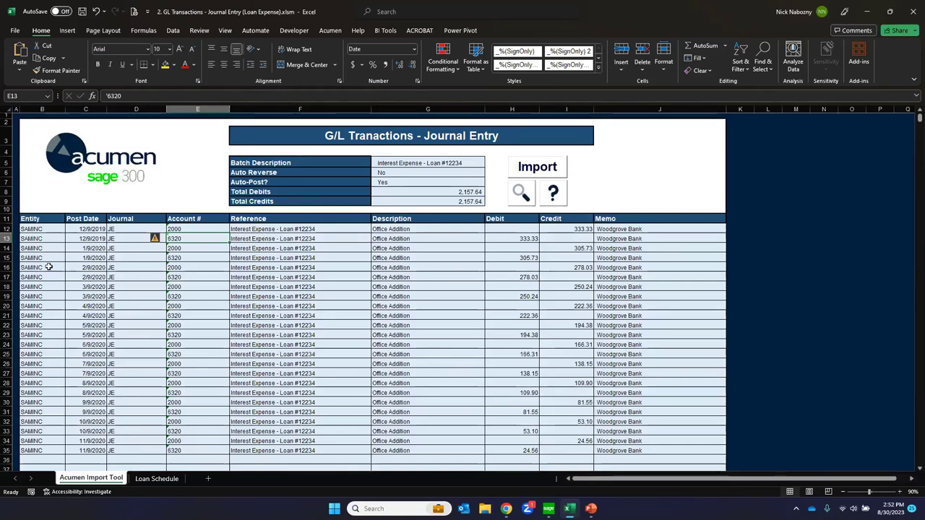
{"action": "left_click_drag", "start_coordinate": [43, 267], "coordinate": [39, 364]}
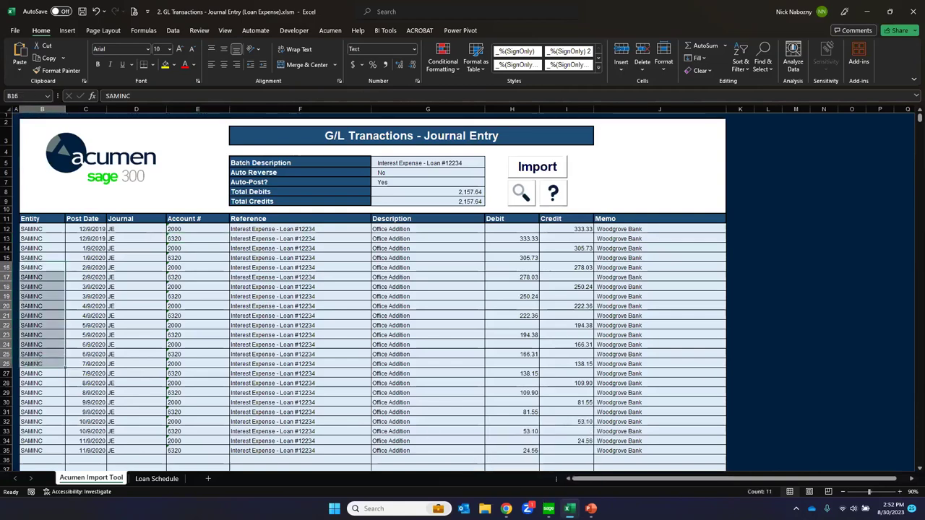
{"action": "mouse_move", "coordinate": [569, 508]}
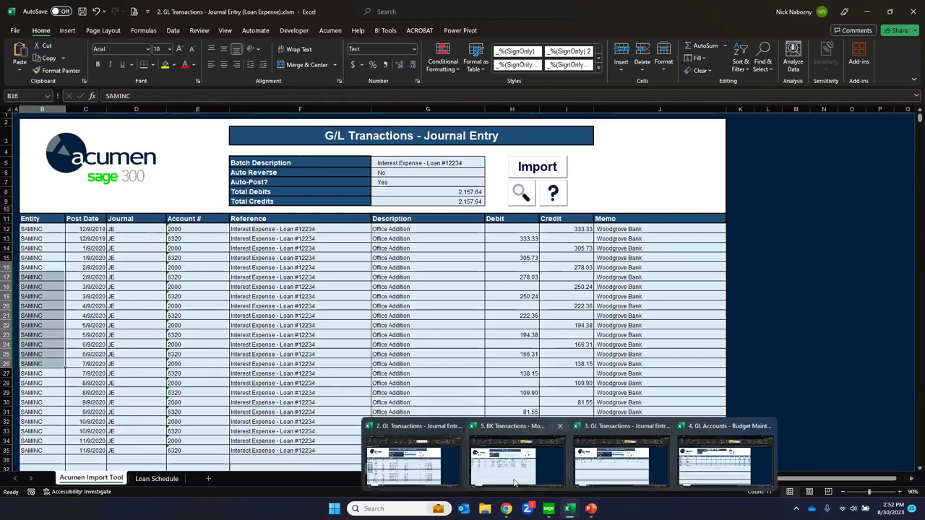
- Set the Salaries sheet's Number of Days to 7 and check the first employee's Accrual Amount formula
{"action": "left_click", "coordinate": [598, 471]}
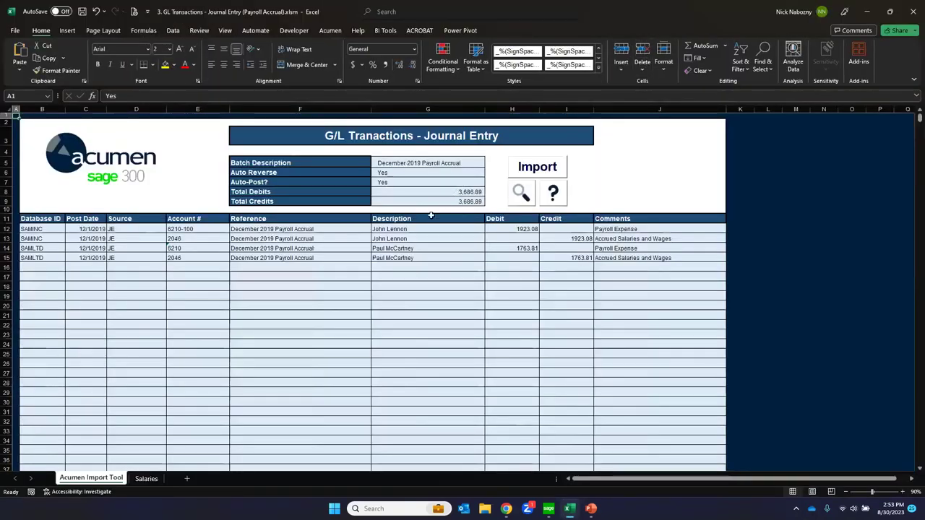
{"action": "left_click", "coordinate": [147, 477]}
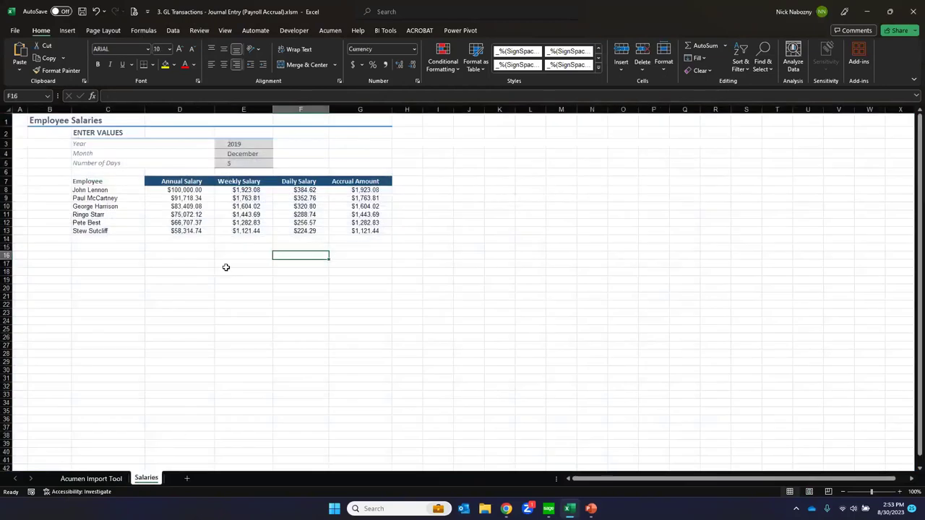
{"action": "left_click", "coordinate": [232, 164]}
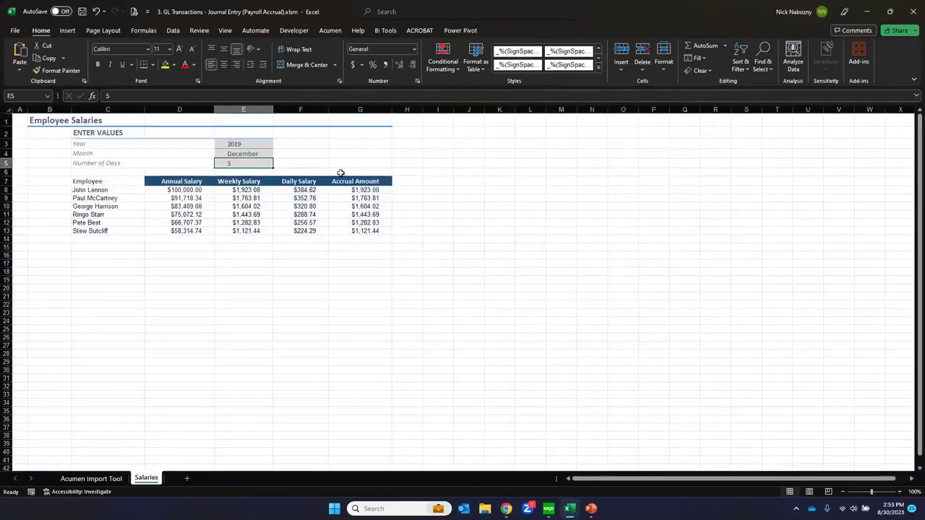
{"action": "type", "text": "7"}
{"action": "key", "text": "Return"}
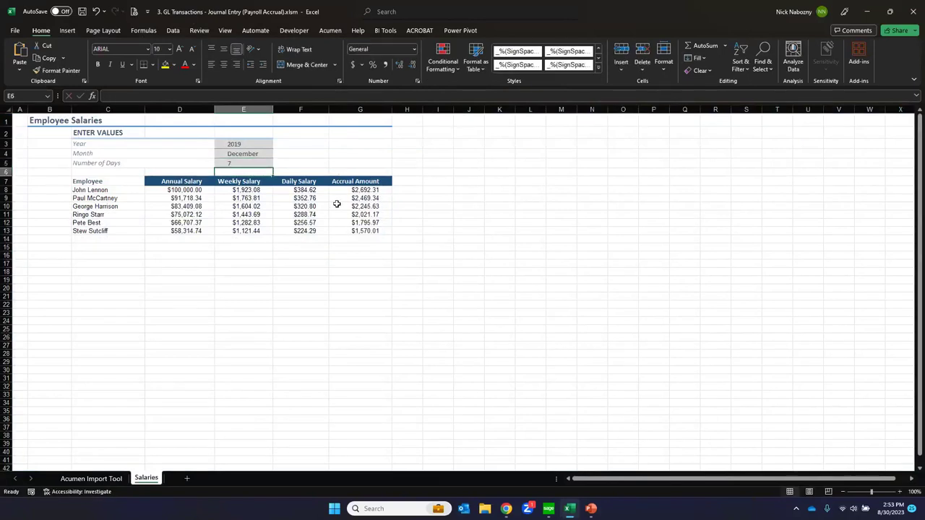
{"action": "left_click", "coordinate": [342, 190]}
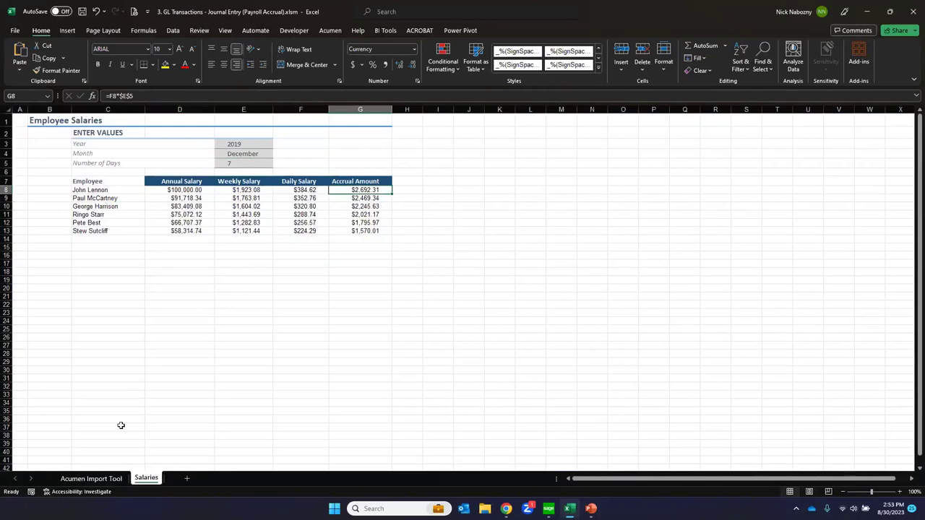
- On the Acumen Import Tool sheet, extend the journal lines linked to Salaries down to row 30
{"action": "left_click", "coordinate": [104, 478]}
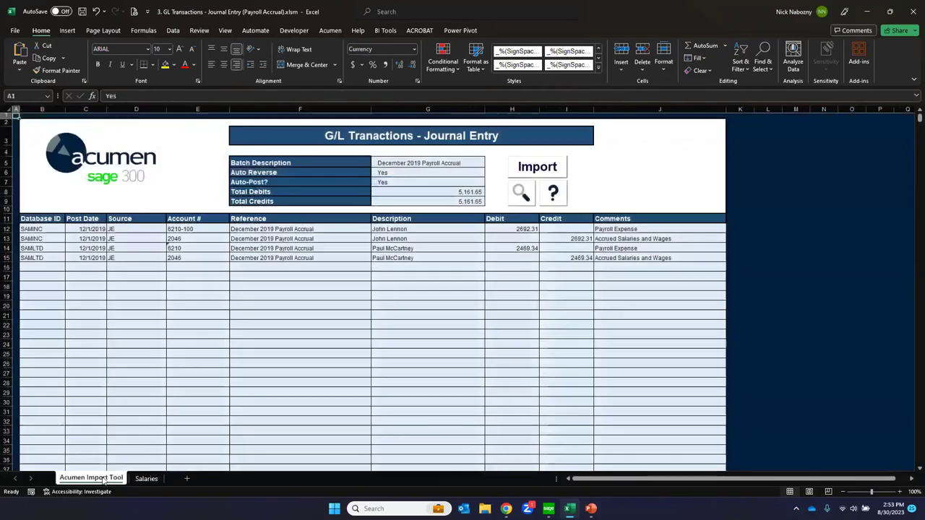
{"action": "left_click", "coordinate": [531, 228]}
{"action": "left_click_drag", "start_coordinate": [55, 248], "coordinate": [730, 281]}
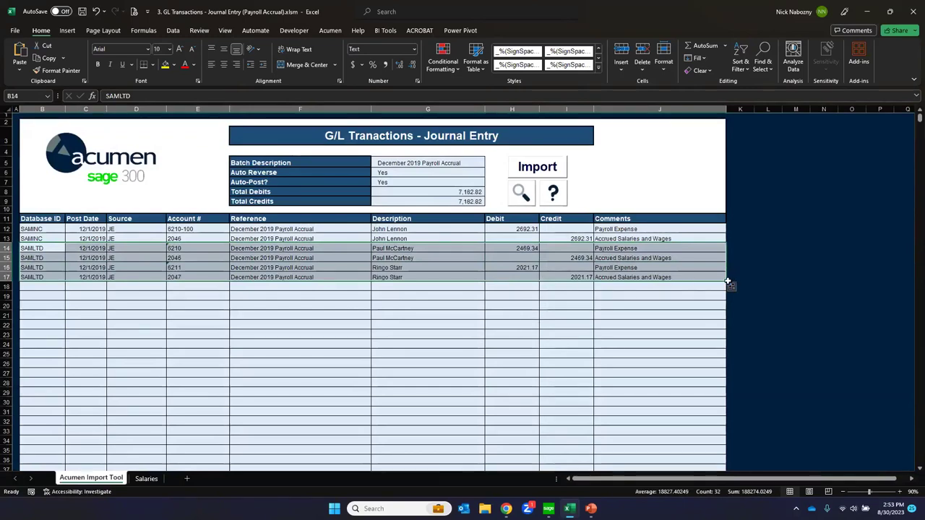
{"action": "left_click_drag", "start_coordinate": [728, 284], "coordinate": [728, 407]}
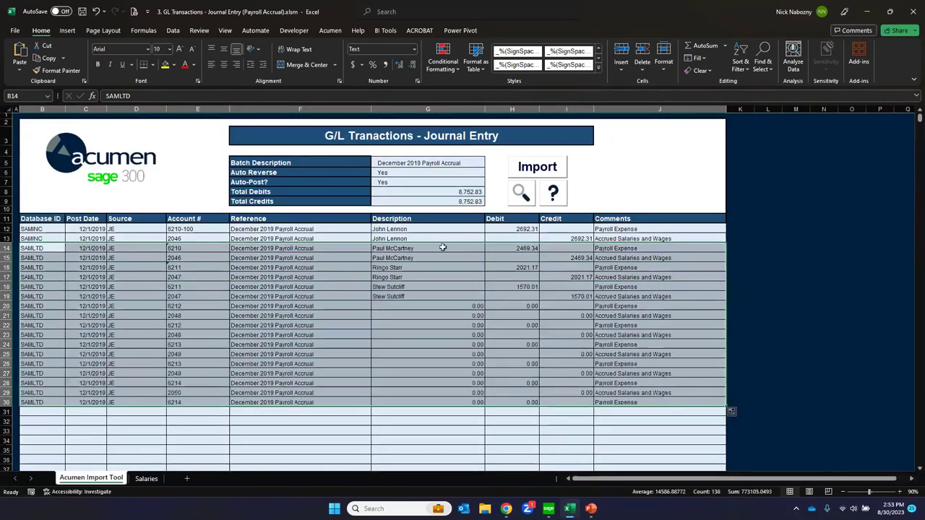
{"action": "left_click", "coordinate": [390, 304]}
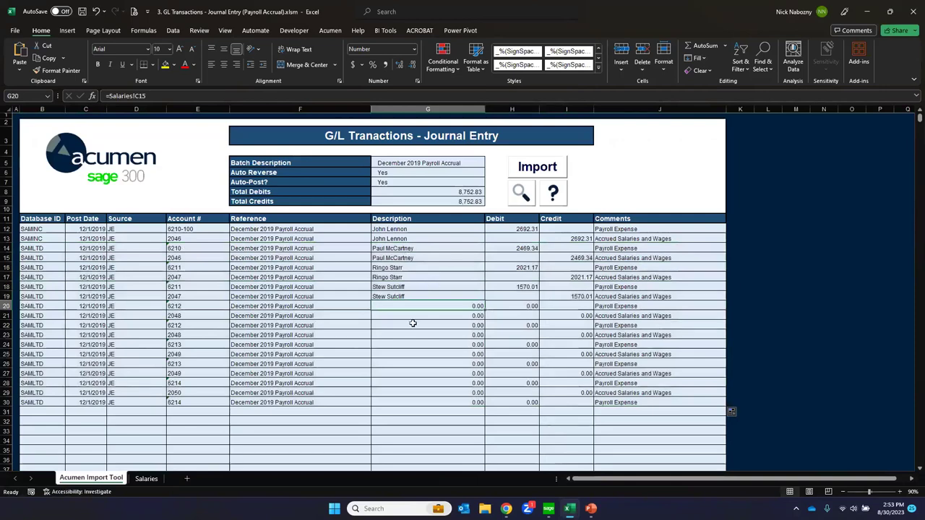
- Compare the remaining Salaries employee rows with row 22's description on the Acumen Import Tool sheet
{"action": "left_click", "coordinate": [146, 478]}
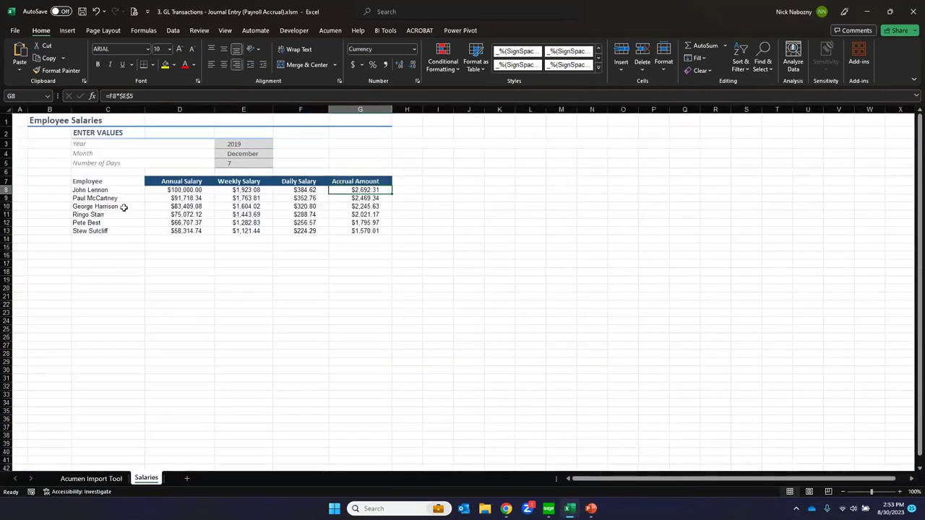
{"action": "left_click_drag", "start_coordinate": [124, 208], "coordinate": [330, 321]}
{"action": "left_click", "coordinate": [108, 478]}
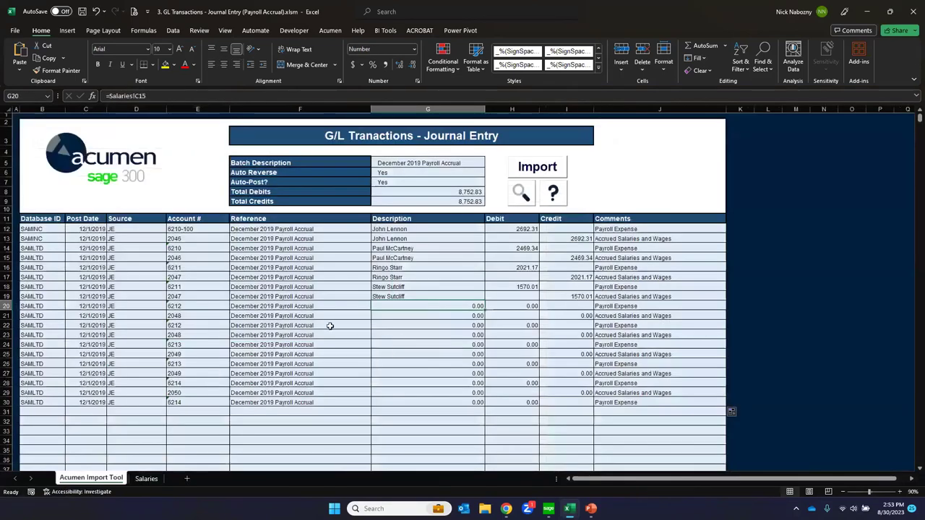
{"action": "left_click", "coordinate": [437, 328]}
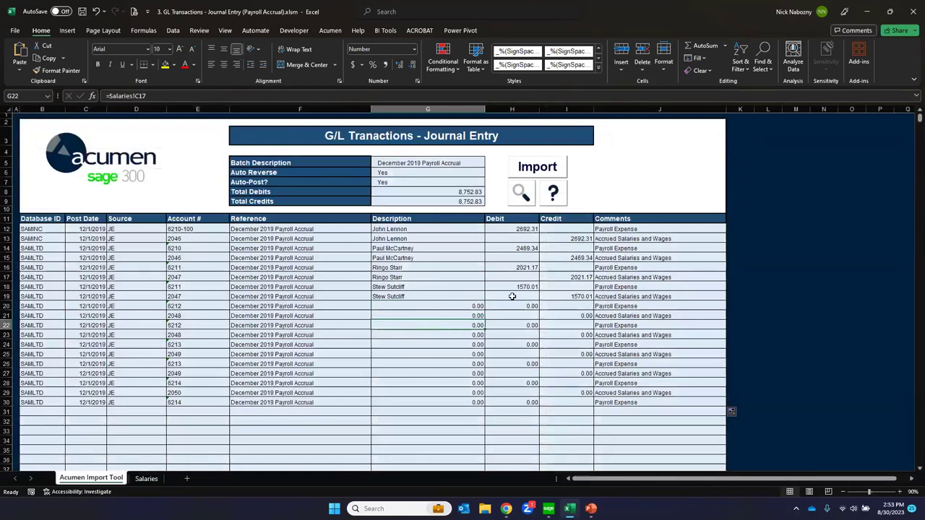
{"action": "mouse_move", "coordinate": [570, 506]}
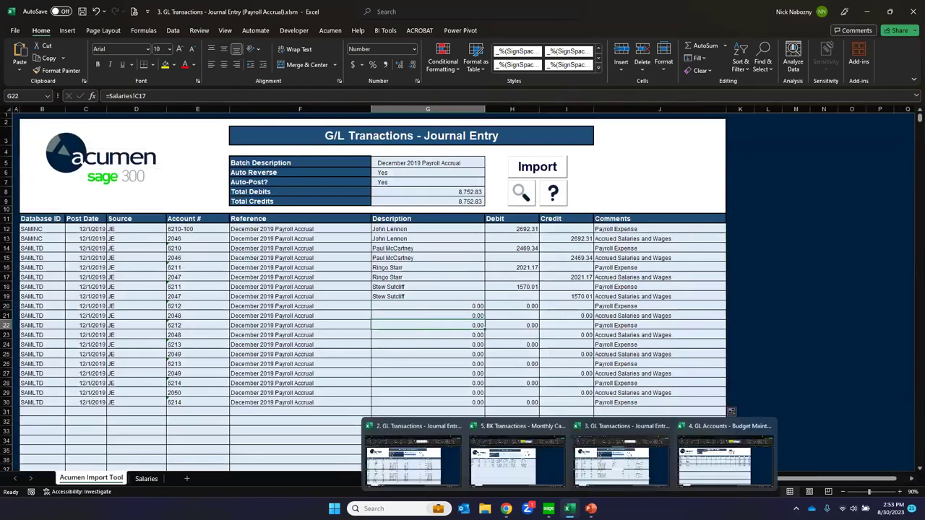
{"action": "left_click", "coordinate": [534, 468]}
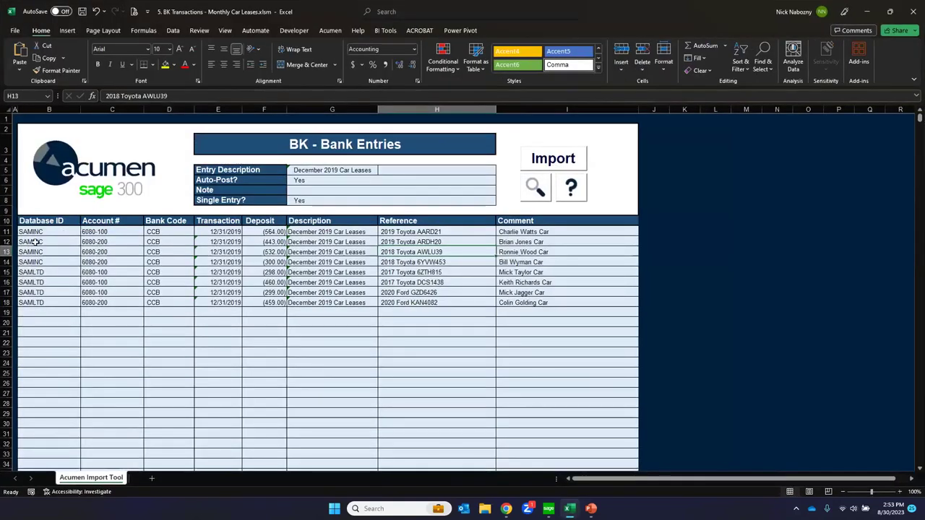
- Select the Car Leases Database ID entries, including the SAMINC rows
{"action": "left_click", "coordinate": [43, 251]}
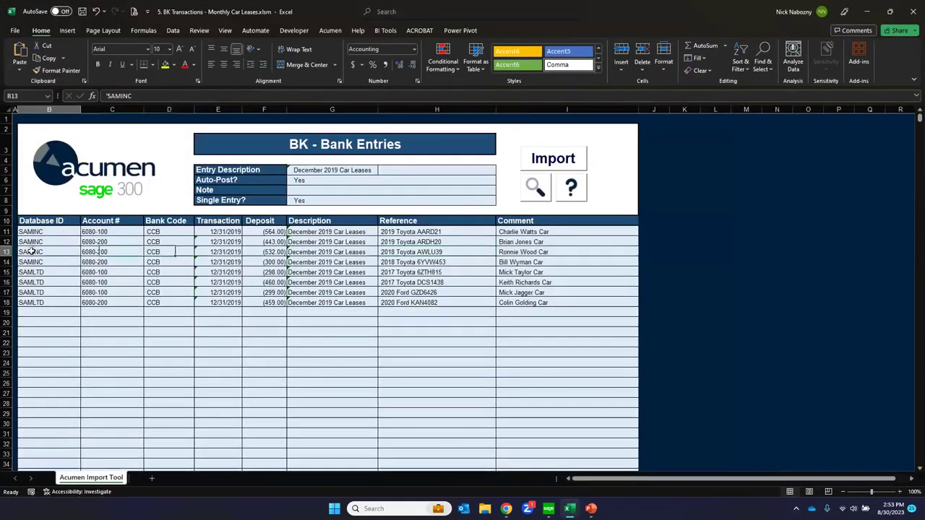
{"action": "key", "text": "shift+Down"}
{"action": "key", "text": "shift+Down"}
{"action": "key", "text": "shift+Down"}
{"action": "key", "text": "shift+Down"}
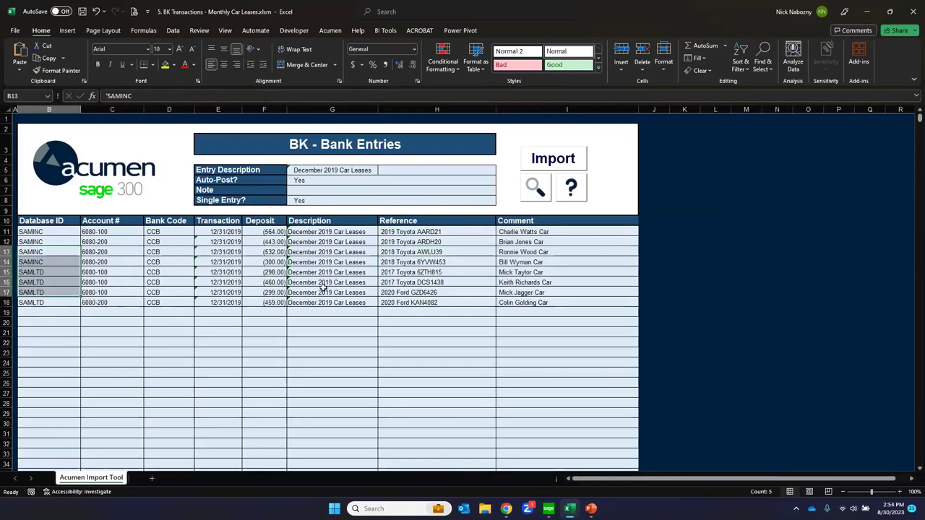
{"action": "left_click", "coordinate": [43, 233]}
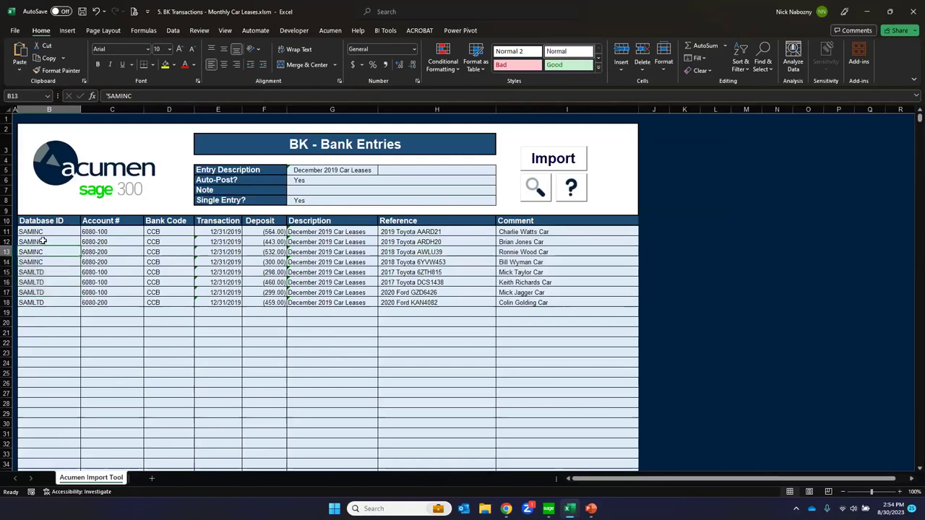
{"action": "left_click_drag", "start_coordinate": [43, 233], "coordinate": [47, 312]}
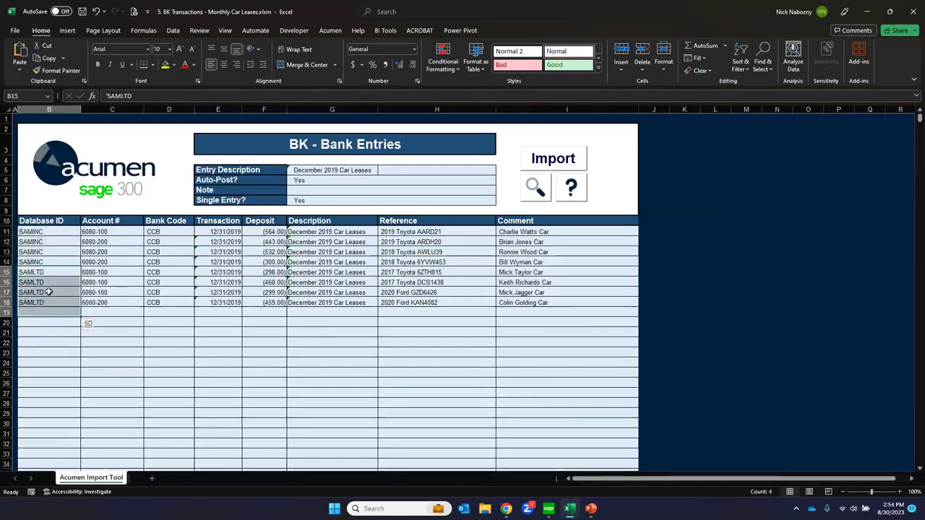
{"action": "mouse_move", "coordinate": [549, 506]}
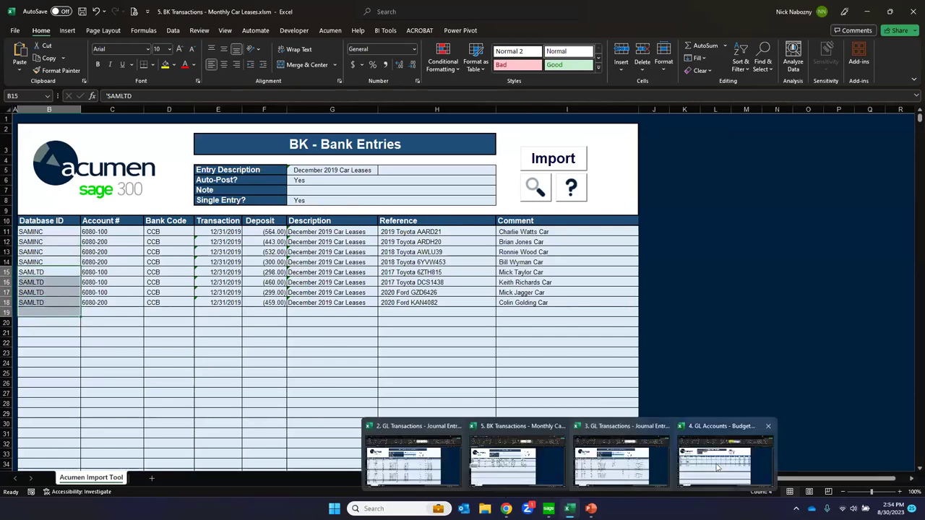
- In G/L Budget Maintenance, change the Year to 2024 and keep Budget Set 1
{"action": "left_click", "coordinate": [720, 466]}
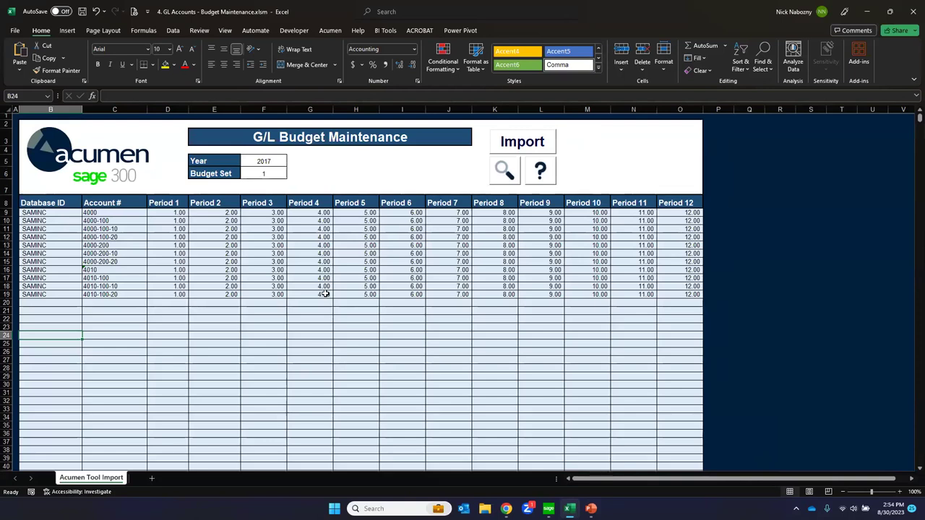
{"action": "left_click_drag", "start_coordinate": [179, 227], "coordinate": [318, 262]}
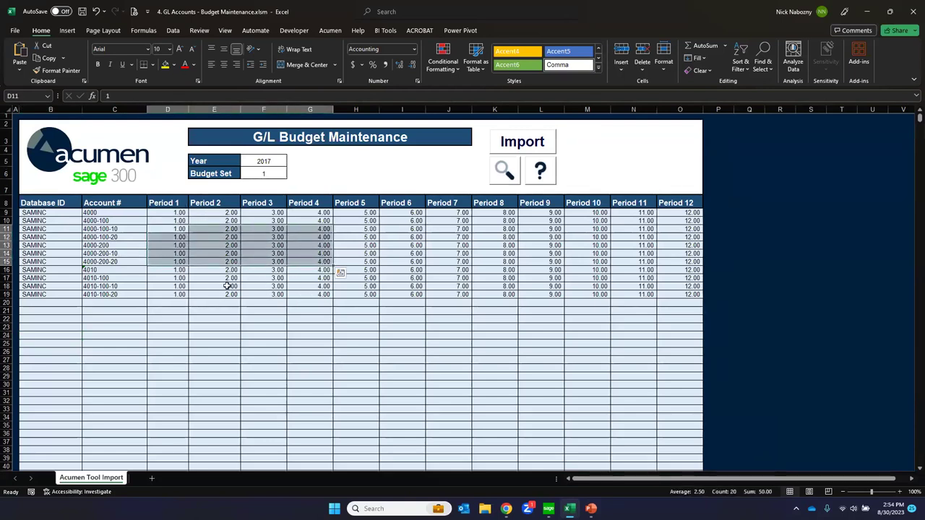
{"action": "left_click", "coordinate": [249, 164]}
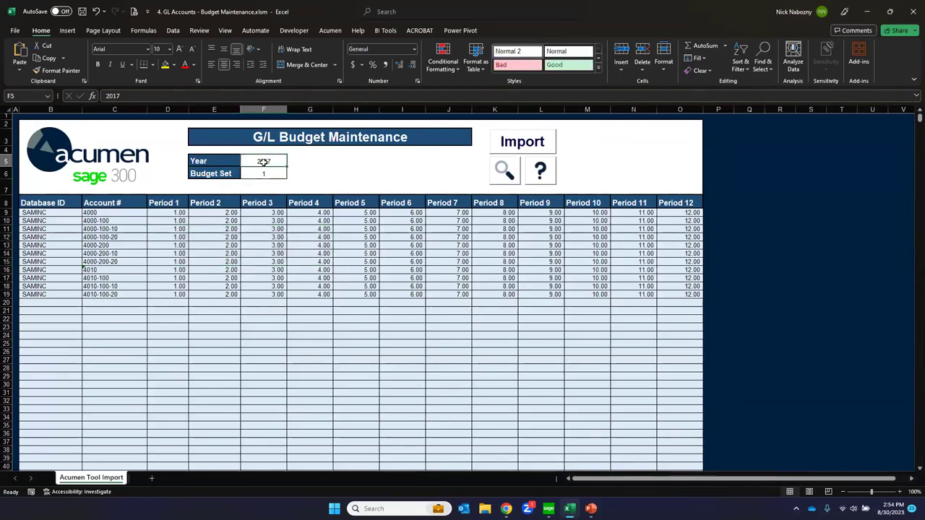
{"action": "type", "text": "2023"}
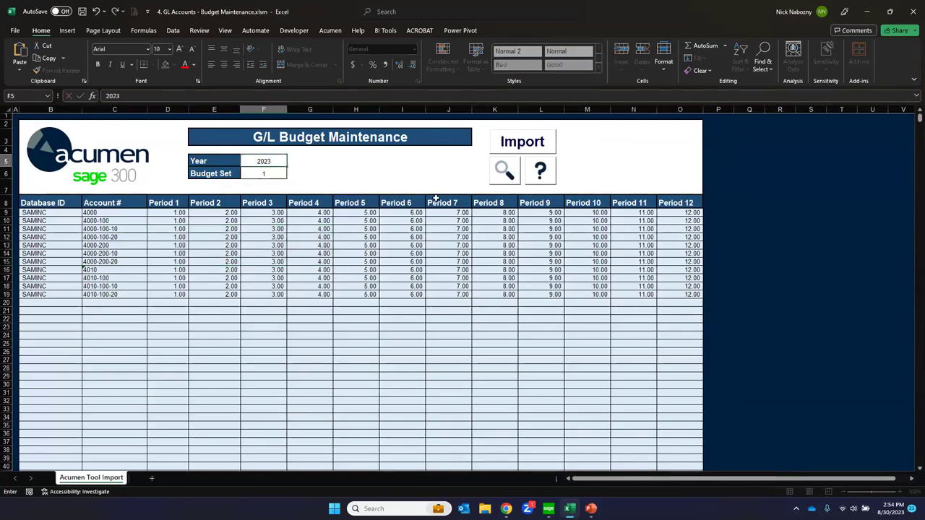
{"action": "type", "text": "4"}
{"action": "key", "text": "Return"}
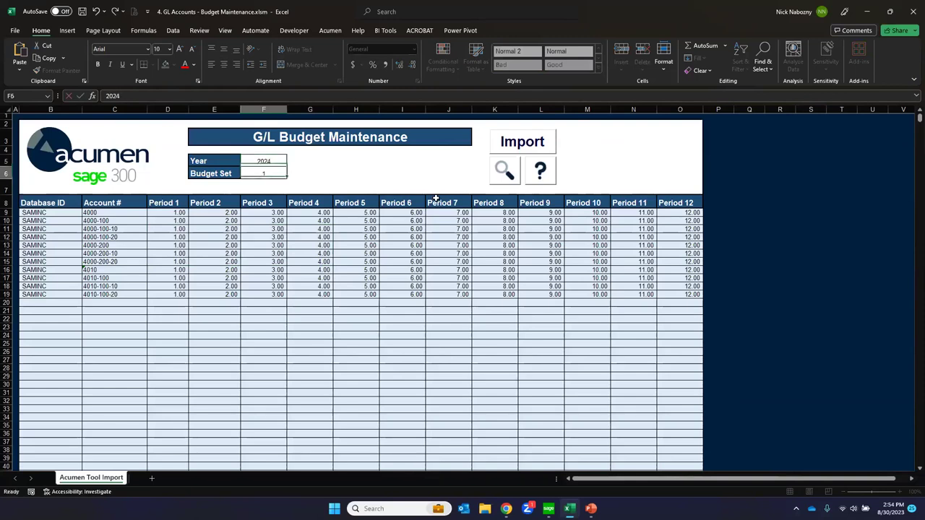
{"action": "left_click", "coordinate": [291, 174]}
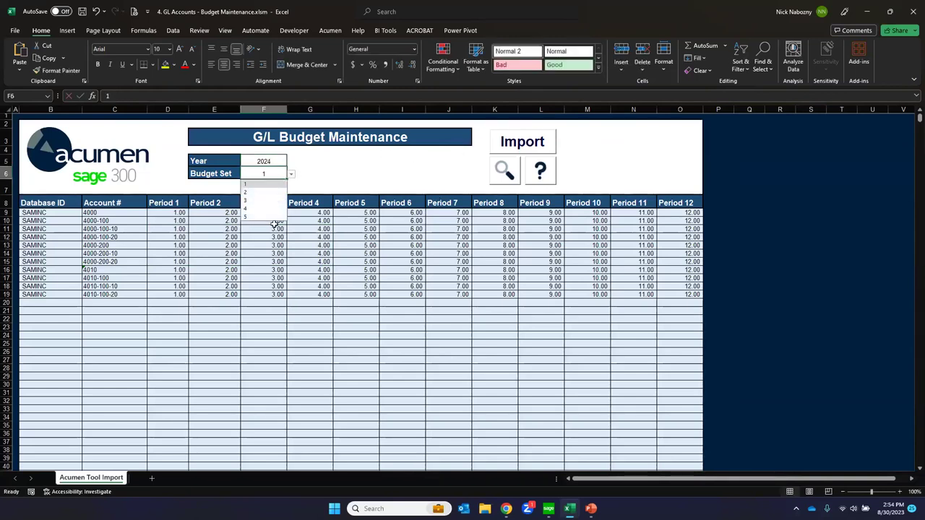
{"action": "left_click", "coordinate": [327, 181]}
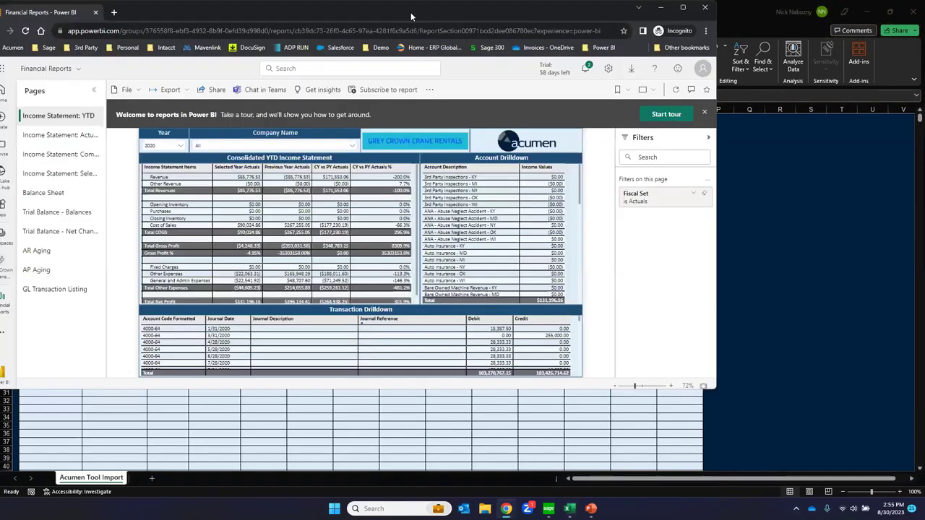
- Maximize the Chrome window showing the Power BI Consolidated YTD Income Statement
{"action": "left_click", "coordinate": [688, 11]}
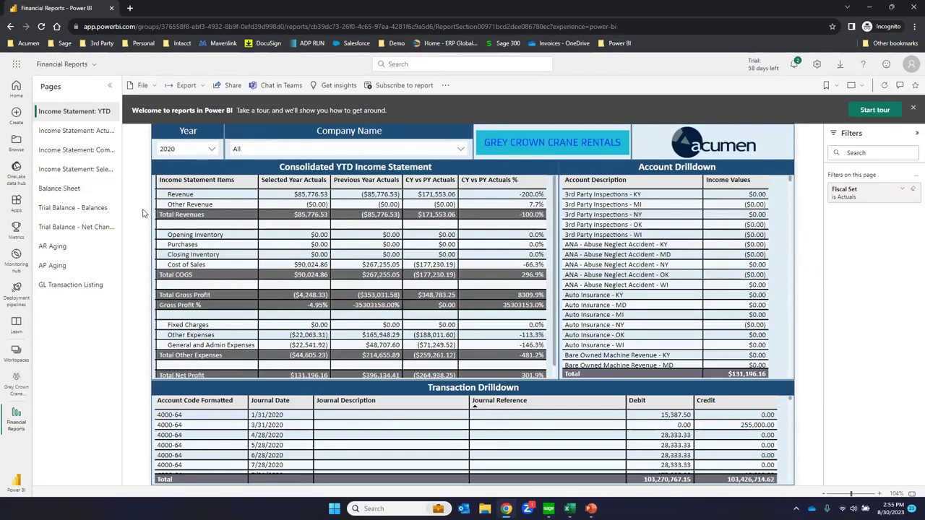
- View the actuals income statement for 2023, month 4, then open the Balance Sheet page
{"action": "left_click", "coordinate": [80, 134]}
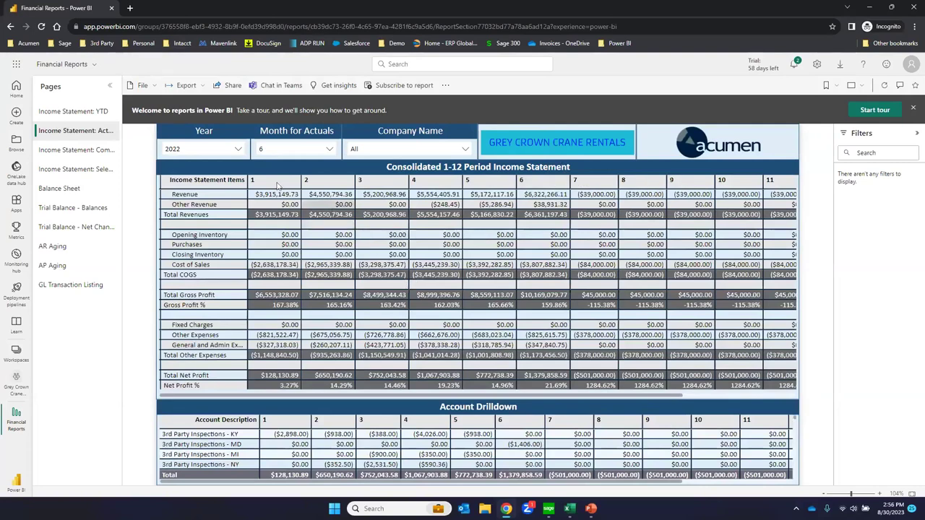
{"action": "left_click", "coordinate": [238, 148]}
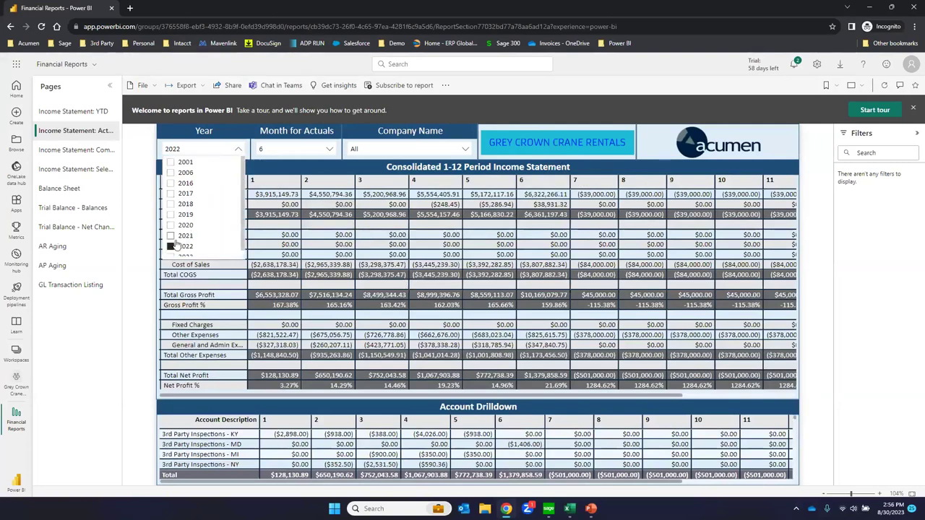
{"action": "left_click", "coordinate": [173, 256]}
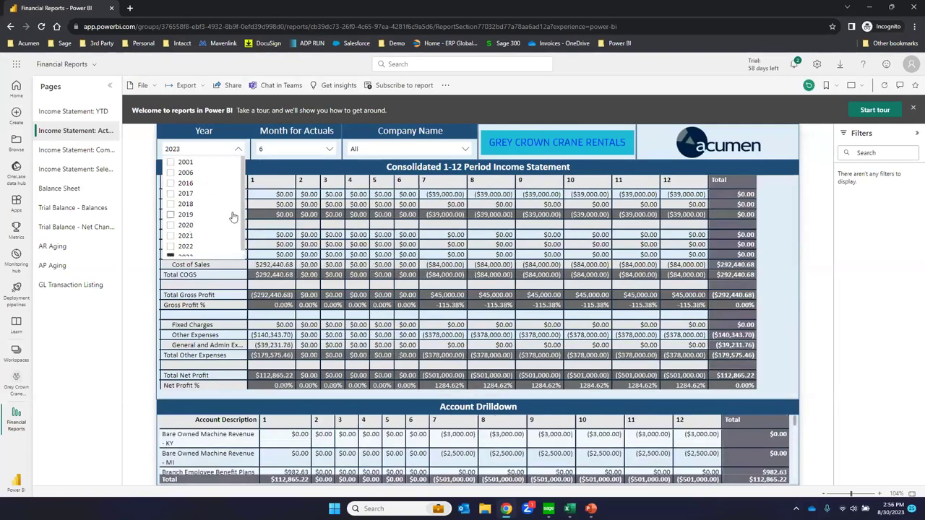
{"action": "left_click", "coordinate": [329, 149]}
{"action": "left_click", "coordinate": [269, 193]}
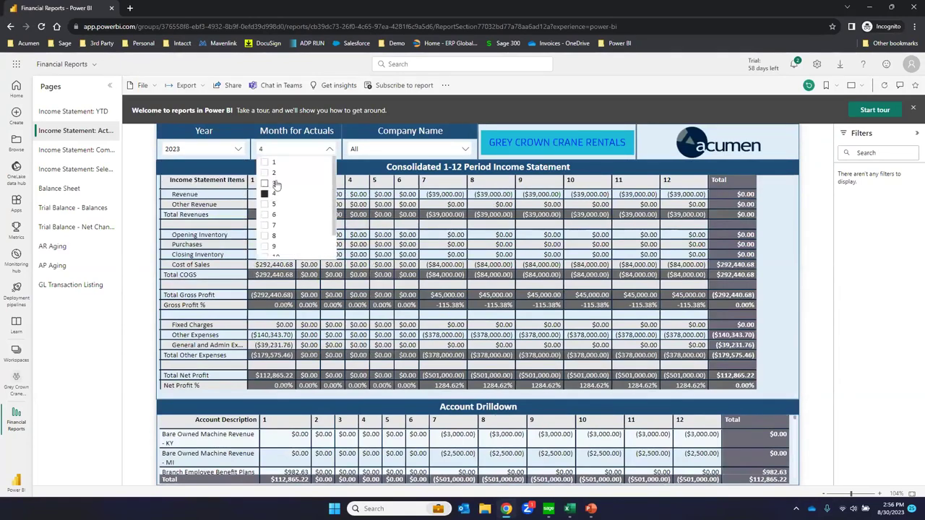
{"action": "left_click", "coordinate": [465, 149]}
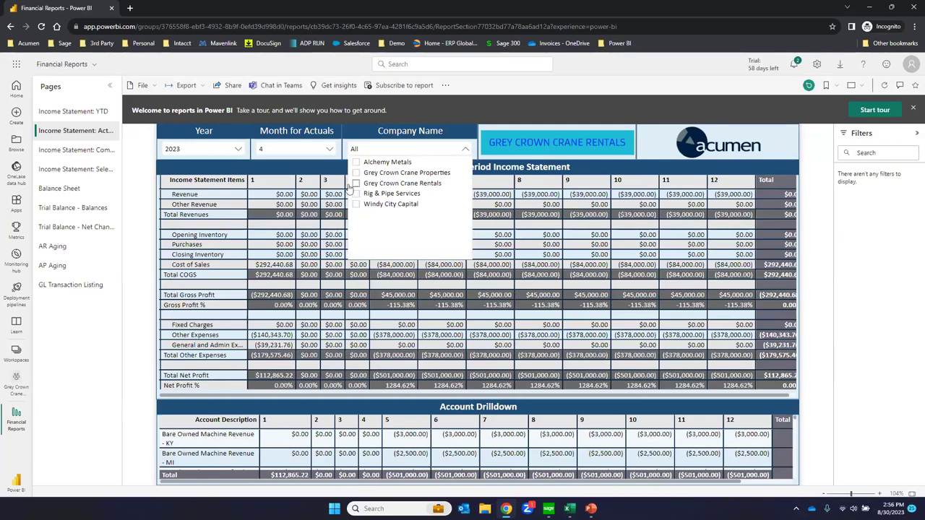
{"action": "left_click", "coordinate": [71, 191]}
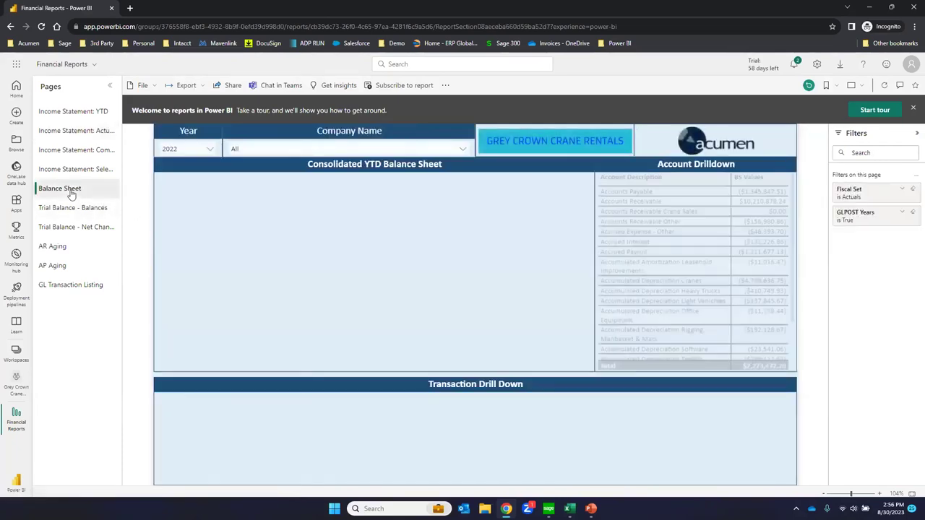
- Drill the balance sheet through Accounts Receivable and Accrued Payroll to Accumulated Depreciation Light Vehicles
{"action": "left_click", "coordinate": [209, 149]}
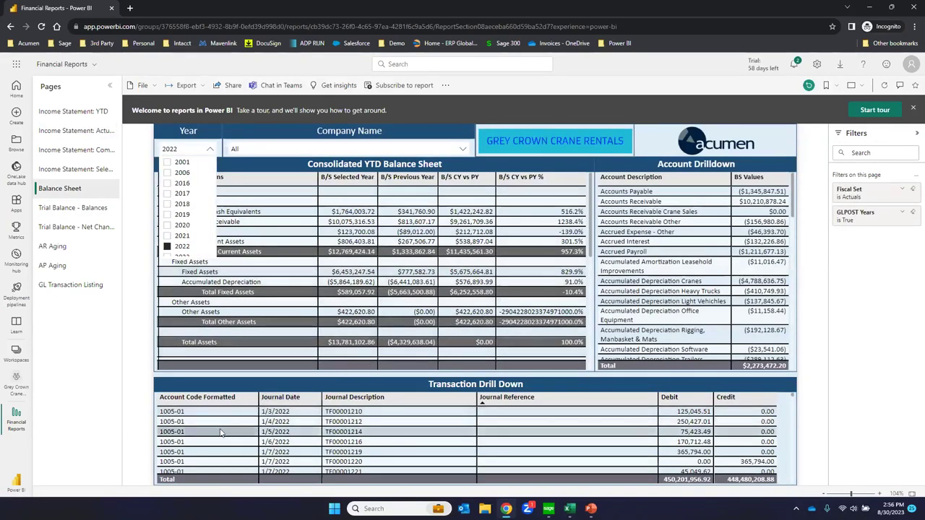
{"action": "left_click", "coordinate": [627, 202]}
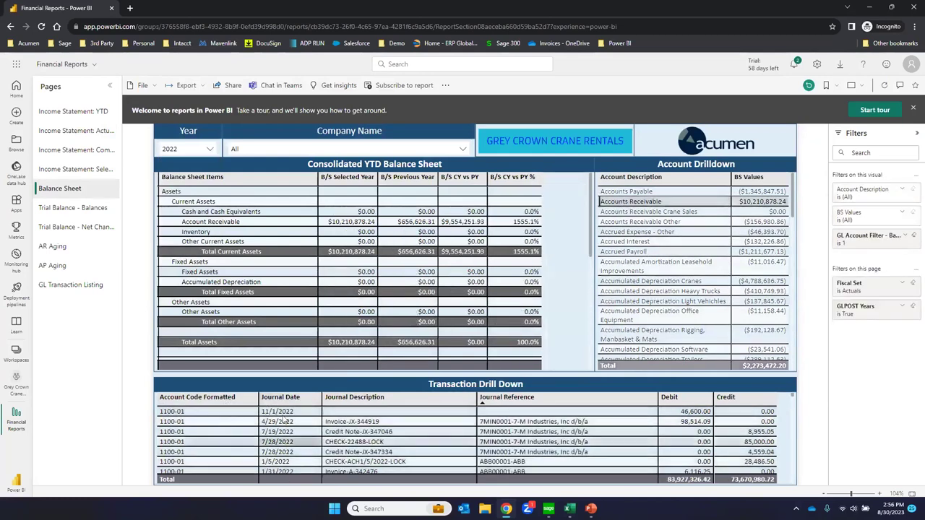
{"action": "left_click", "coordinate": [630, 253]}
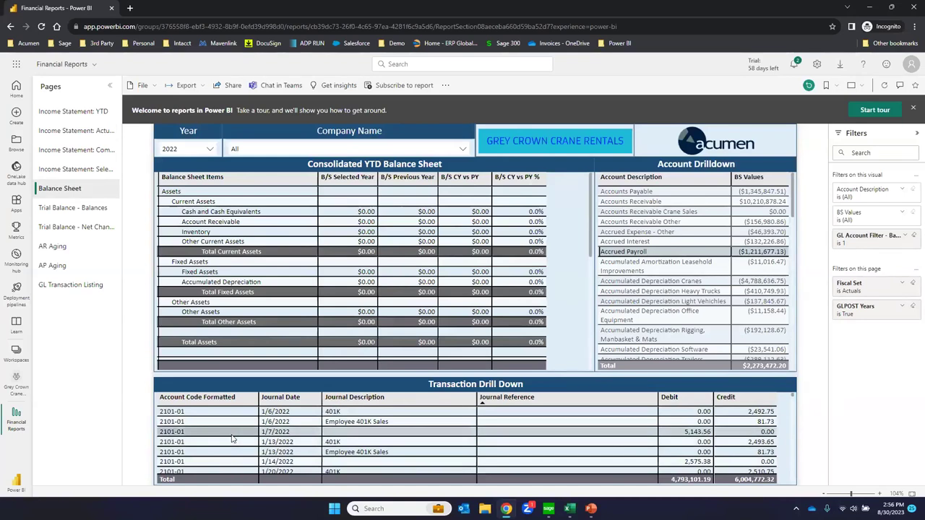
{"action": "left_click", "coordinate": [657, 302]}
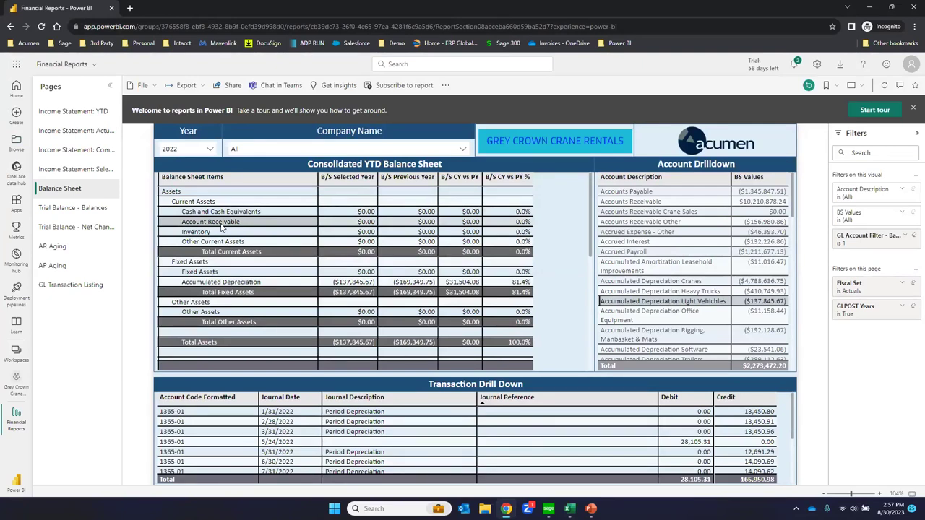
- On the AR Aging page, toggle the On Hold Yes/No filters, then clear them
{"action": "left_click", "coordinate": [52, 248]}
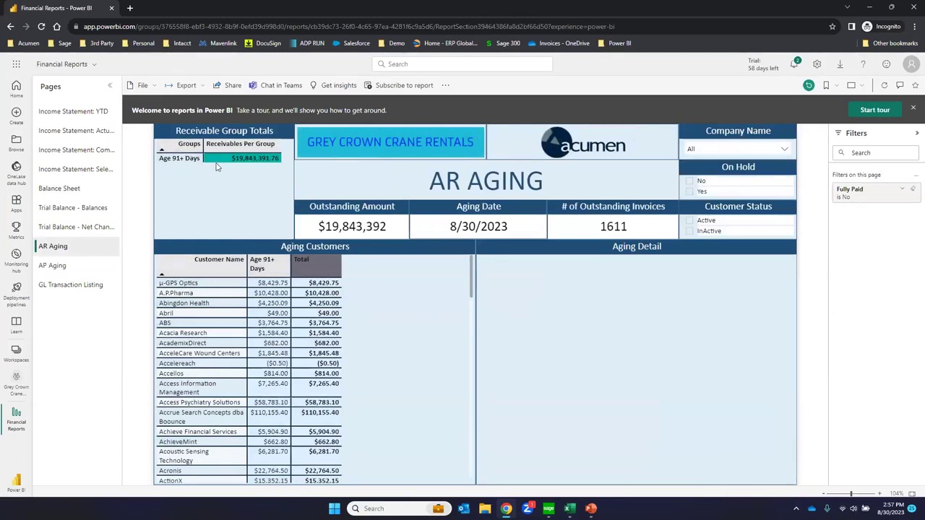
{"action": "left_click", "coordinate": [690, 191]}
{"action": "left_click", "coordinate": [689, 182]}
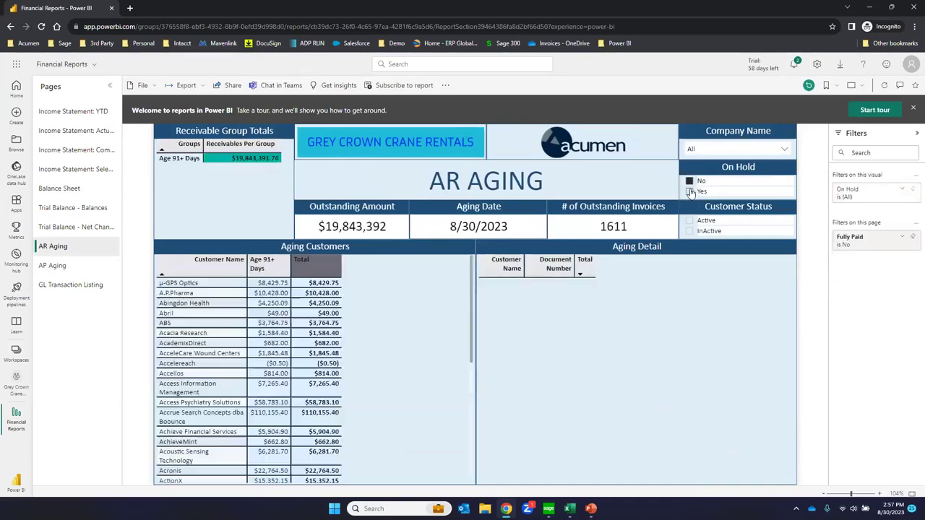
{"action": "left_click", "coordinate": [690, 191]}
{"action": "left_click", "coordinate": [689, 192]}
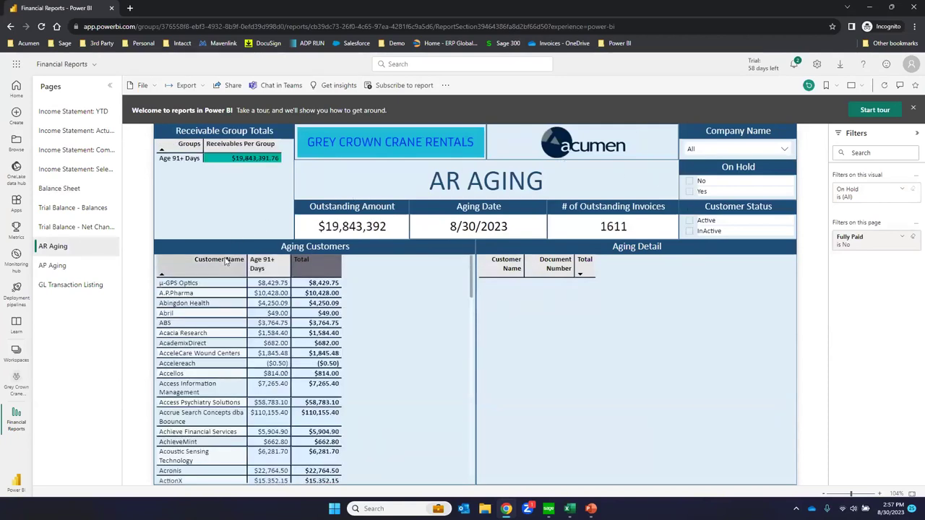
- Filter the aging detail to Accellos, then Accrue Search Concepts, and return to the Questions & Answers slide
{"action": "left_click", "coordinate": [207, 373]}
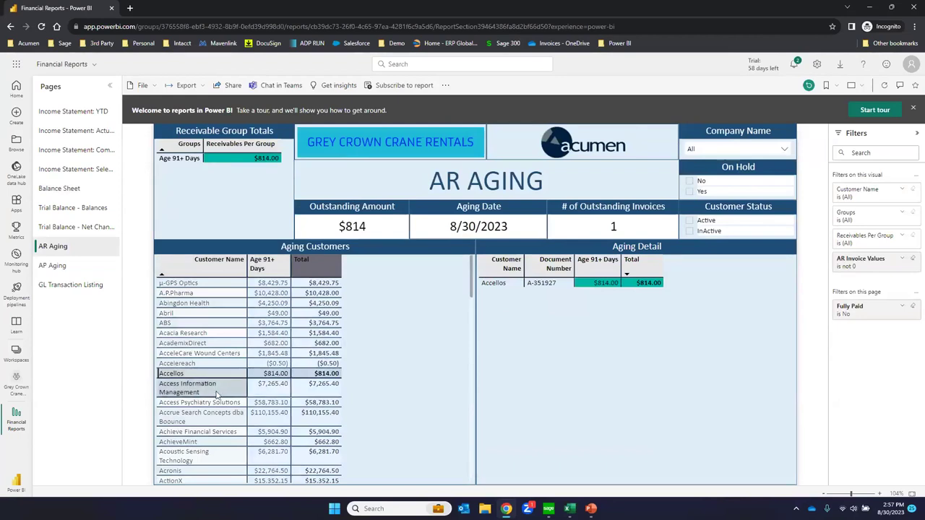
{"action": "left_click", "coordinate": [219, 413]}
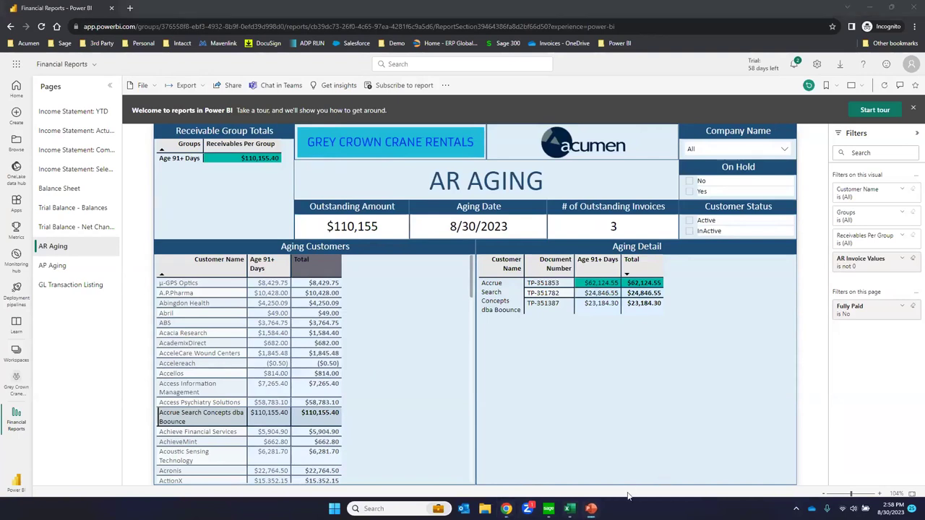
{"action": "mouse_move", "coordinate": [598, 504]}
{"action": "key", "text": "alt+Tab"}
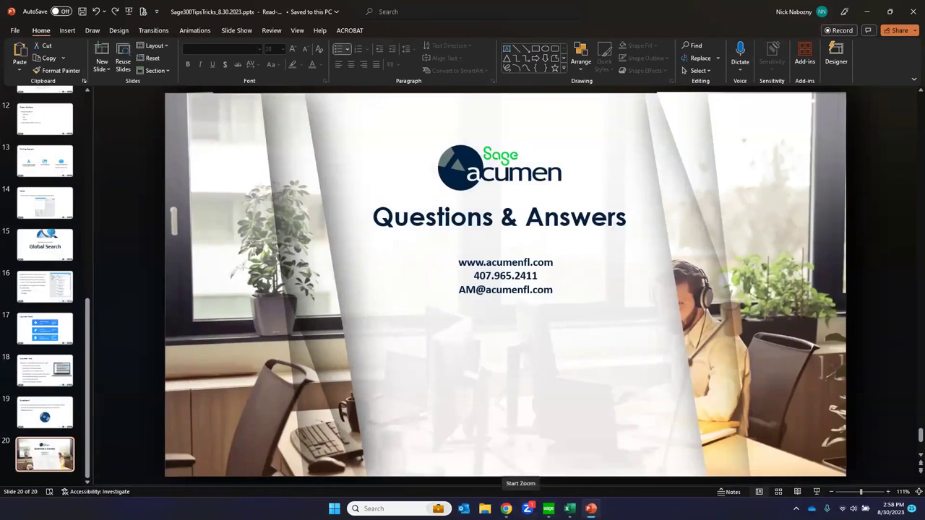
- Minimize PowerPoint, Chrome and all four Excel workbooks to reveal Sage 300
{"action": "left_click", "coordinate": [864, 13]}
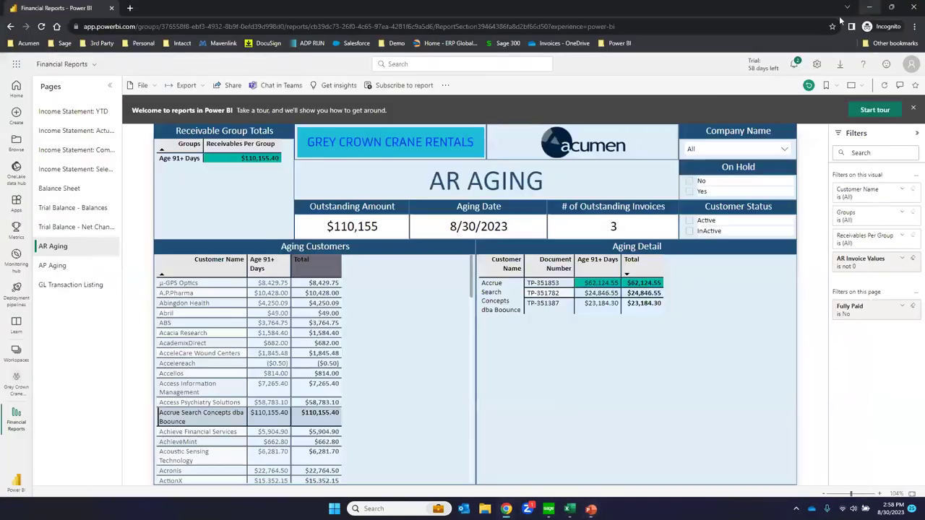
{"action": "left_click", "coordinate": [871, 6]}
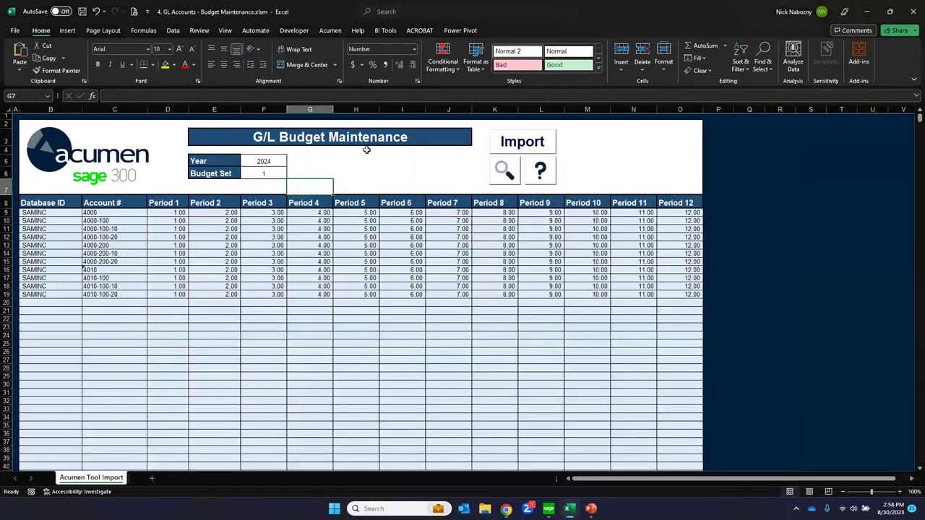
{"action": "left_click", "coordinate": [867, 11]}
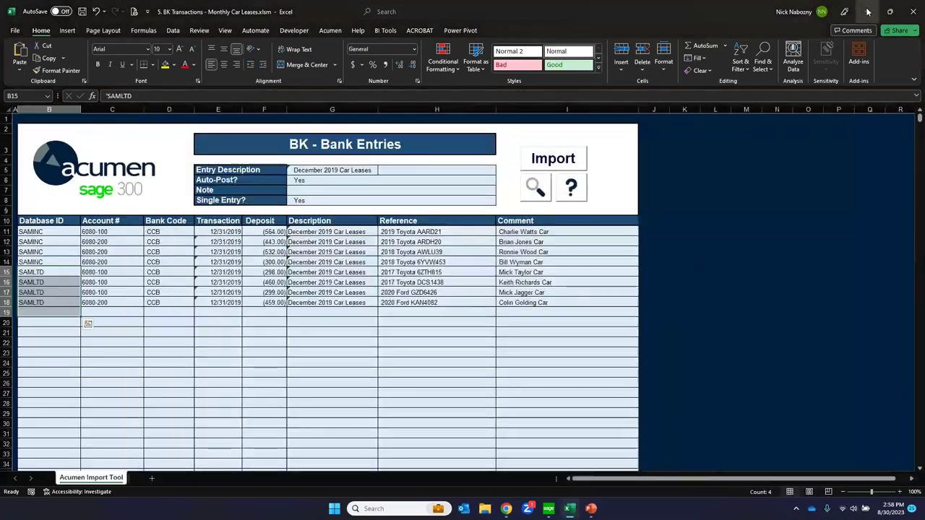
{"action": "left_click", "coordinate": [866, 12]}
{"action": "left_click", "coordinate": [866, 12]}
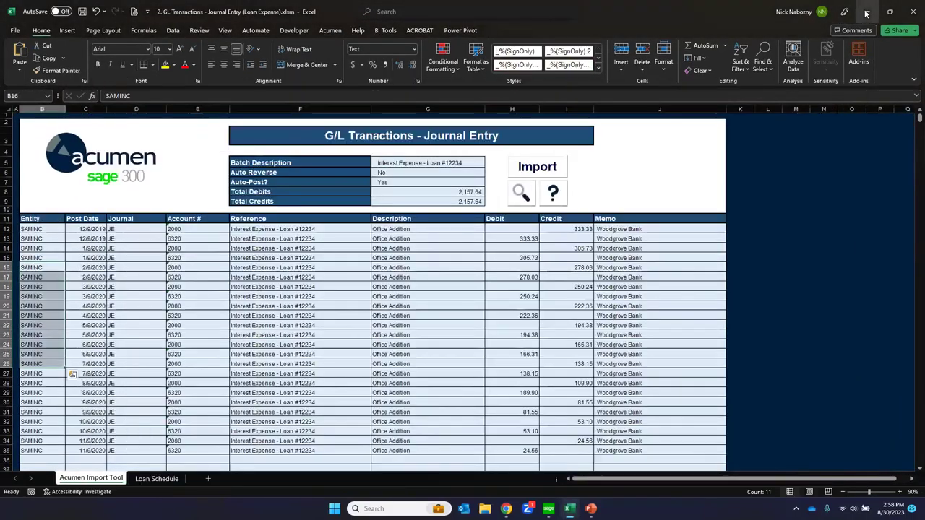
{"action": "left_click", "coordinate": [867, 12]}
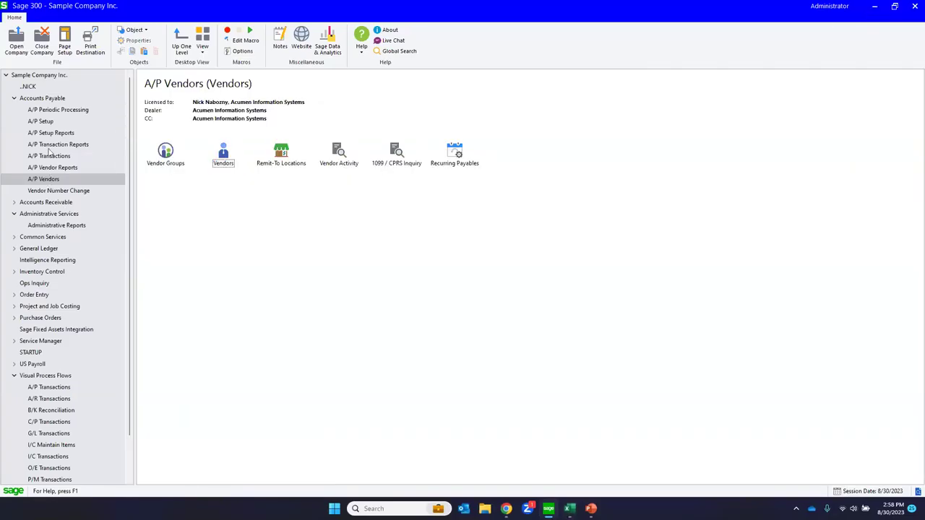
- View the Chloride Systems vendor and its note, close both screens, and restore the Q&A slide
{"action": "double_click", "coordinate": [223, 154]}
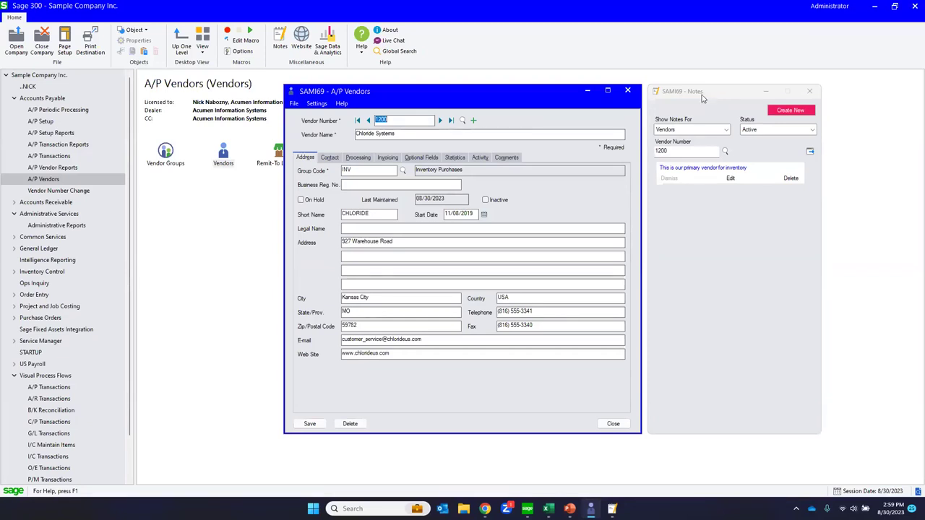
{"action": "left_click", "coordinate": [809, 91]}
{"action": "left_click", "coordinate": [630, 91]}
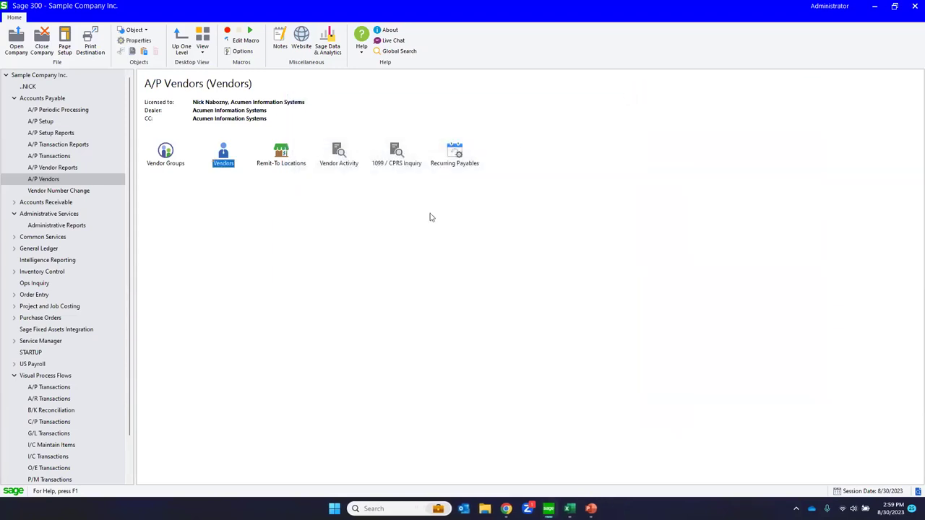
{"action": "left_click", "coordinate": [15, 377]}
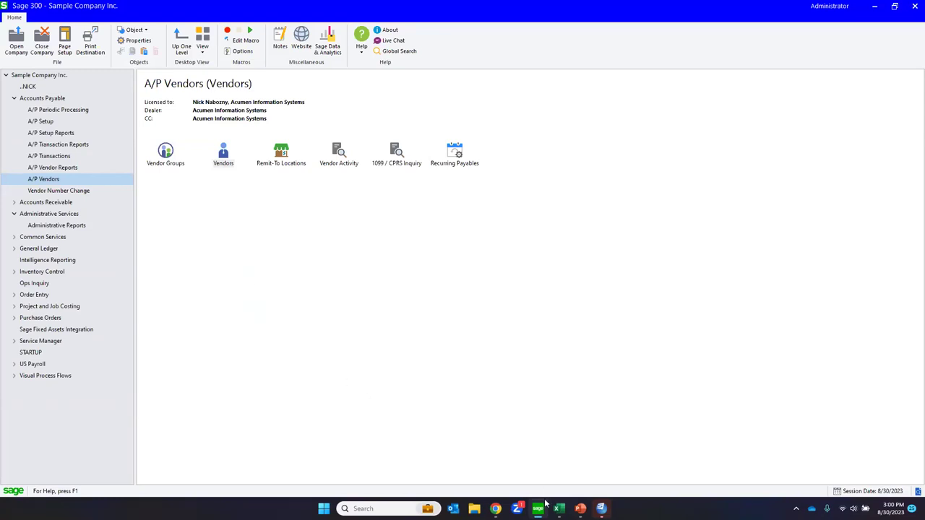
{"action": "mouse_move", "coordinate": [579, 510]}
{"action": "left_click", "coordinate": [578, 462]}
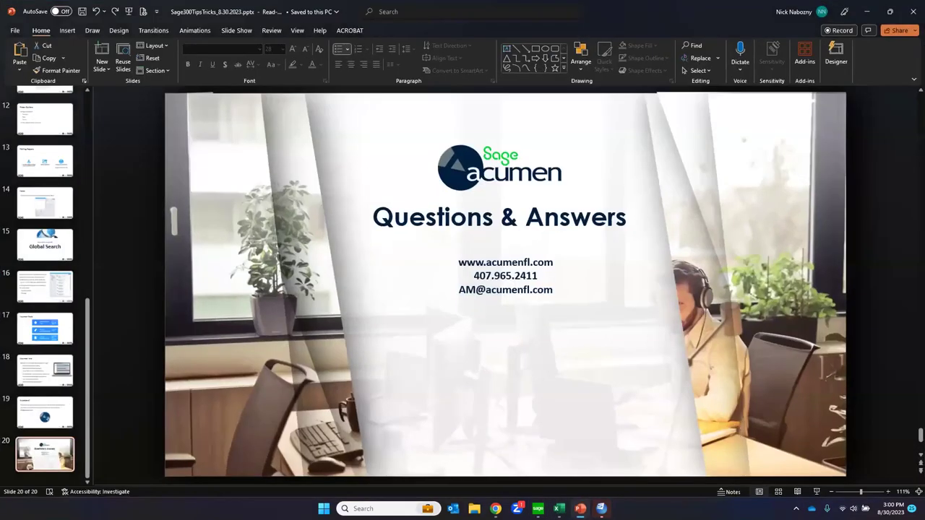